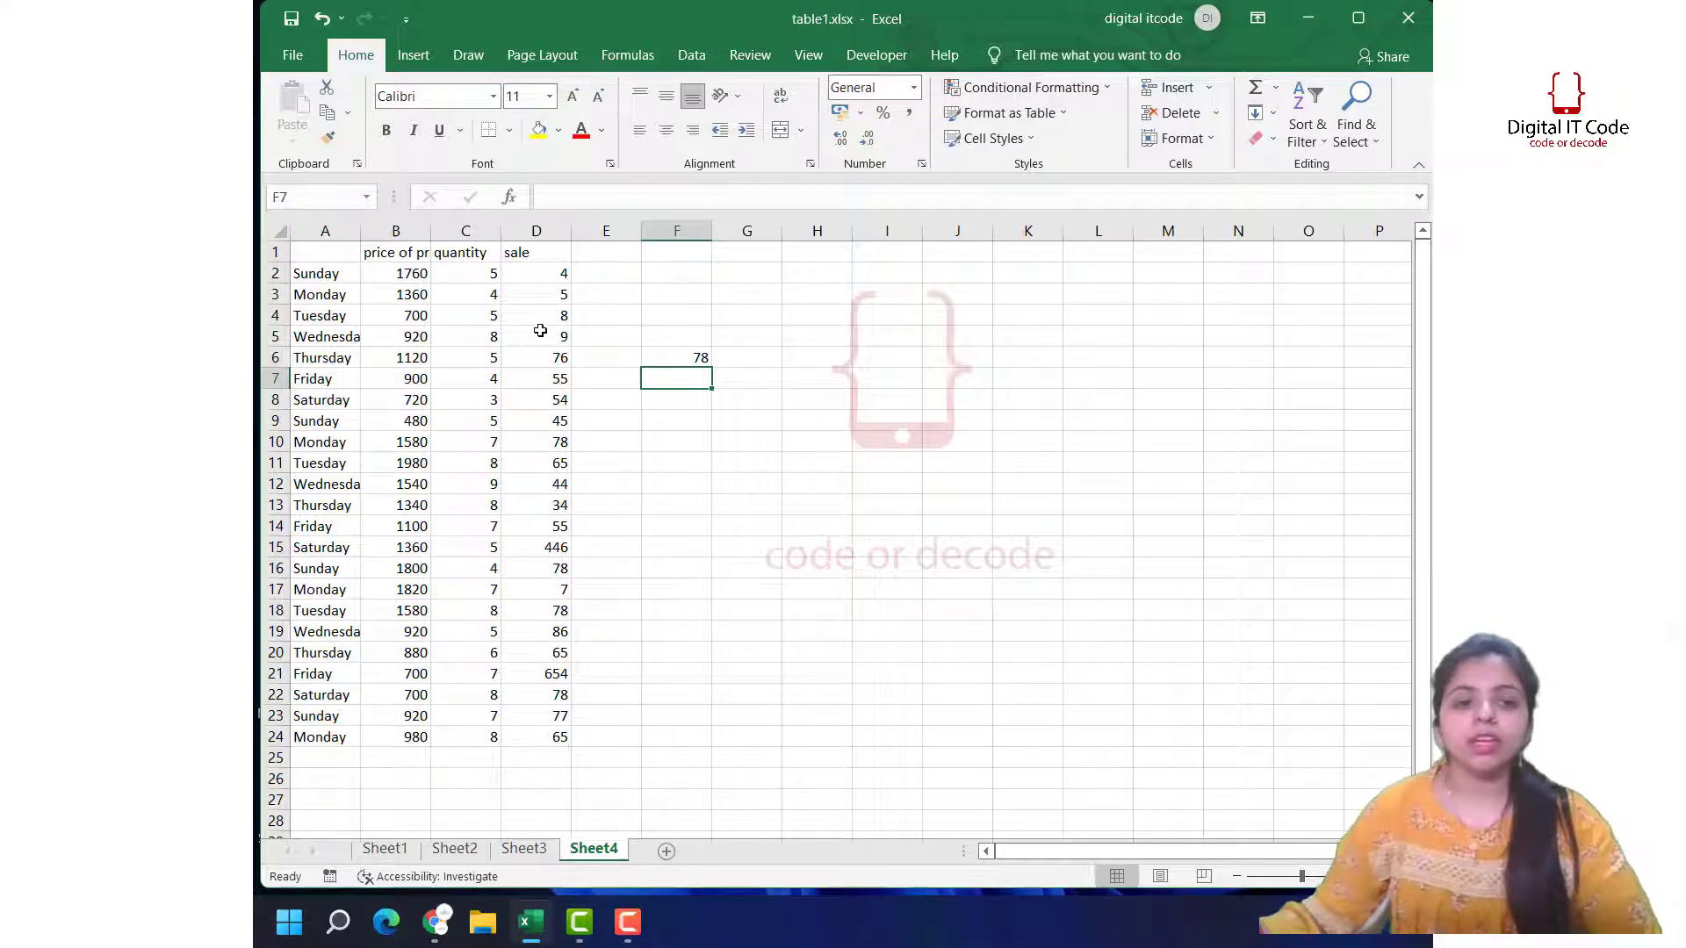
Step: Copy the weekday names from A2:A9 into column F starting at F2
left_click(308, 276)
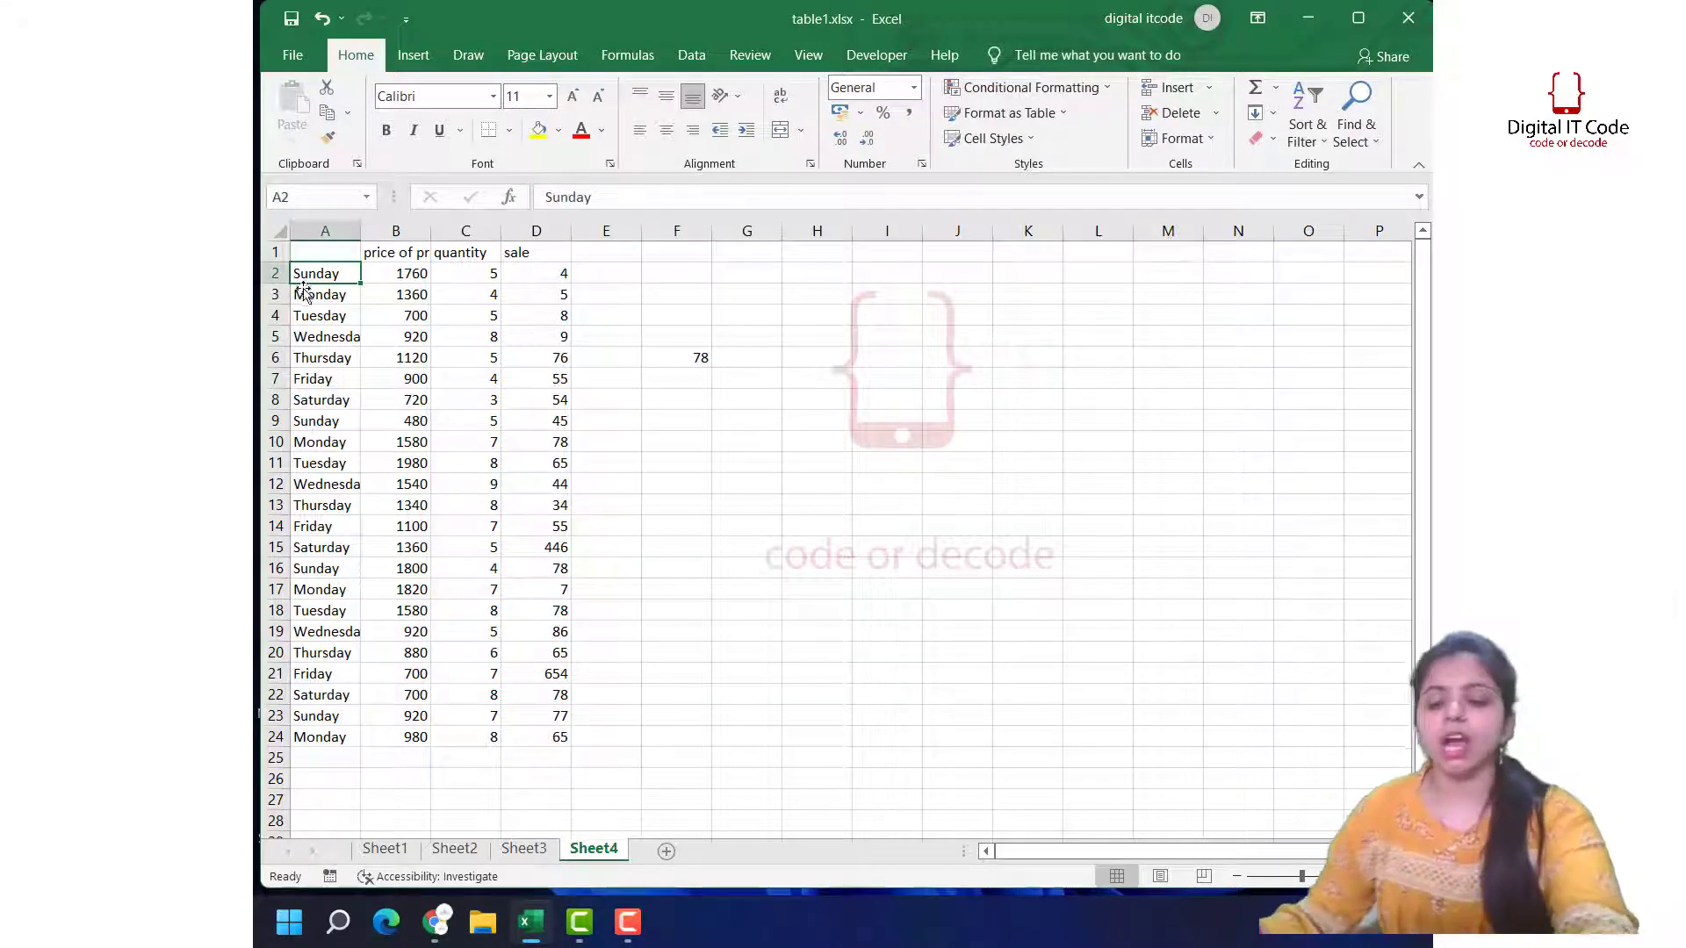
left_click(325, 422, "shift")
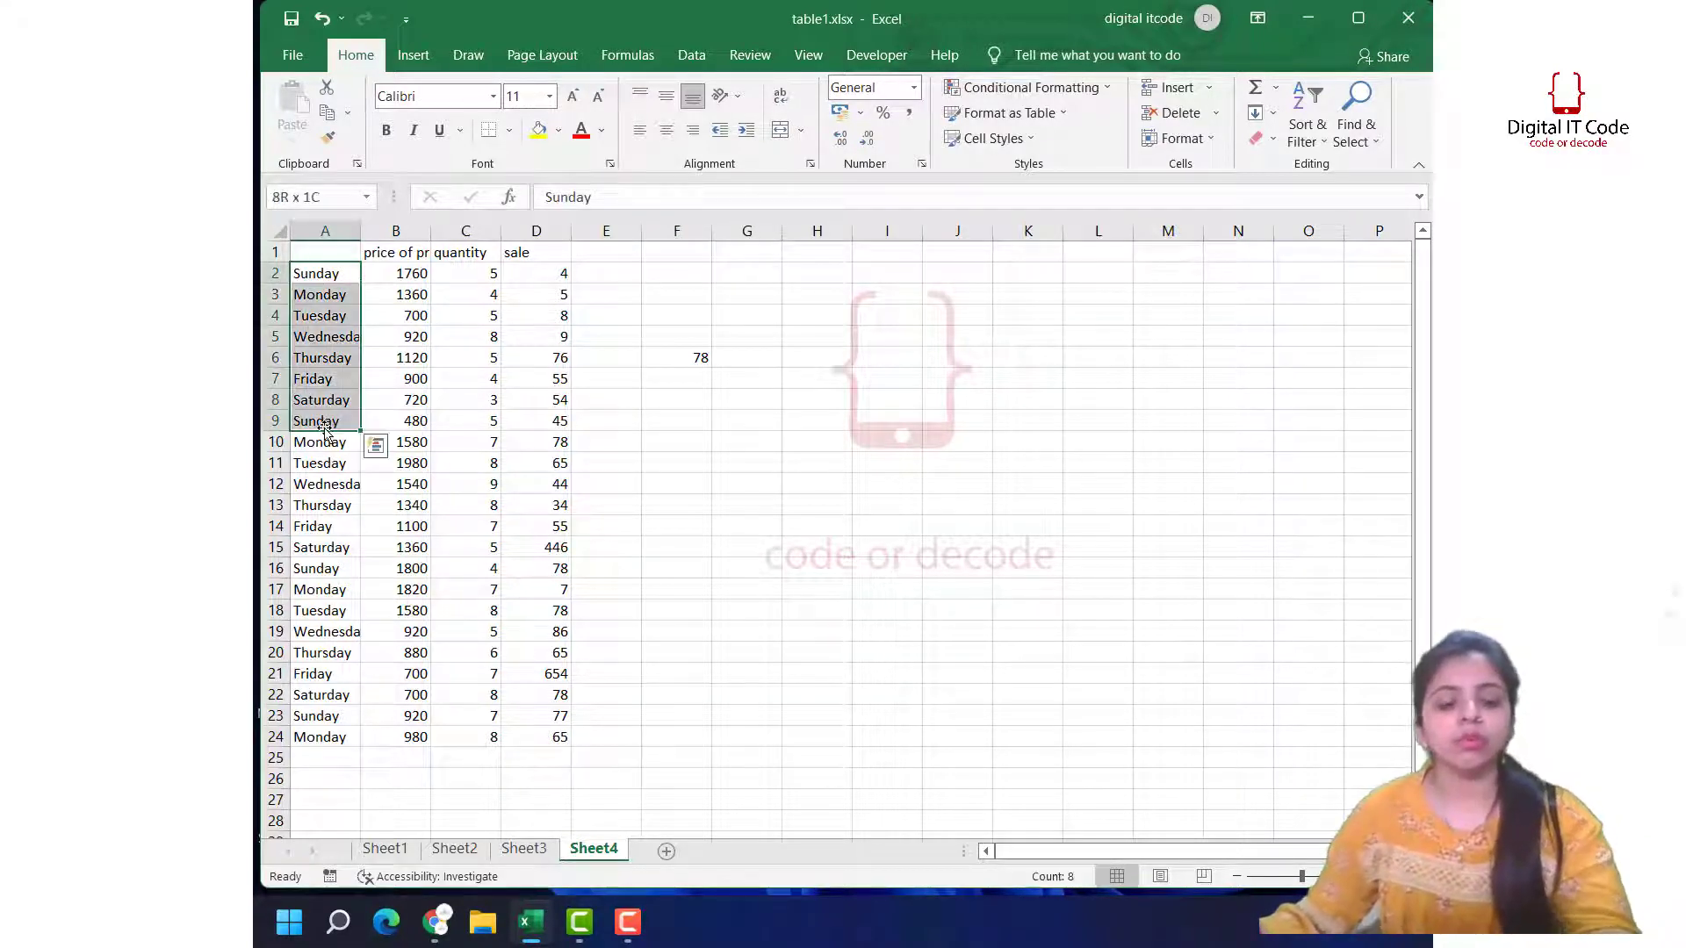
key("ctrl+c")
left_click(680, 279)
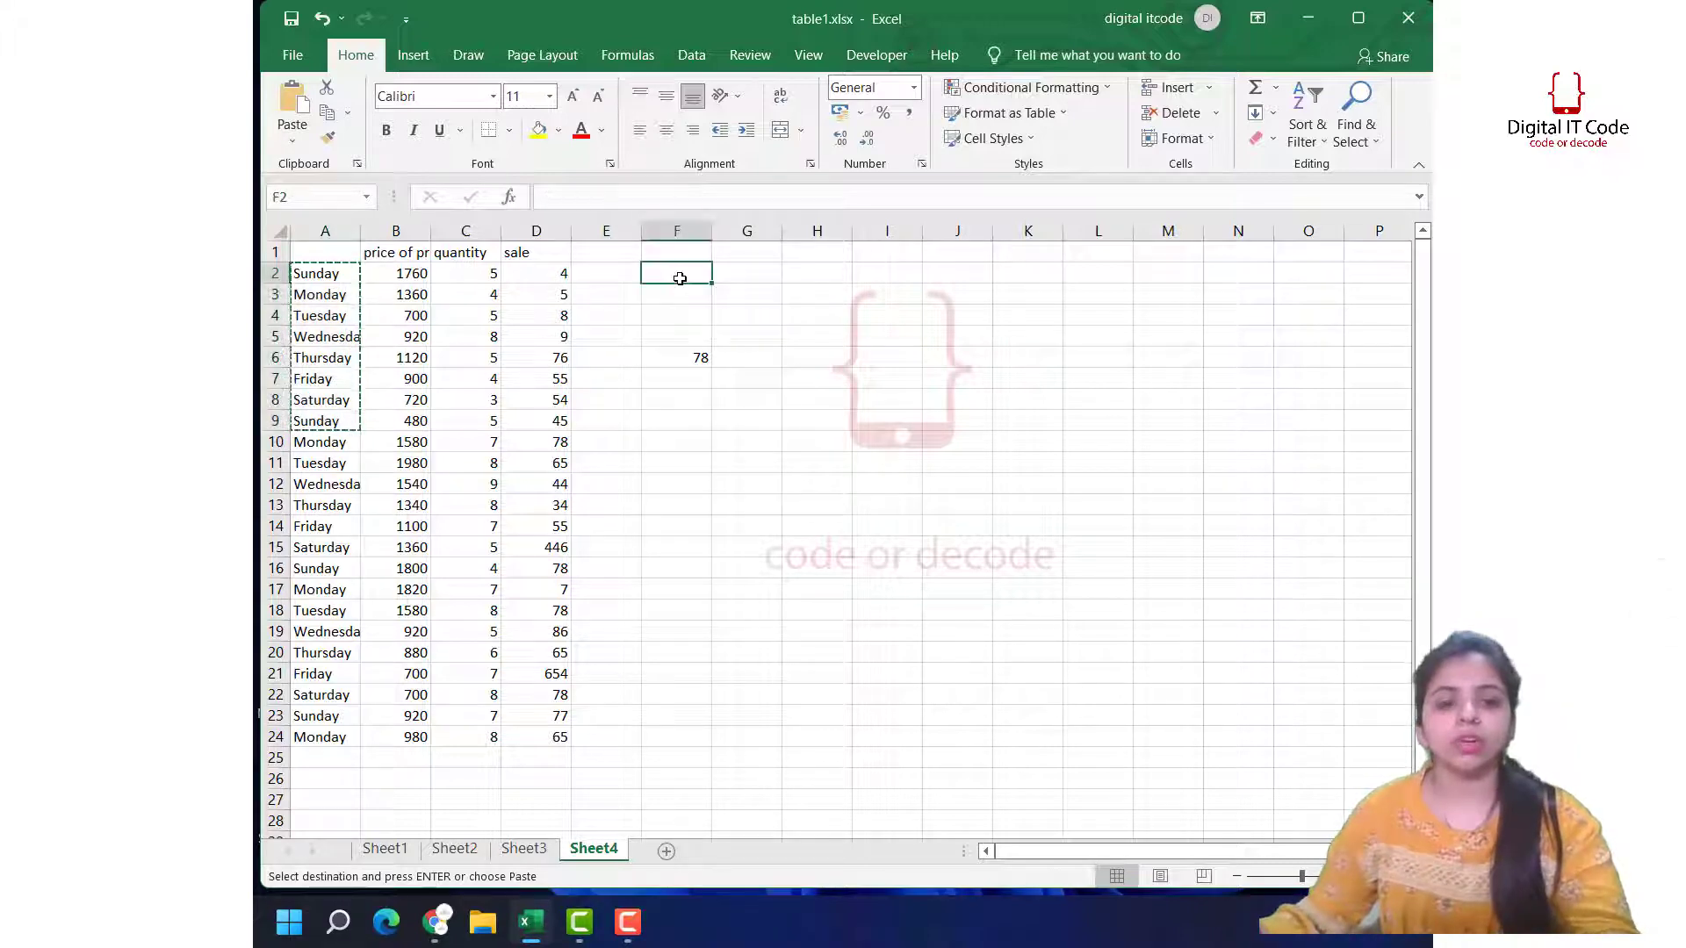
key("ctrl+v")
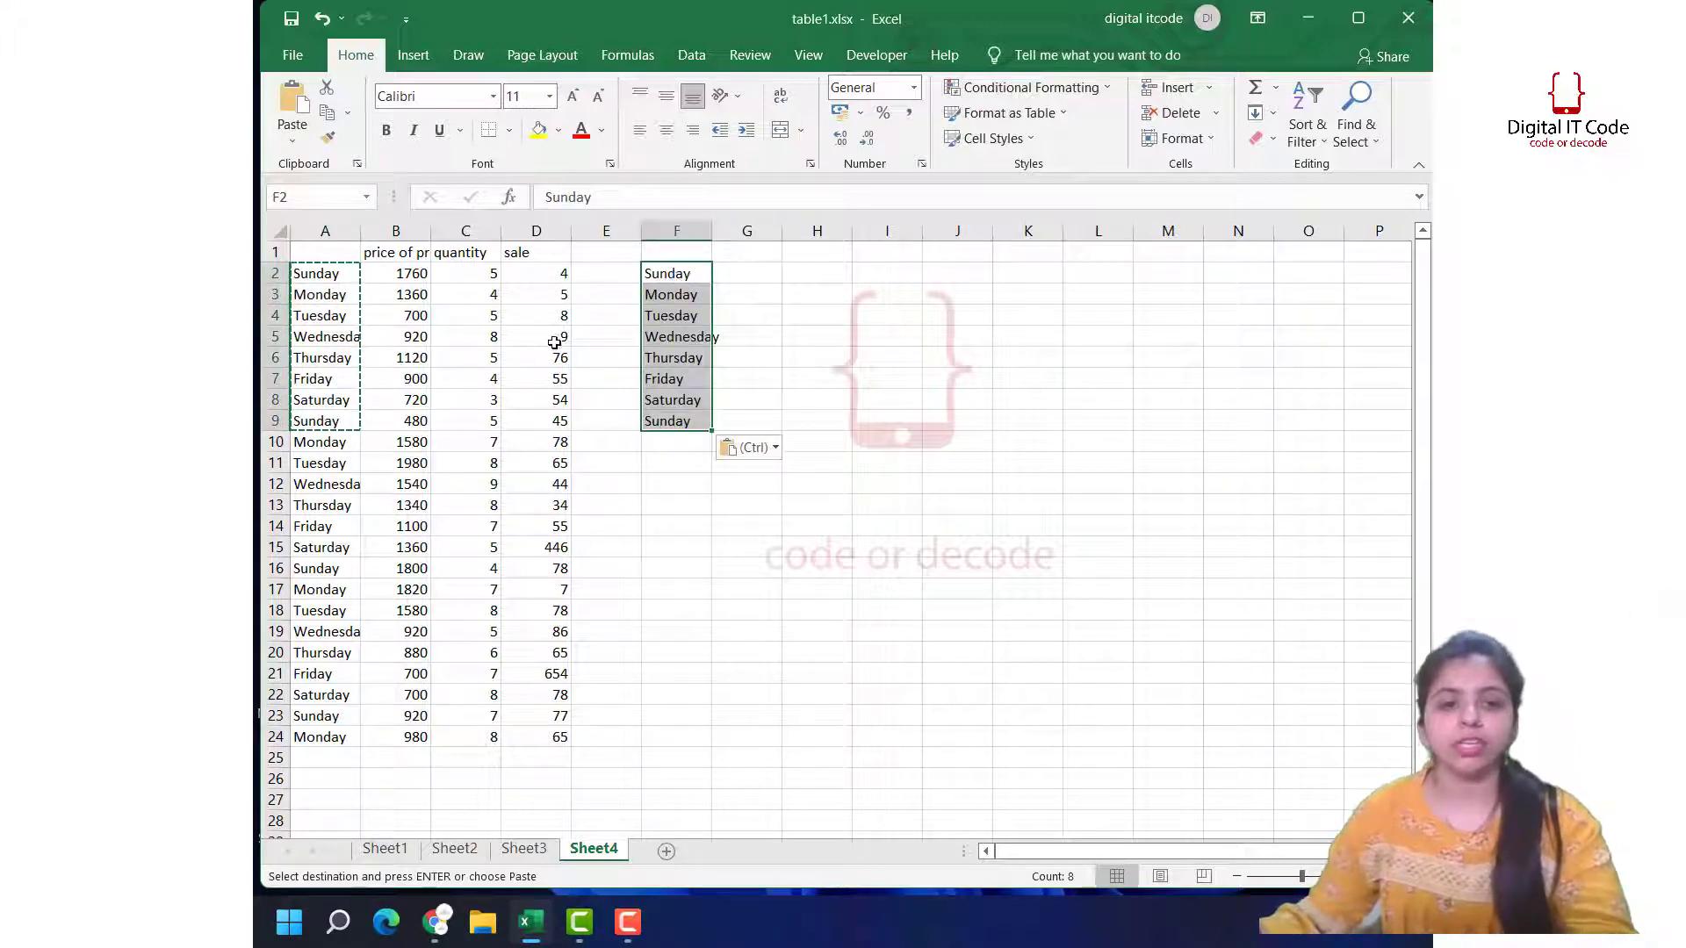
left_click(493, 424)
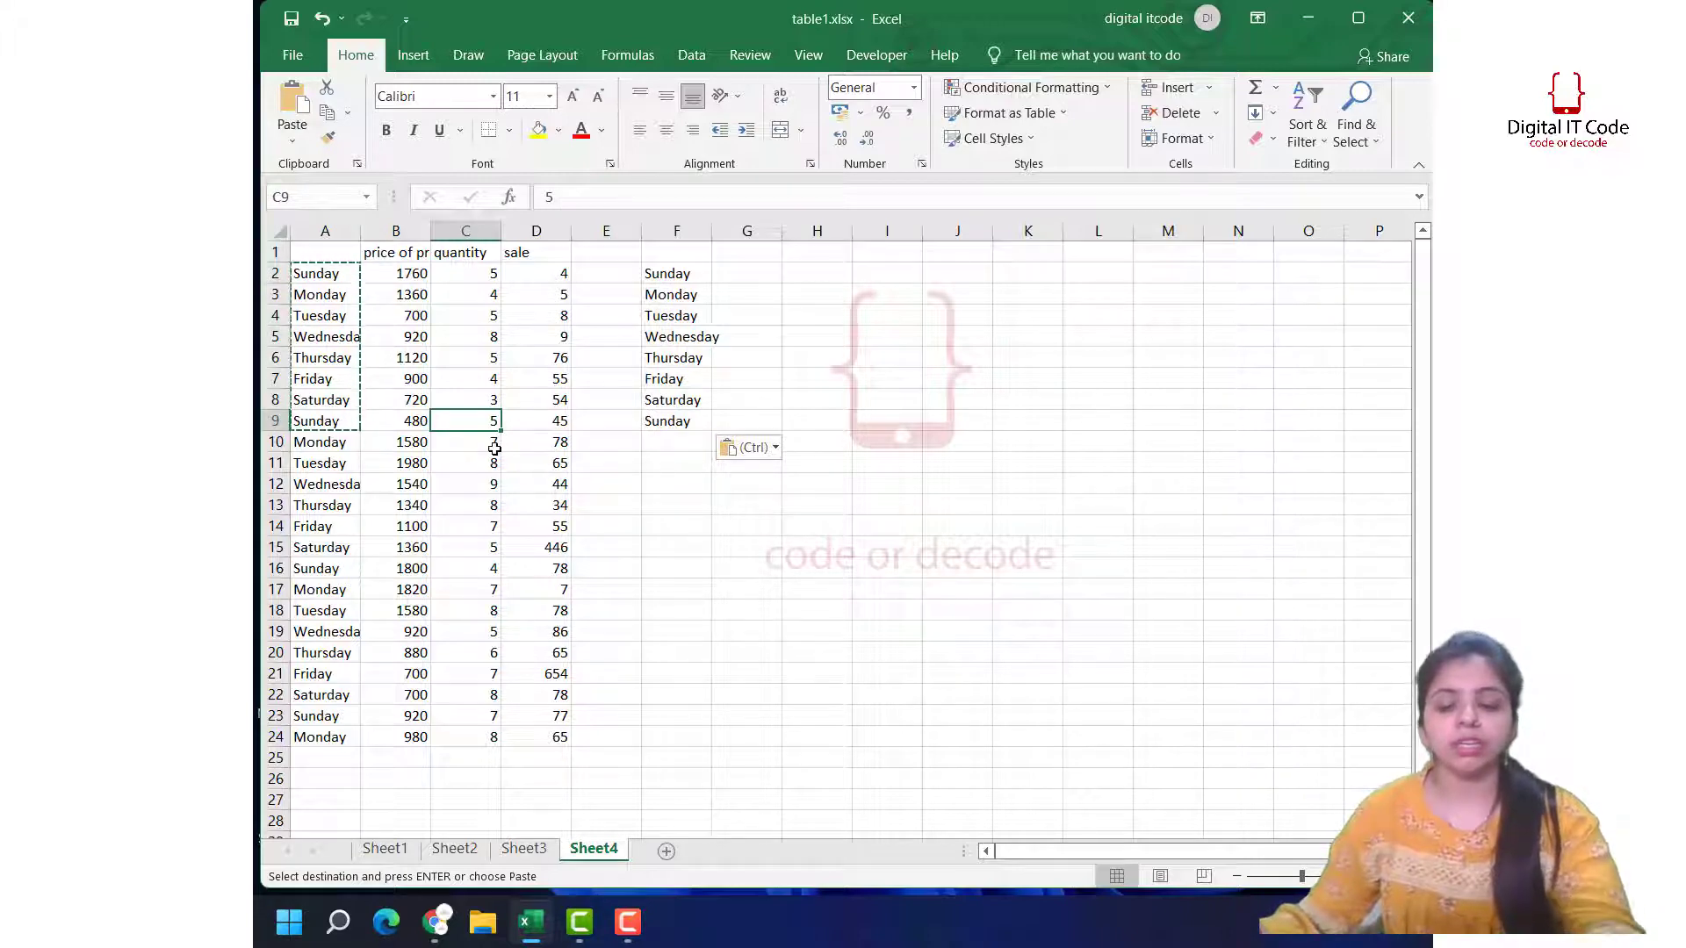
Step: Enter 6 in F10 and 7 in F12, leaving F11 empty between them
left_click(670, 439)
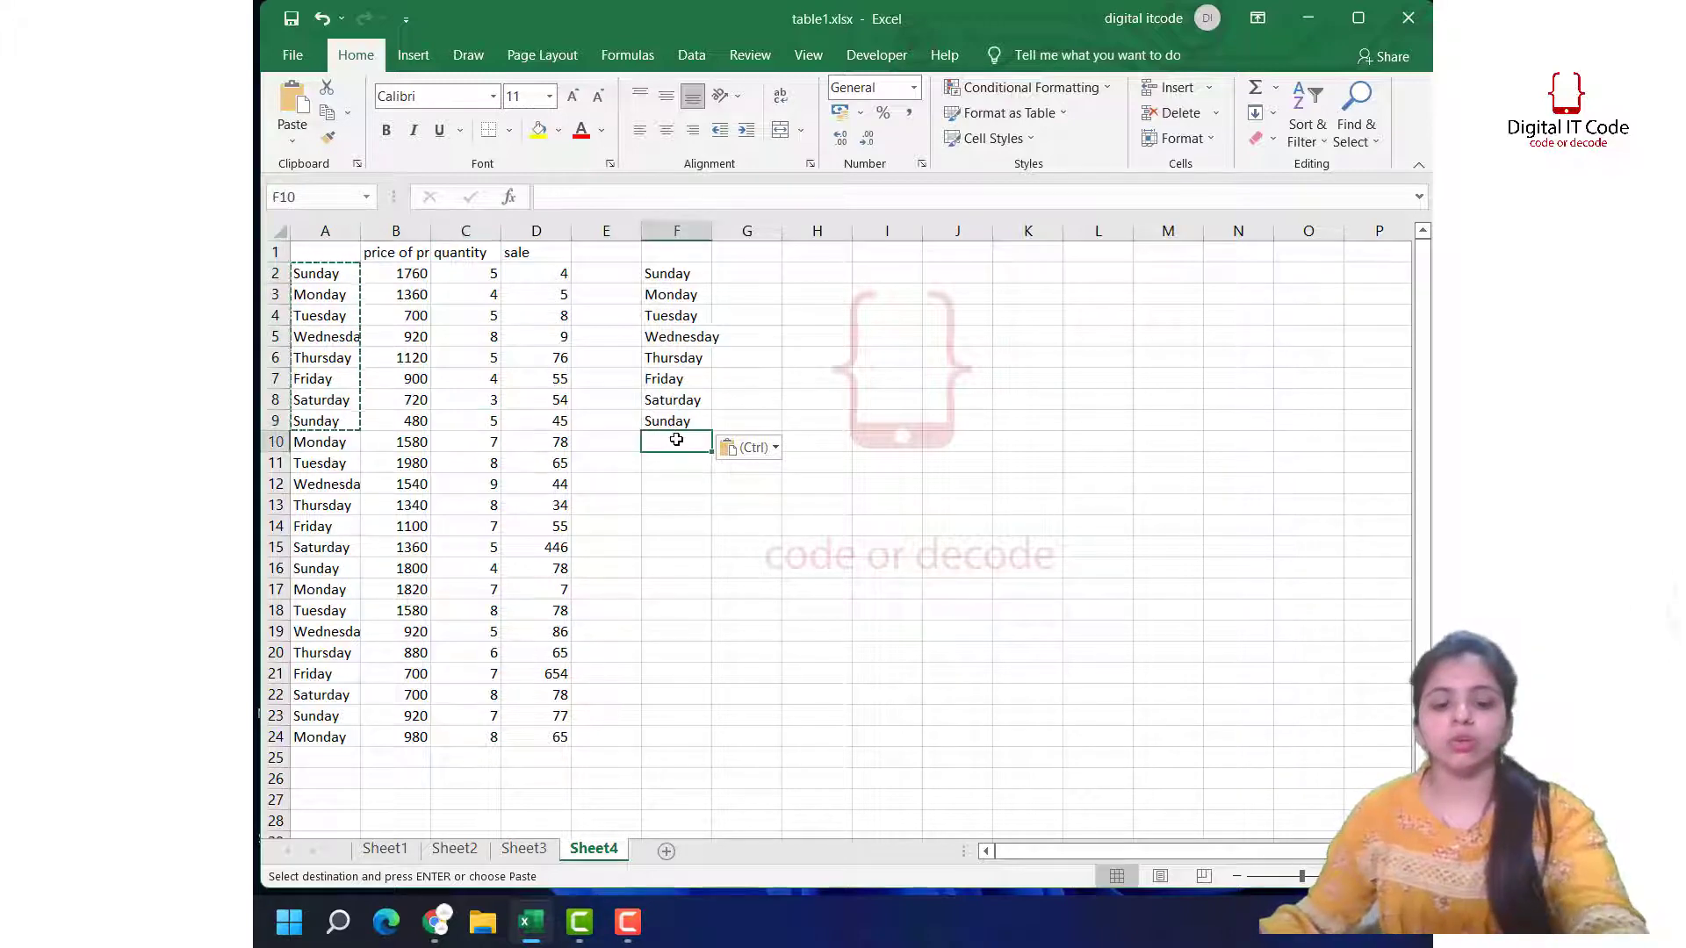
type("6")
left_click(675, 474)
type("7")
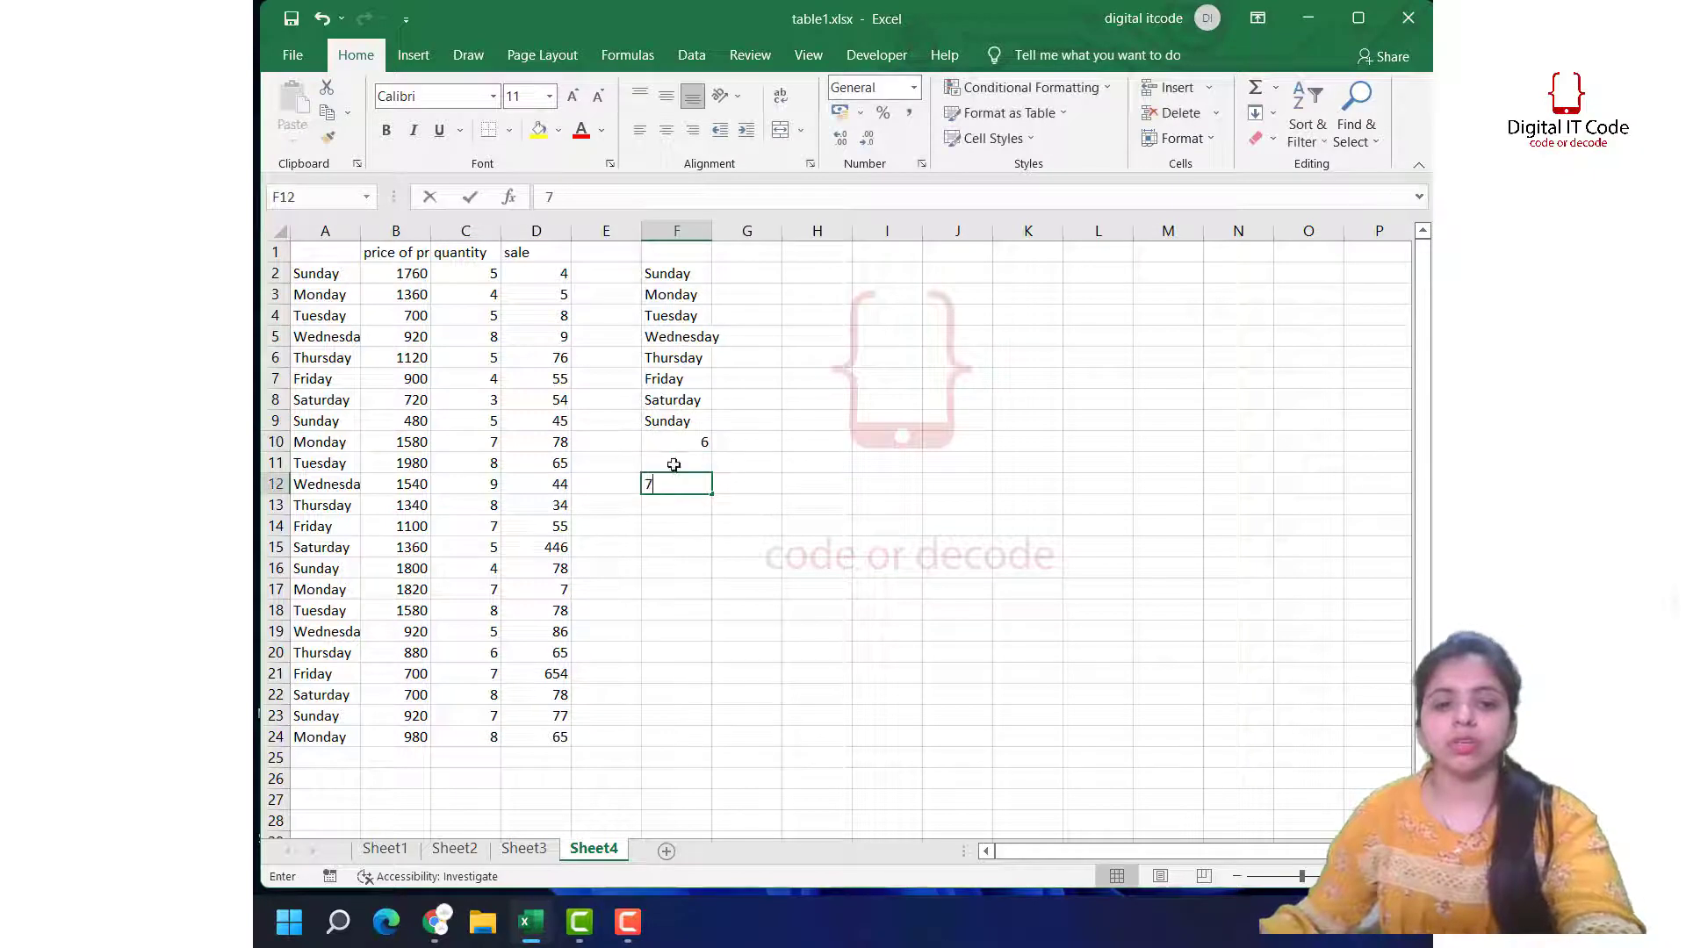
left_click(673, 463)
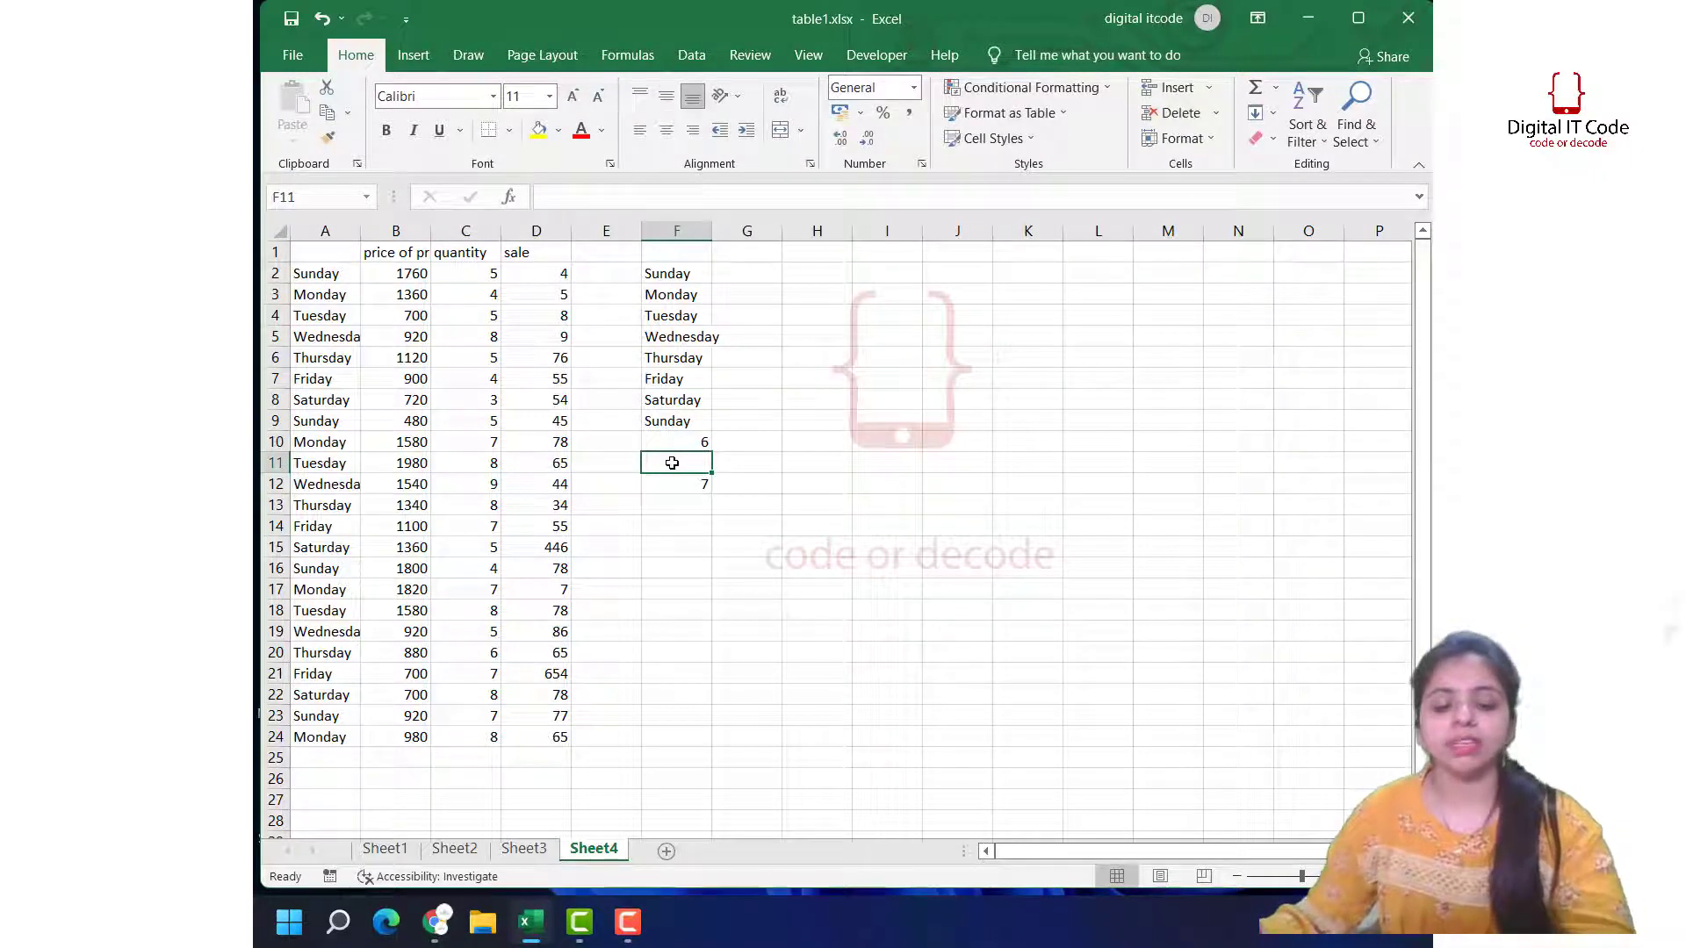
Step: Copy Friday from F7 into the empty cell F11
left_click(669, 384)
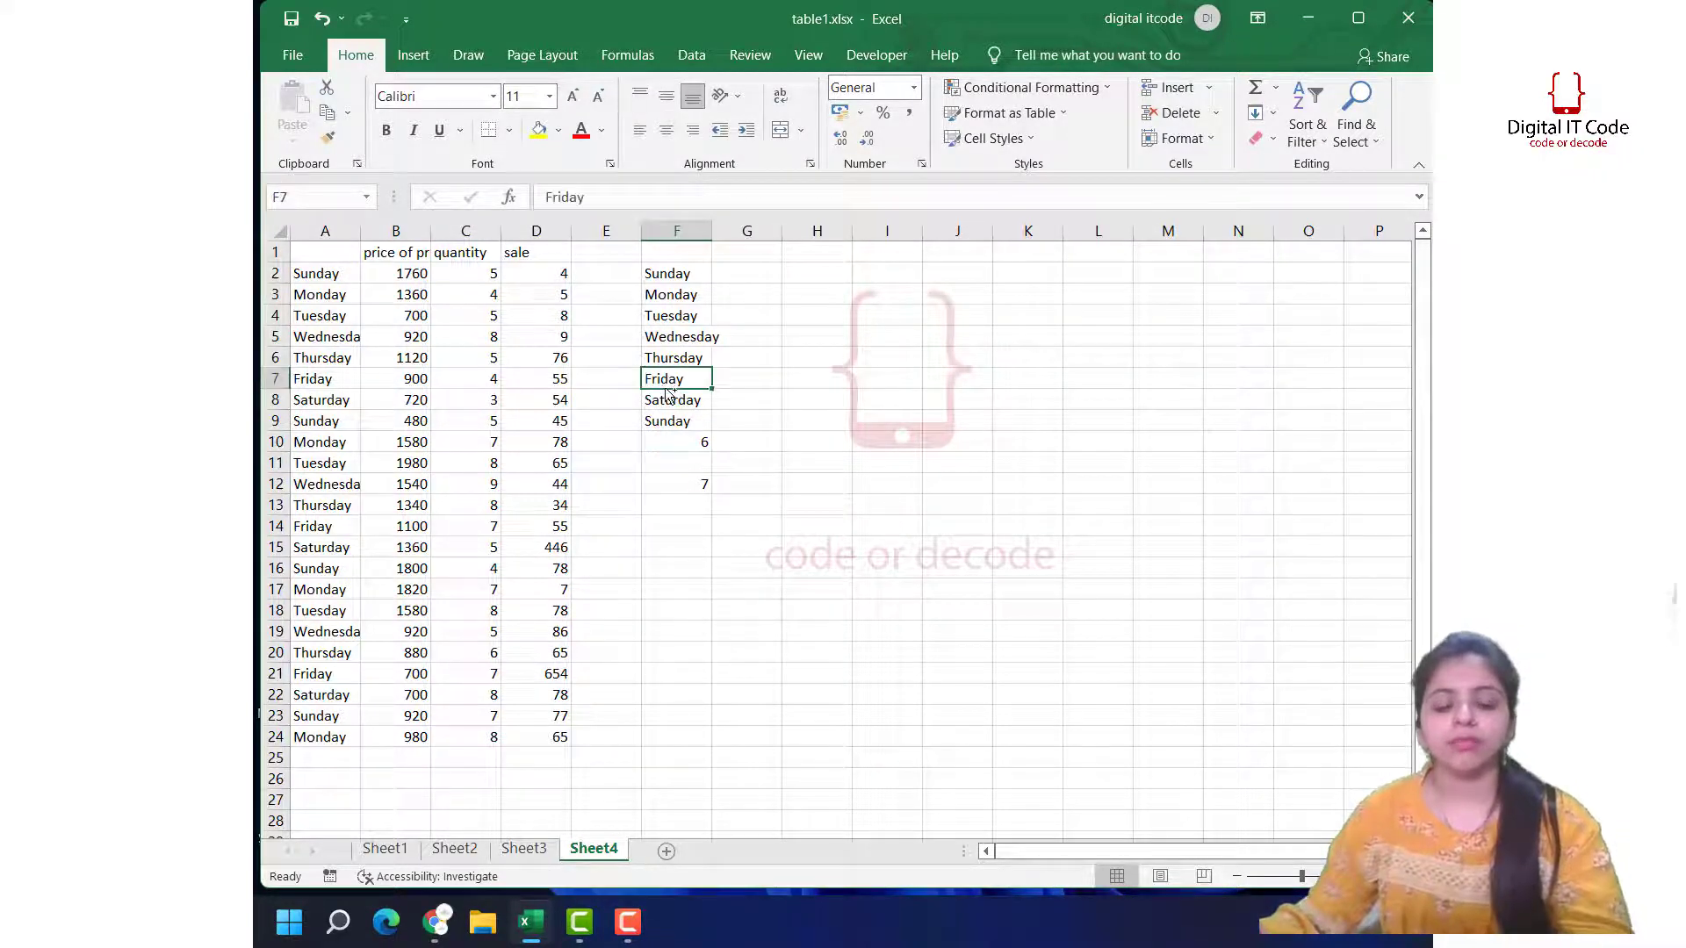
key("ctrl+c")
left_click(690, 465)
key("ctrl+v")
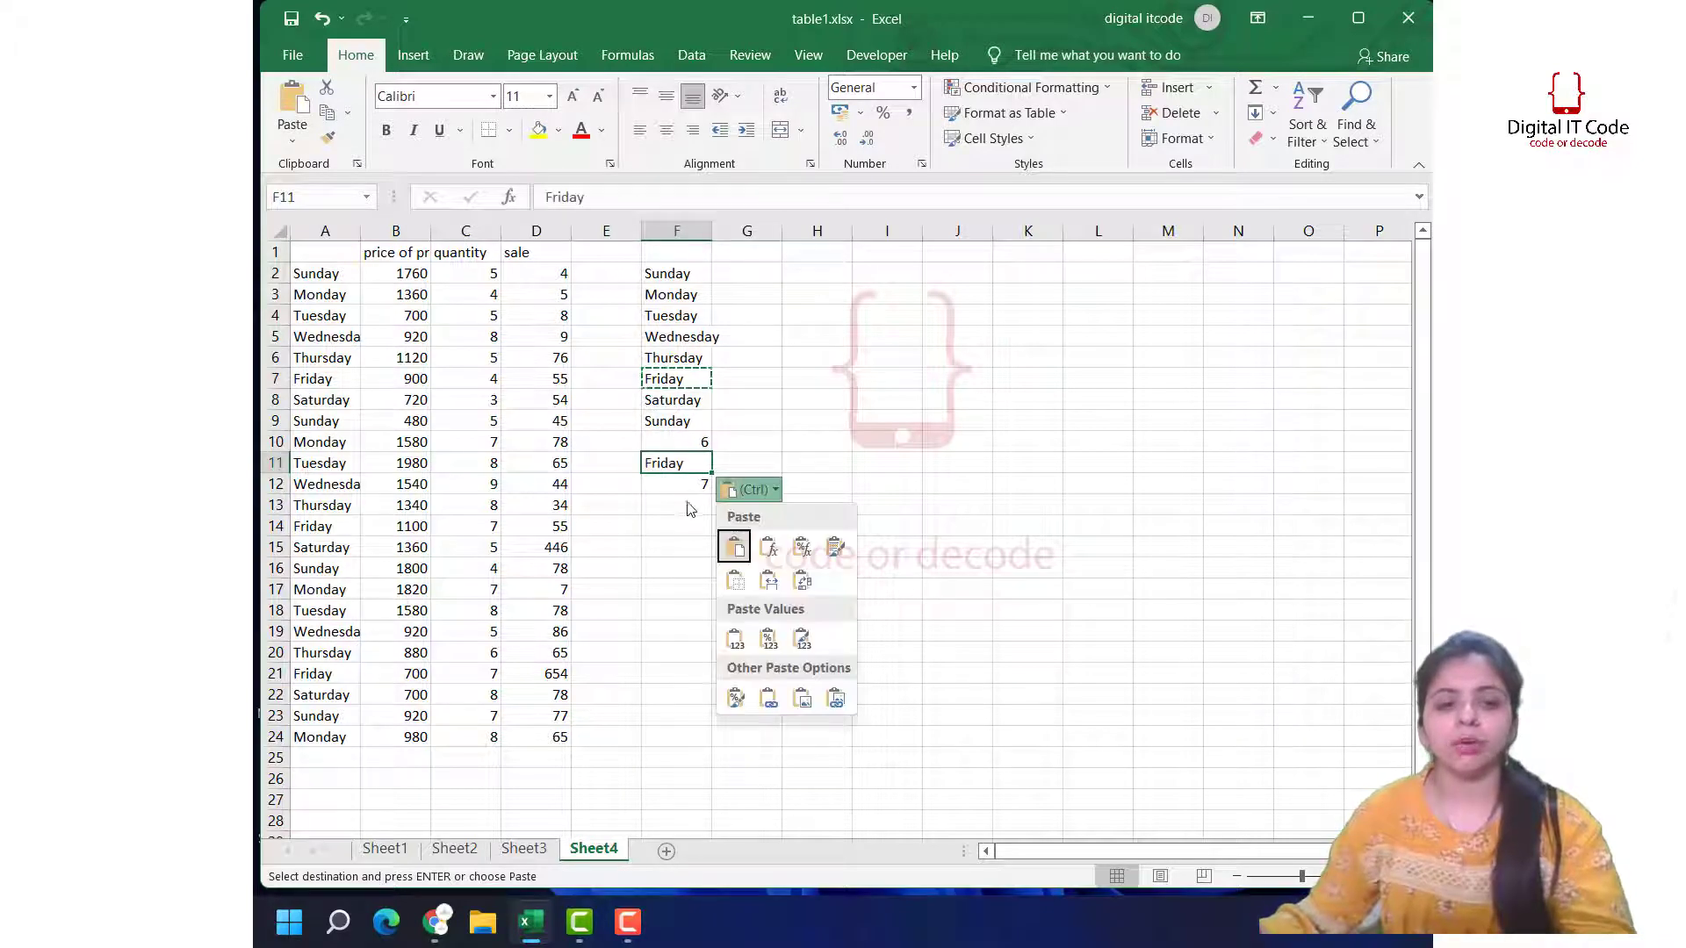
left_click(688, 503)
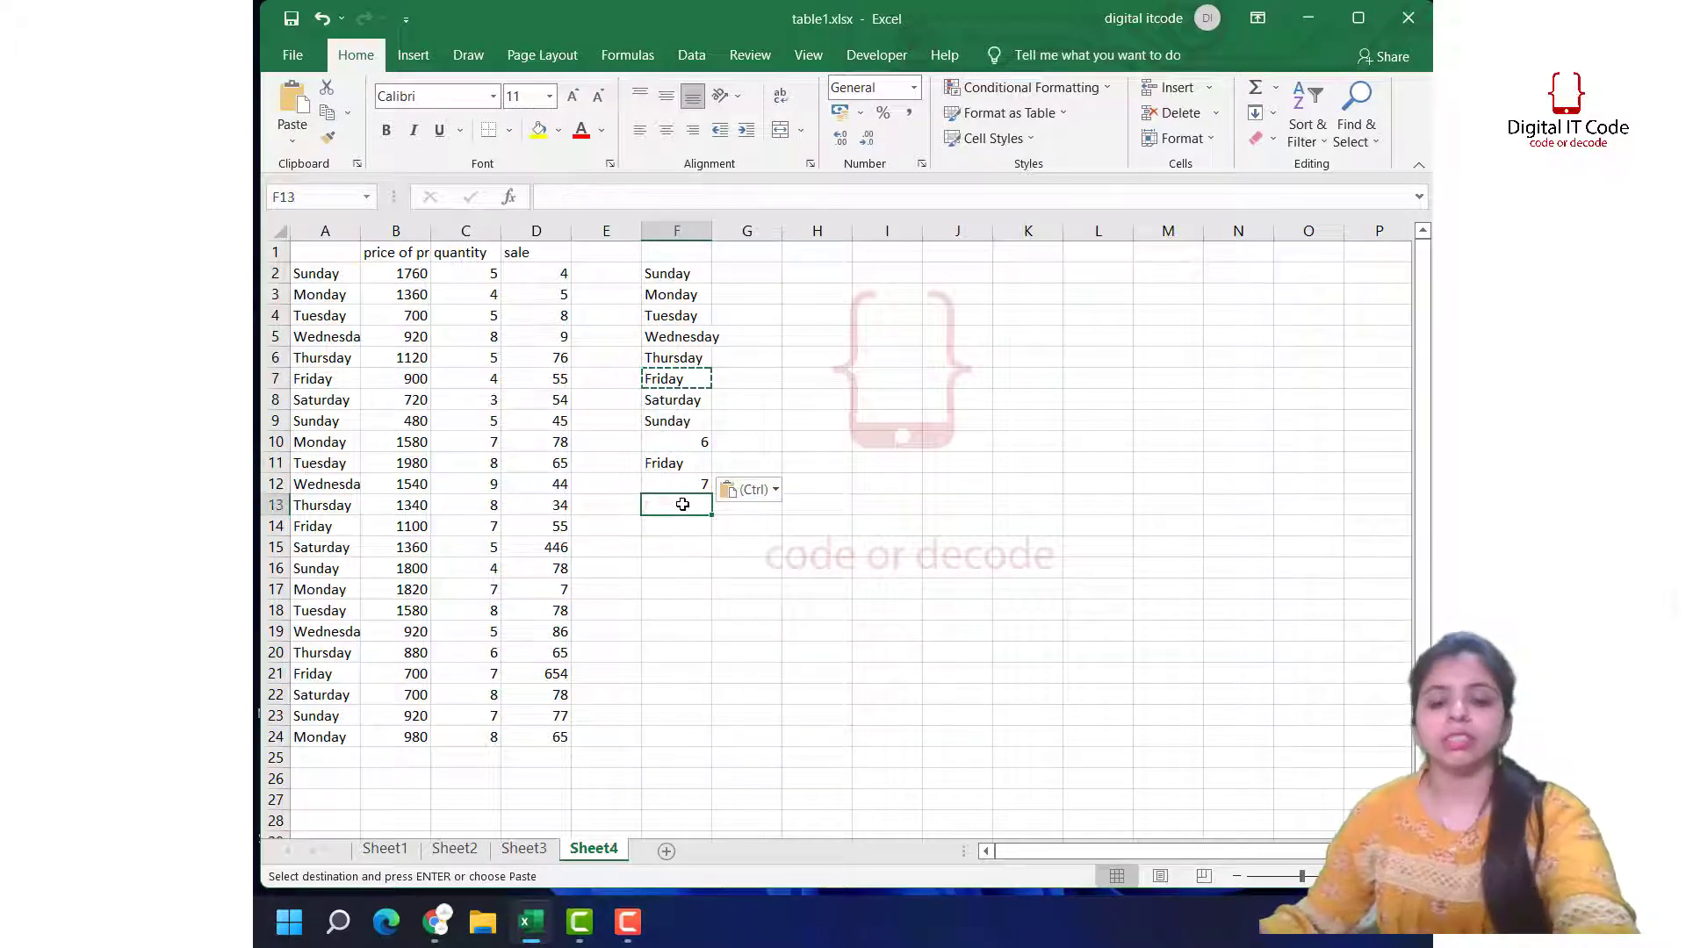
Step: Enter 9 in F13 and 0 in F14
type("9")
left_click(682, 531)
type("0")
key("Return")
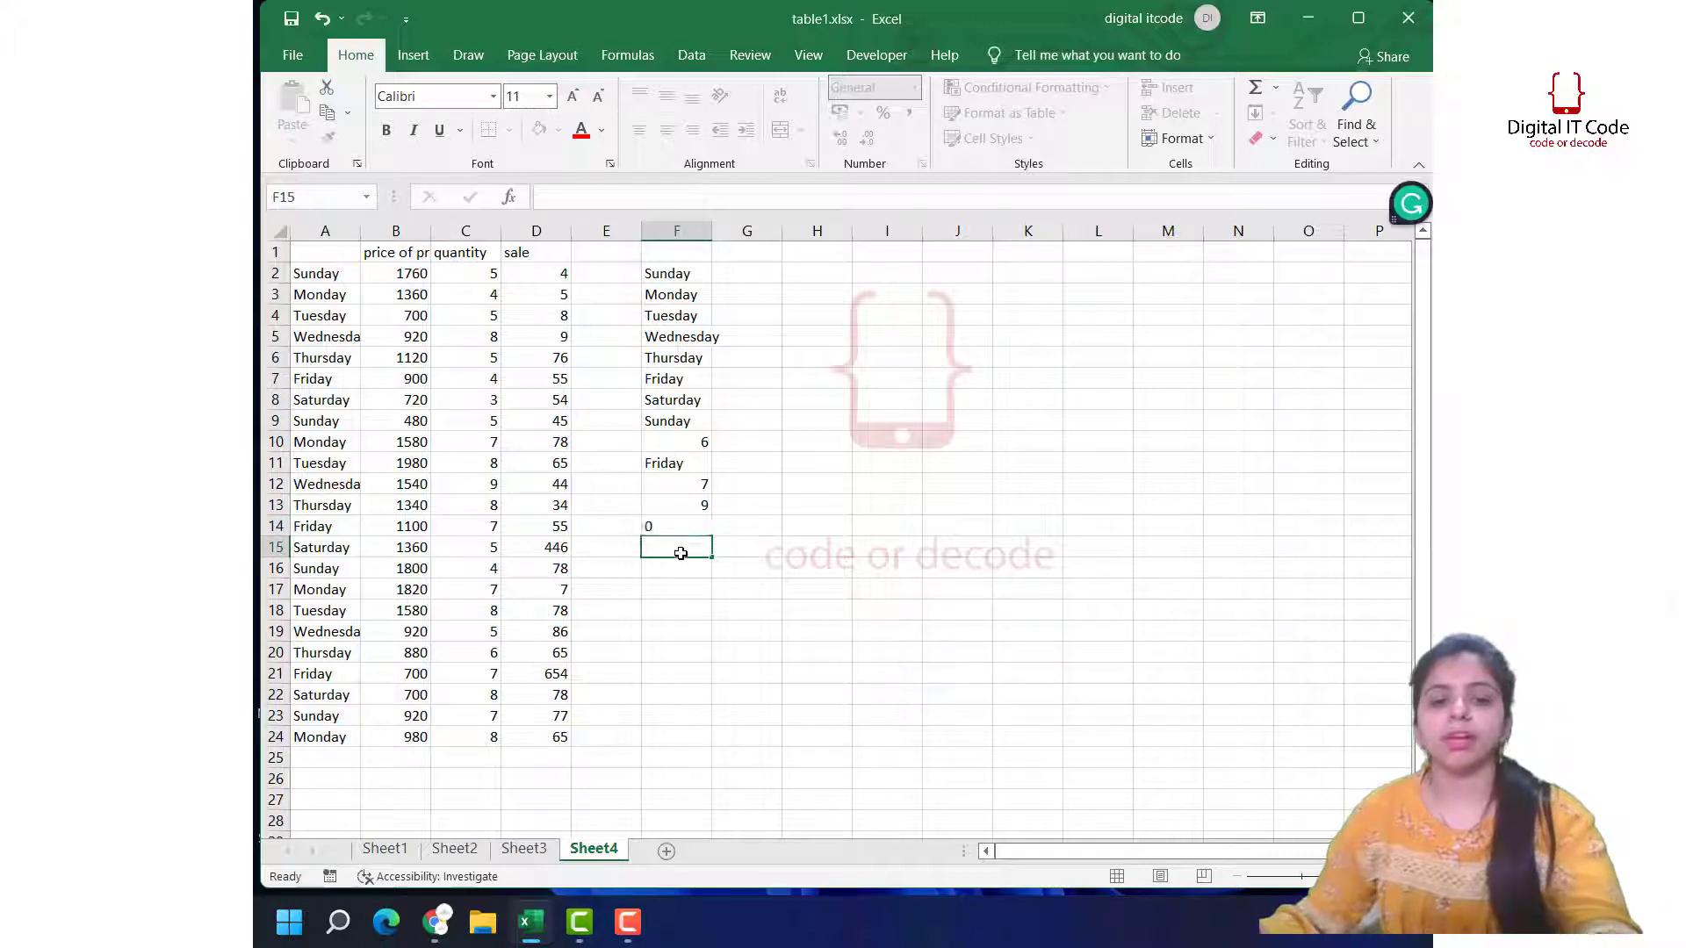
Step: Copy Wednesday from F5 into F15 at the end of the list
left_click(671, 338)
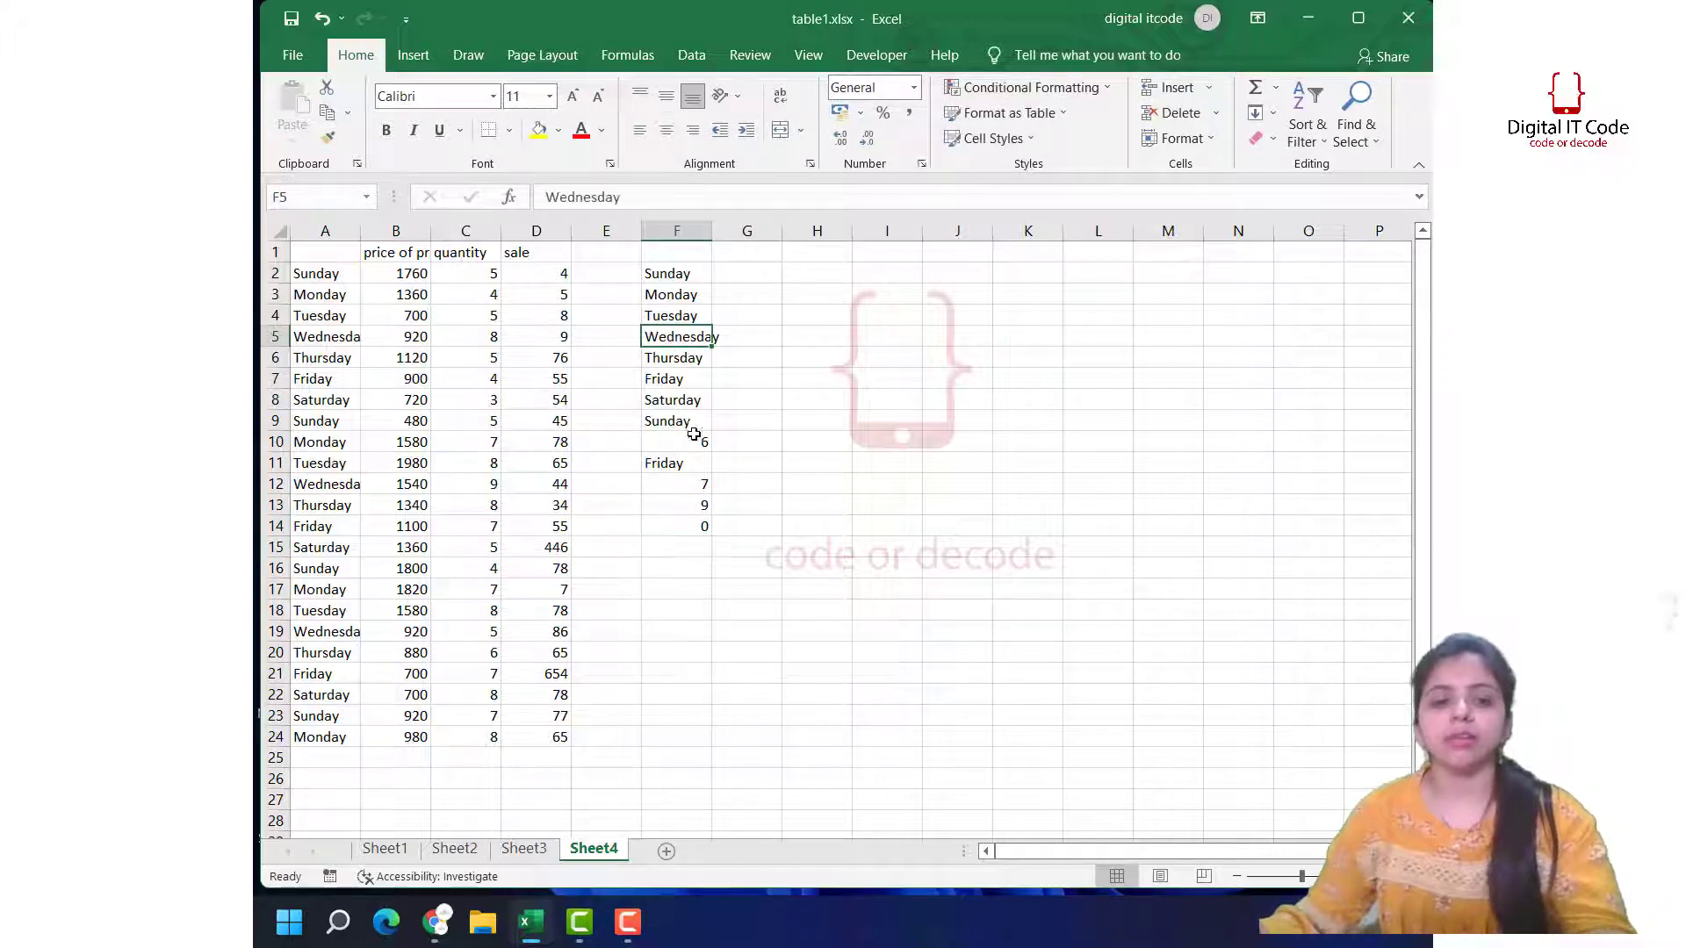
key("ctrl+c")
left_click(696, 559)
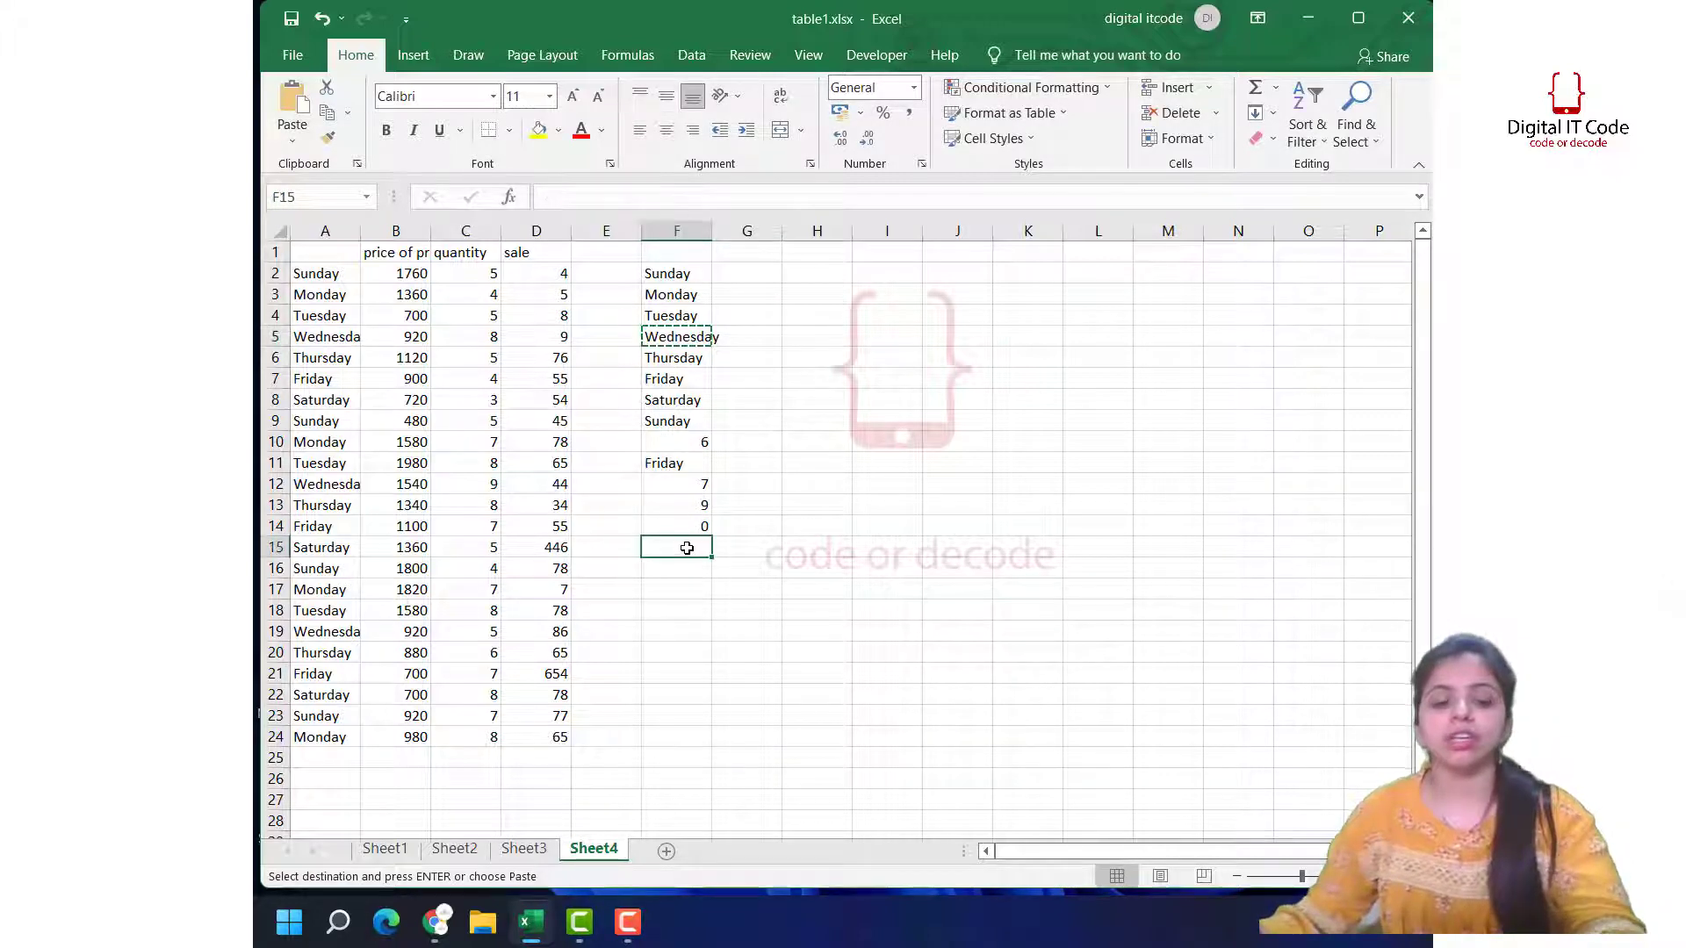
key("ctrl+v")
left_click(689, 587)
Step: Enter the heading MIX COLUMN in F1 above the mixed list
left_click(661, 250)
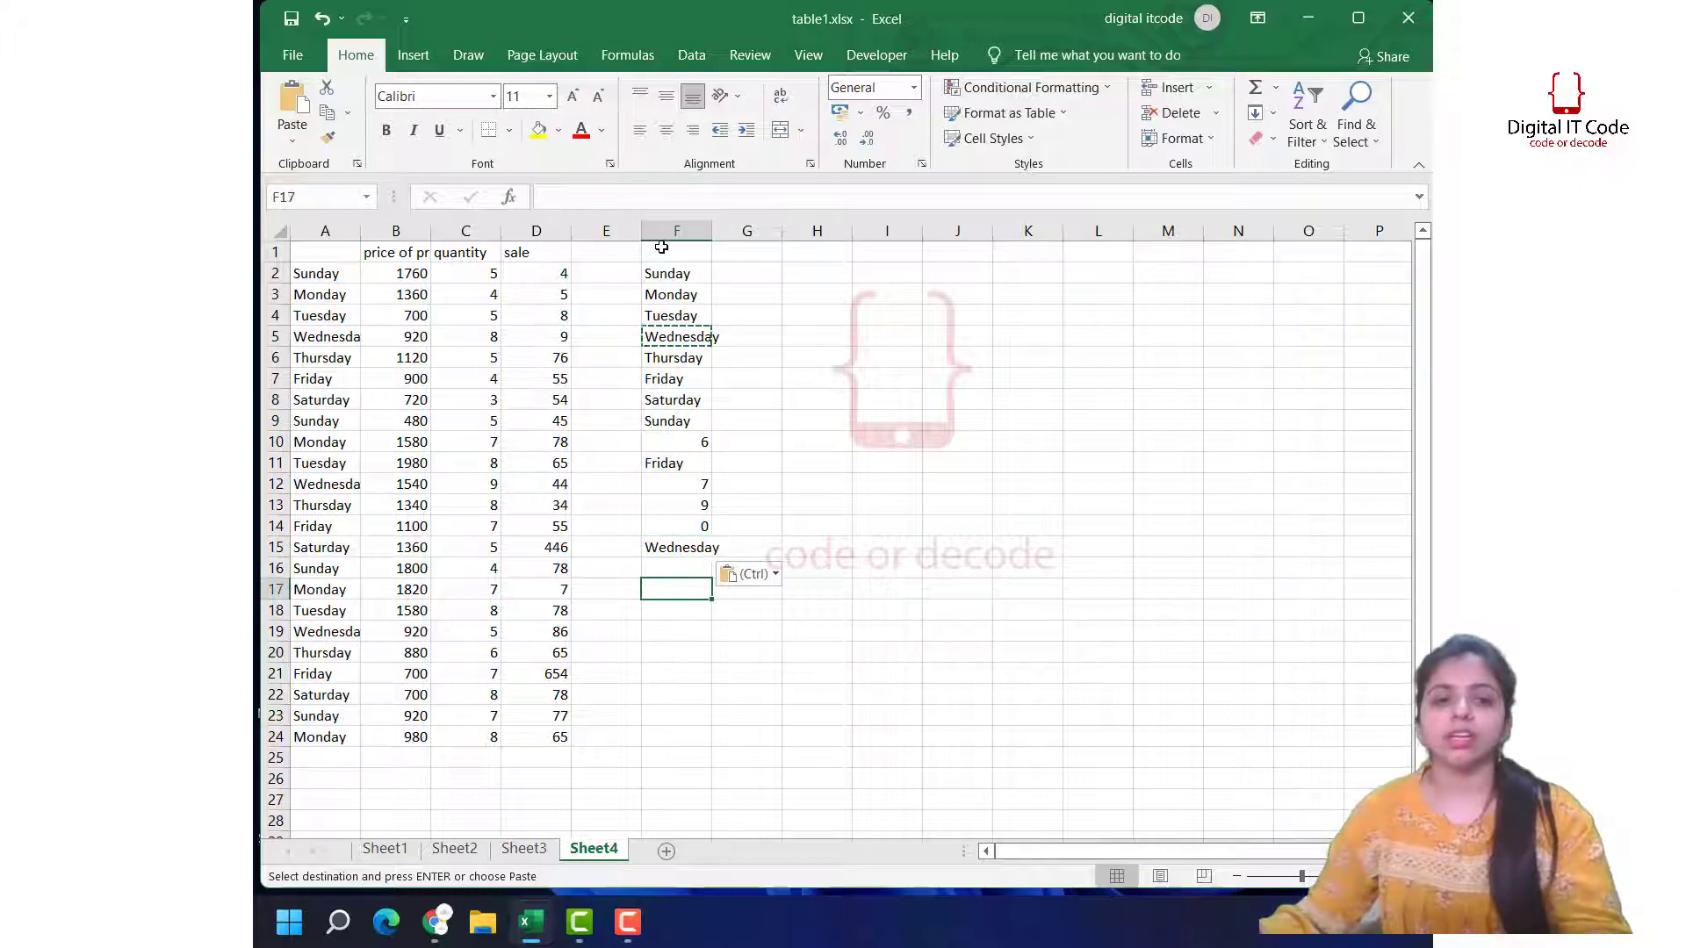
type("MondayIX")
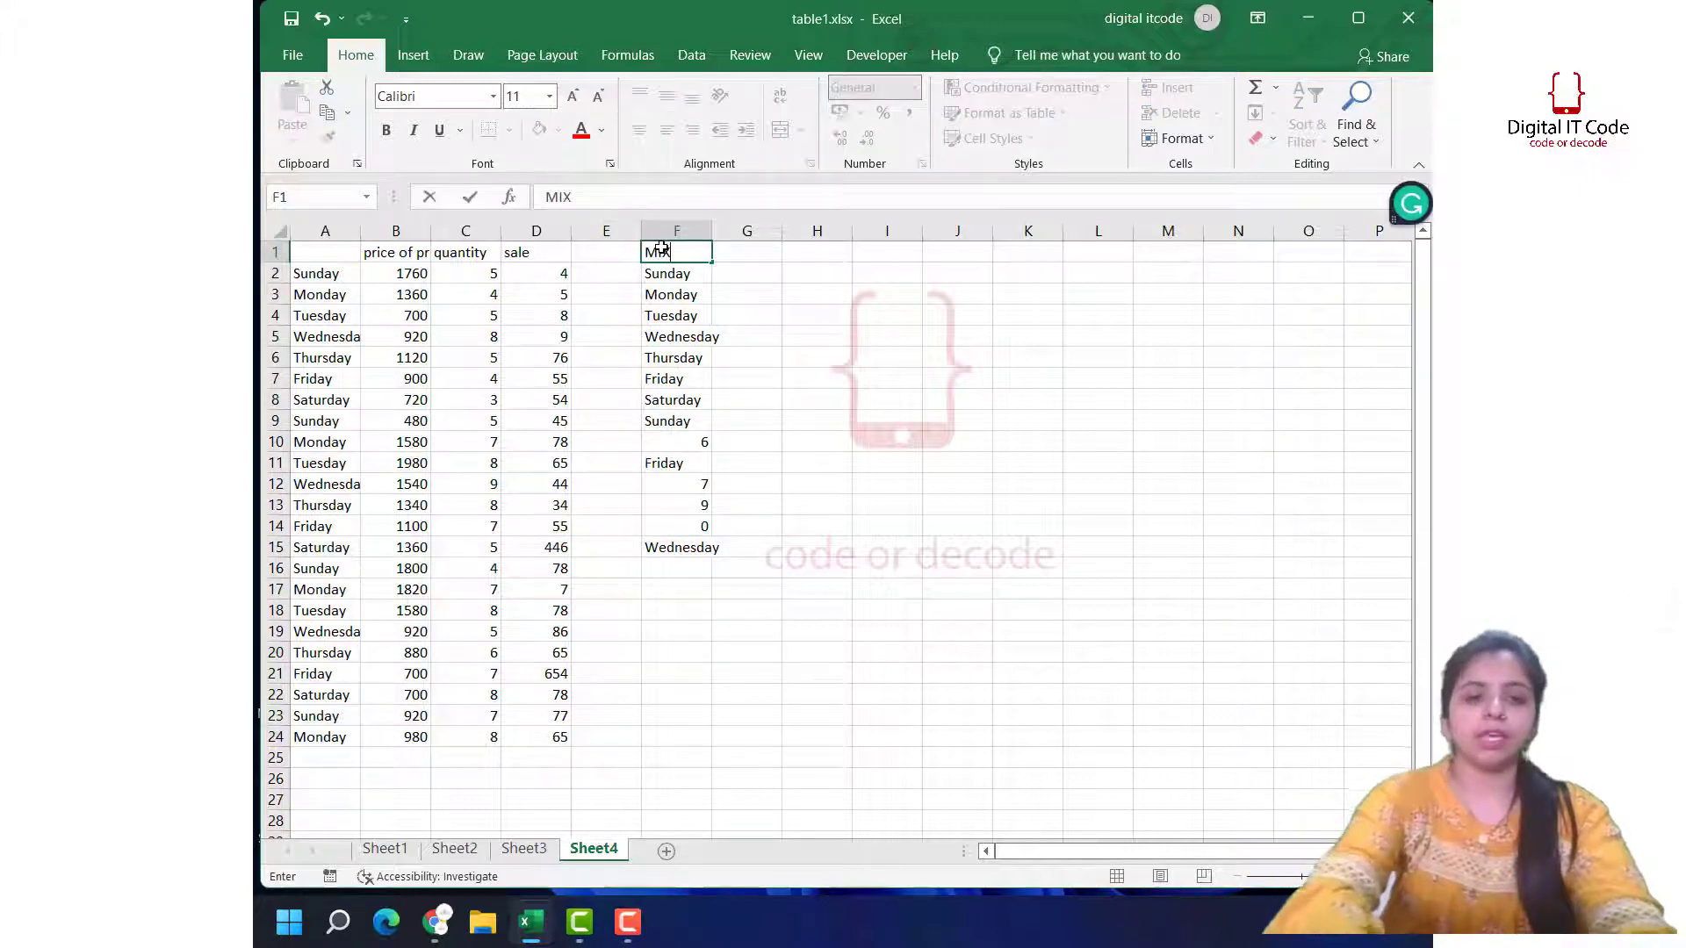
type(" C")
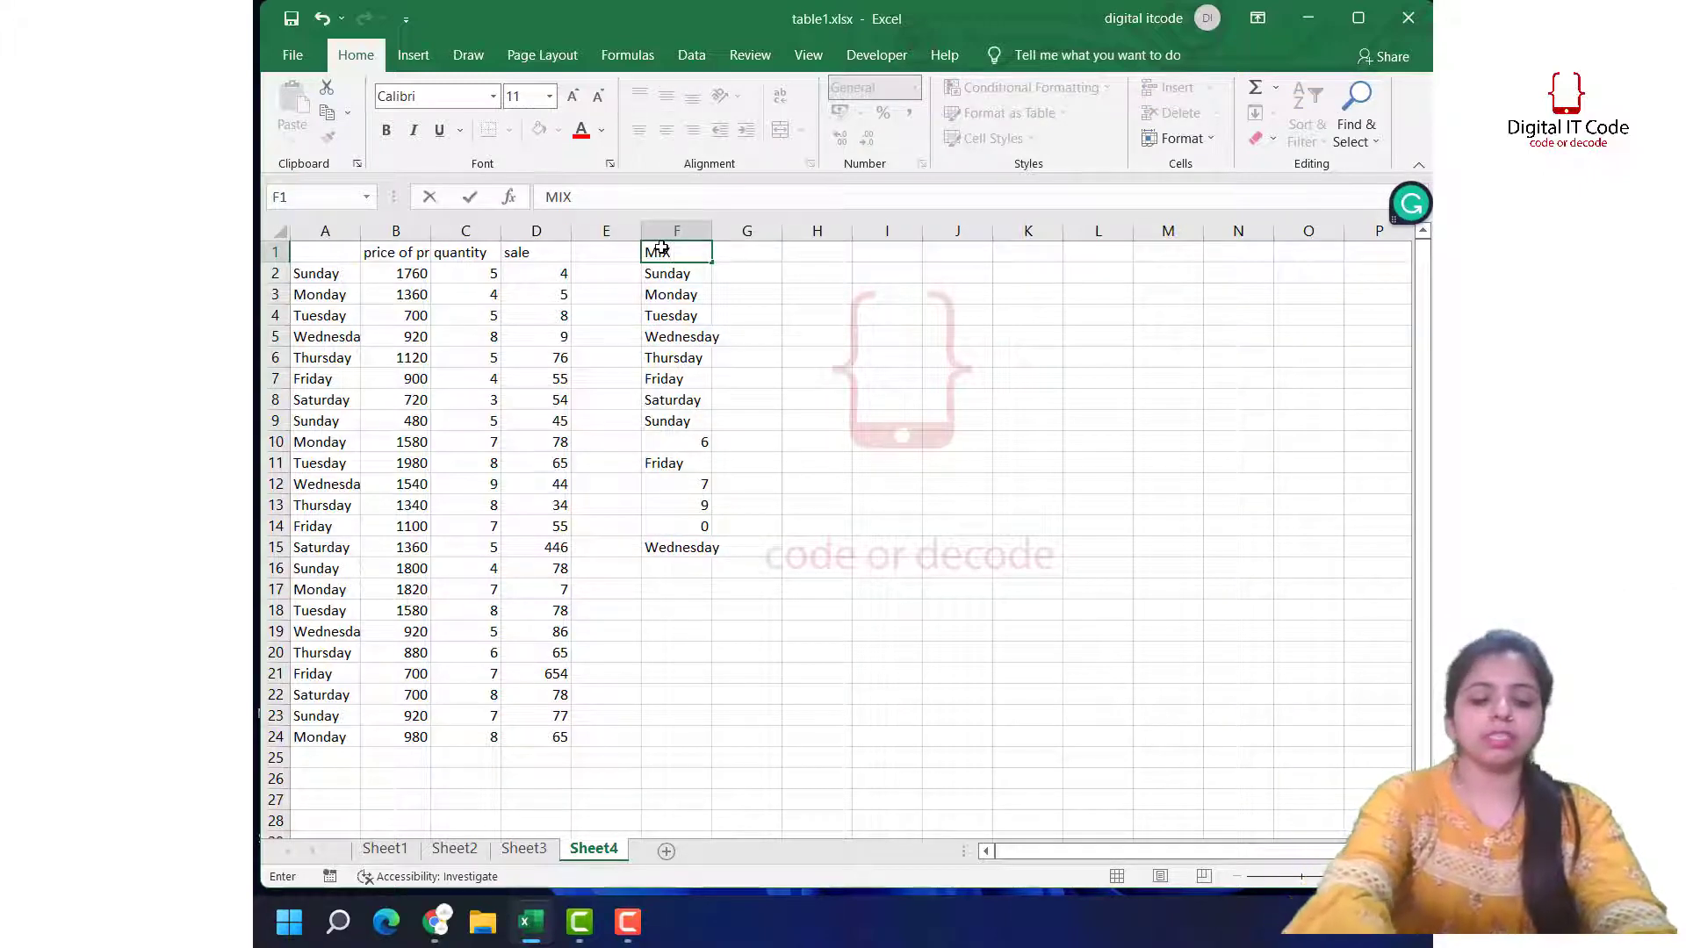
type("OLUMN")
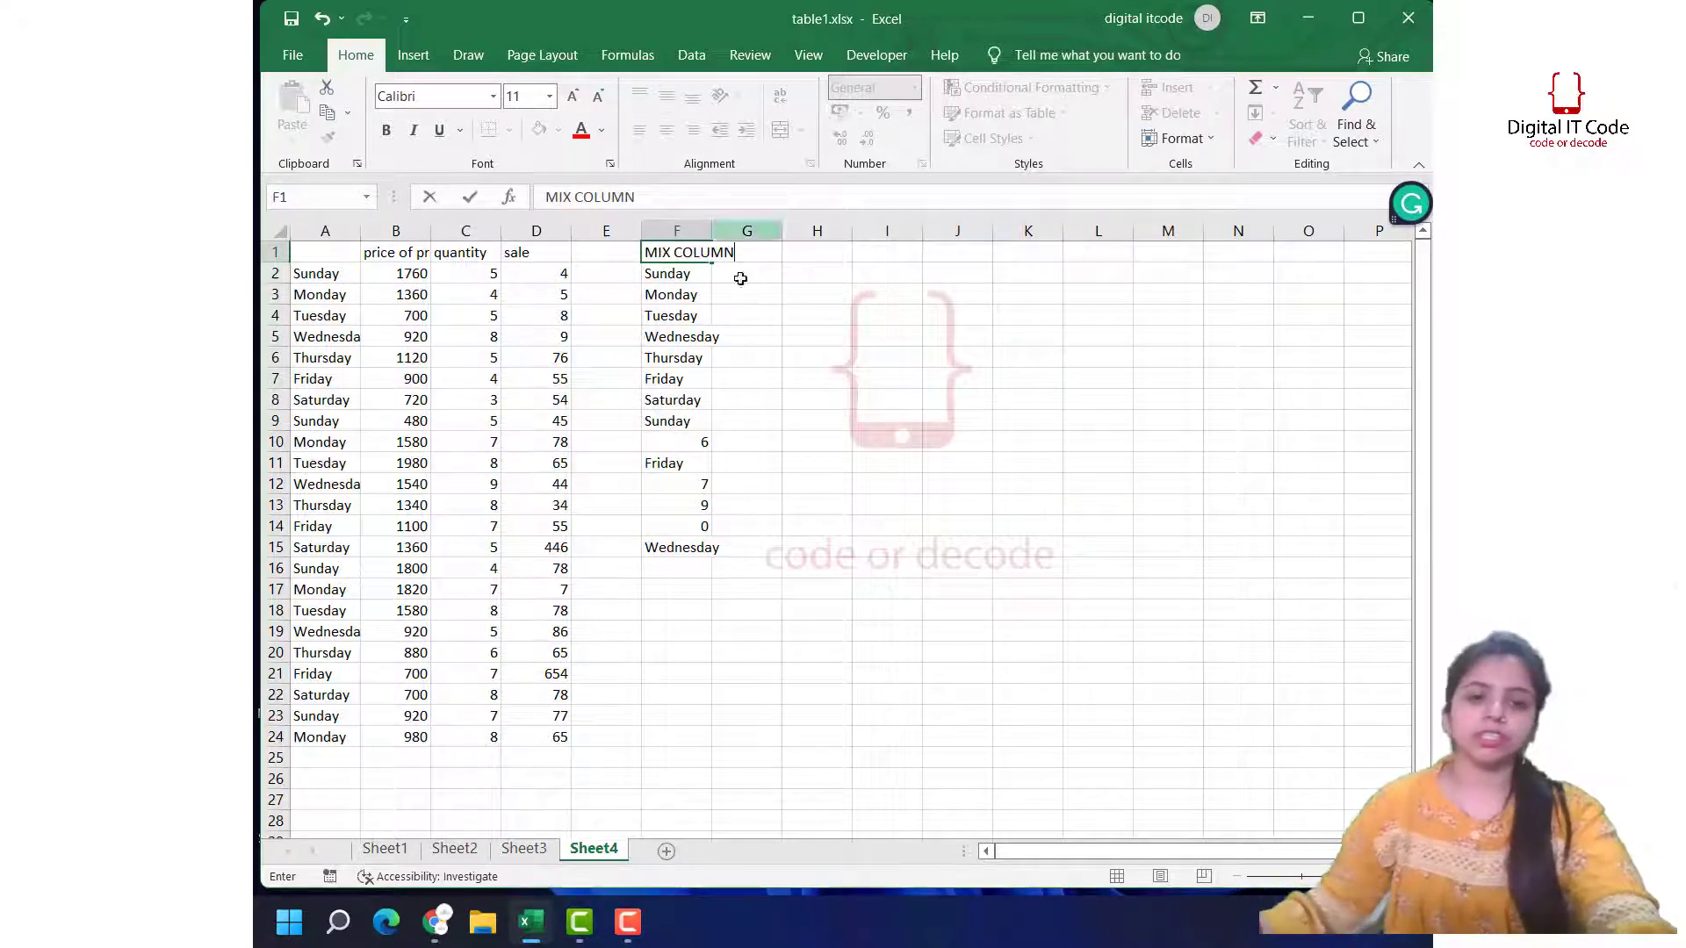
left_click(801, 545)
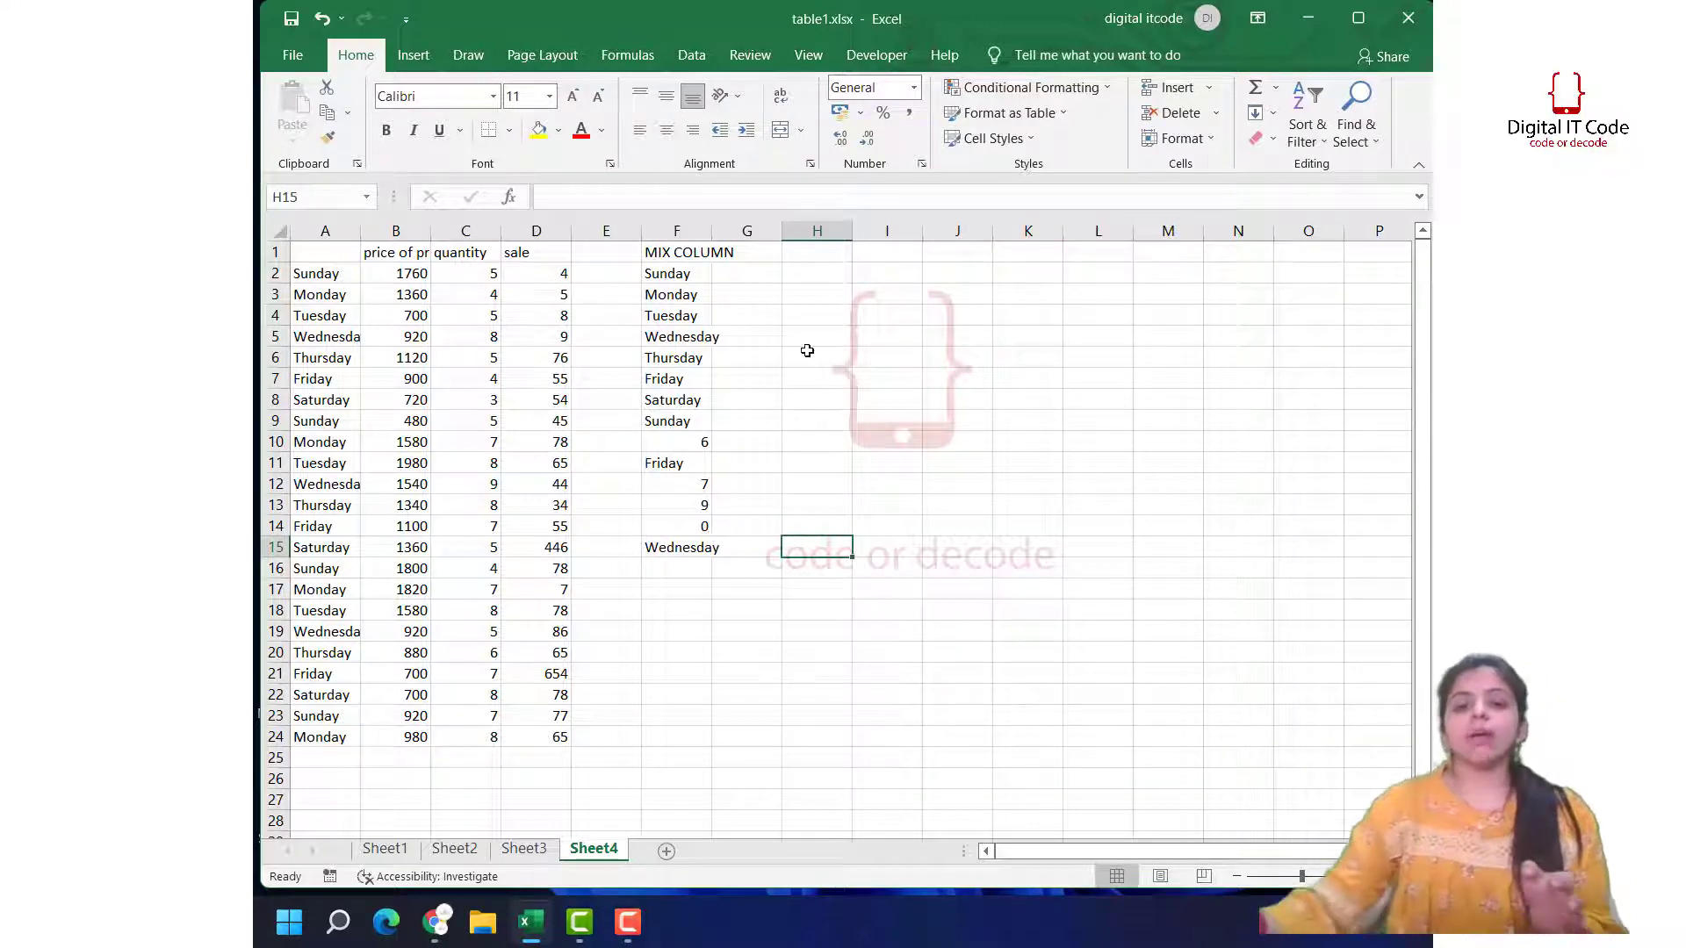
Step: Enter 1 in H4 and 2 in I4, and extend the number series across row 4 to L4
left_click(808, 314)
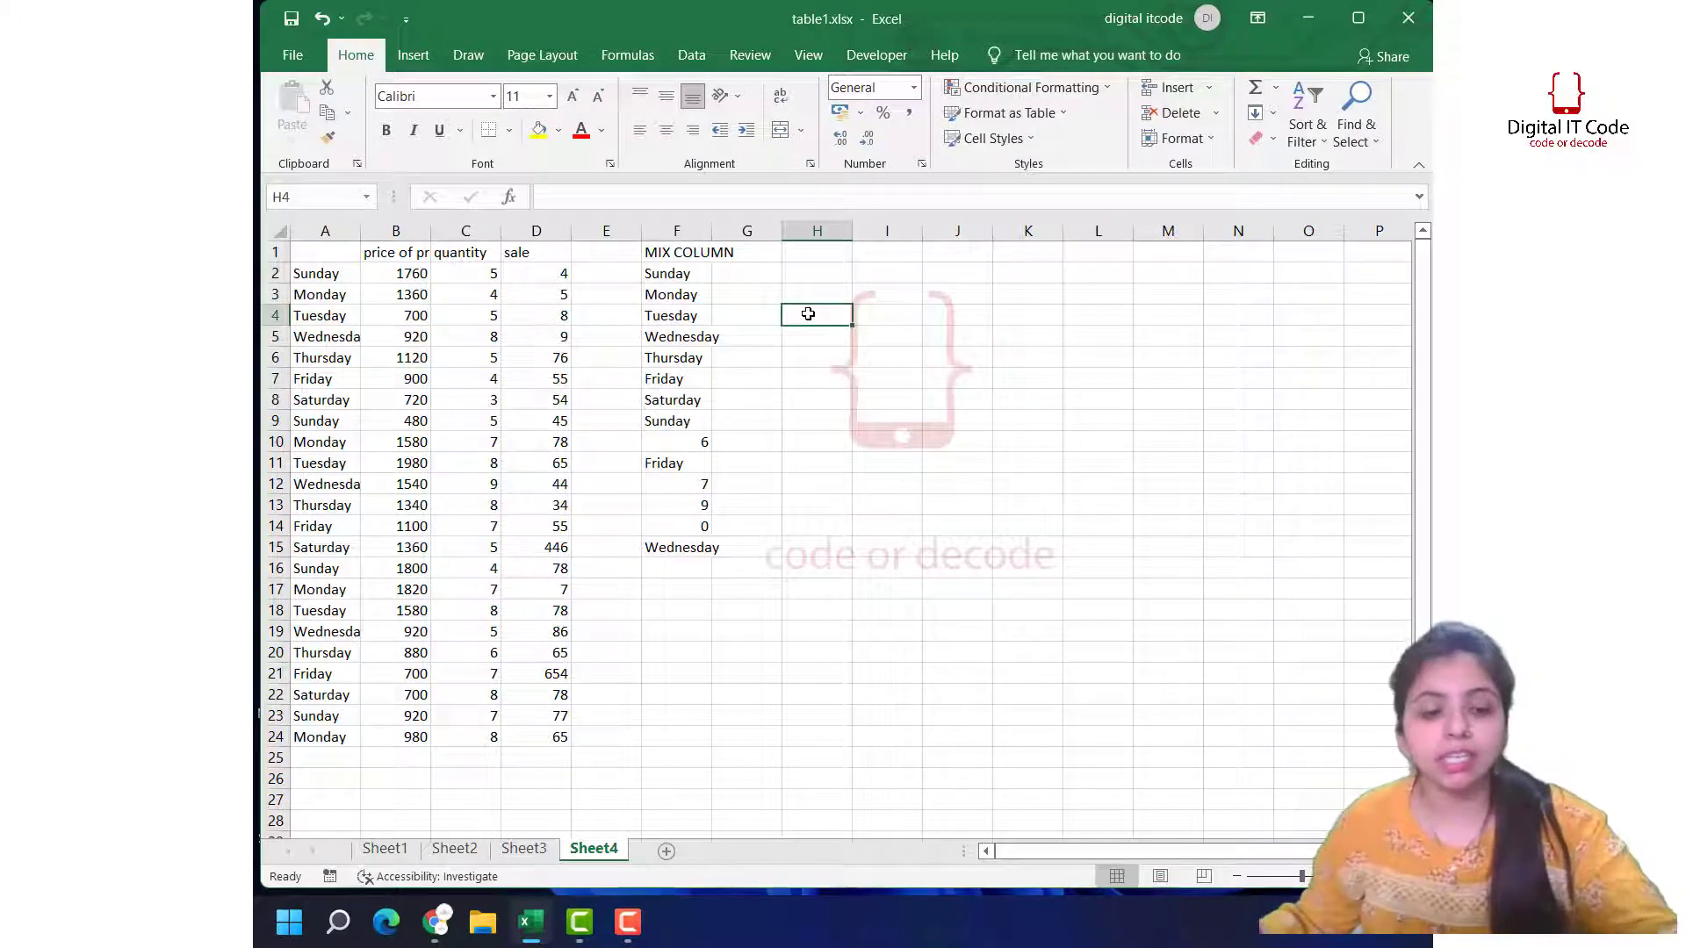
type("1")
left_click(893, 316)
type("2")
left_click(947, 331)
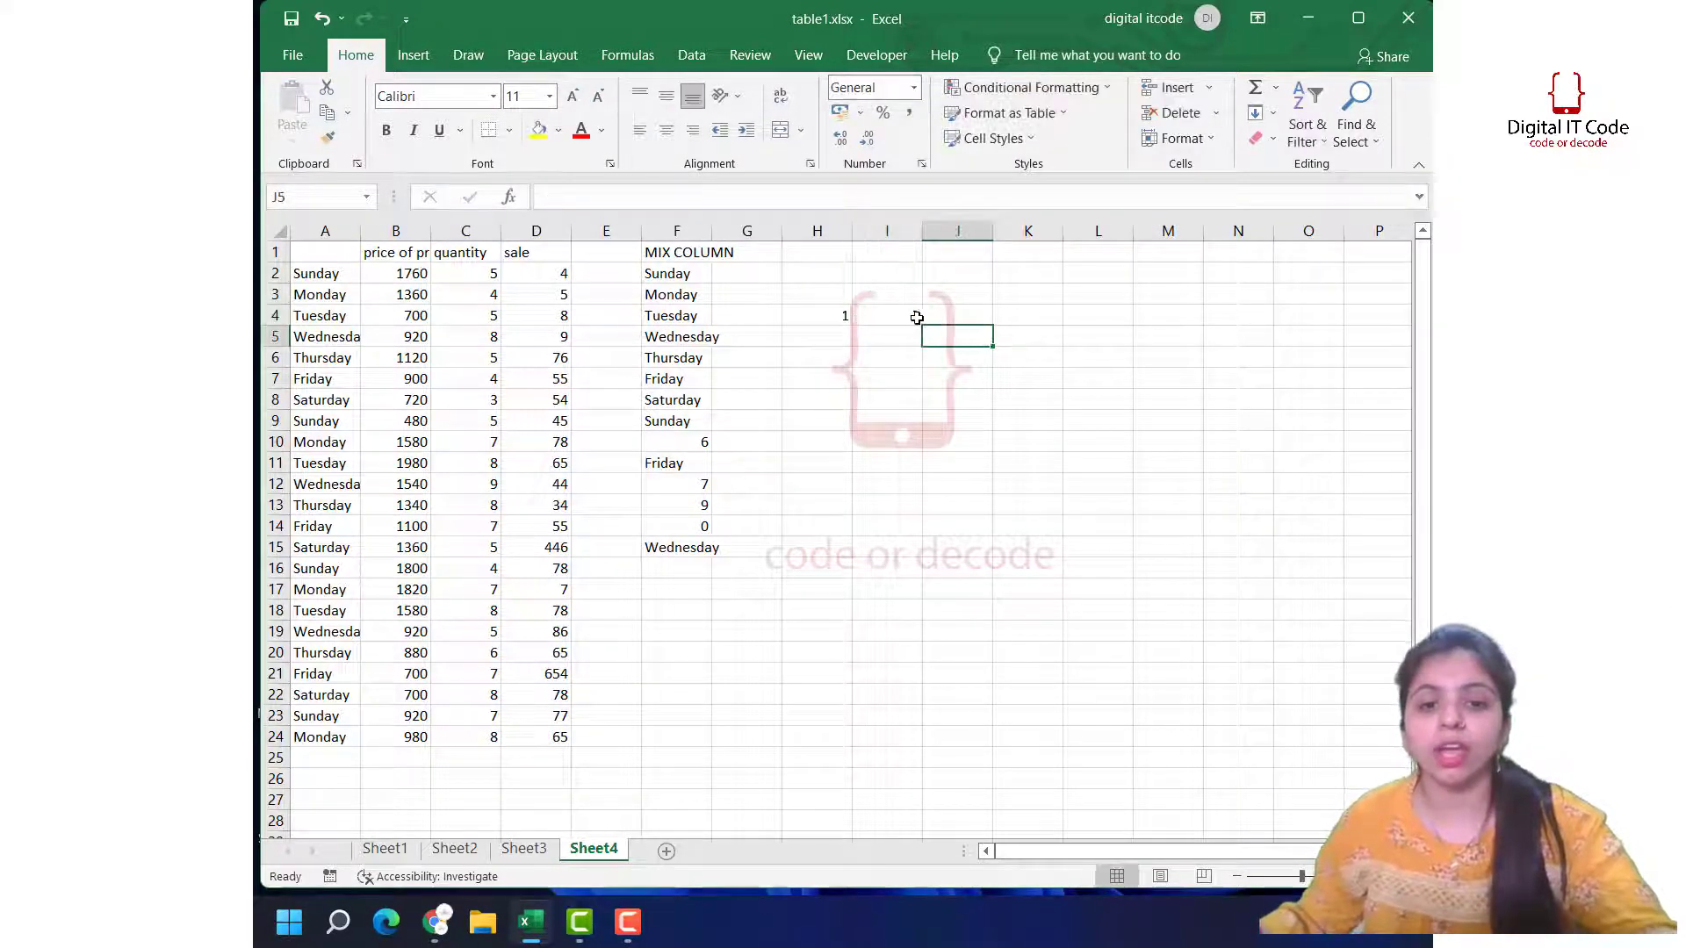
left_click(917, 317)
left_click_drag(922, 325, 1135, 326)
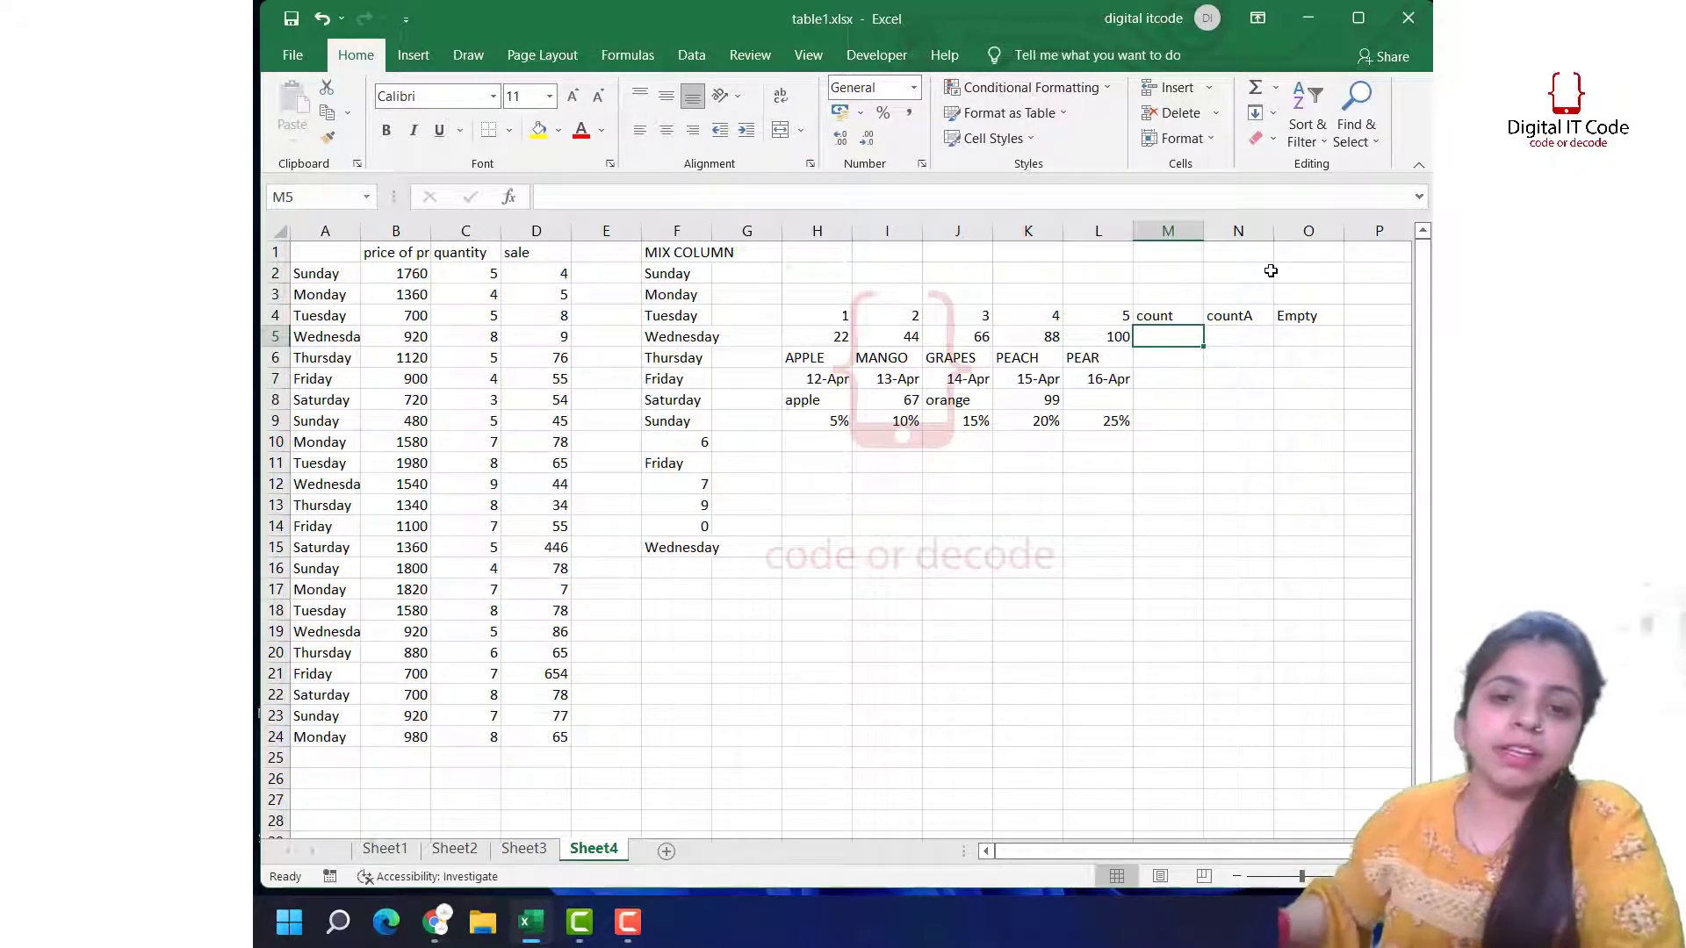
Step: Convert the range H4:L9 into a table with row 4 as its header row
left_click(830, 315)
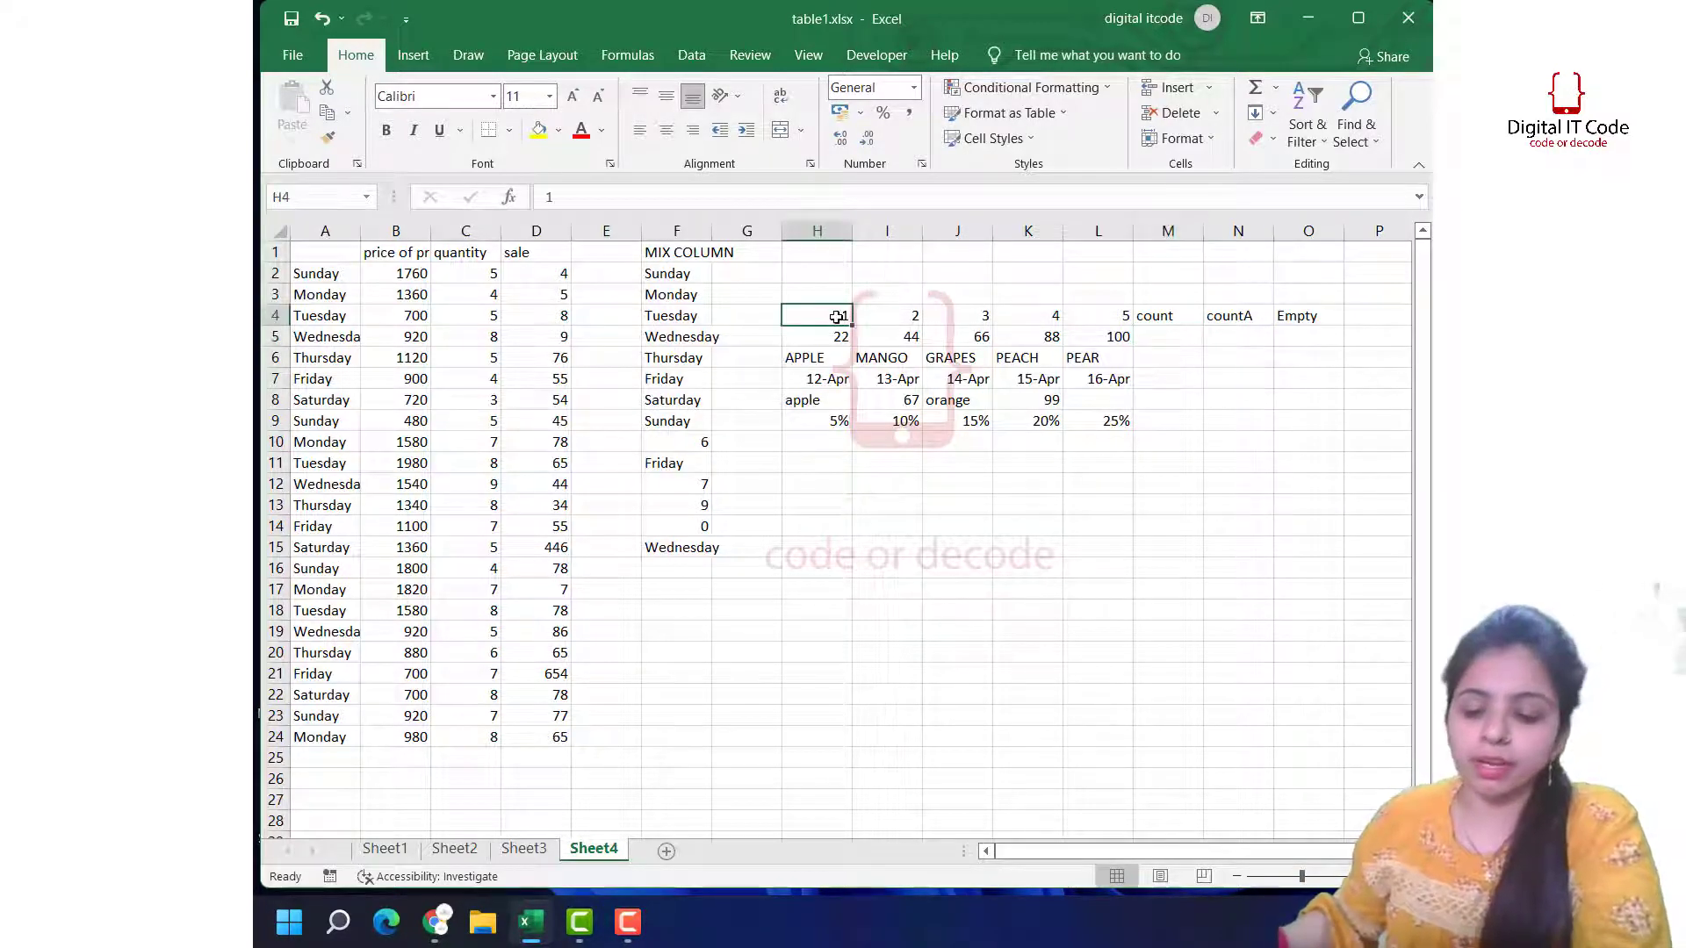
left_click(1108, 430, "shift")
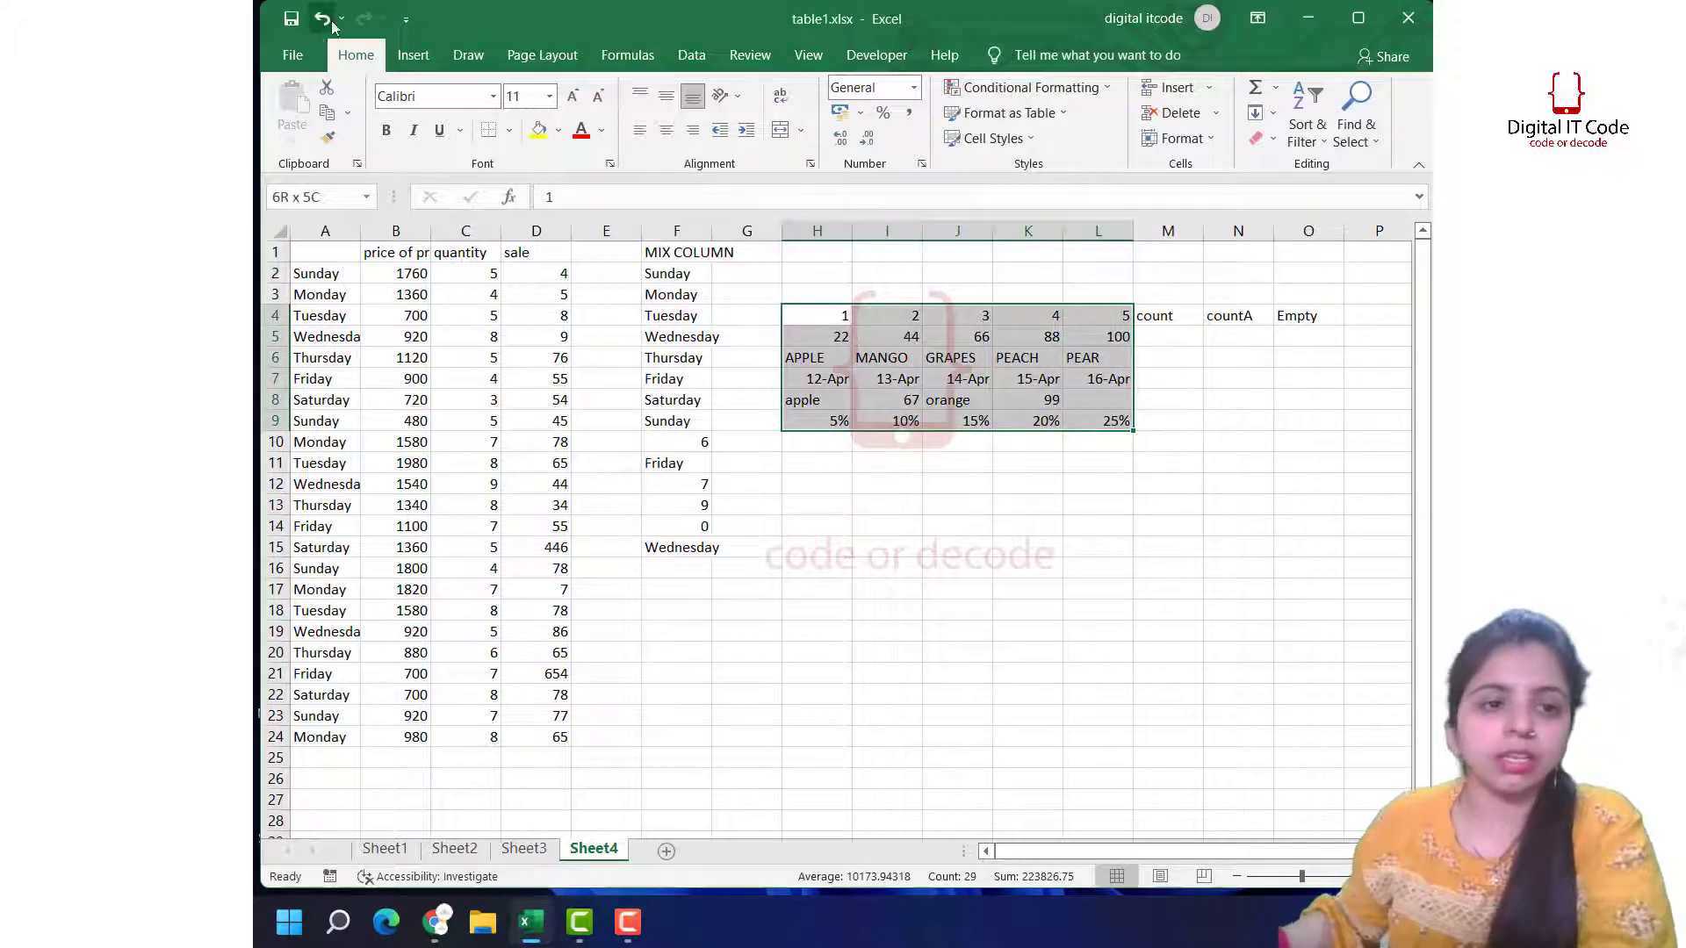
left_click(412, 55)
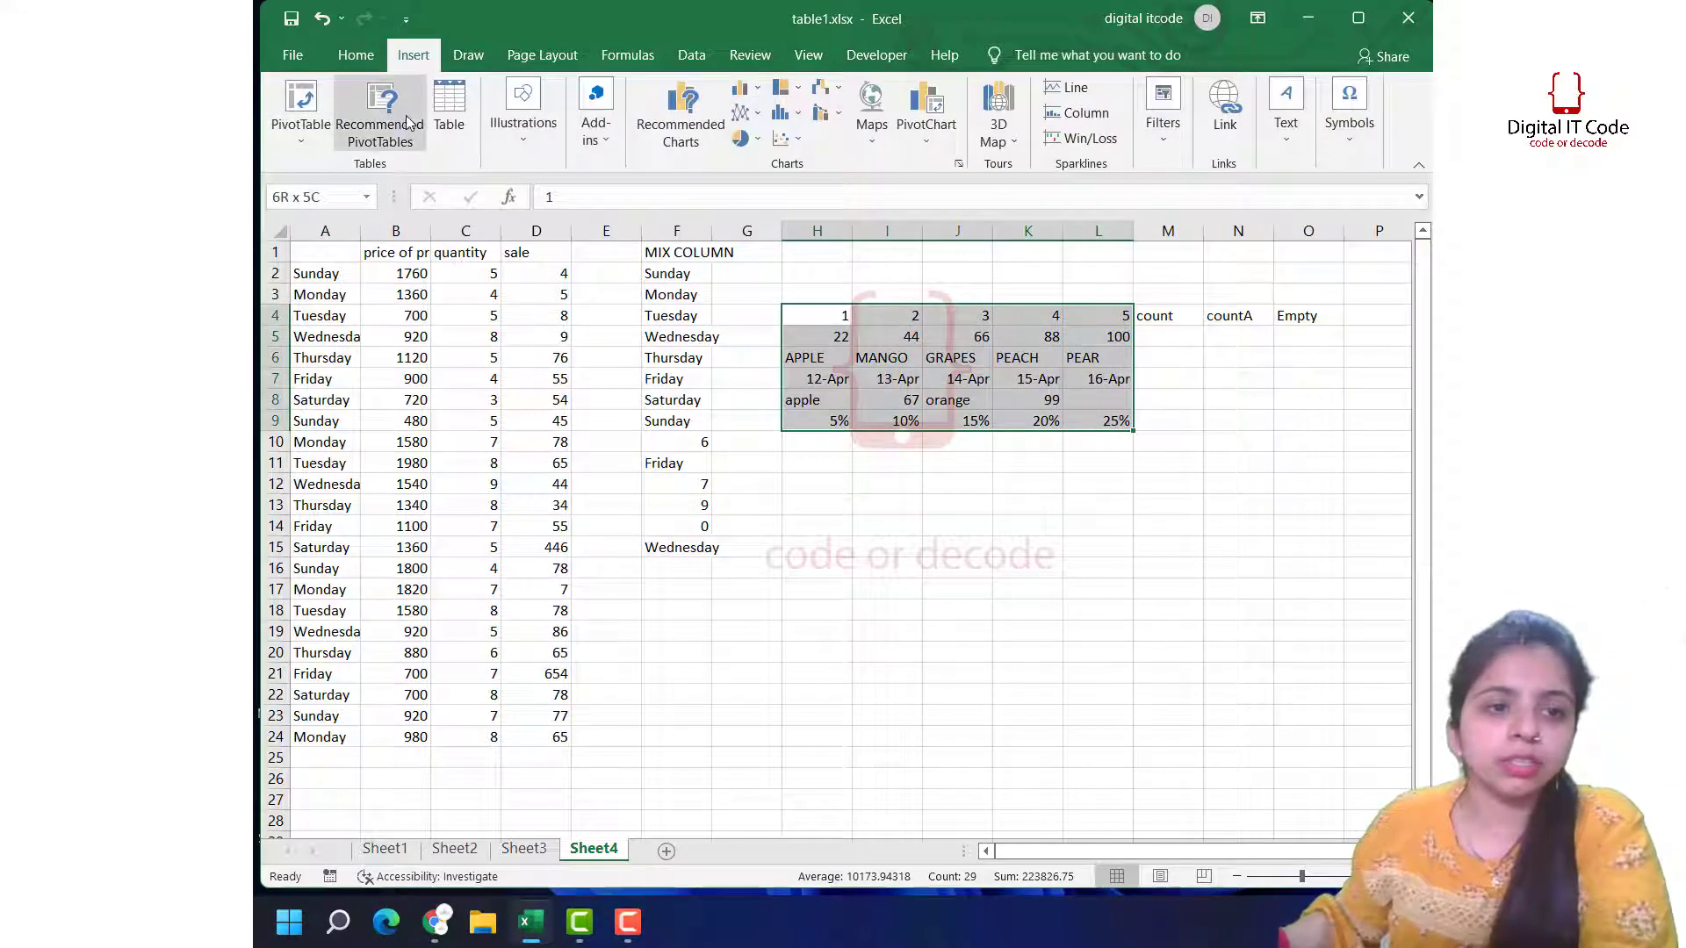
left_click(450, 101)
left_click(824, 658)
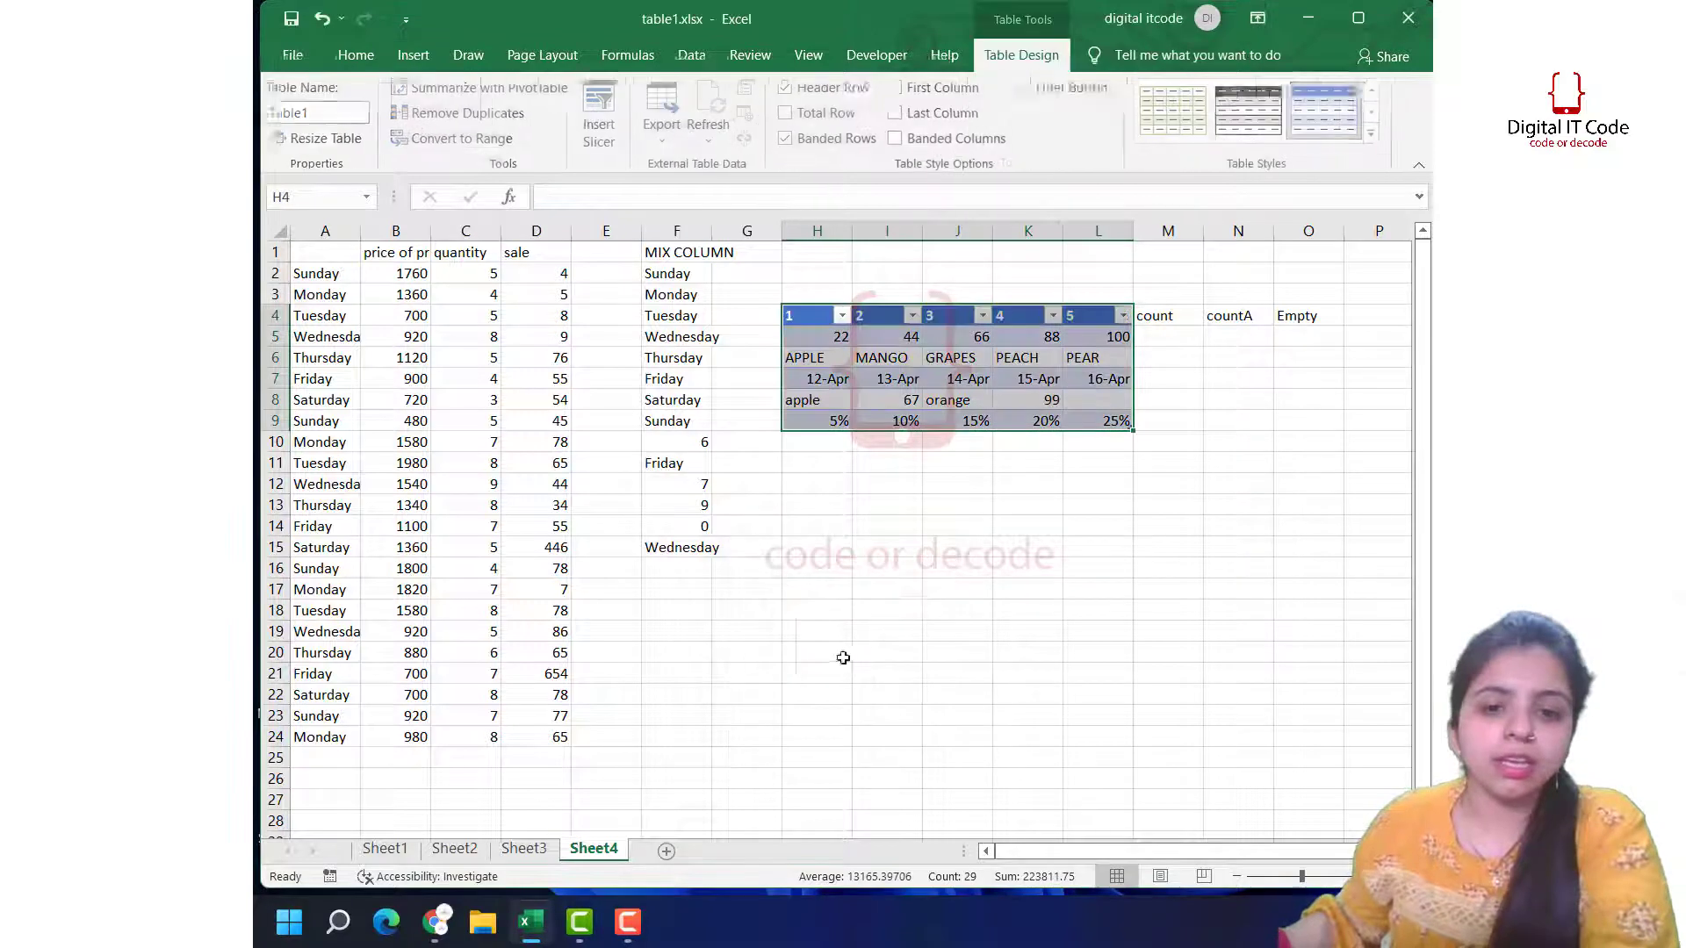
left_click(1076, 526)
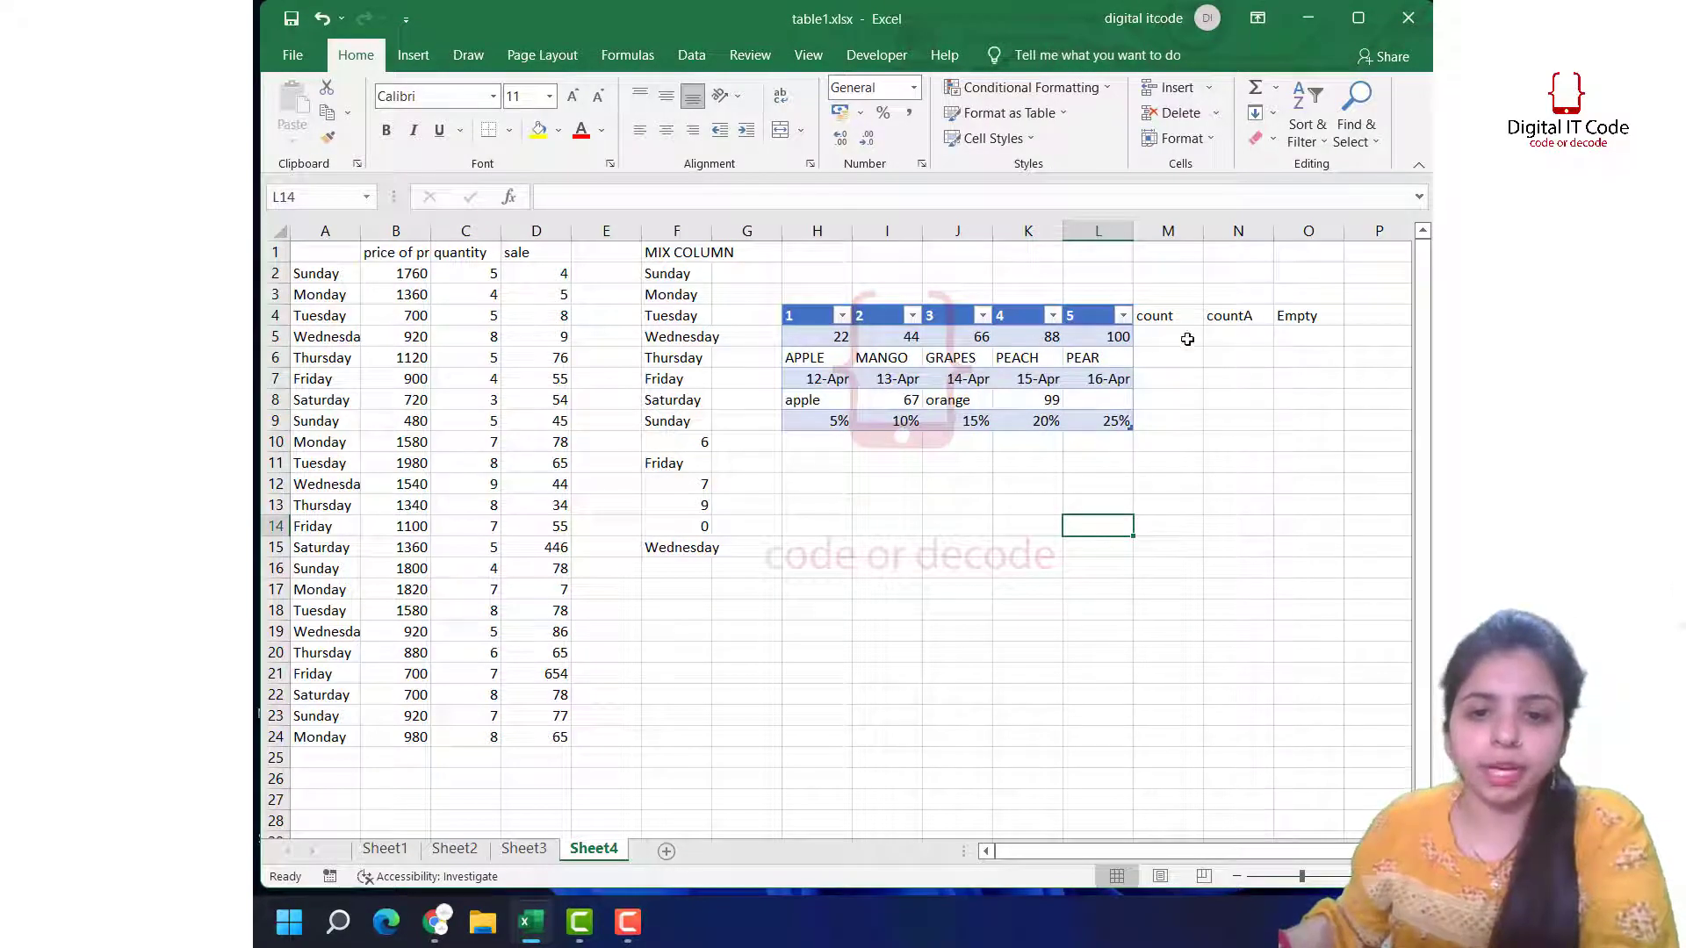
Step: Replace the Empty heading in O4 with countif
left_click(1159, 337)
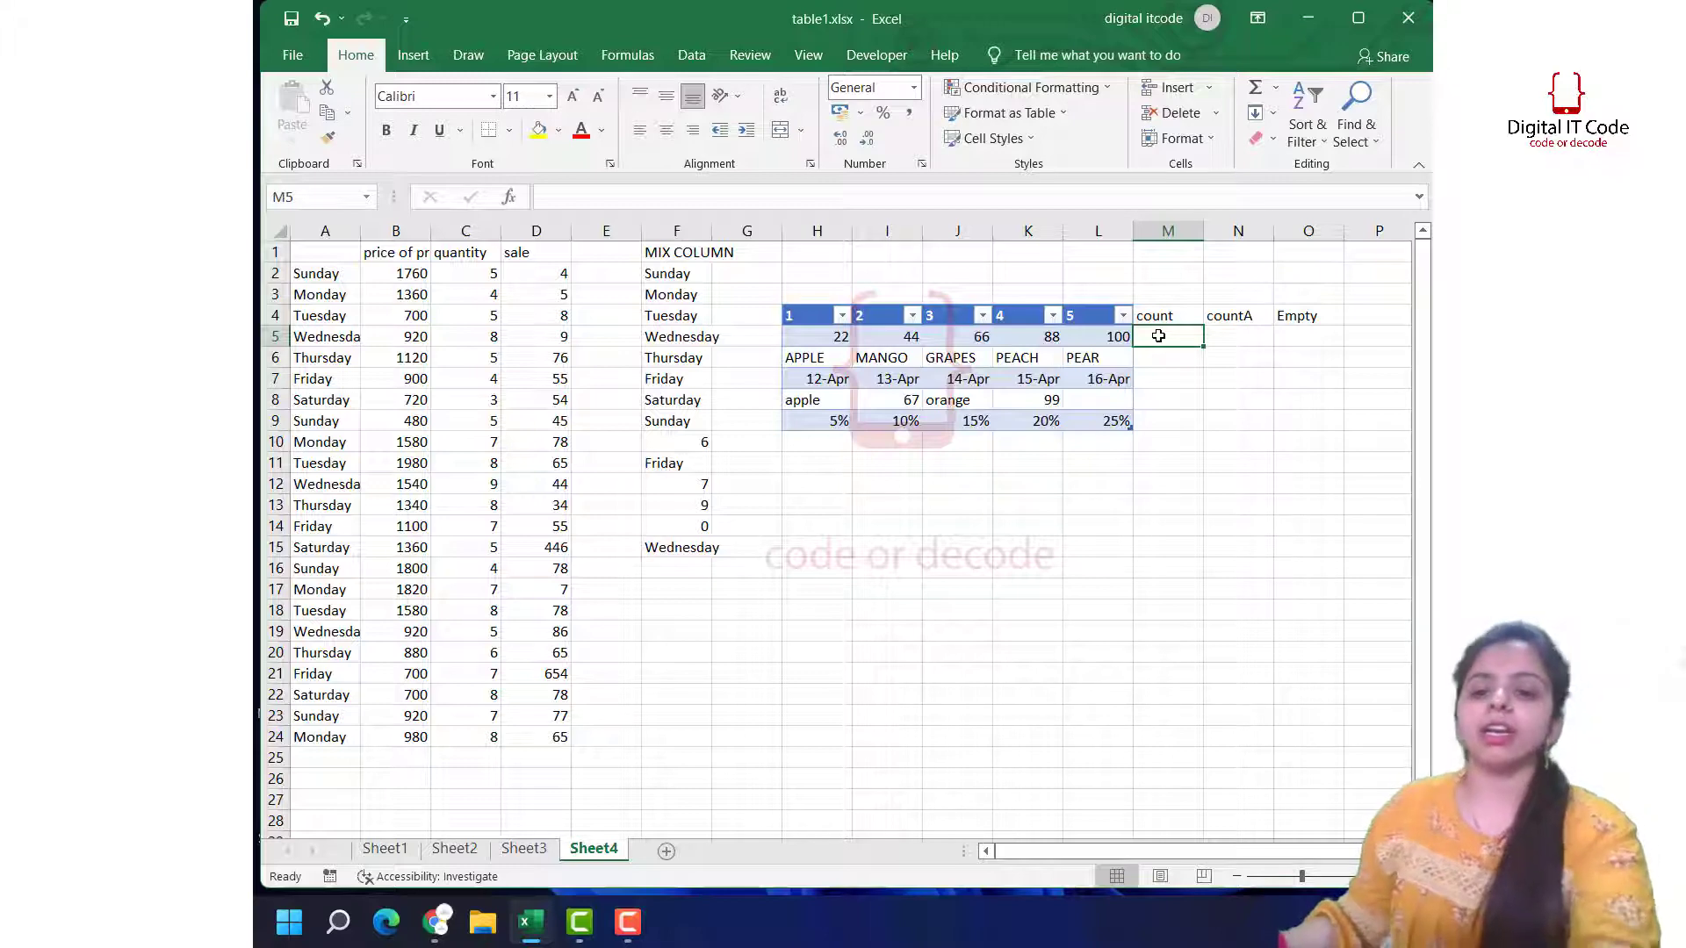
left_click(1296, 317)
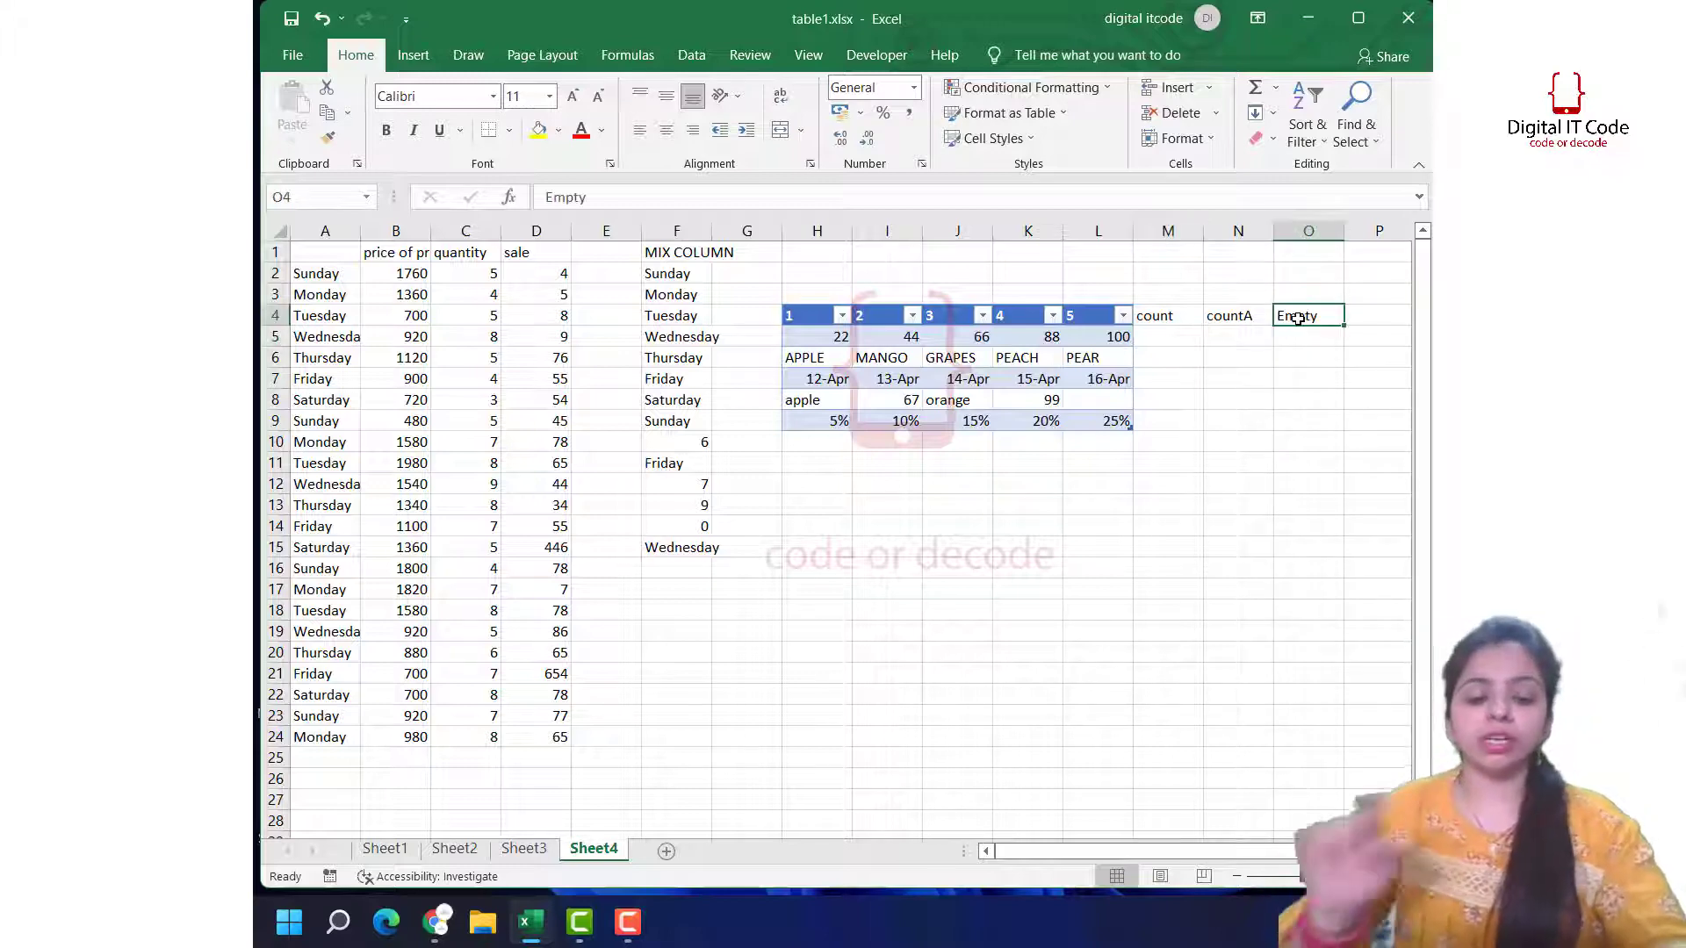
type("counti")
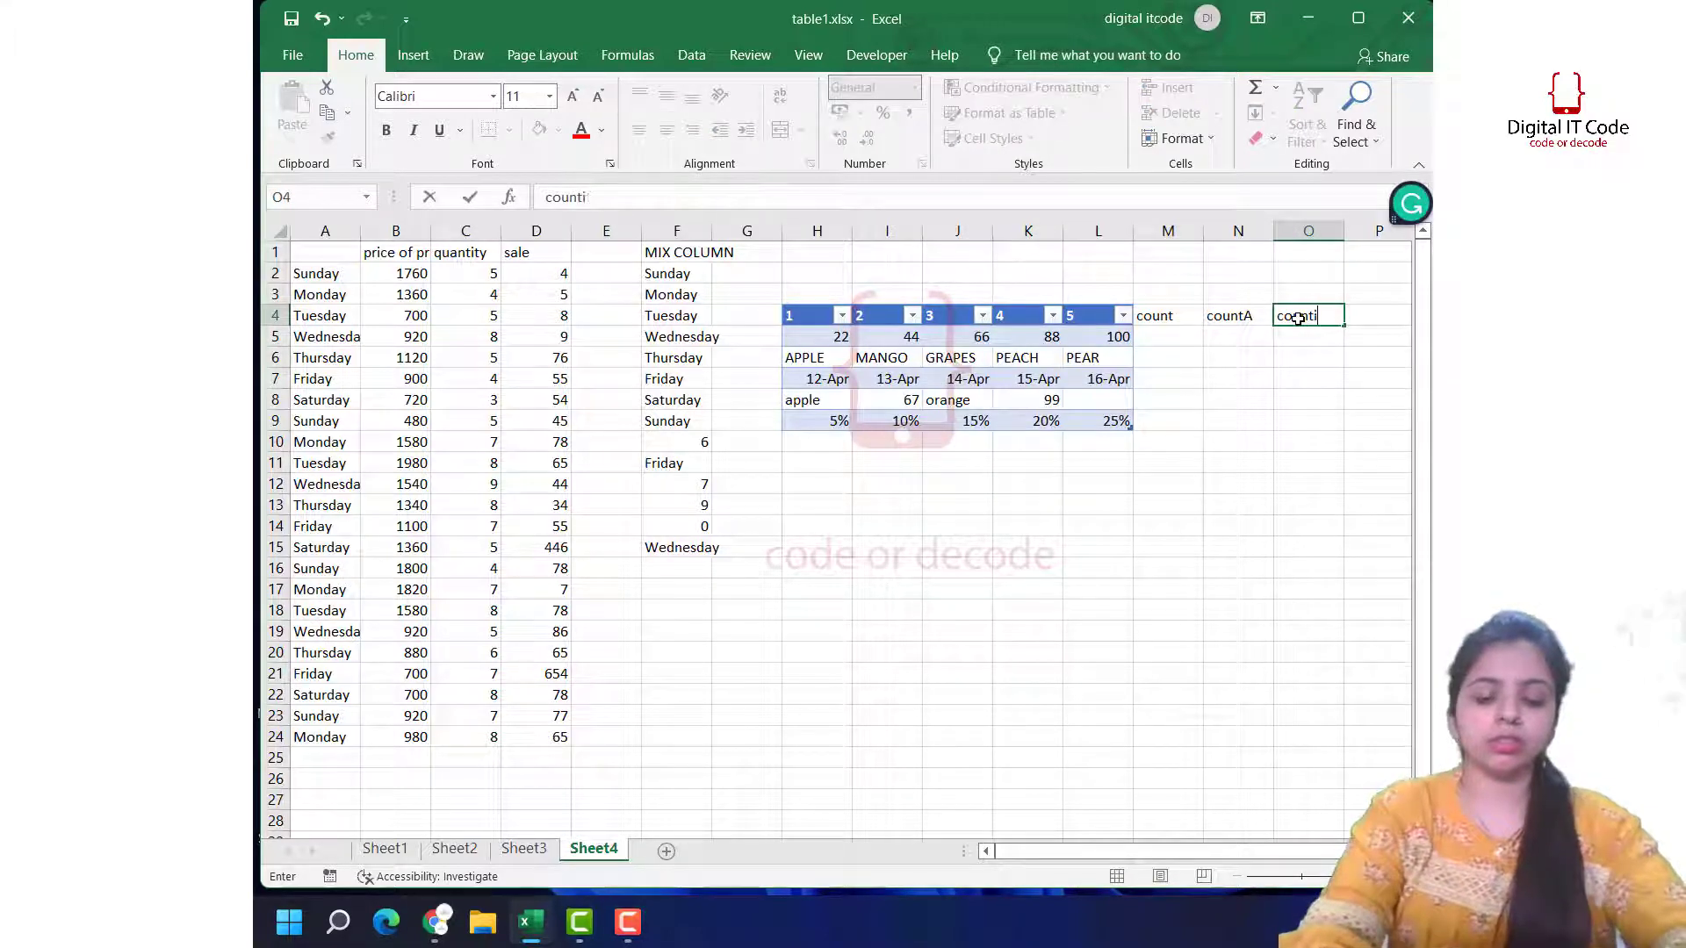
type("f")
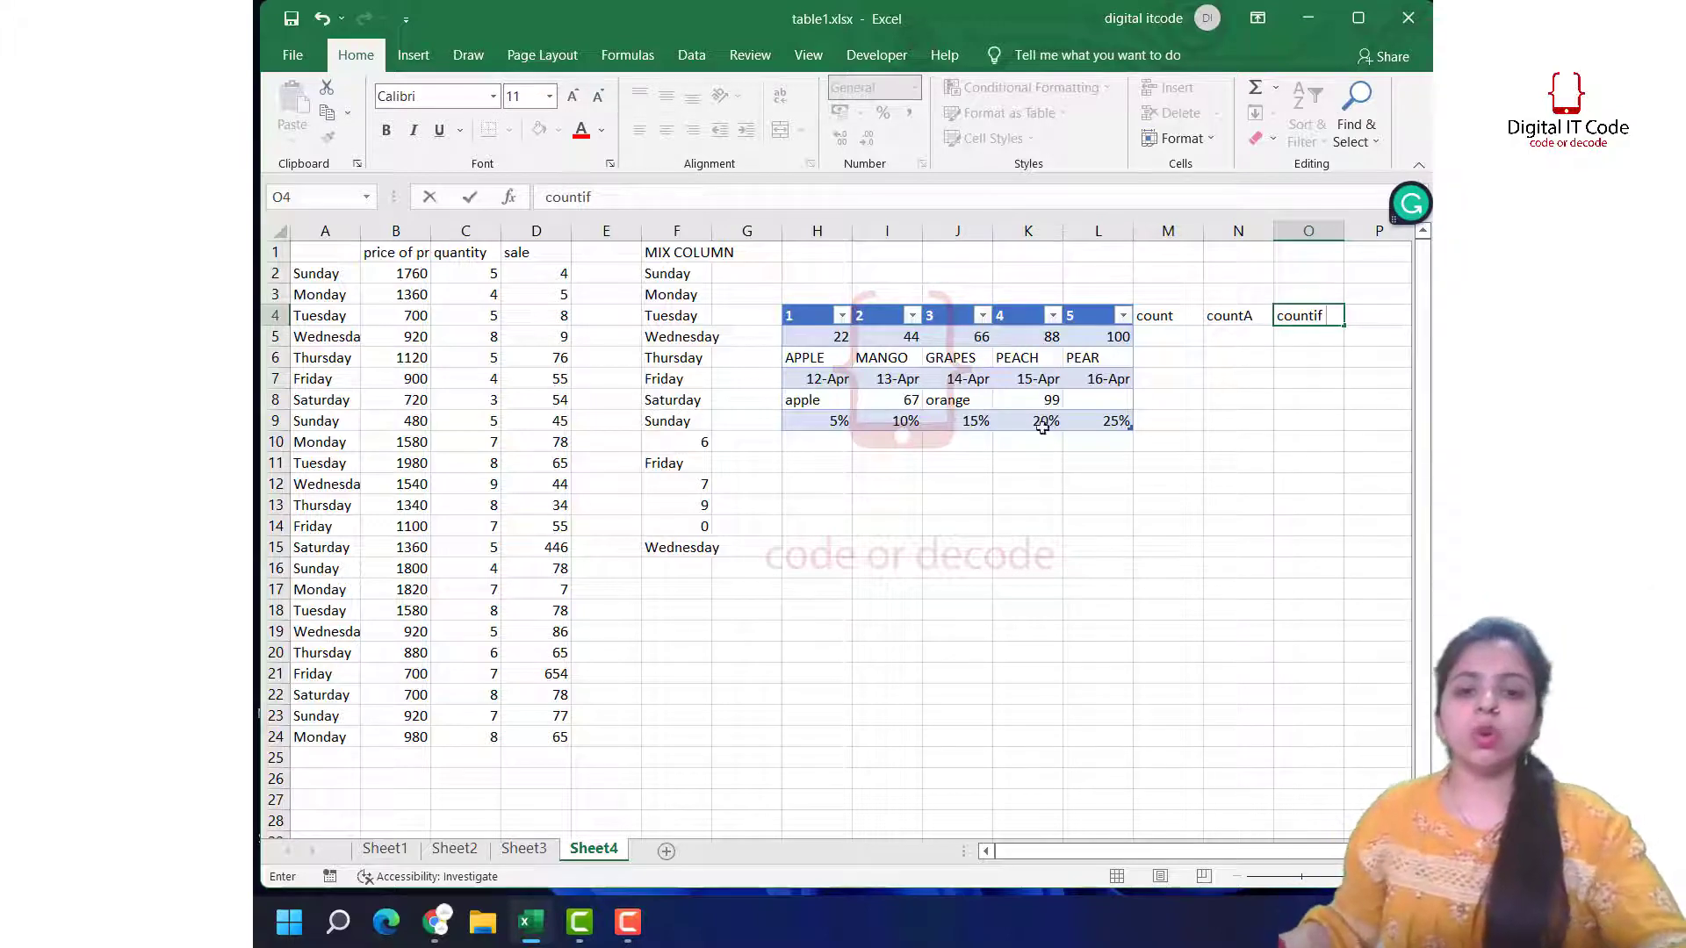
left_click(957, 484)
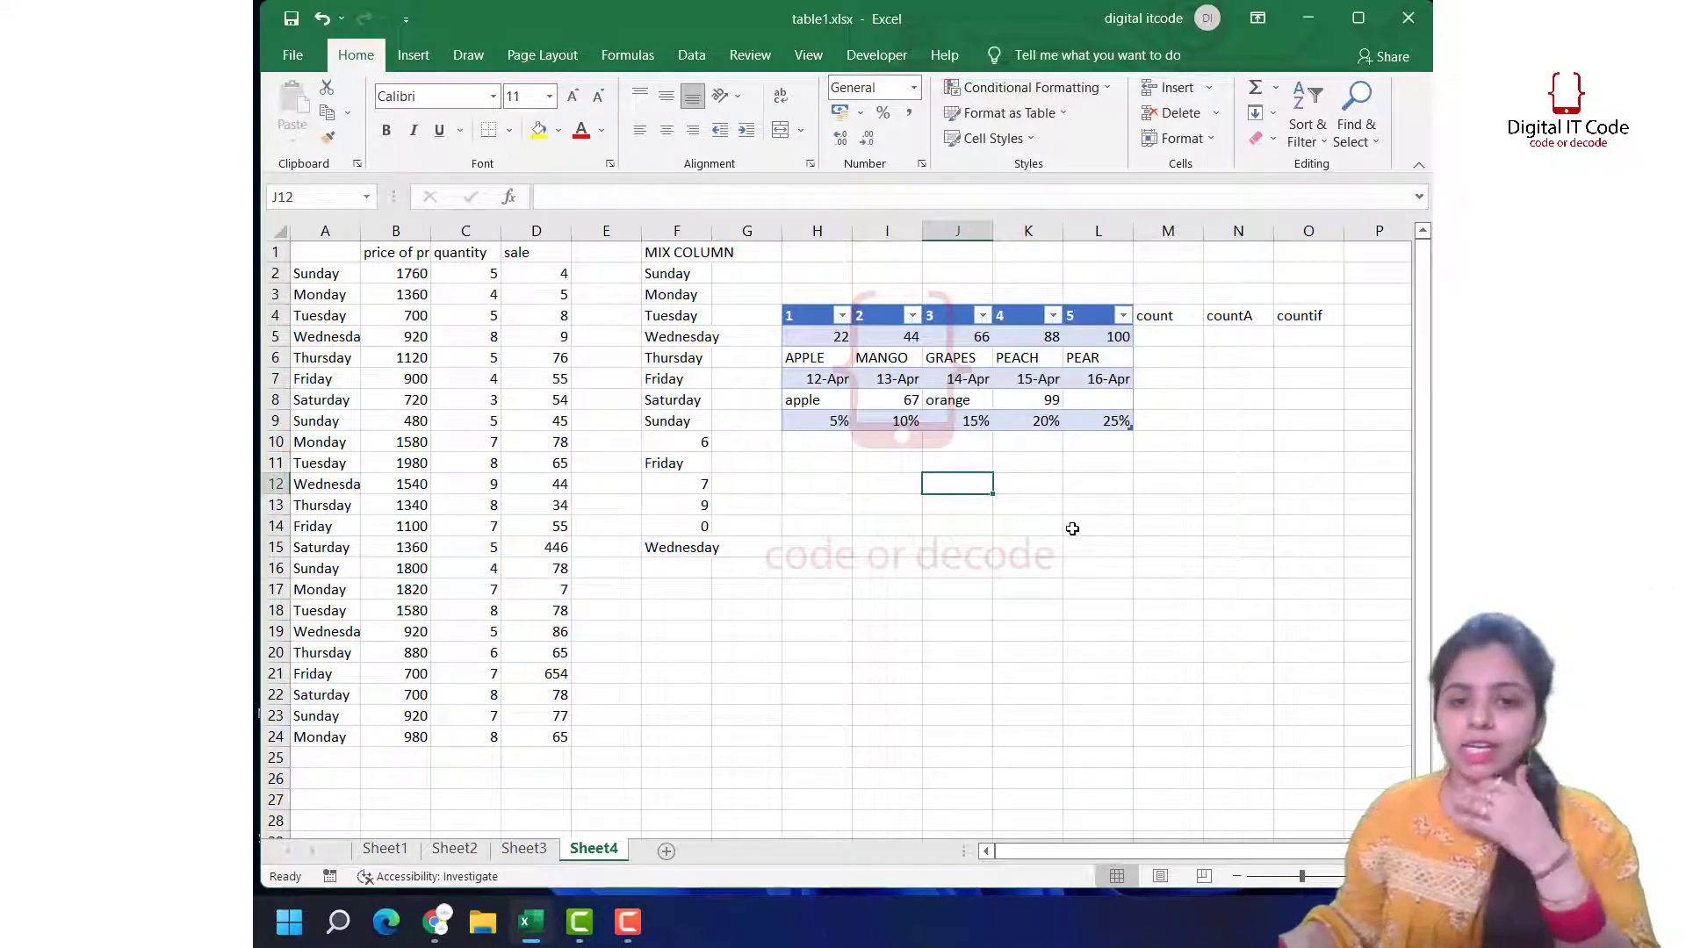
Step: Enter the formula =COUNT(H5:L5) in M5 under the count heading
left_click(1153, 339)
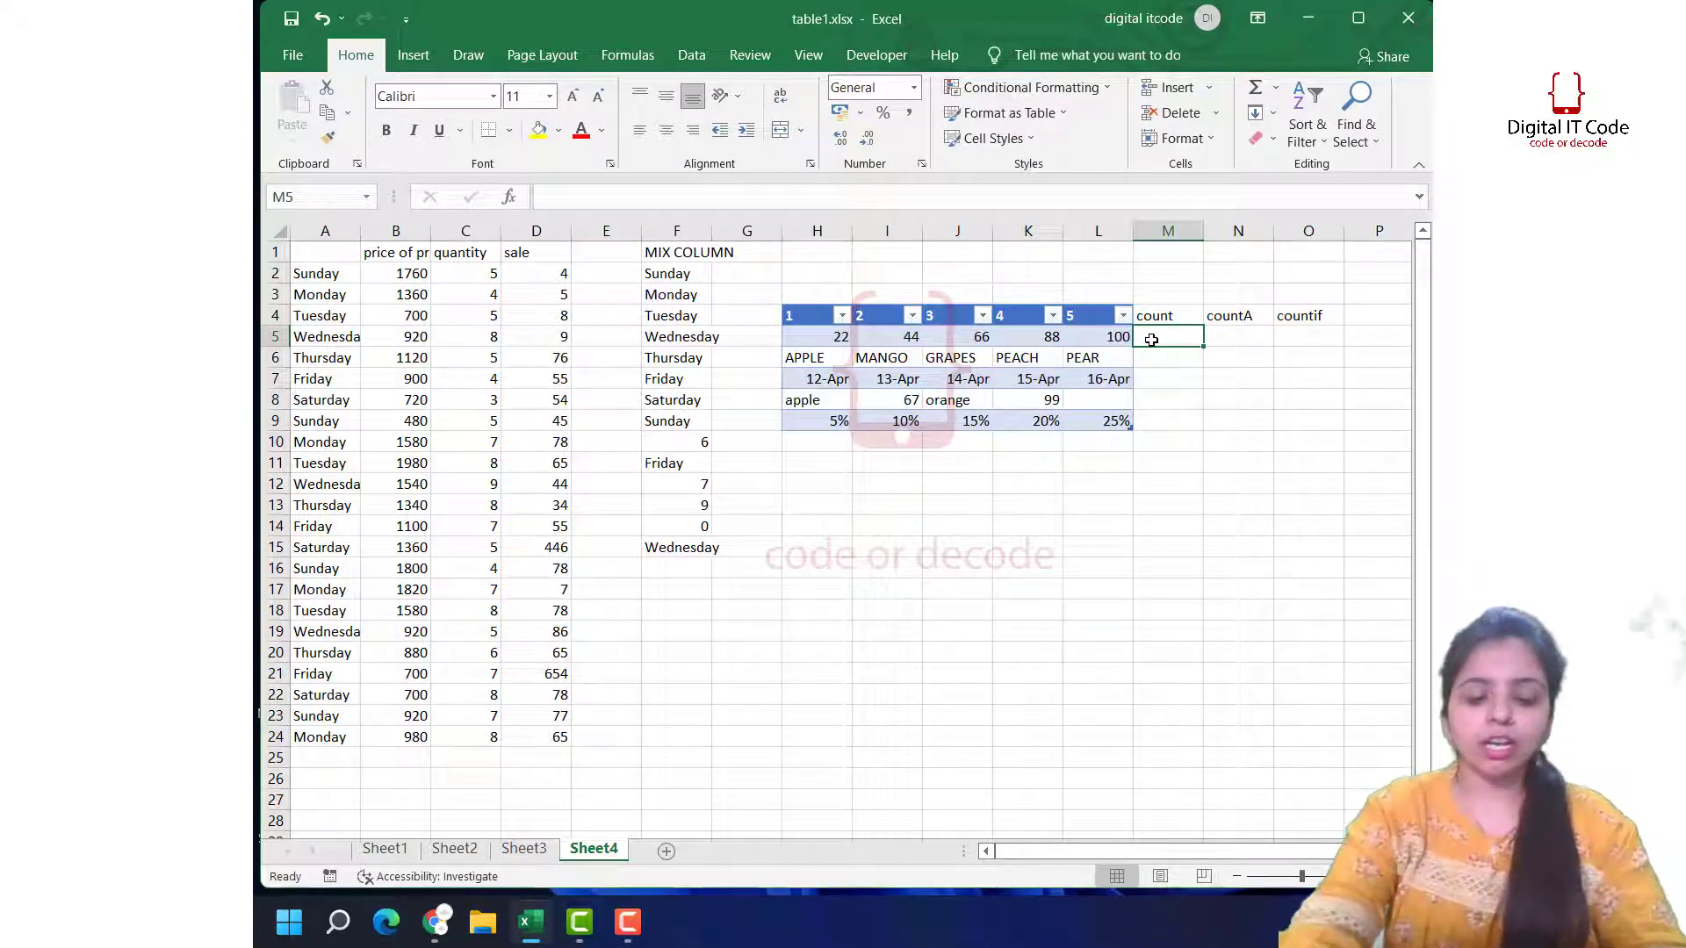
type("=")
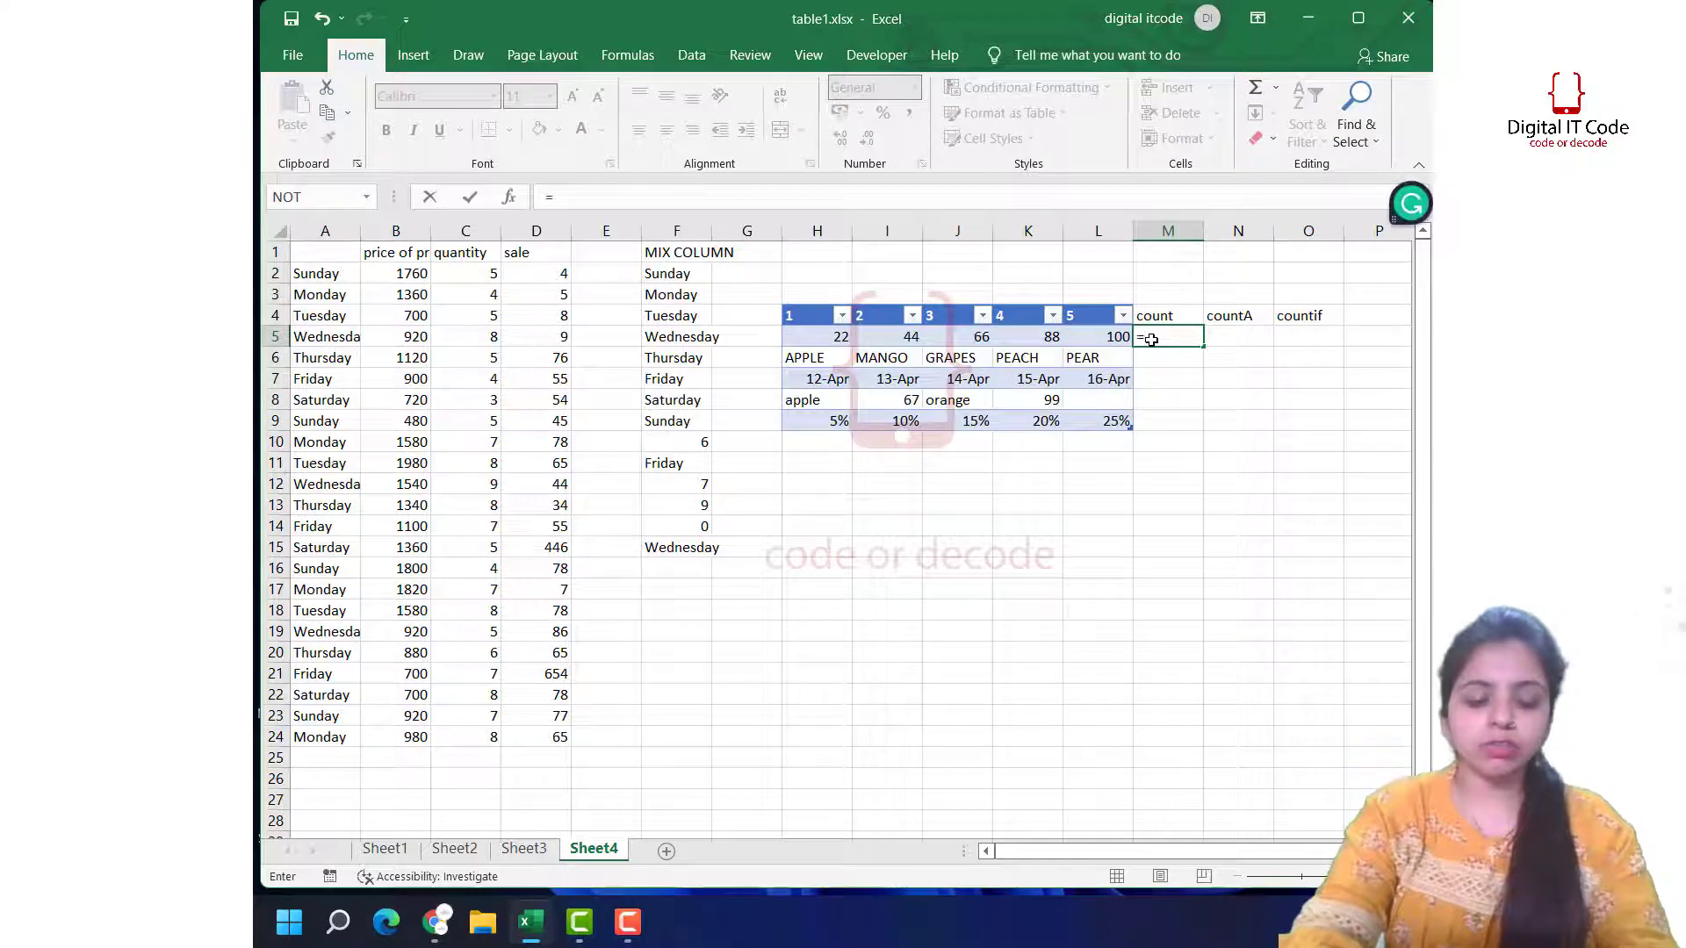
type("COUNT")
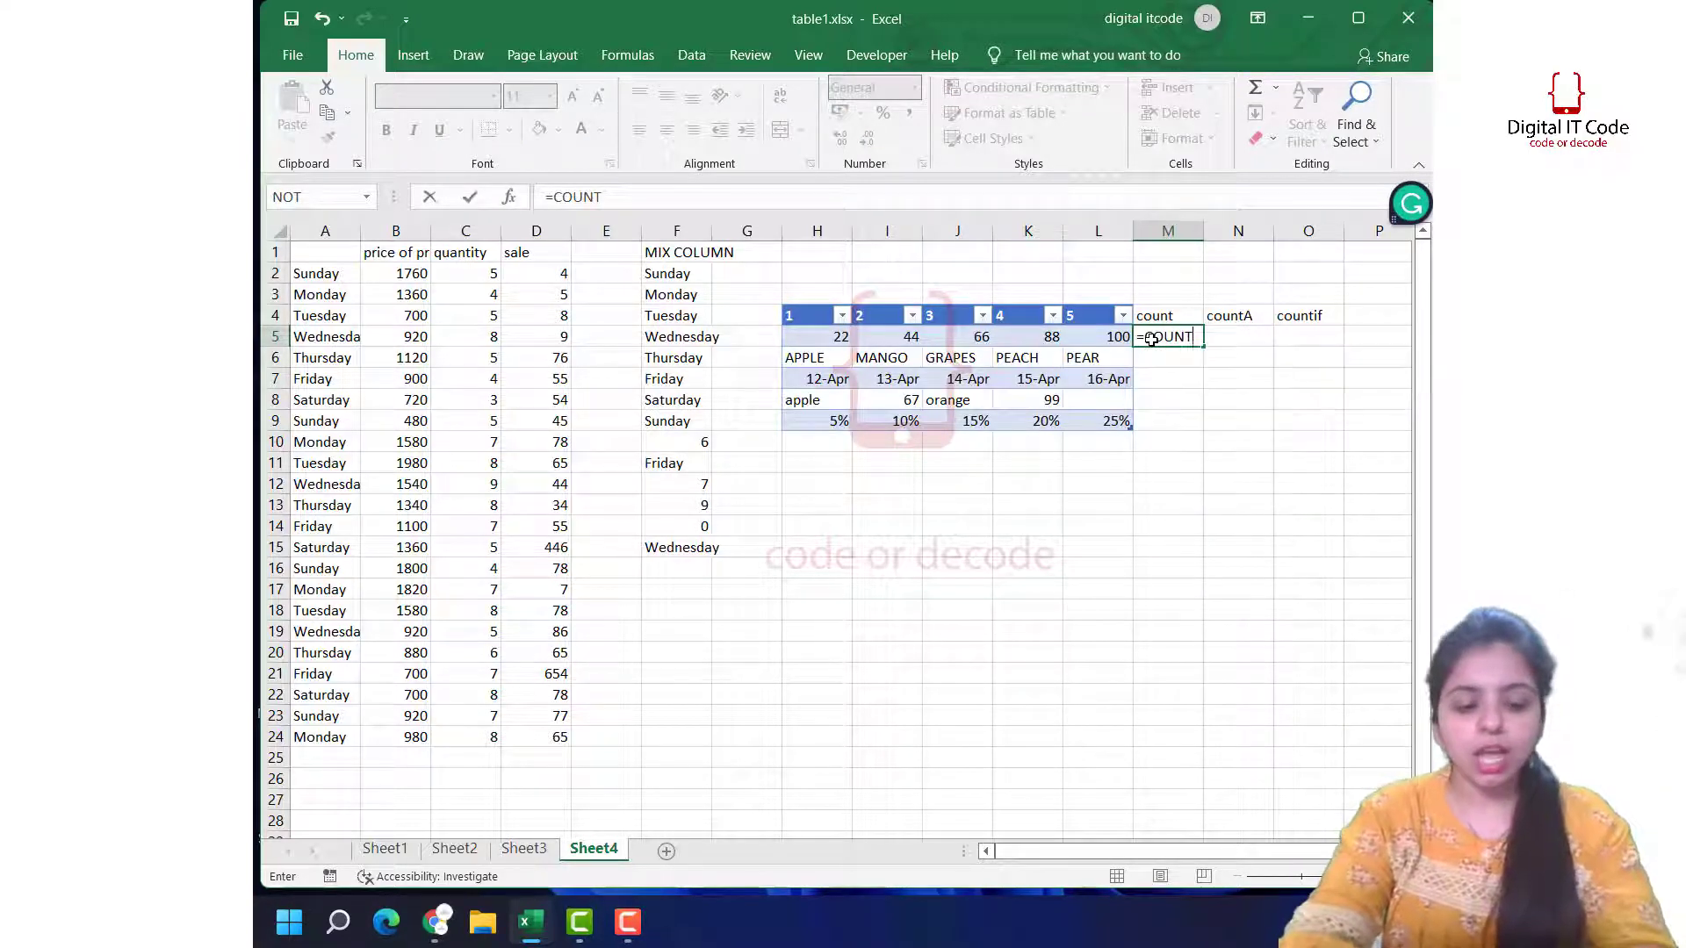
type("(")
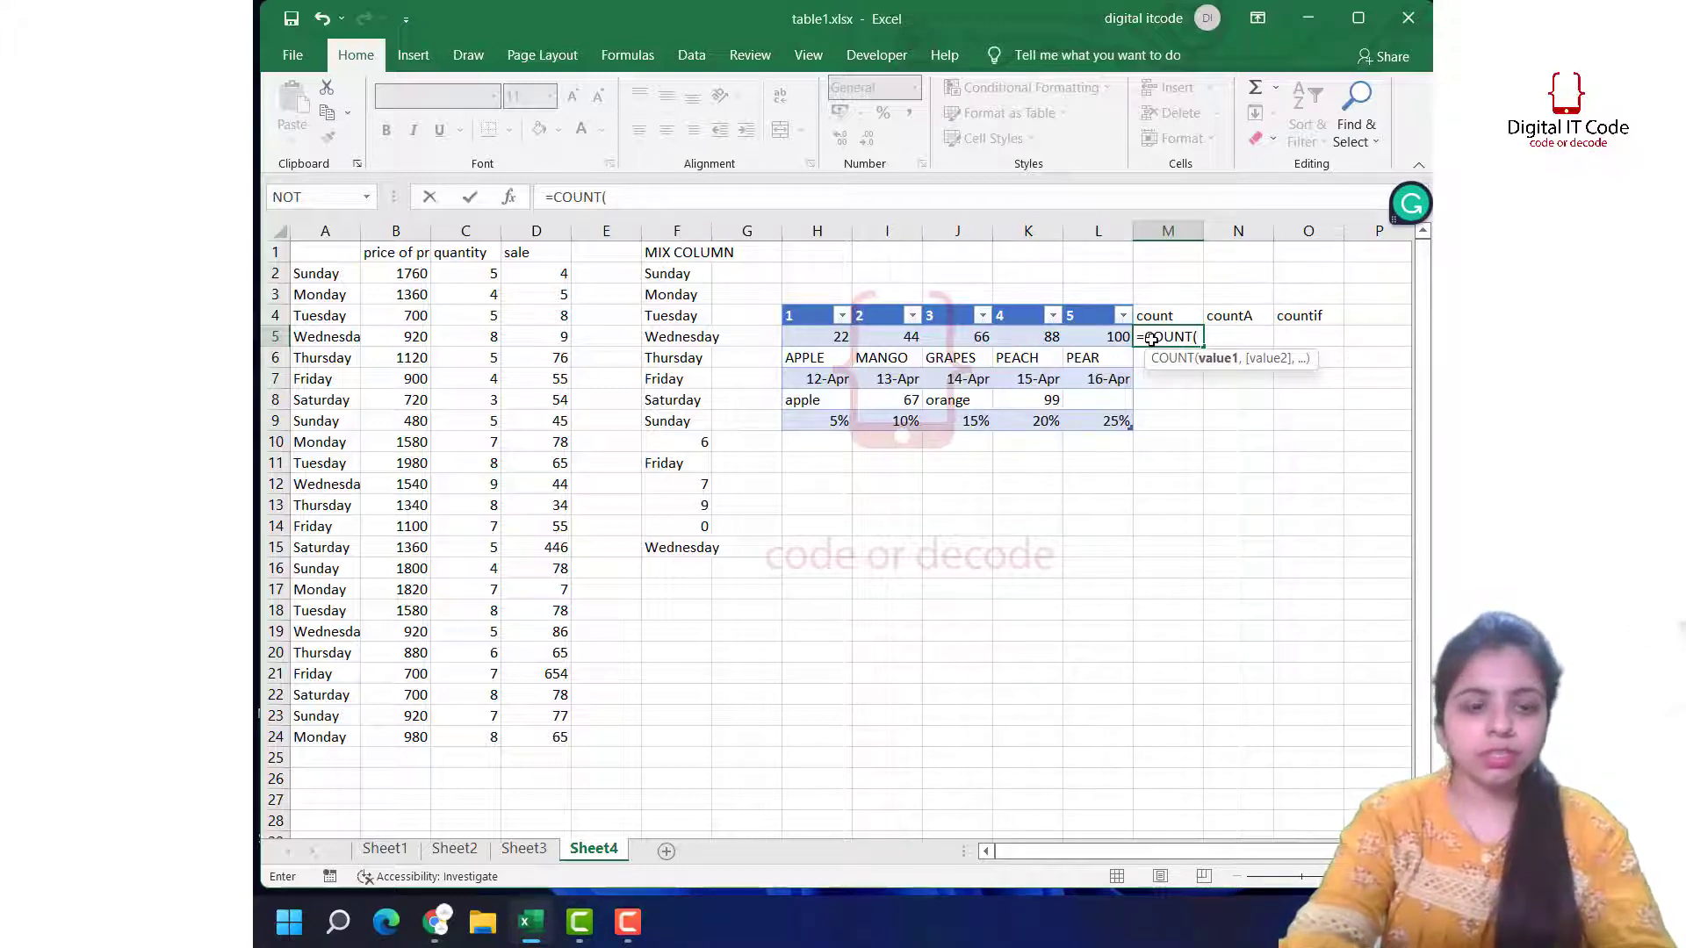
type("H")
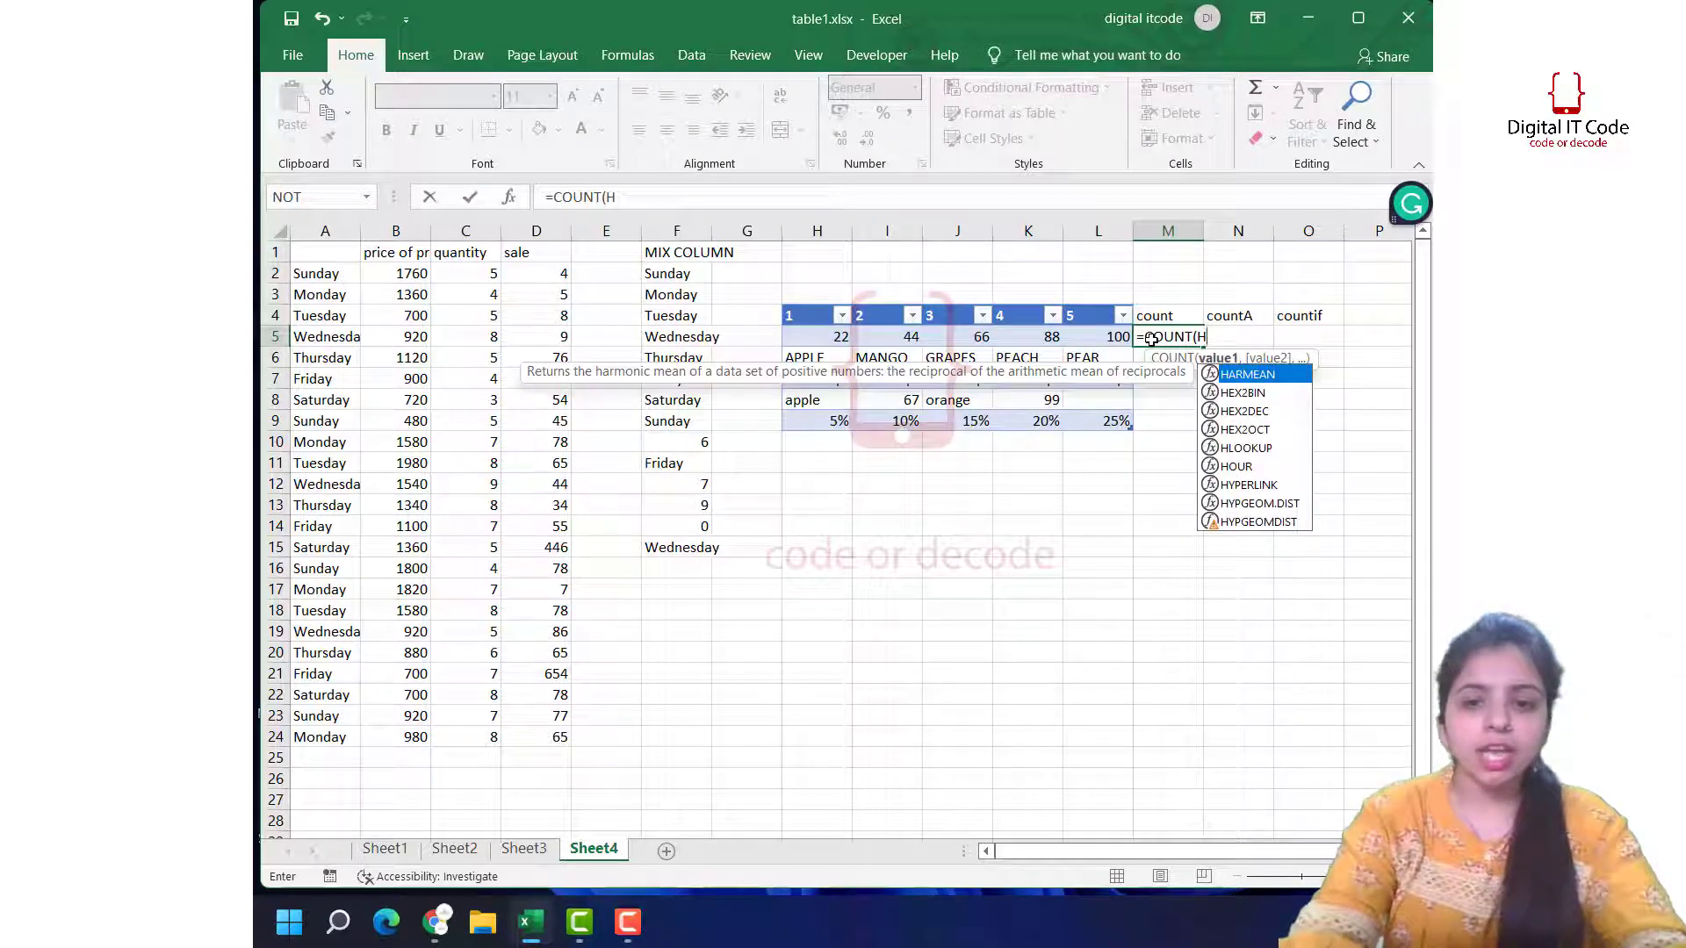
type("5:")
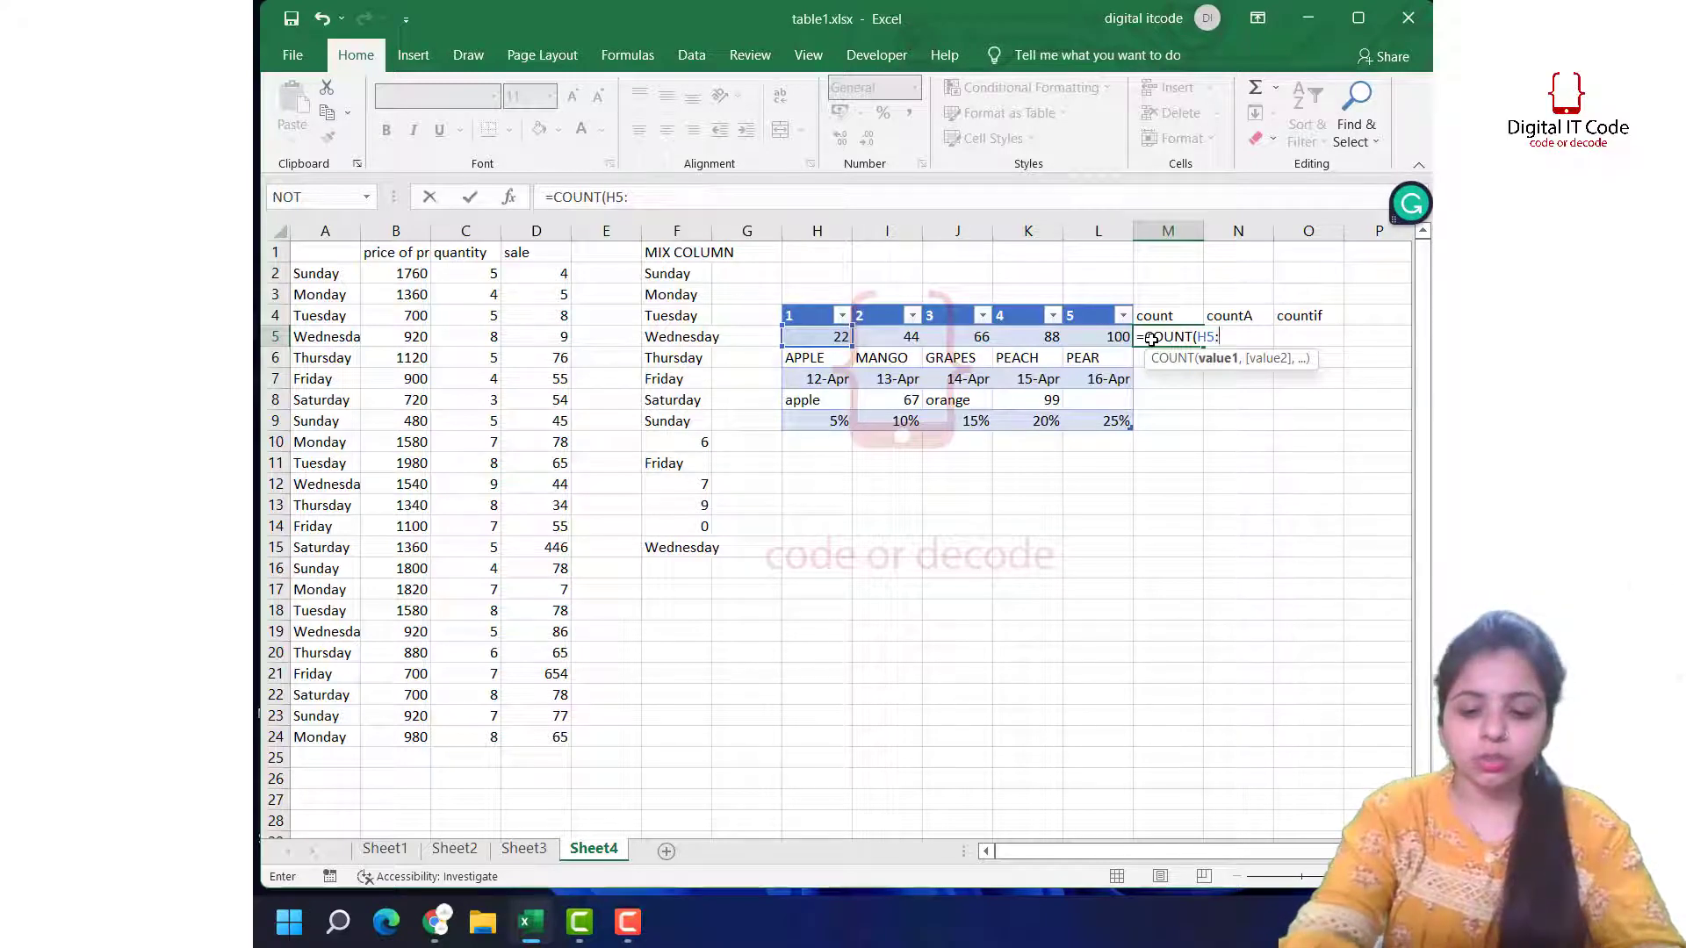
type("l5)")
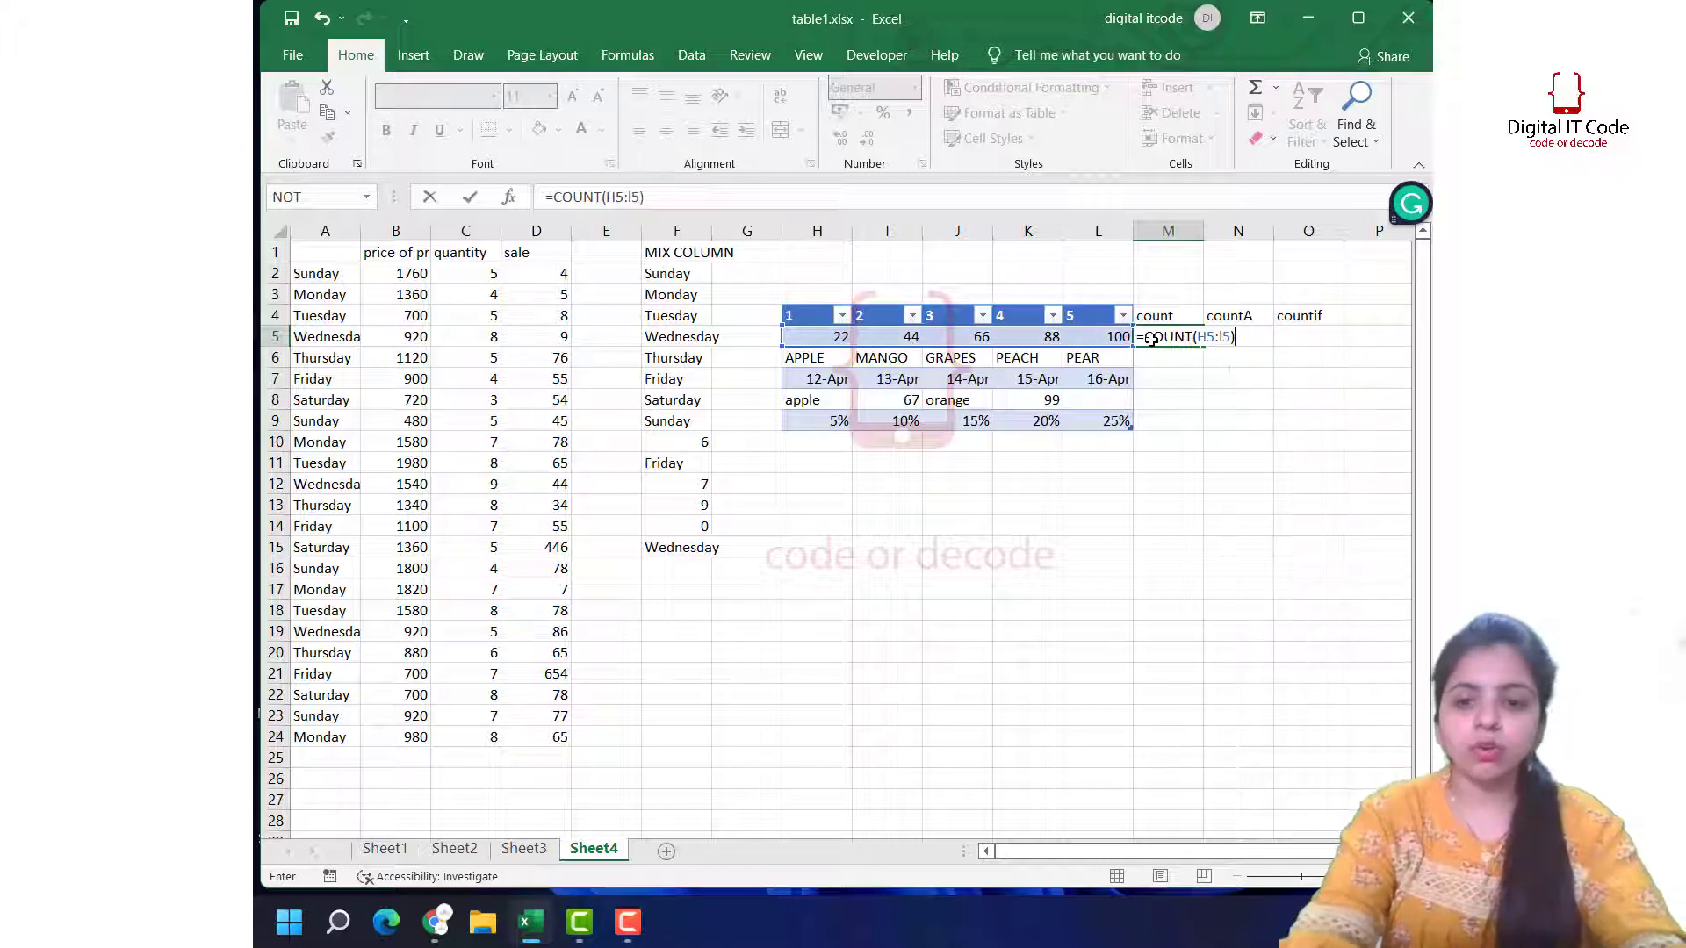
key("Return")
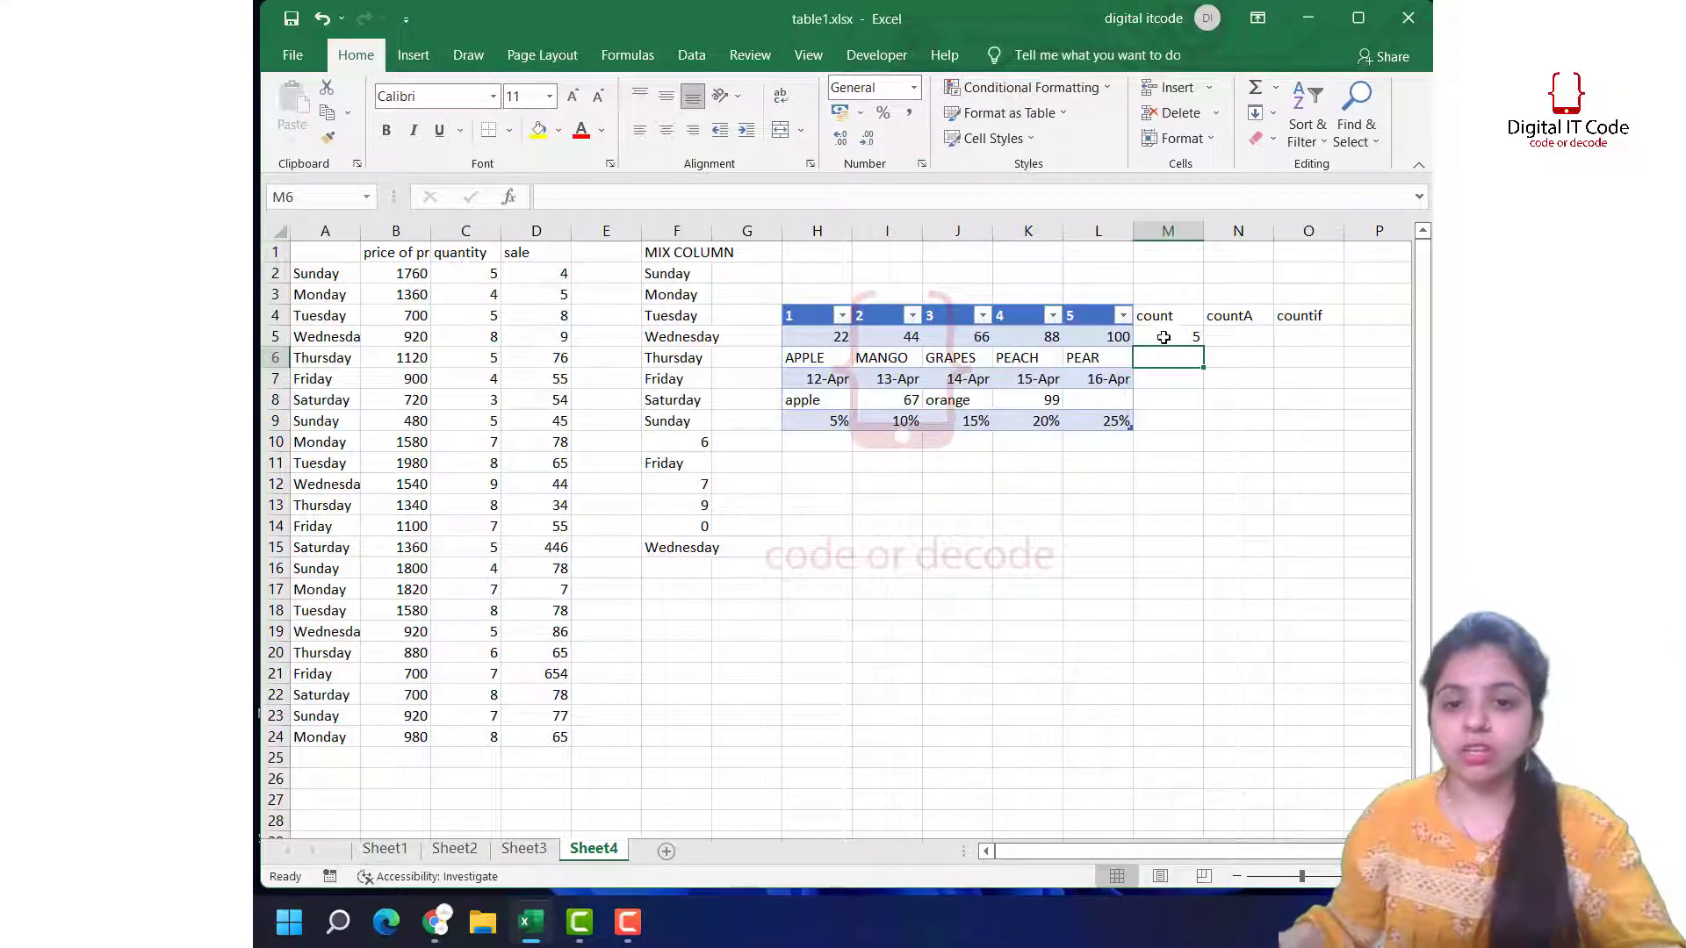
Step: Fill the COUNT formula from M5 down to M9 and check the formula in each row
left_click(1164, 337)
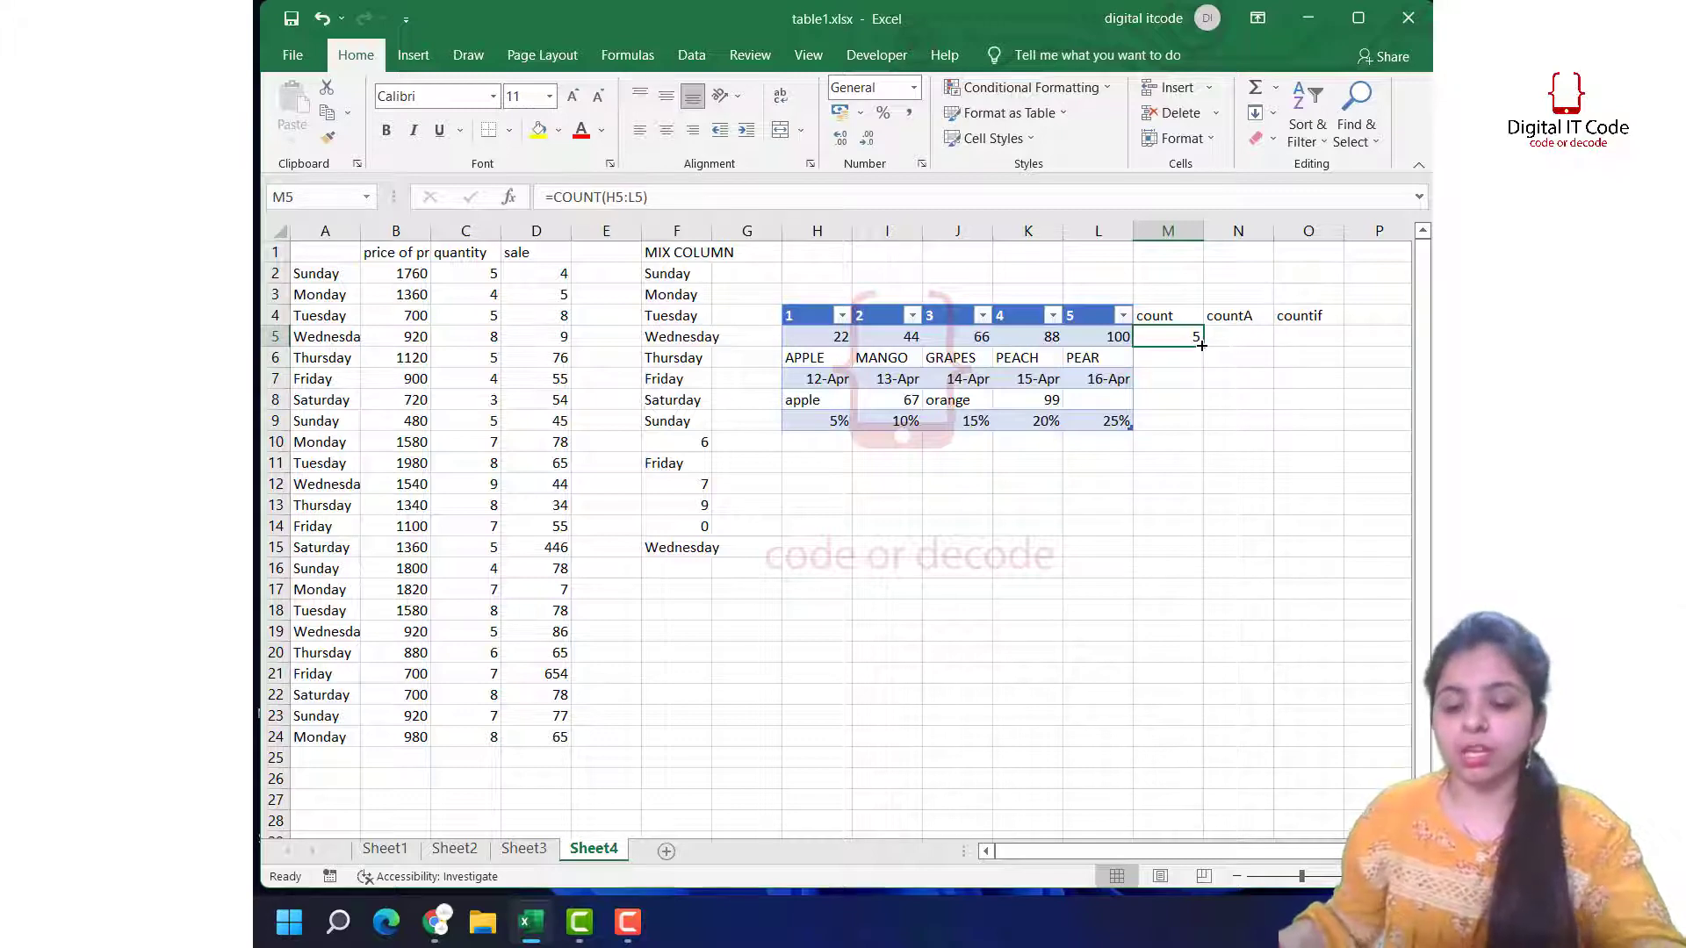
left_click_drag(1201, 345, 1201, 429)
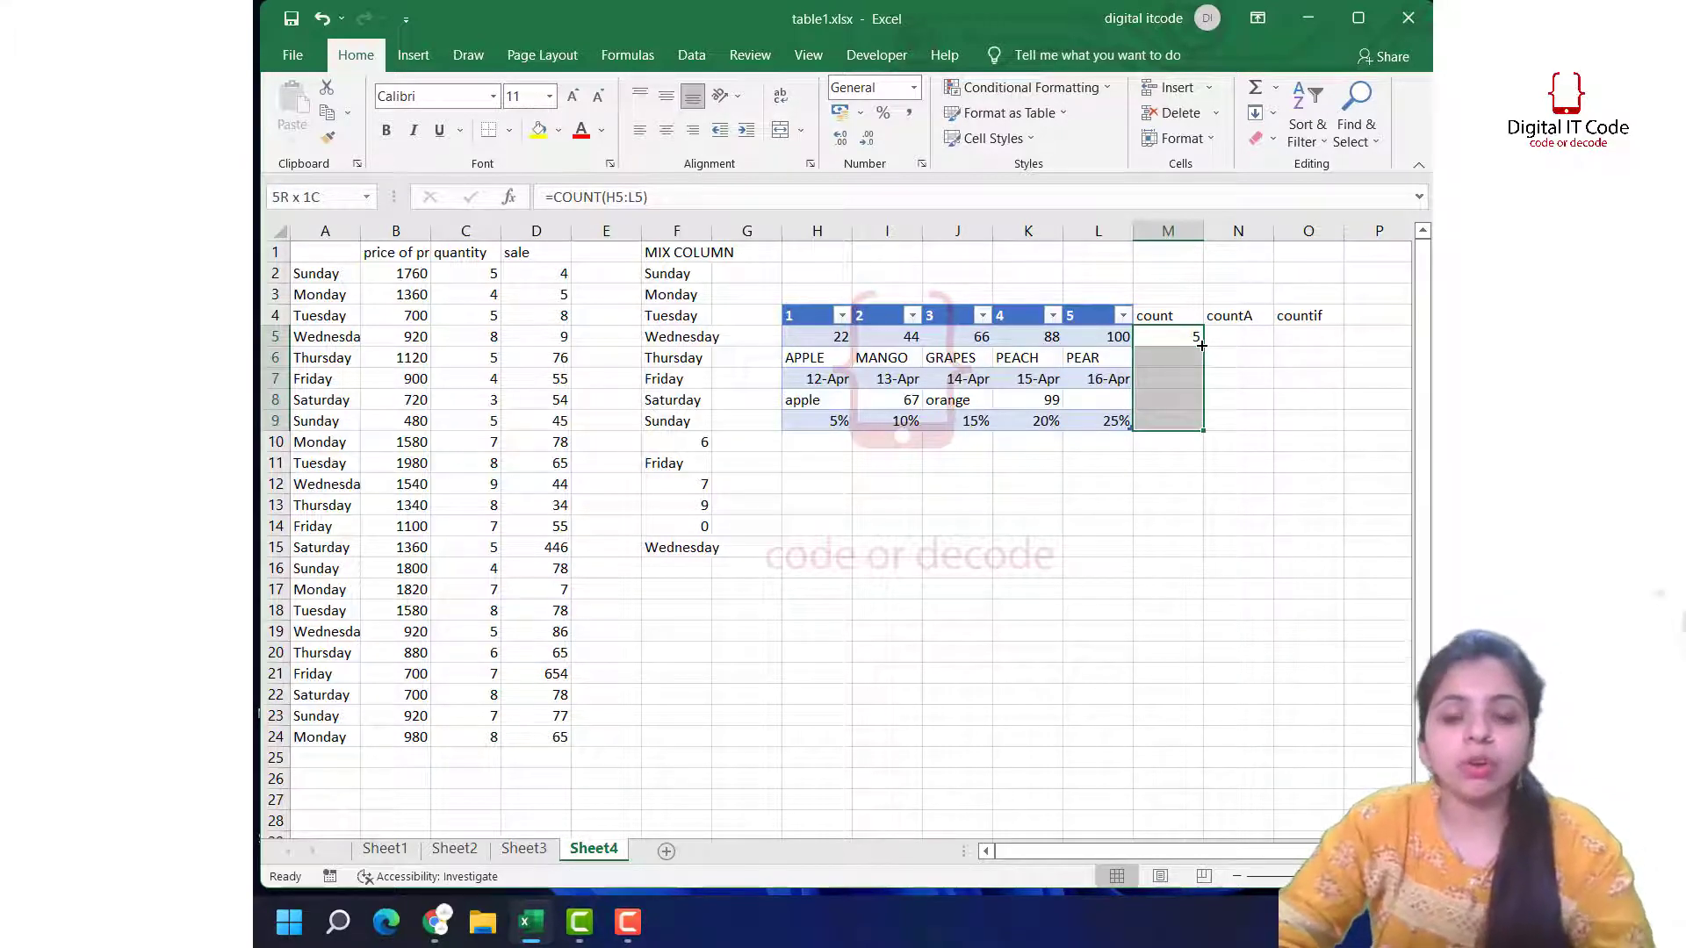
left_click_drag(1201, 345, 1201, 345)
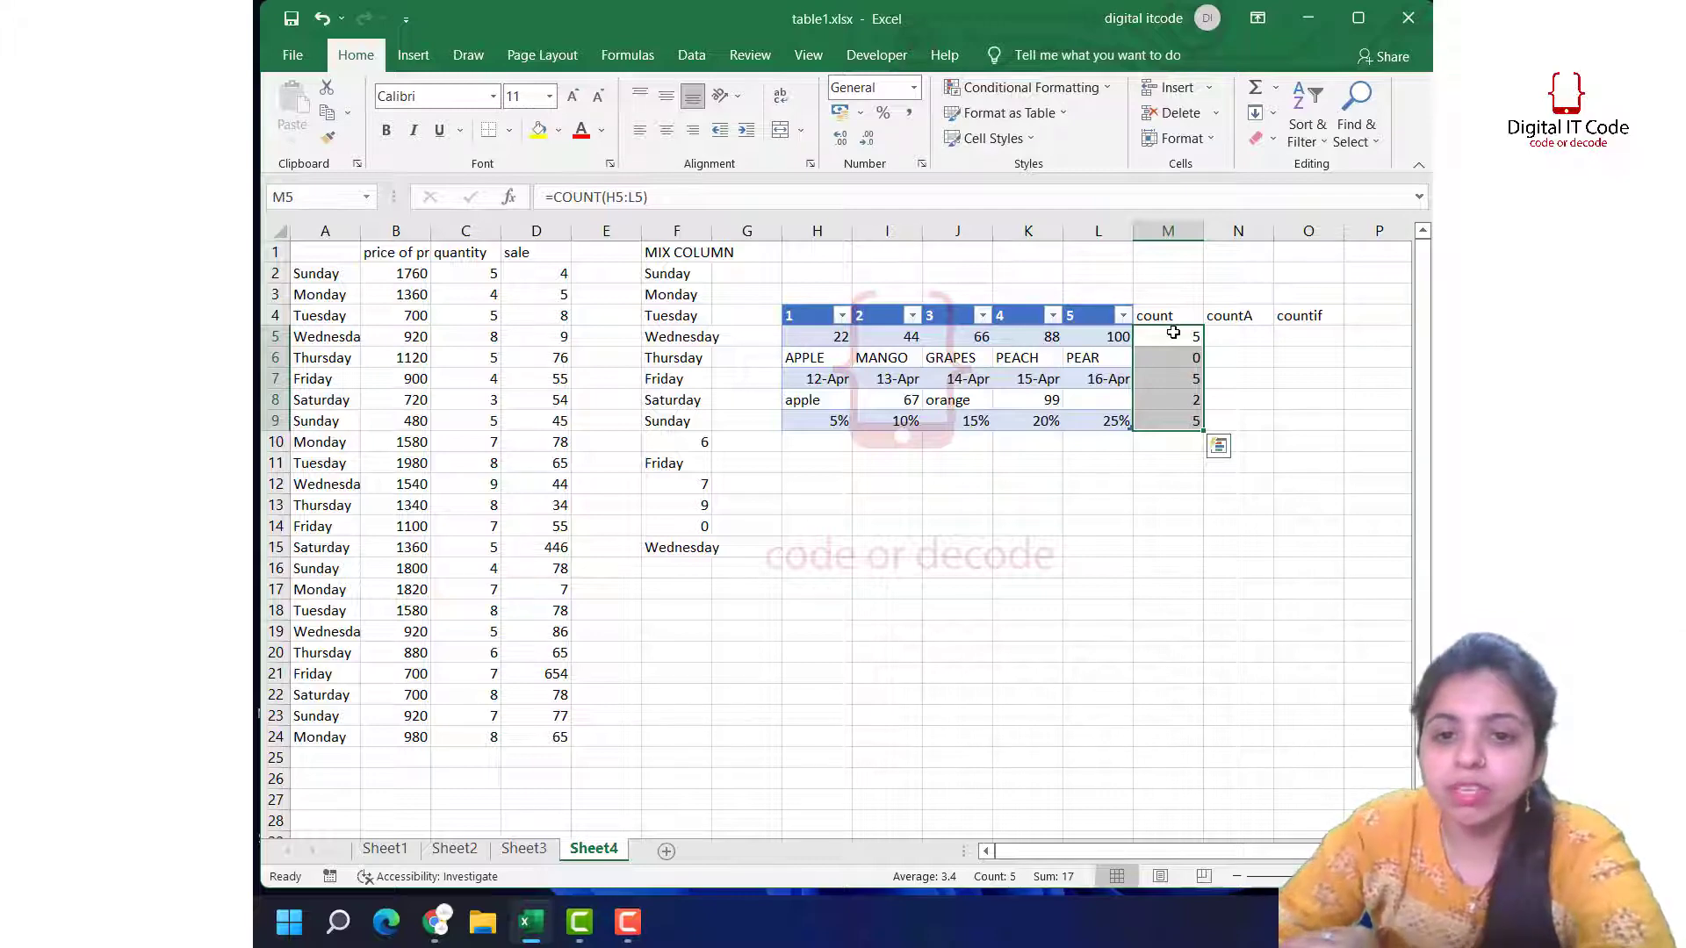
left_click(1173, 333)
left_click(1180, 360)
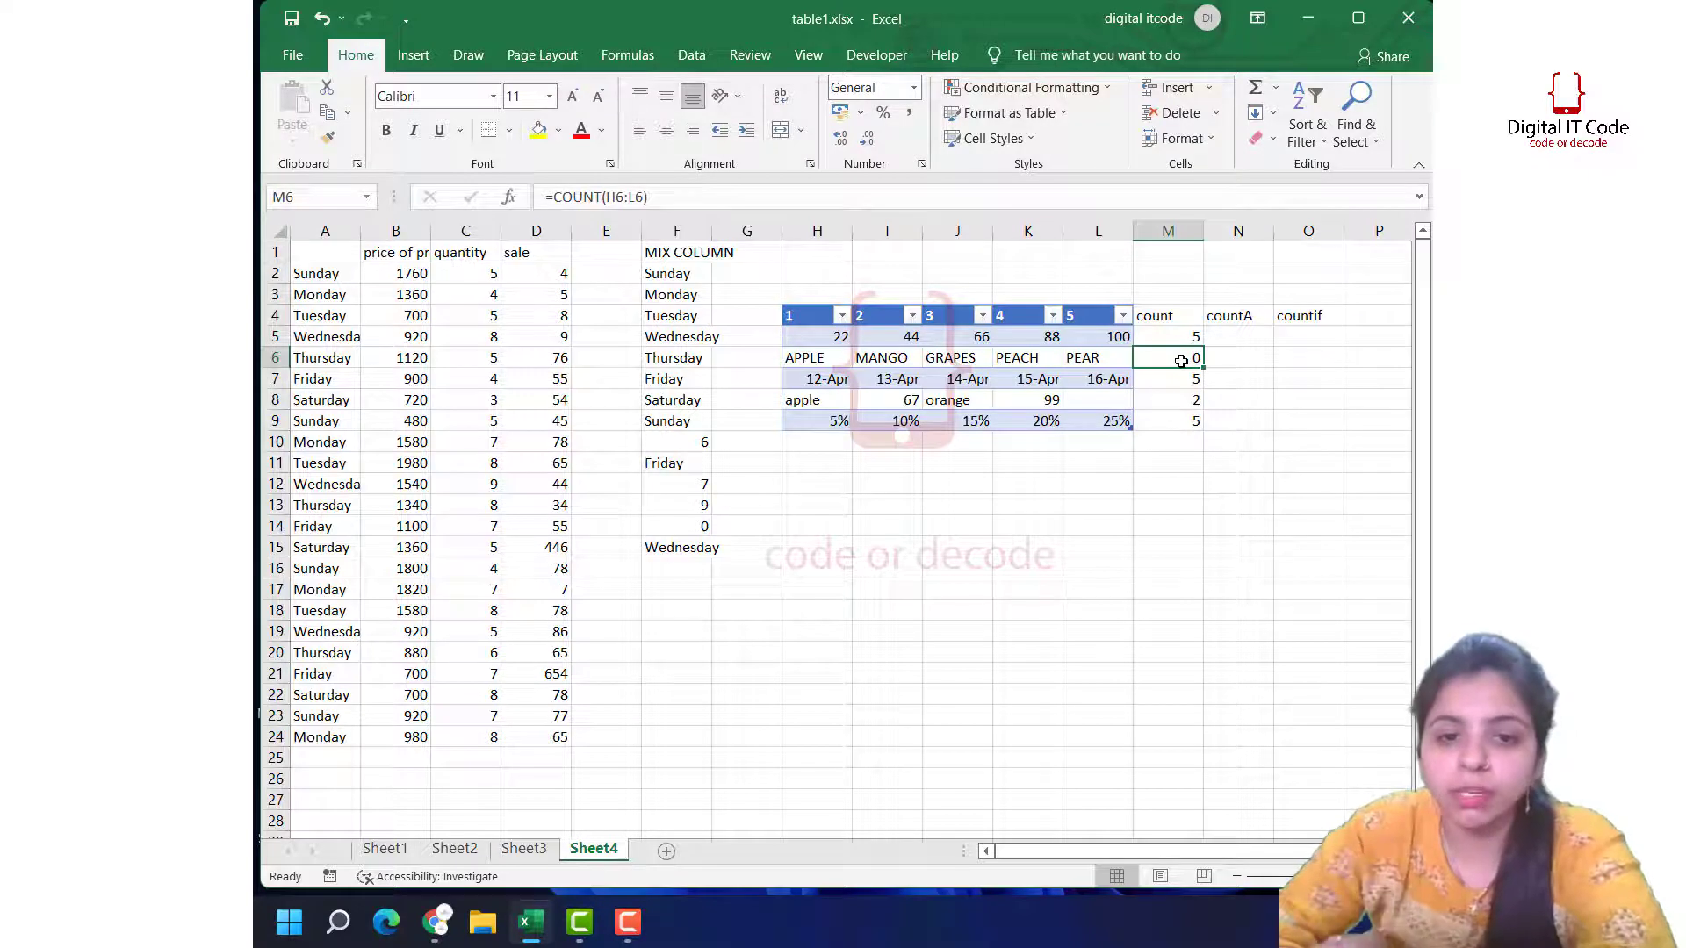
left_click(1184, 382)
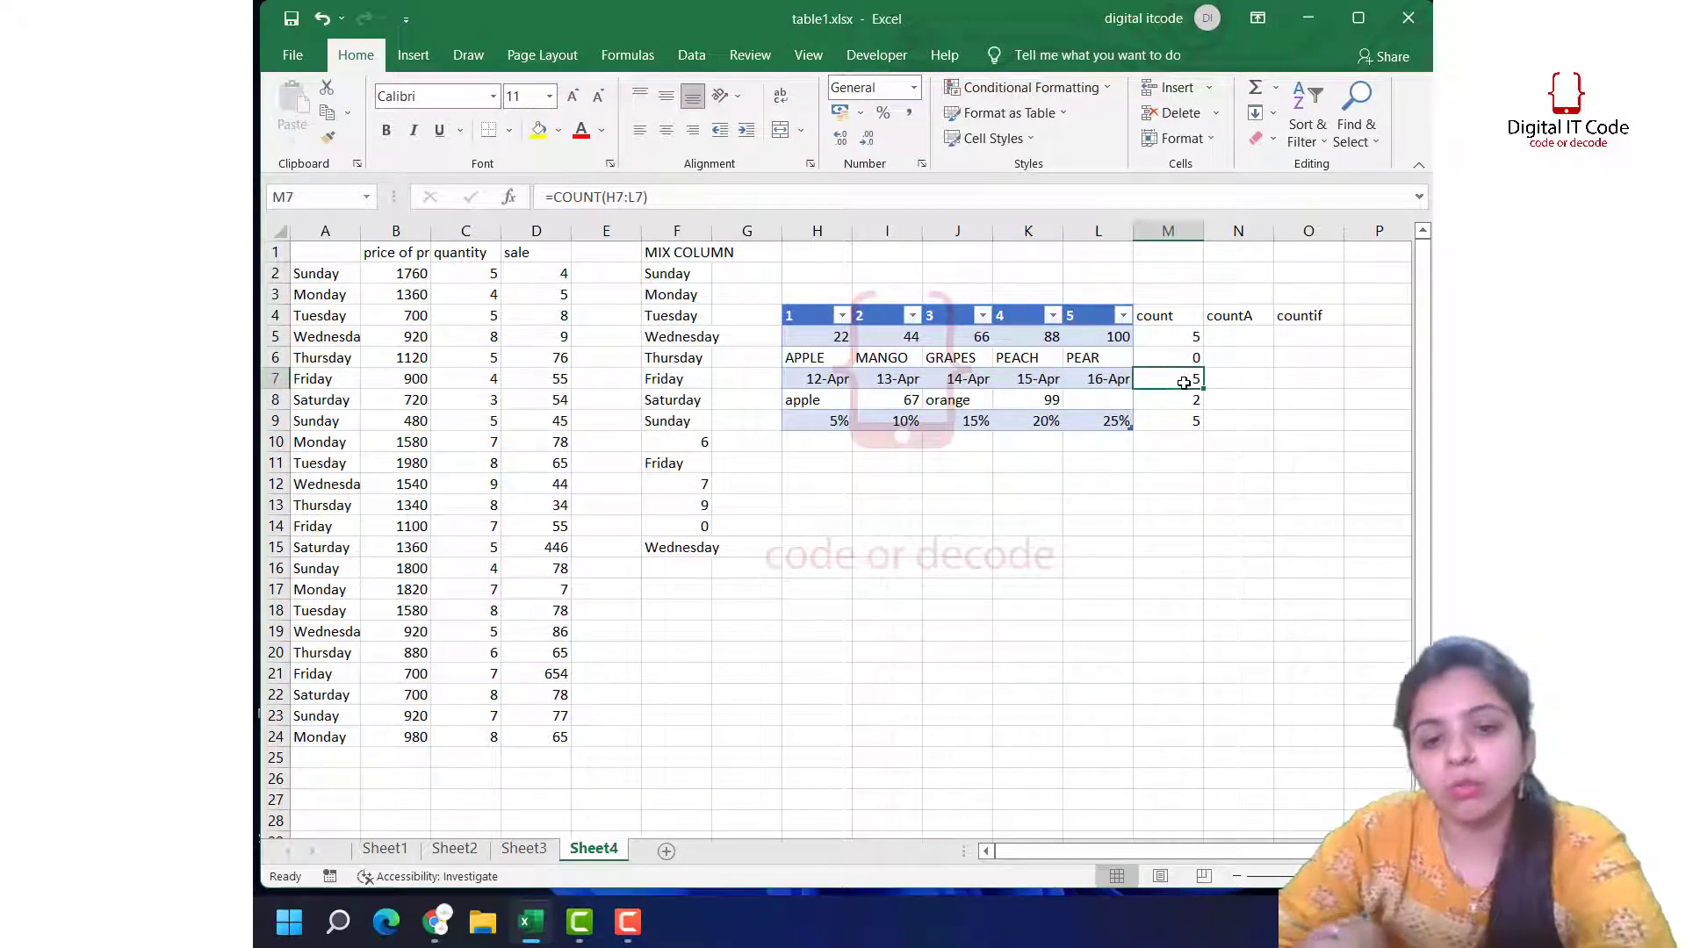
left_click(1181, 400)
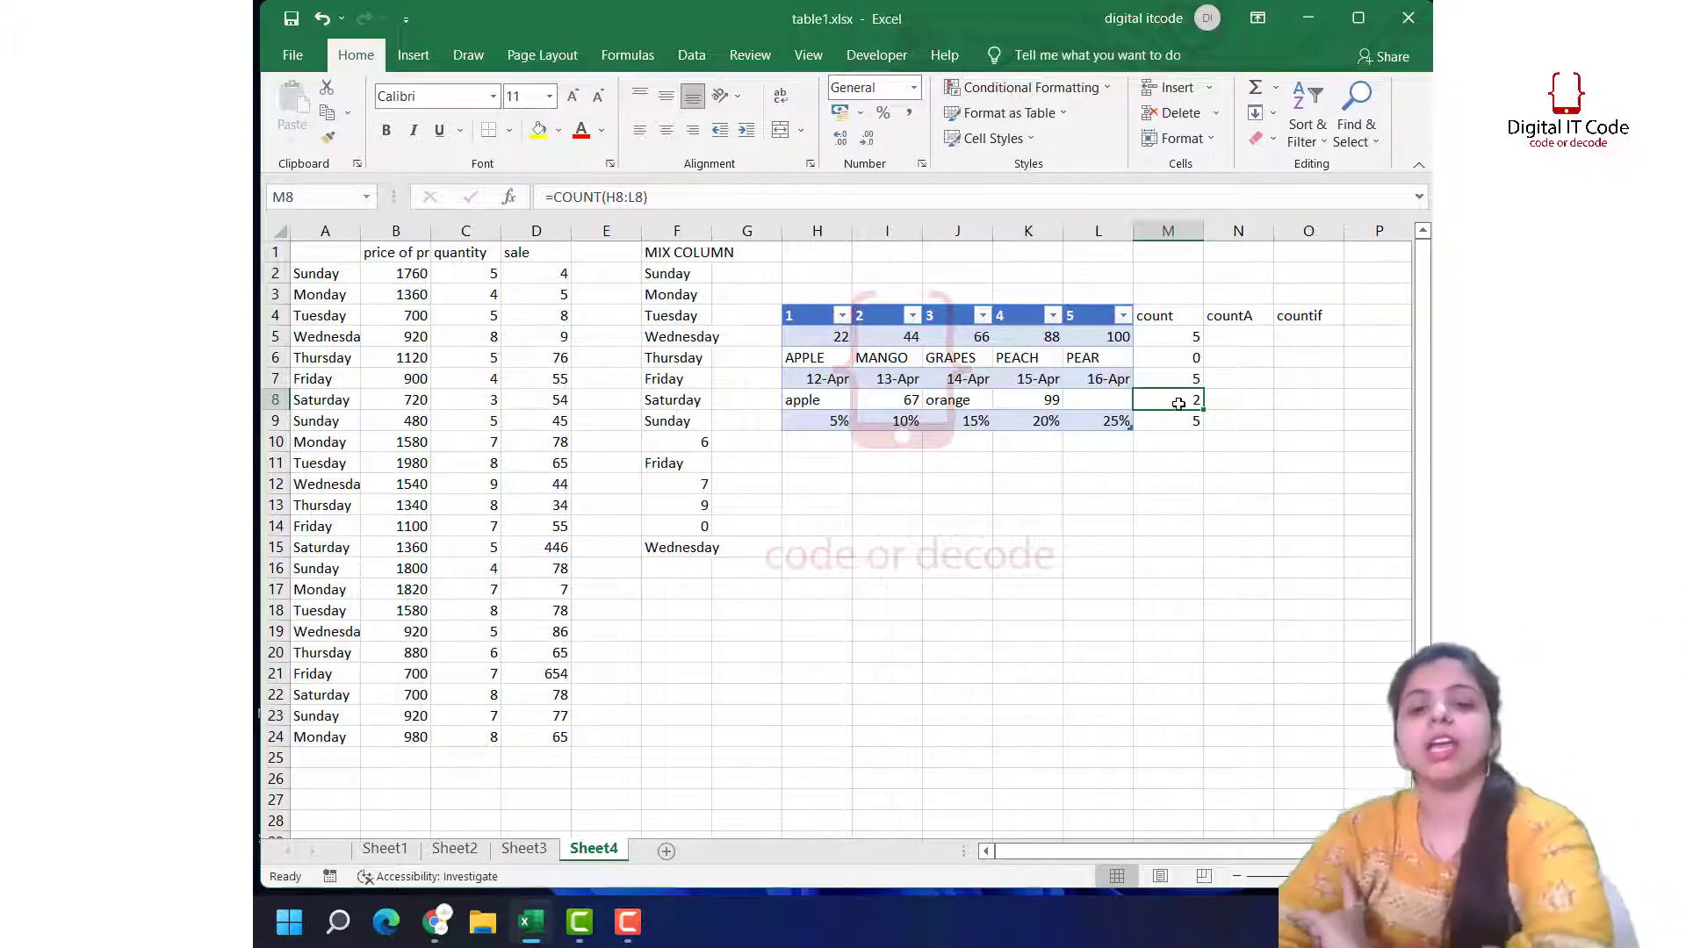
left_click(1168, 419)
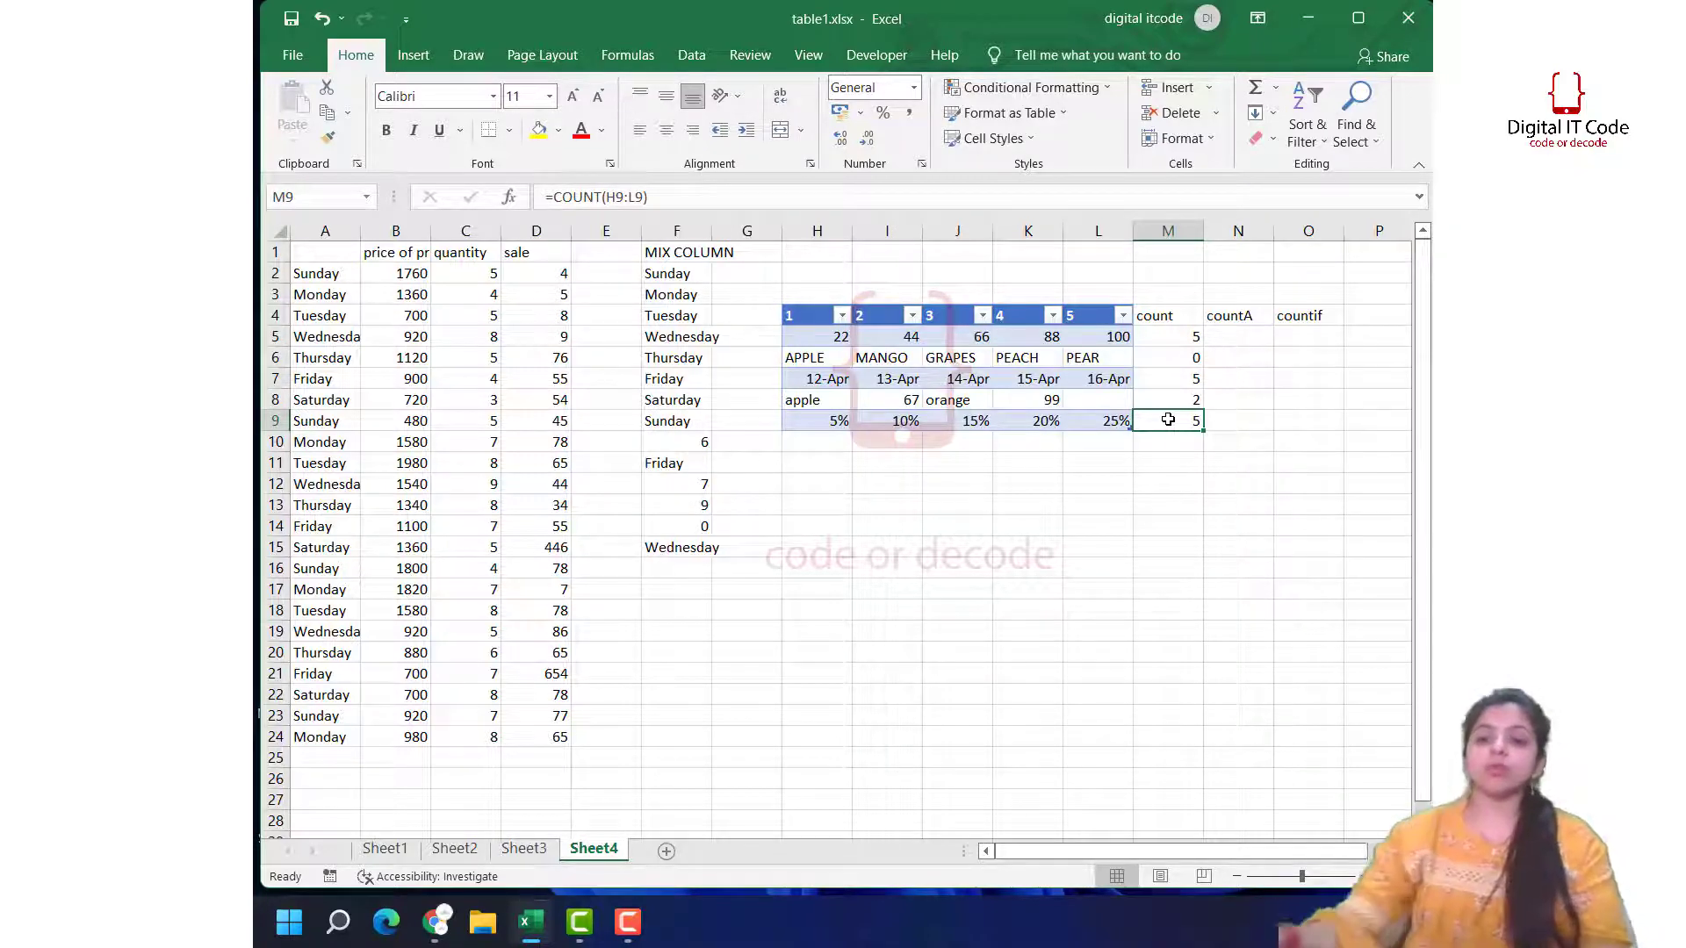
Step: Enter the function name COUNTA in N5 under the countA heading
left_click(1244, 340)
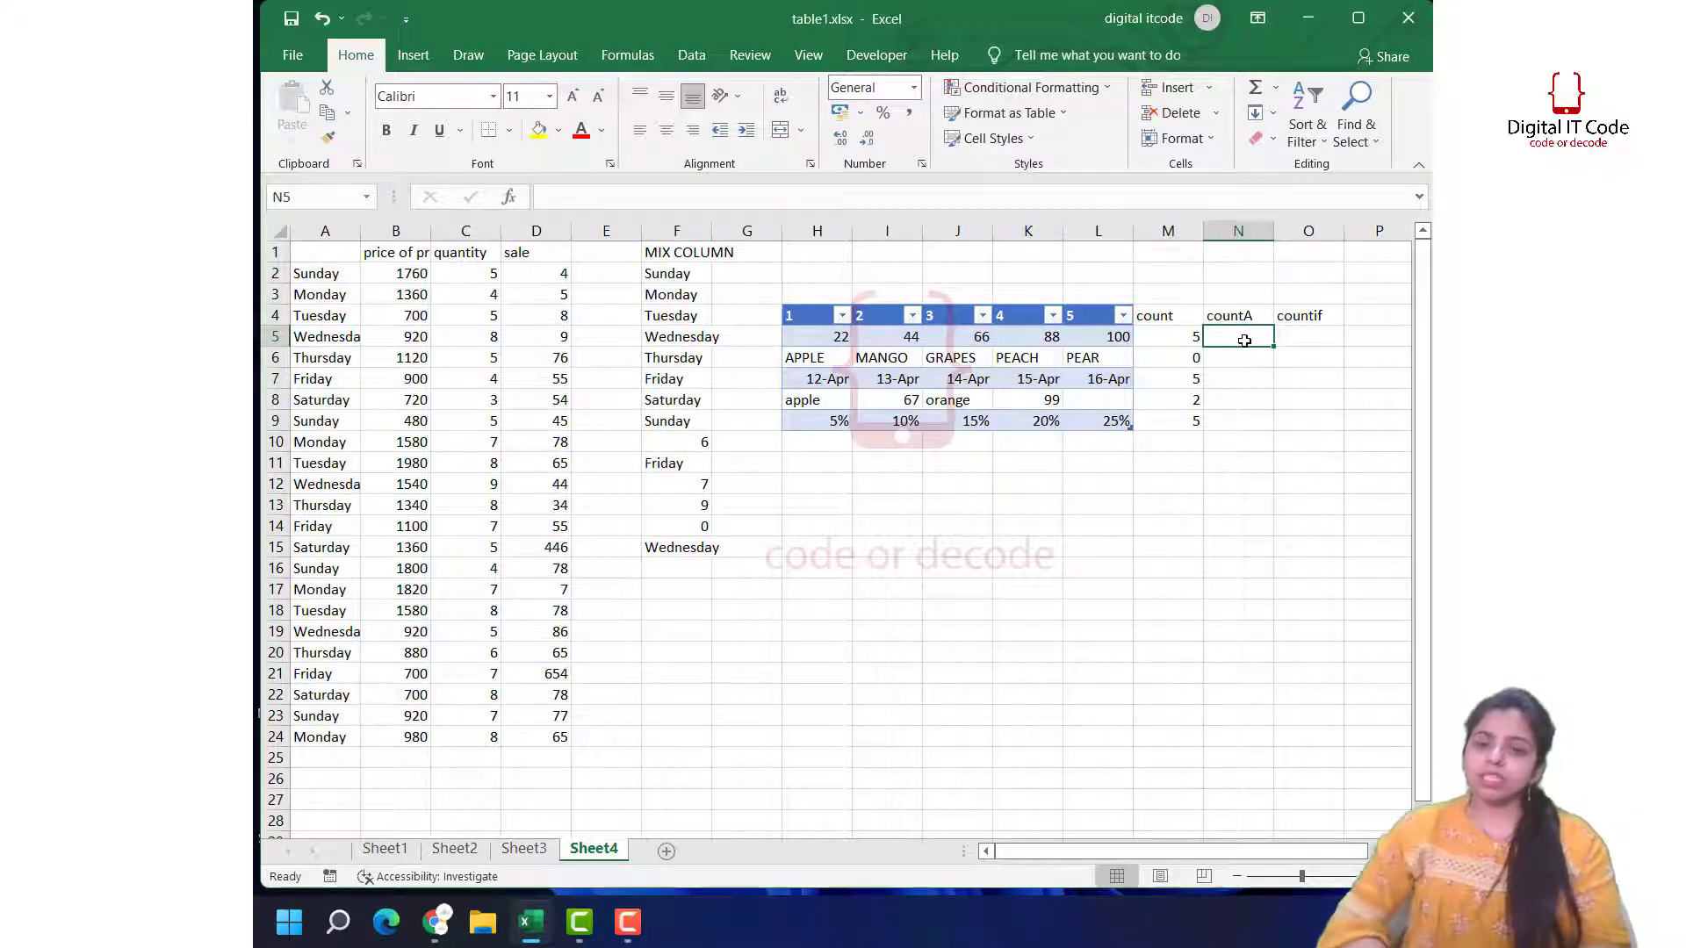
type("COUNT")
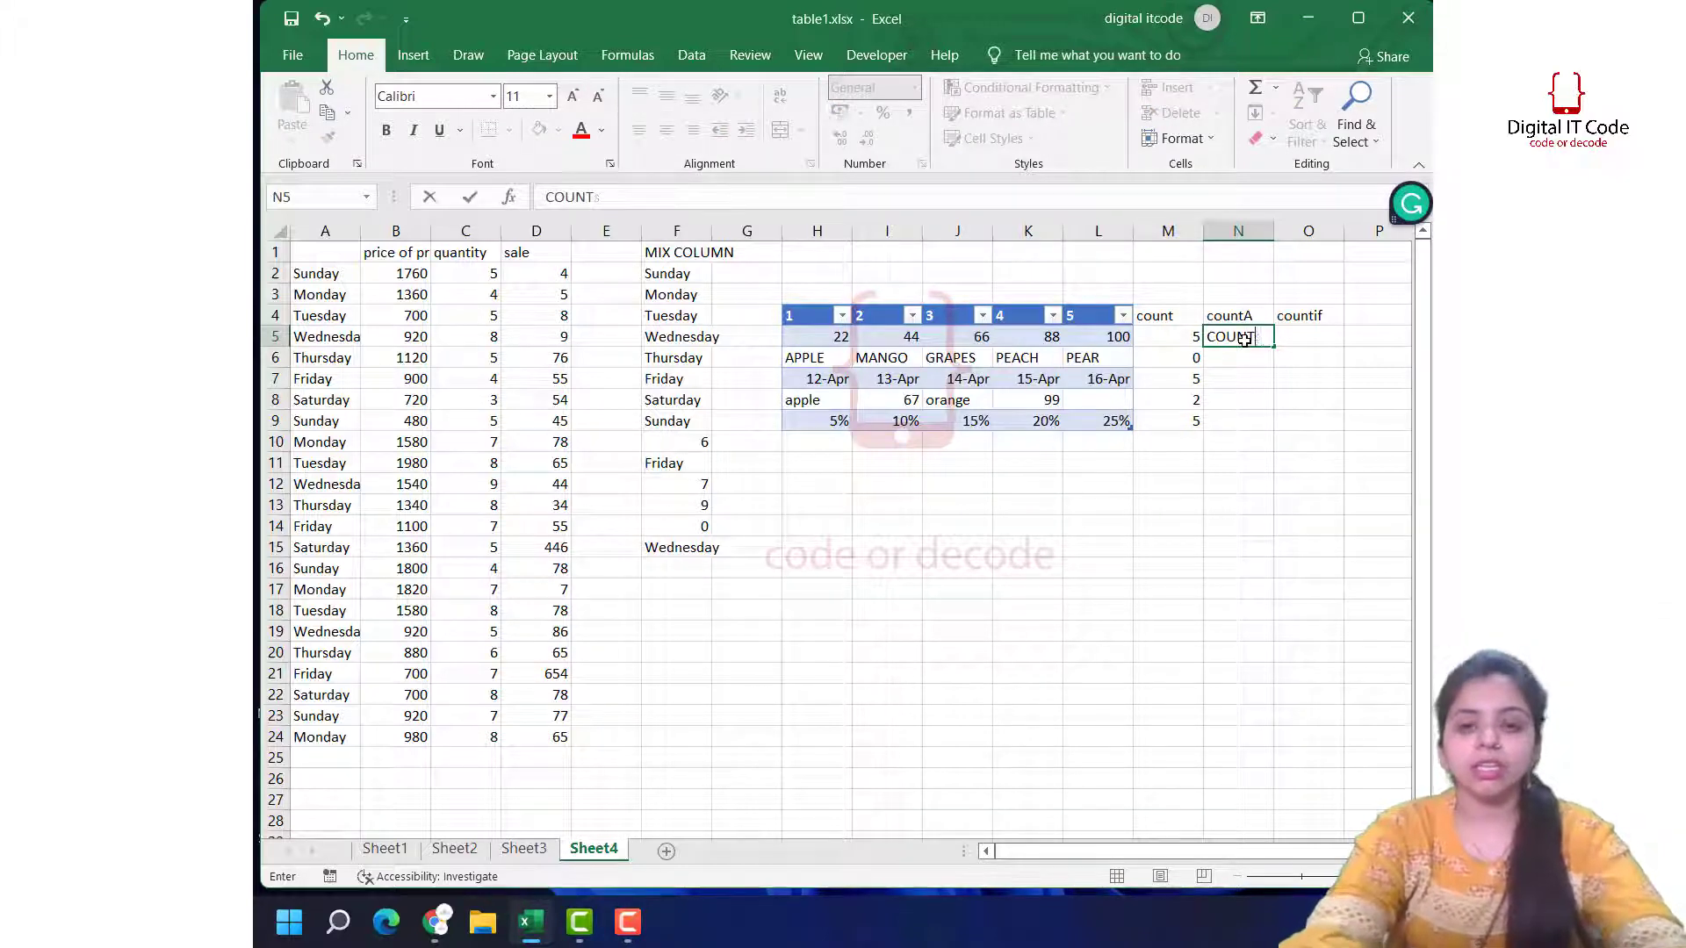
type("A")
key("Return")
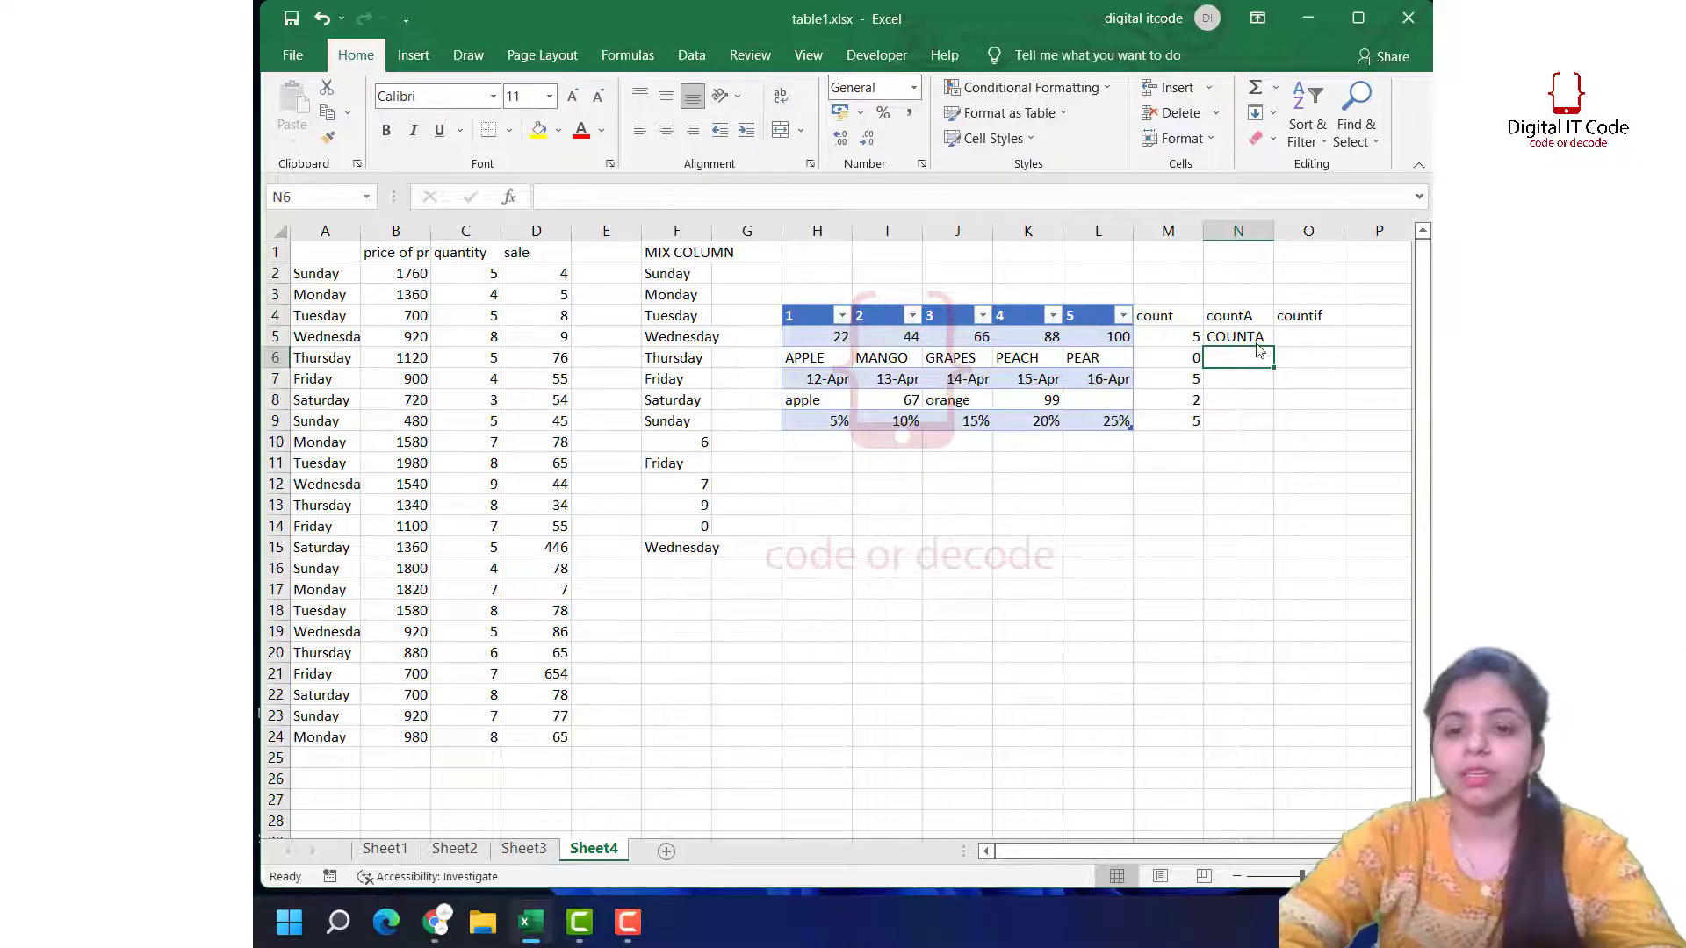
Step: Turn the entry in N5 into the formula =COUNTA(H6:L6)
left_click(1238, 334)
double_click(1208, 336)
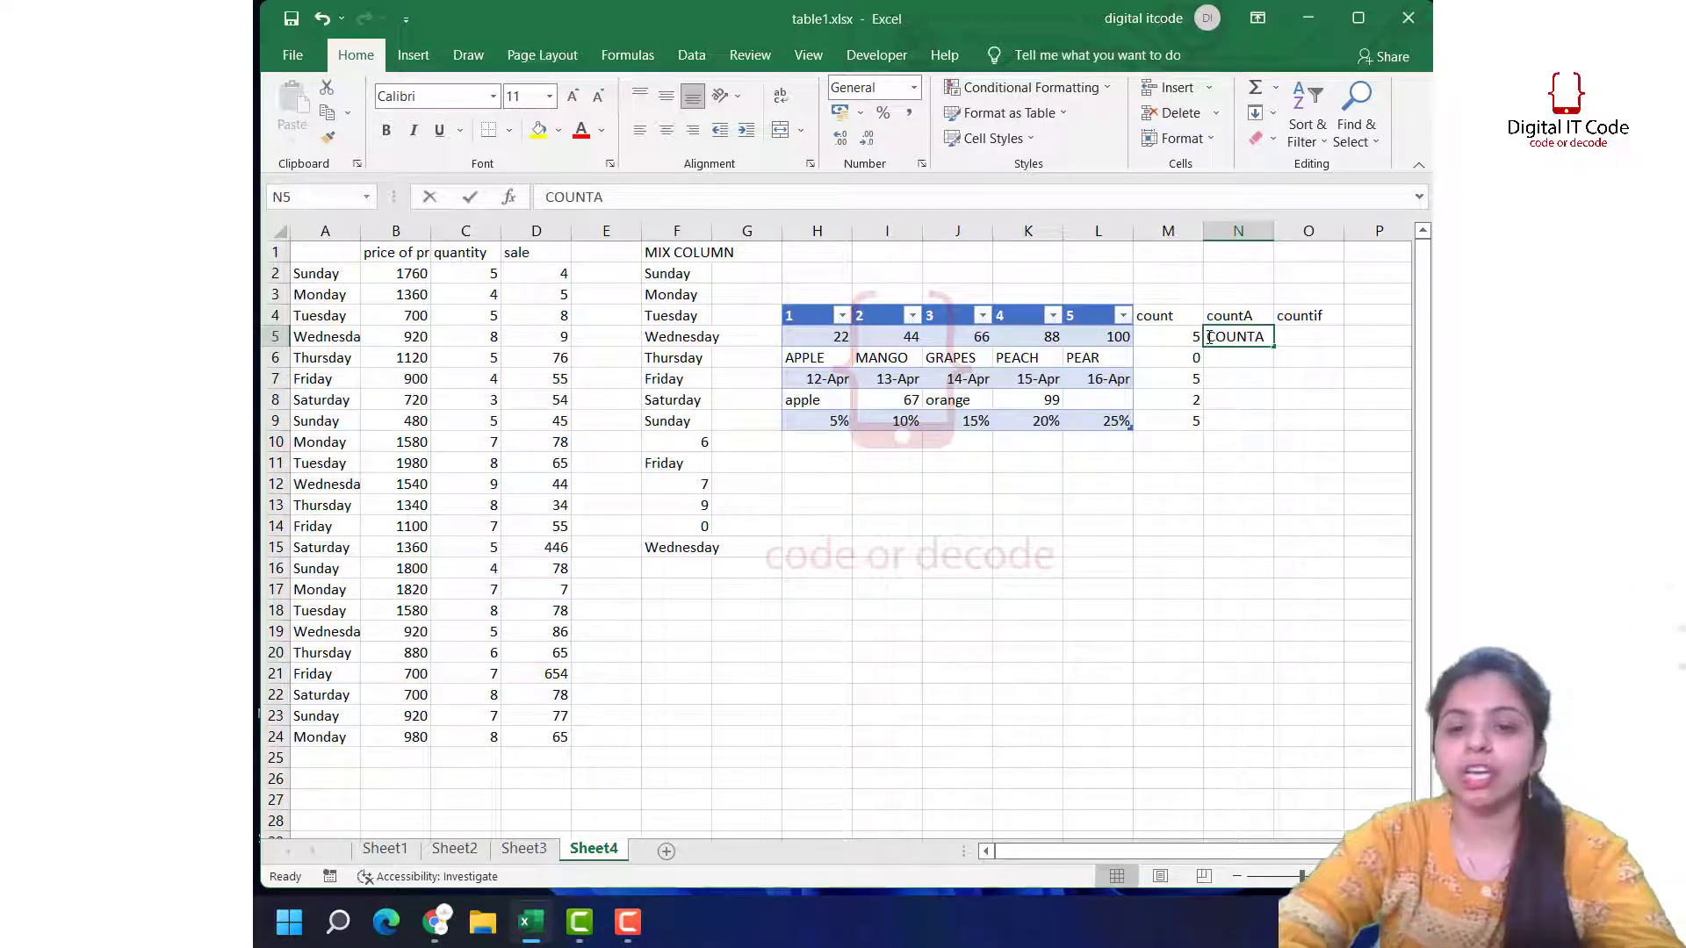
type("=")
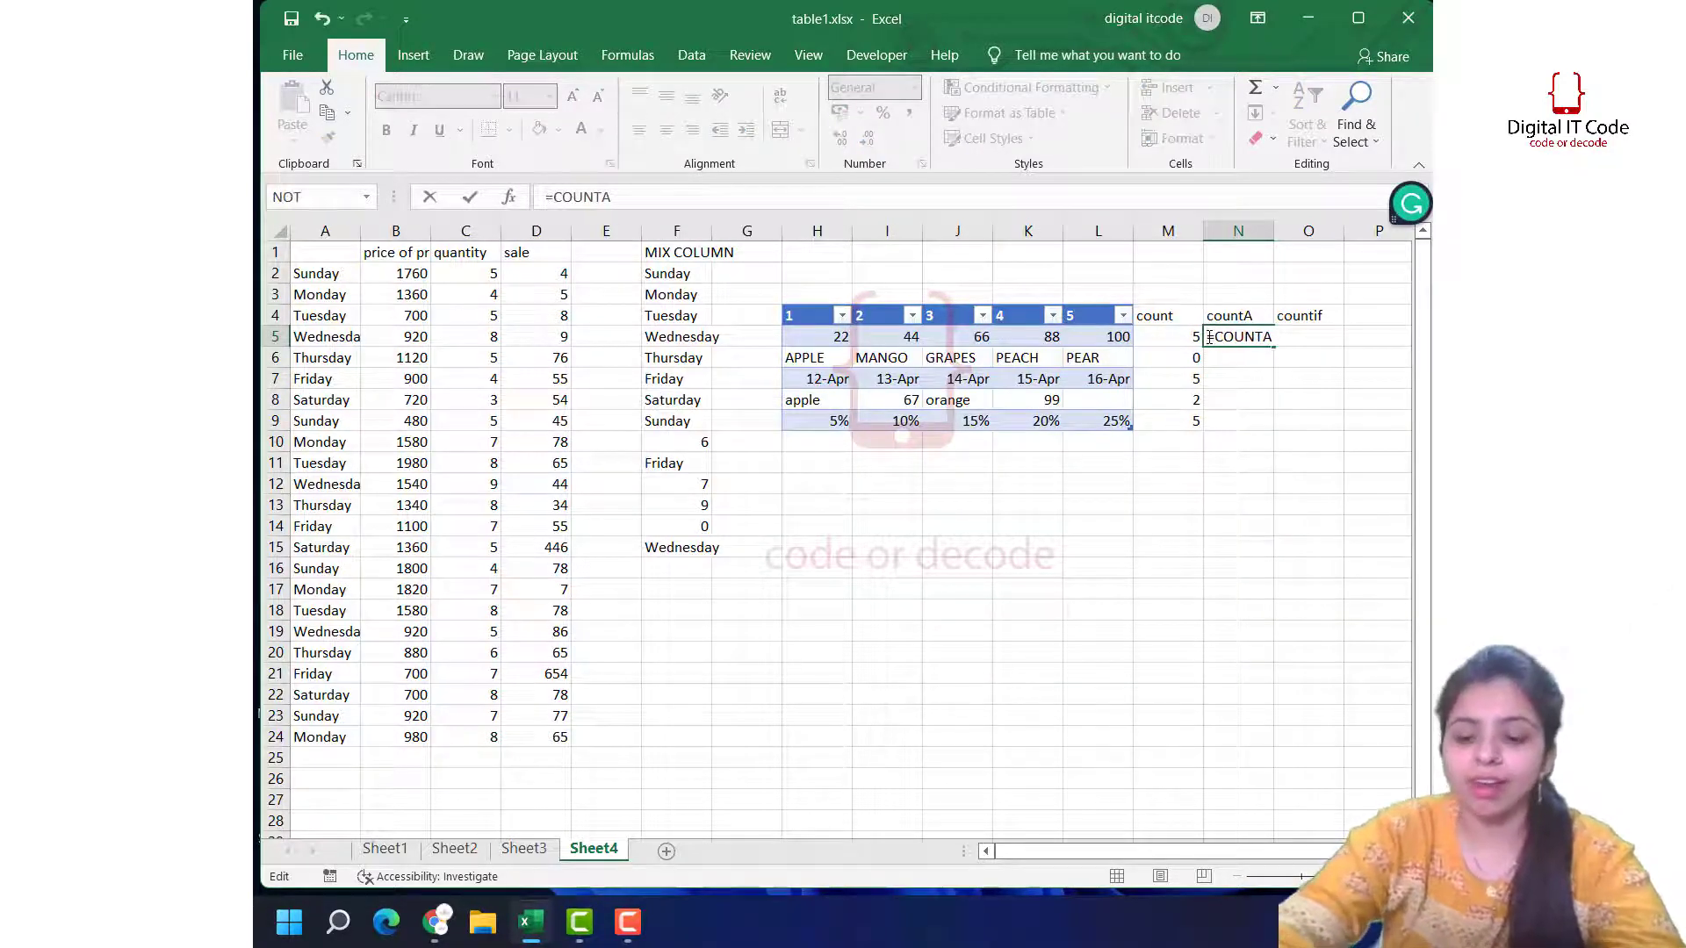
key("Right")
key("Right")
key("Right")
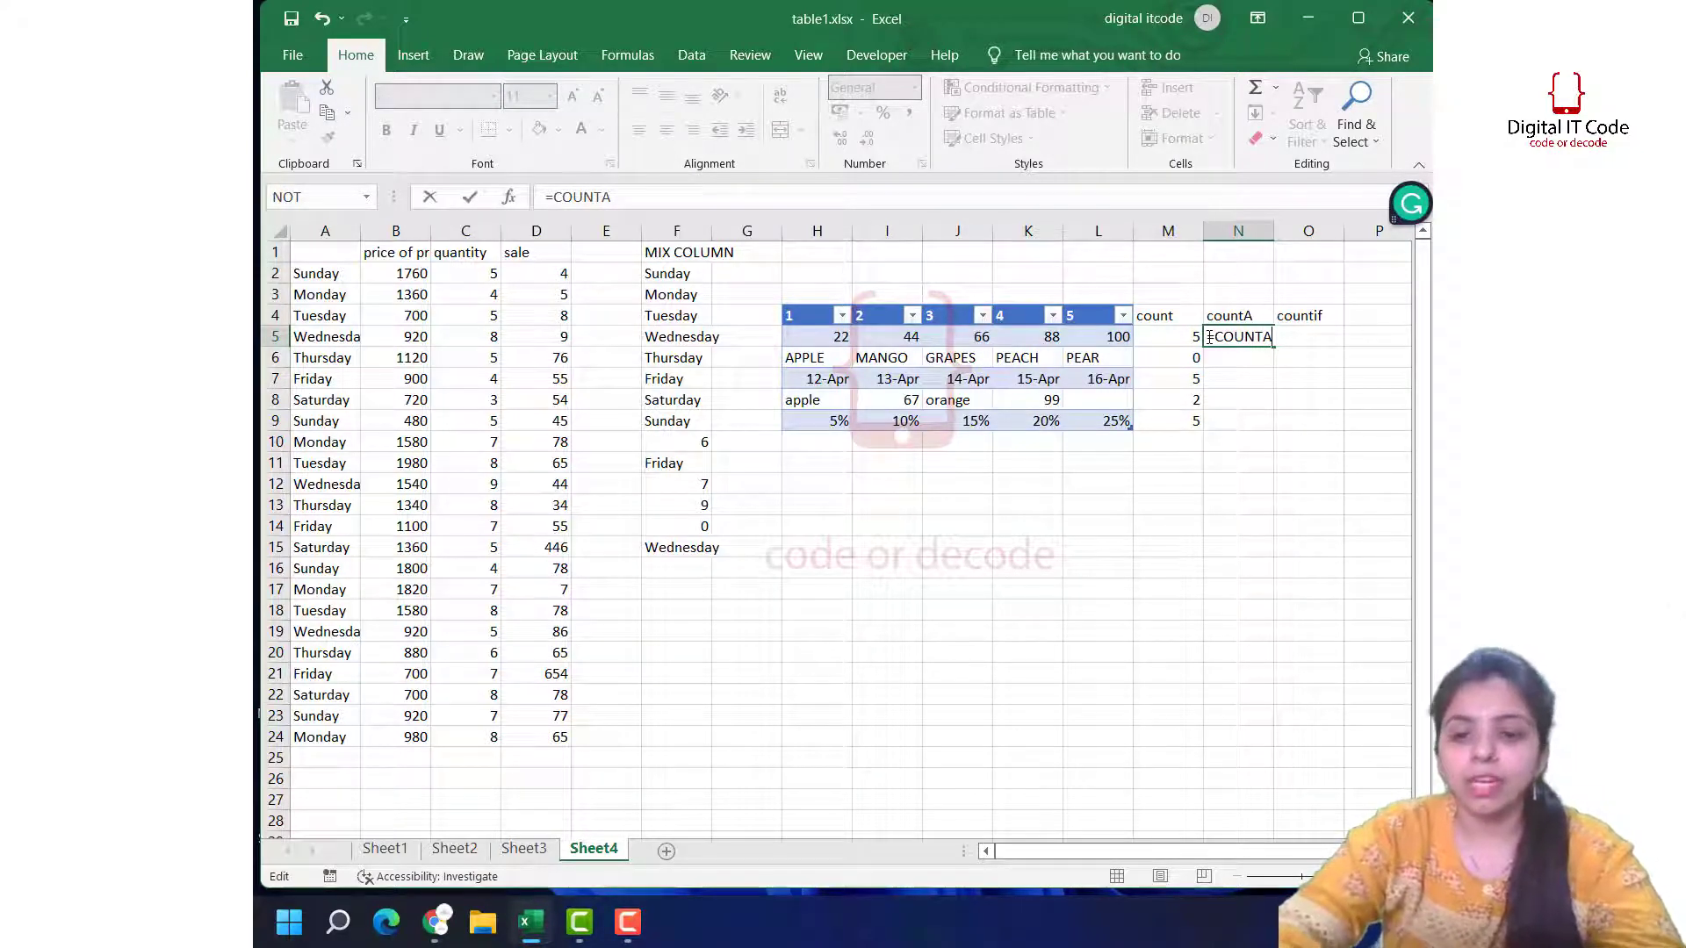
type("(")
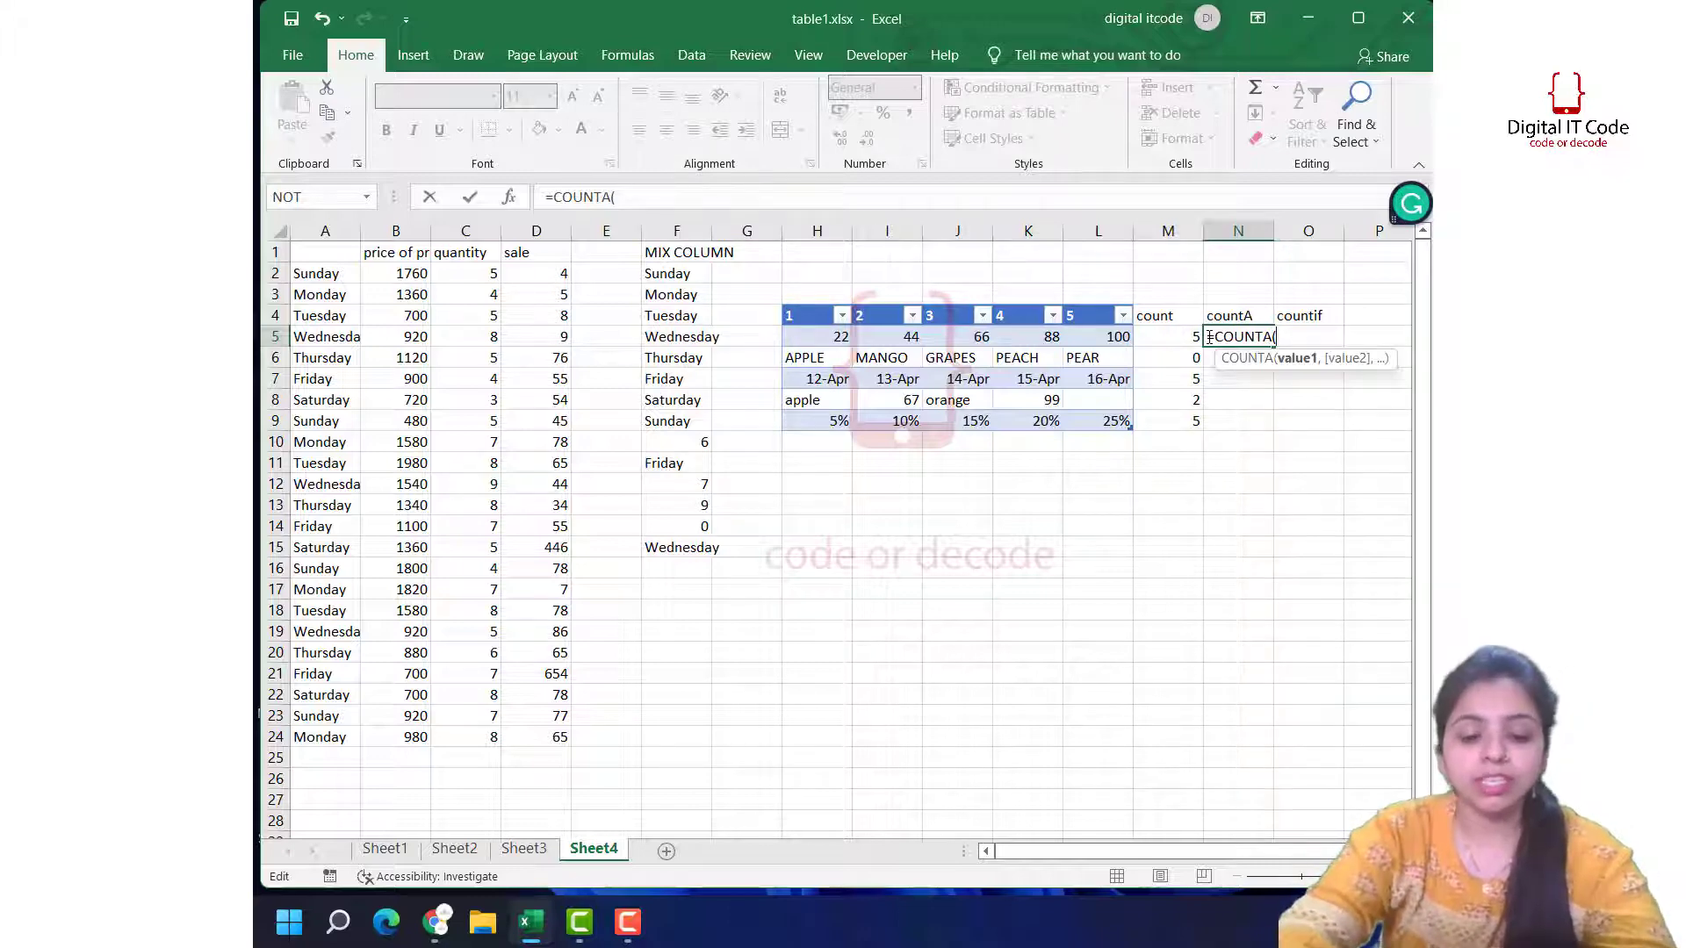
type("H6")
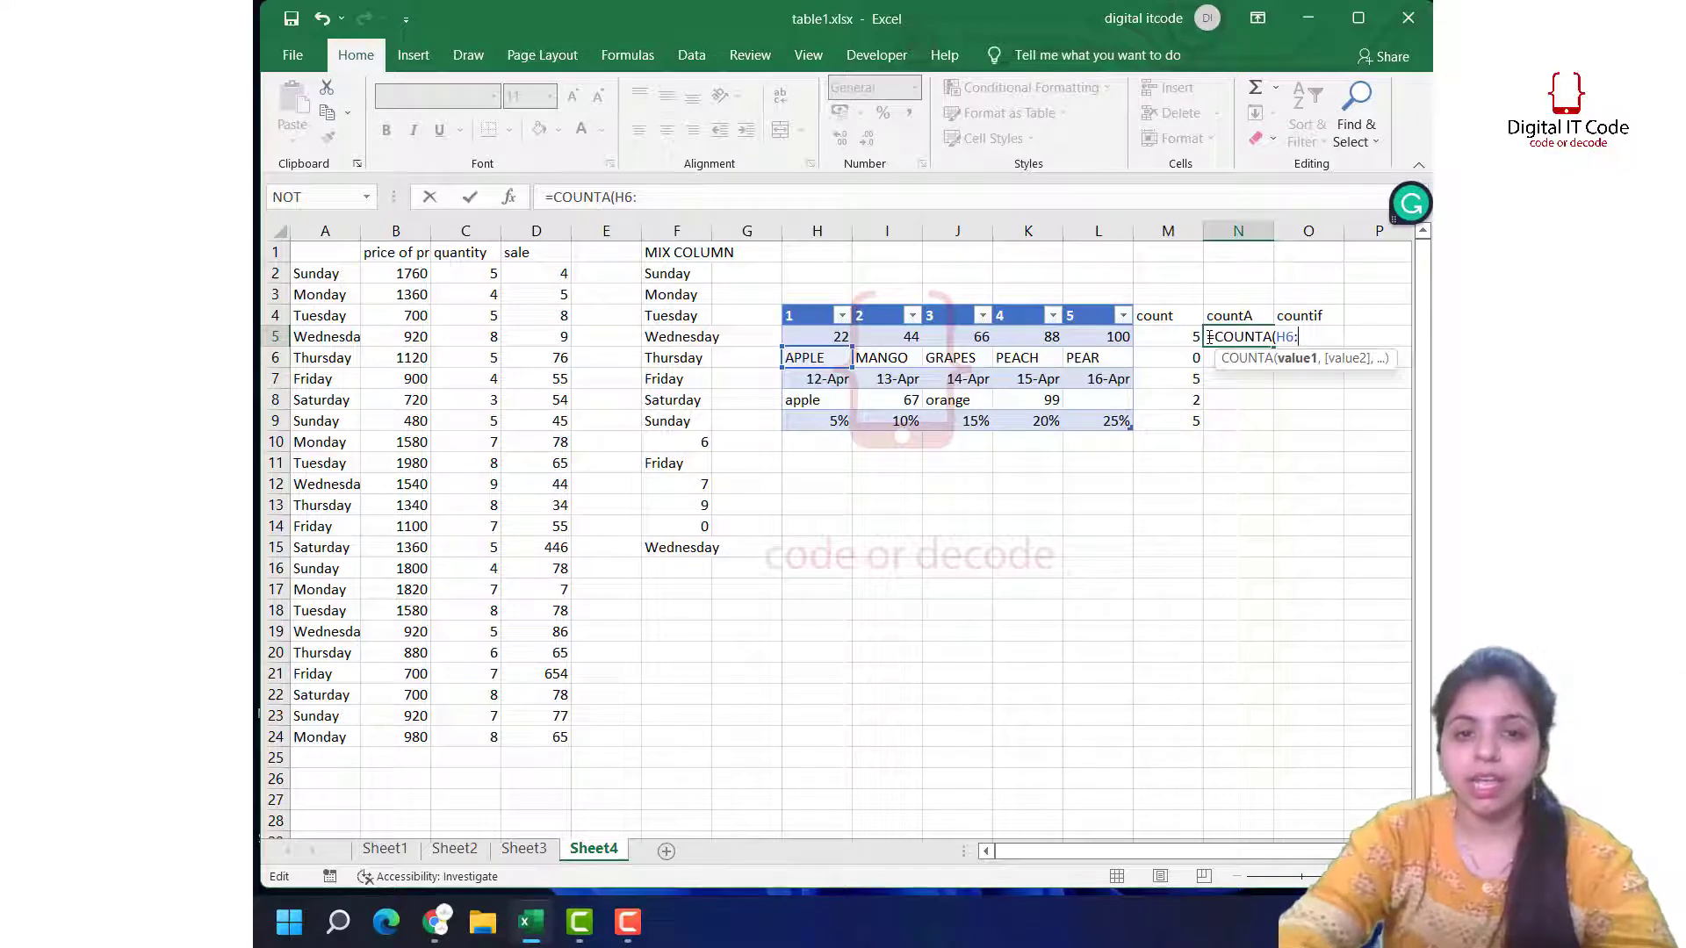
type(":")
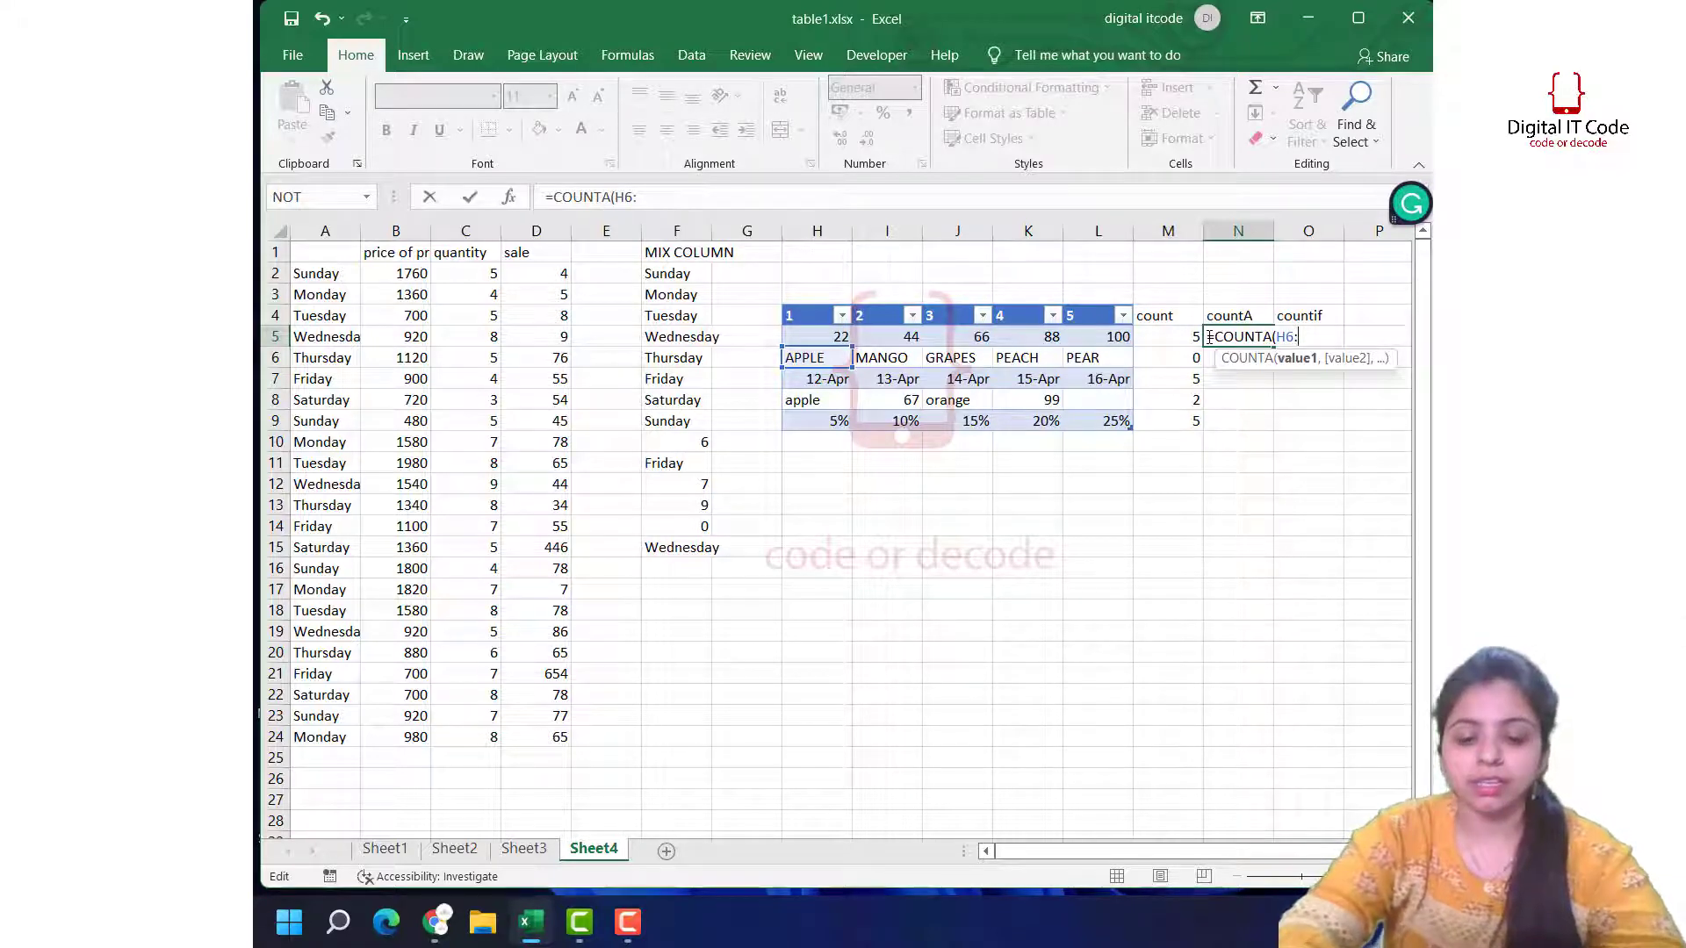
type("L6")
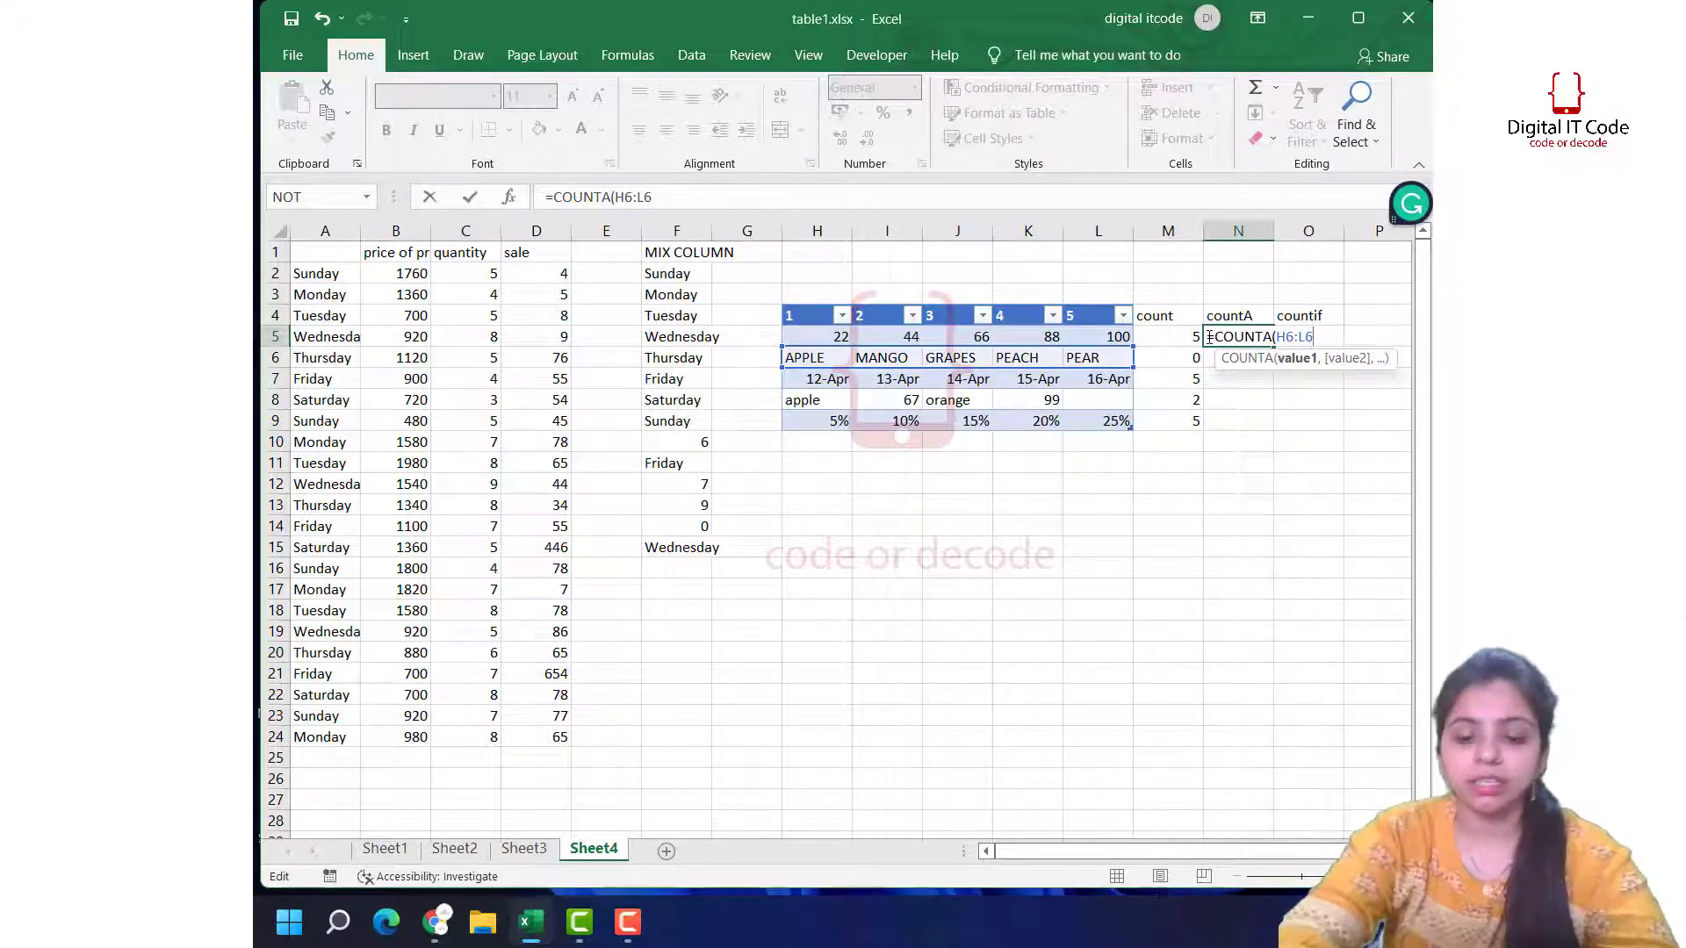
type(")")
key("Return")
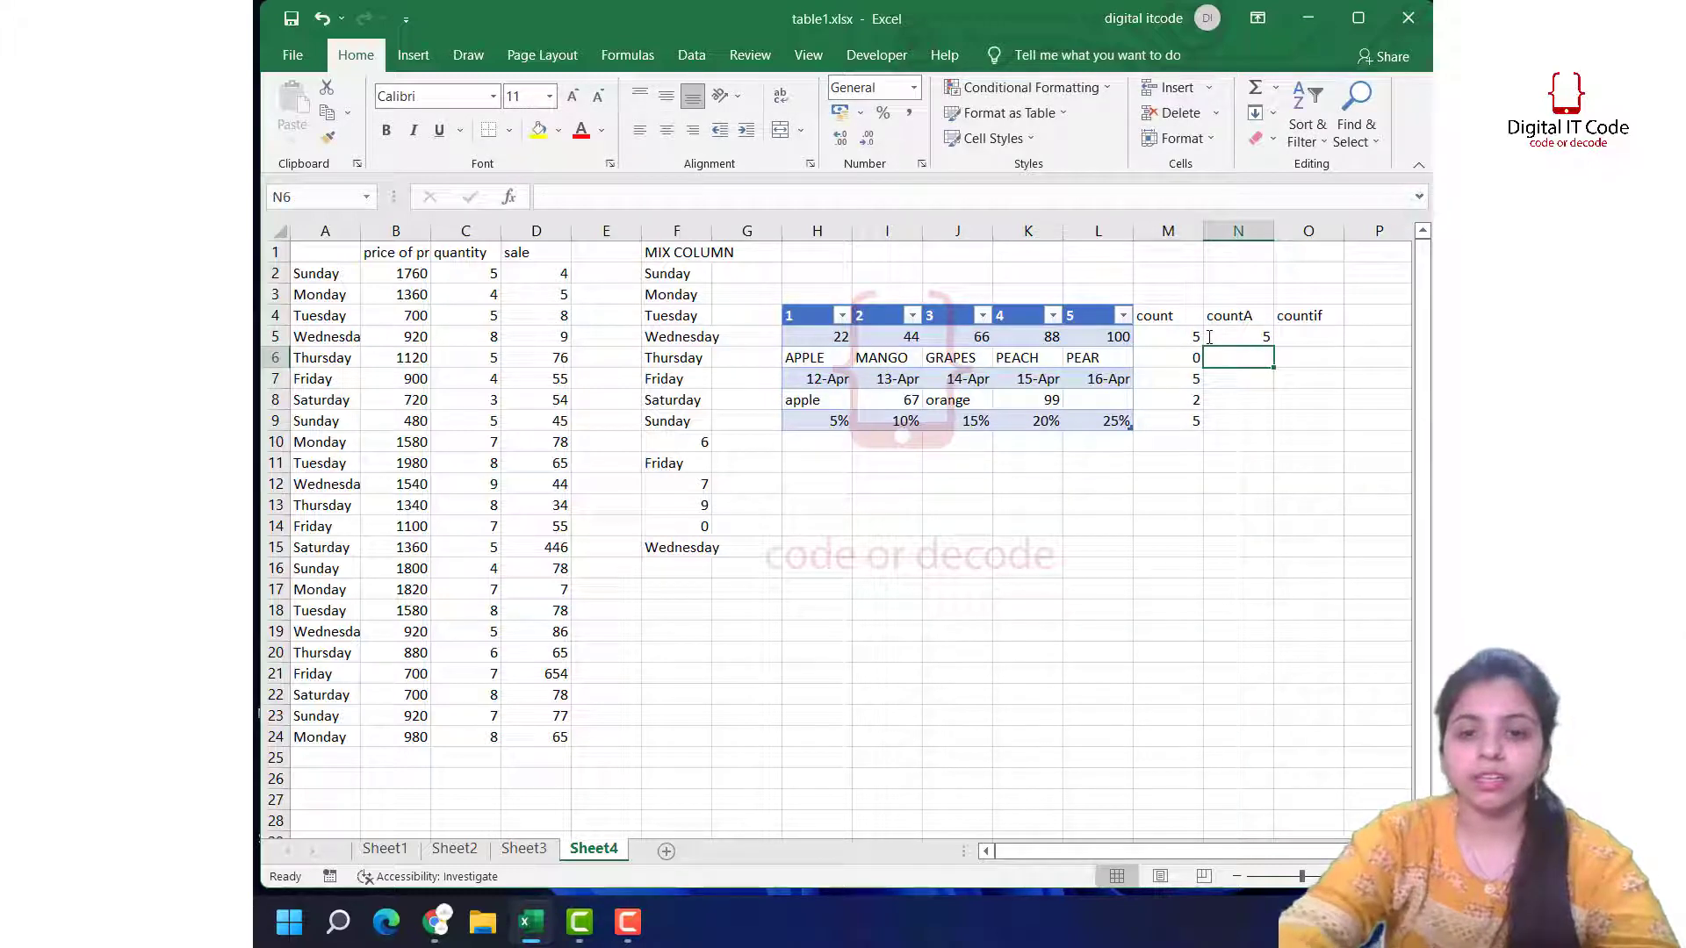
Step: Fill the COUNTA formula from N5 down to N9 and compare its results with the COUNT column
left_click(1226, 336)
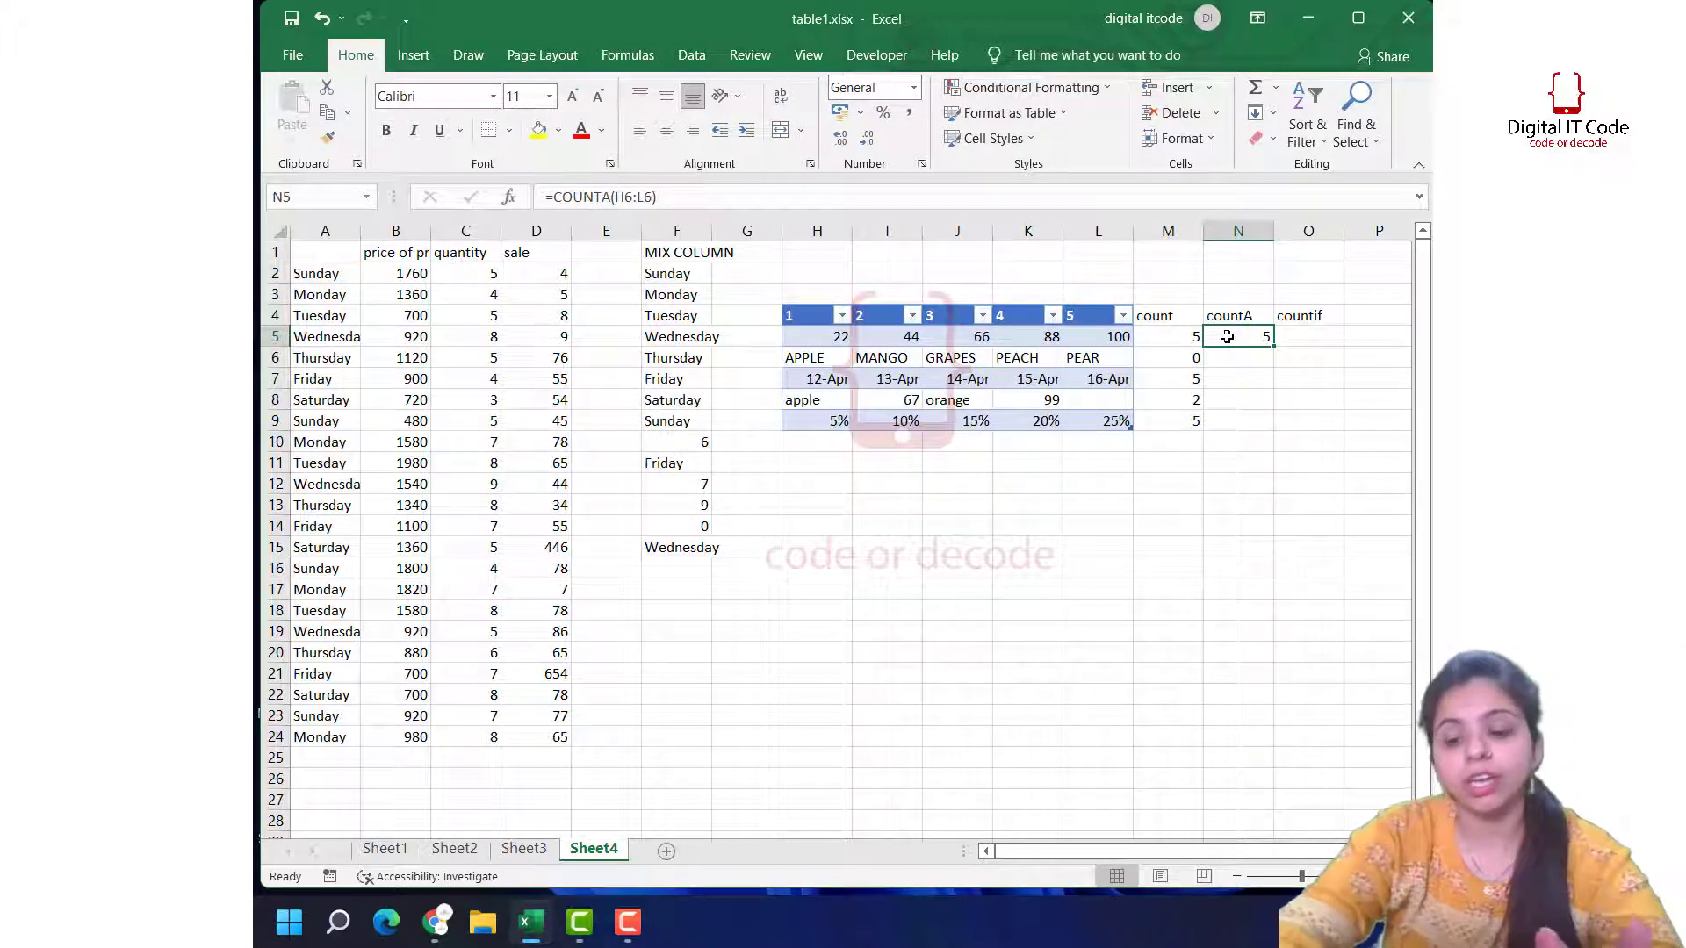
key("shift+Down")
key("shift+Down")
key("shift+Down")
key("shift+Down")
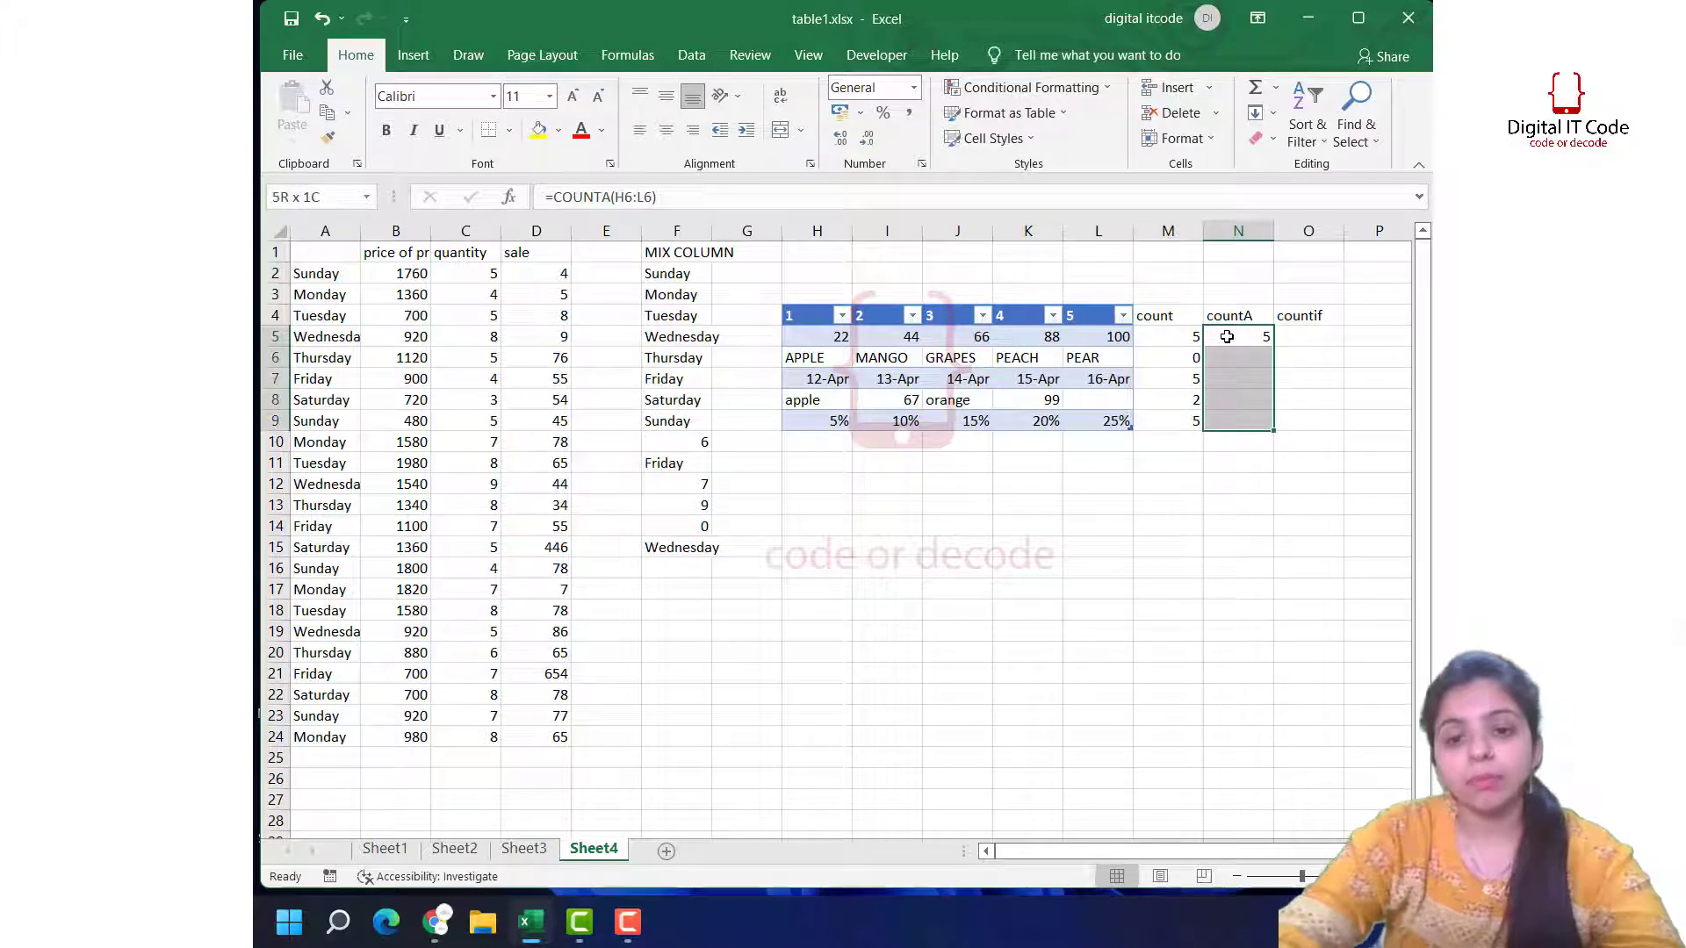
key("ctrl+d")
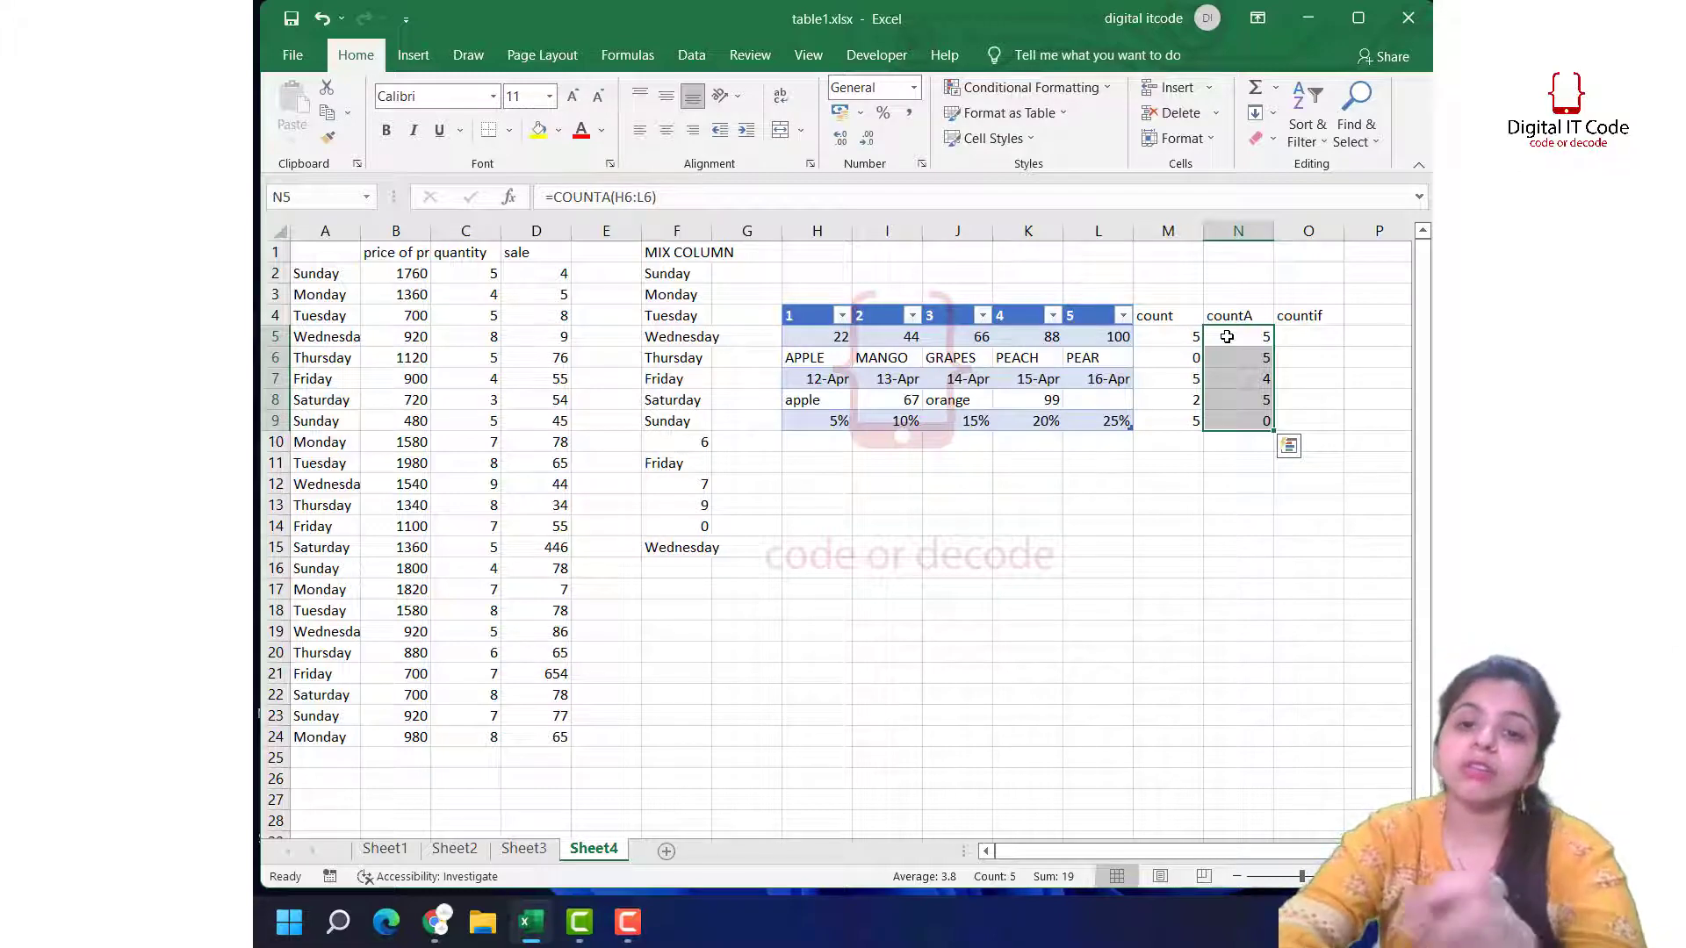
left_click(1171, 364)
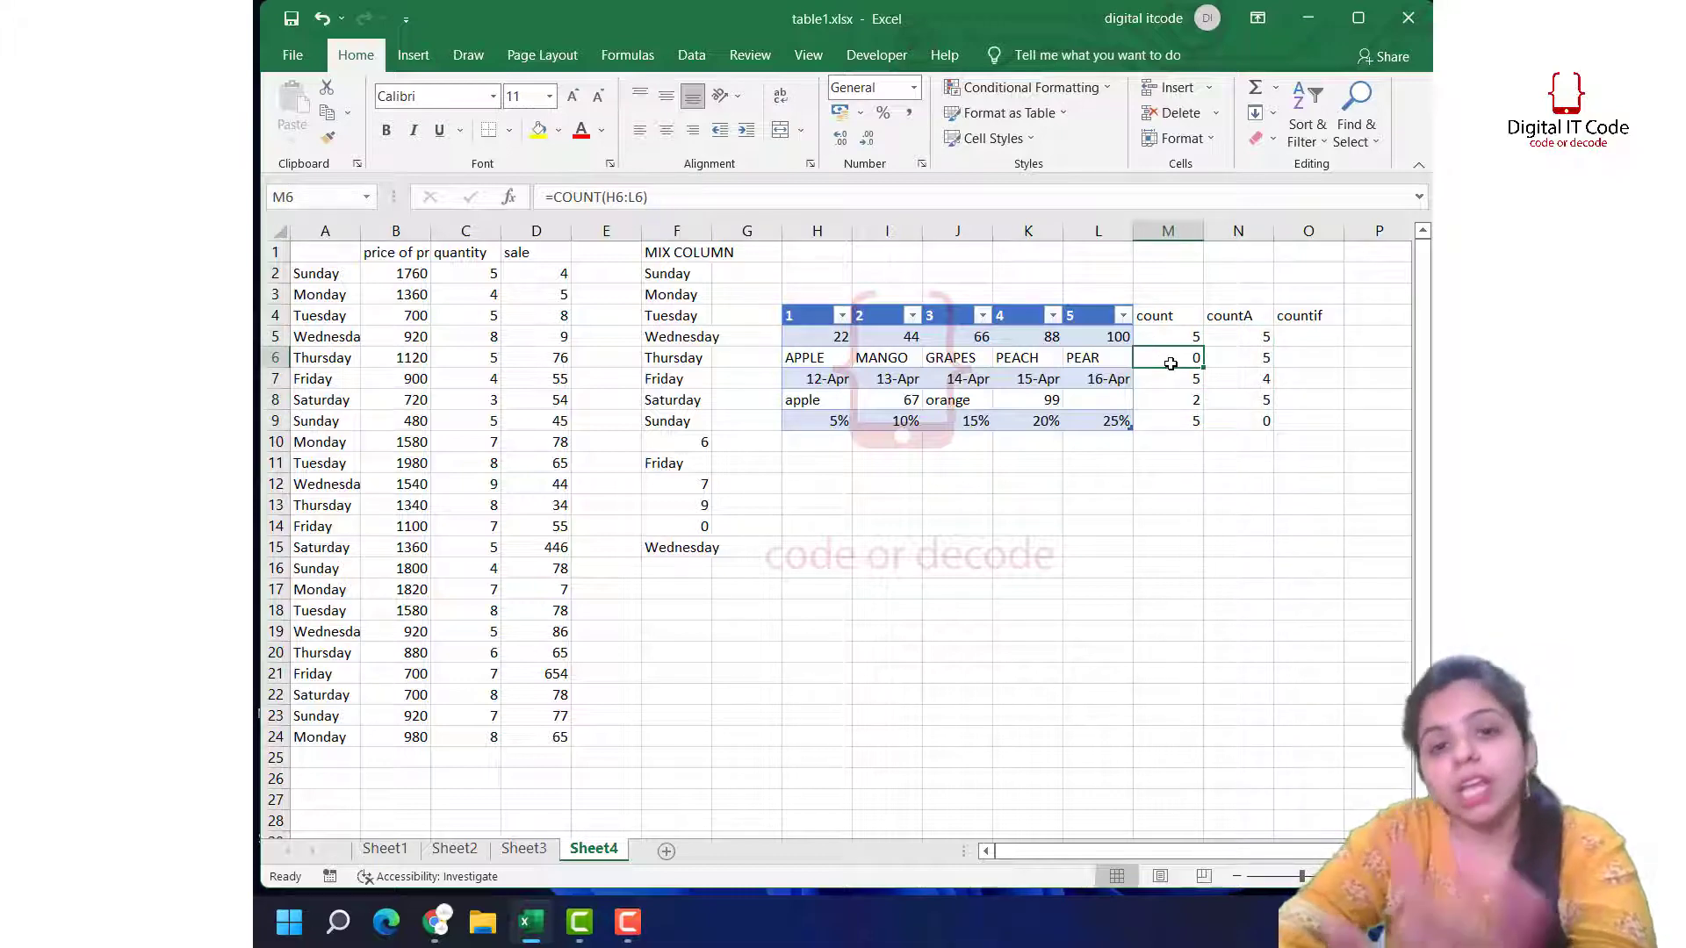
left_click(1259, 358)
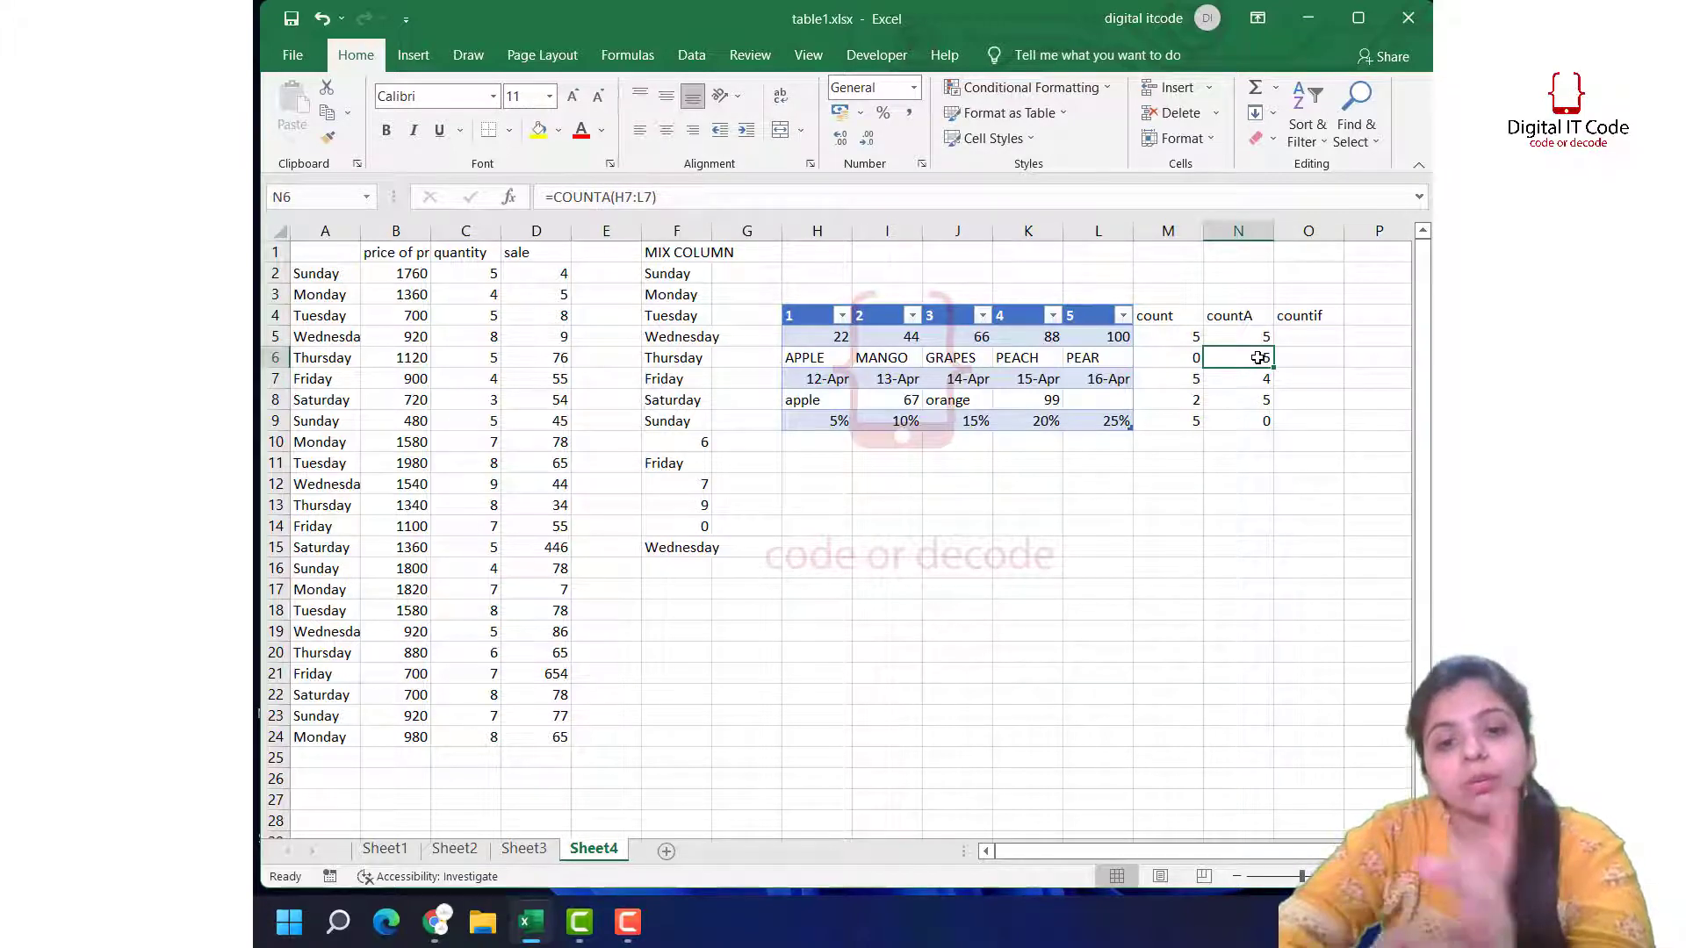
left_click(1256, 382)
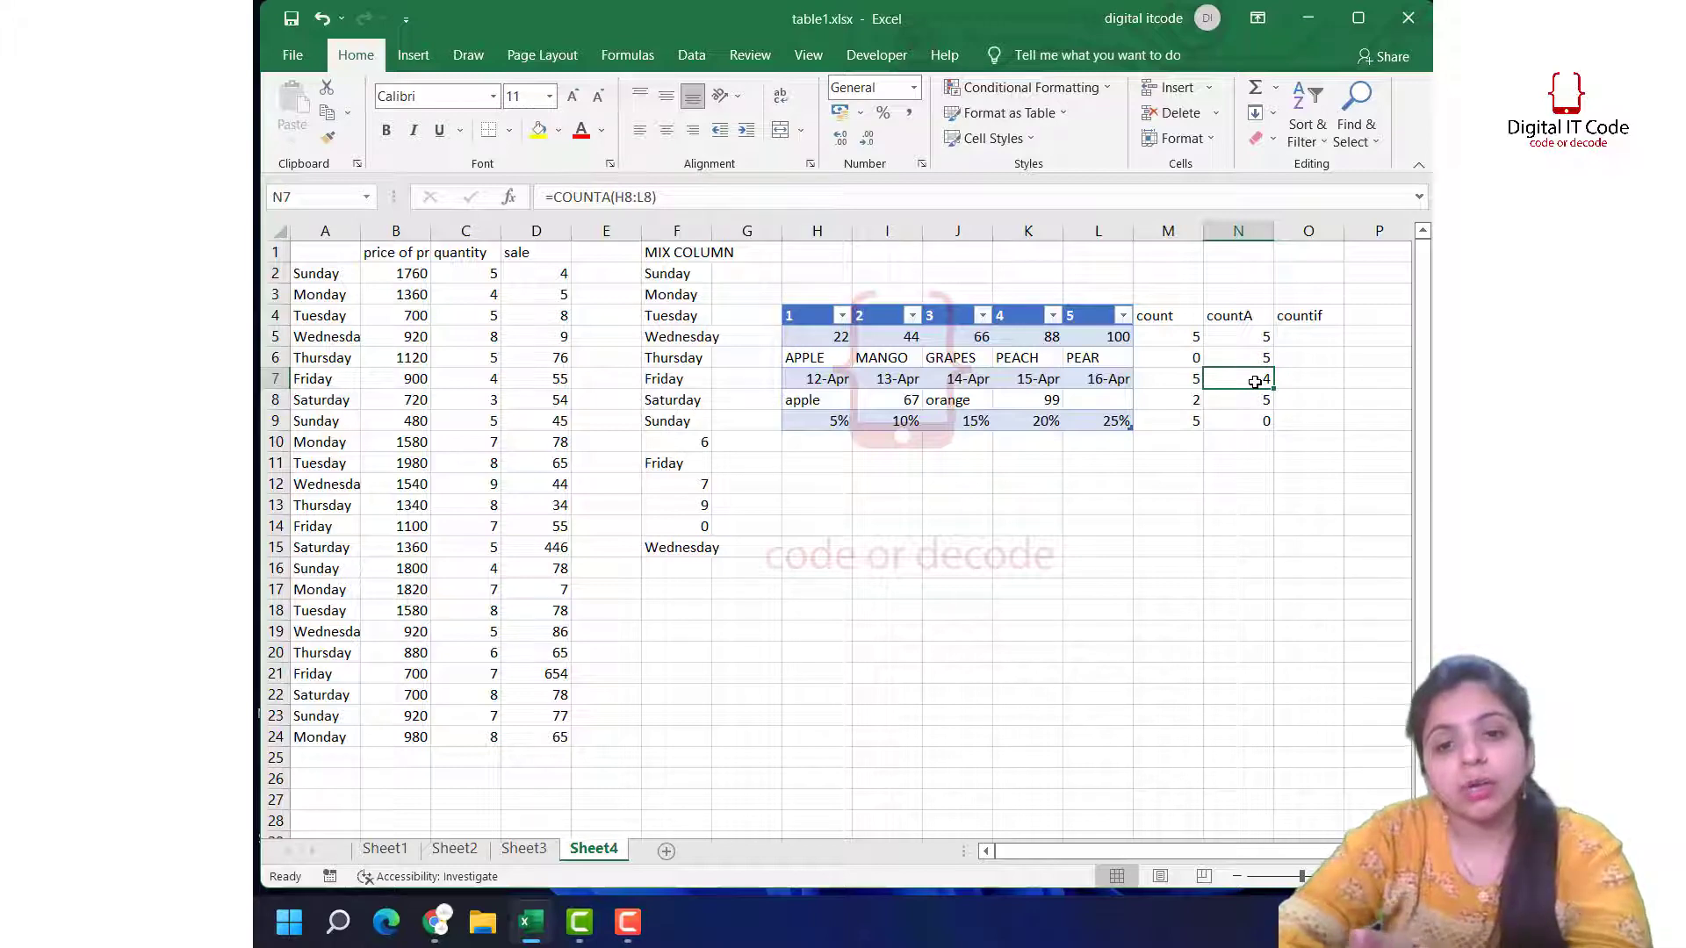
Step: Correct the COUNTA formula in N5 to =COUNTA(H5:L5)
left_click(1229, 334)
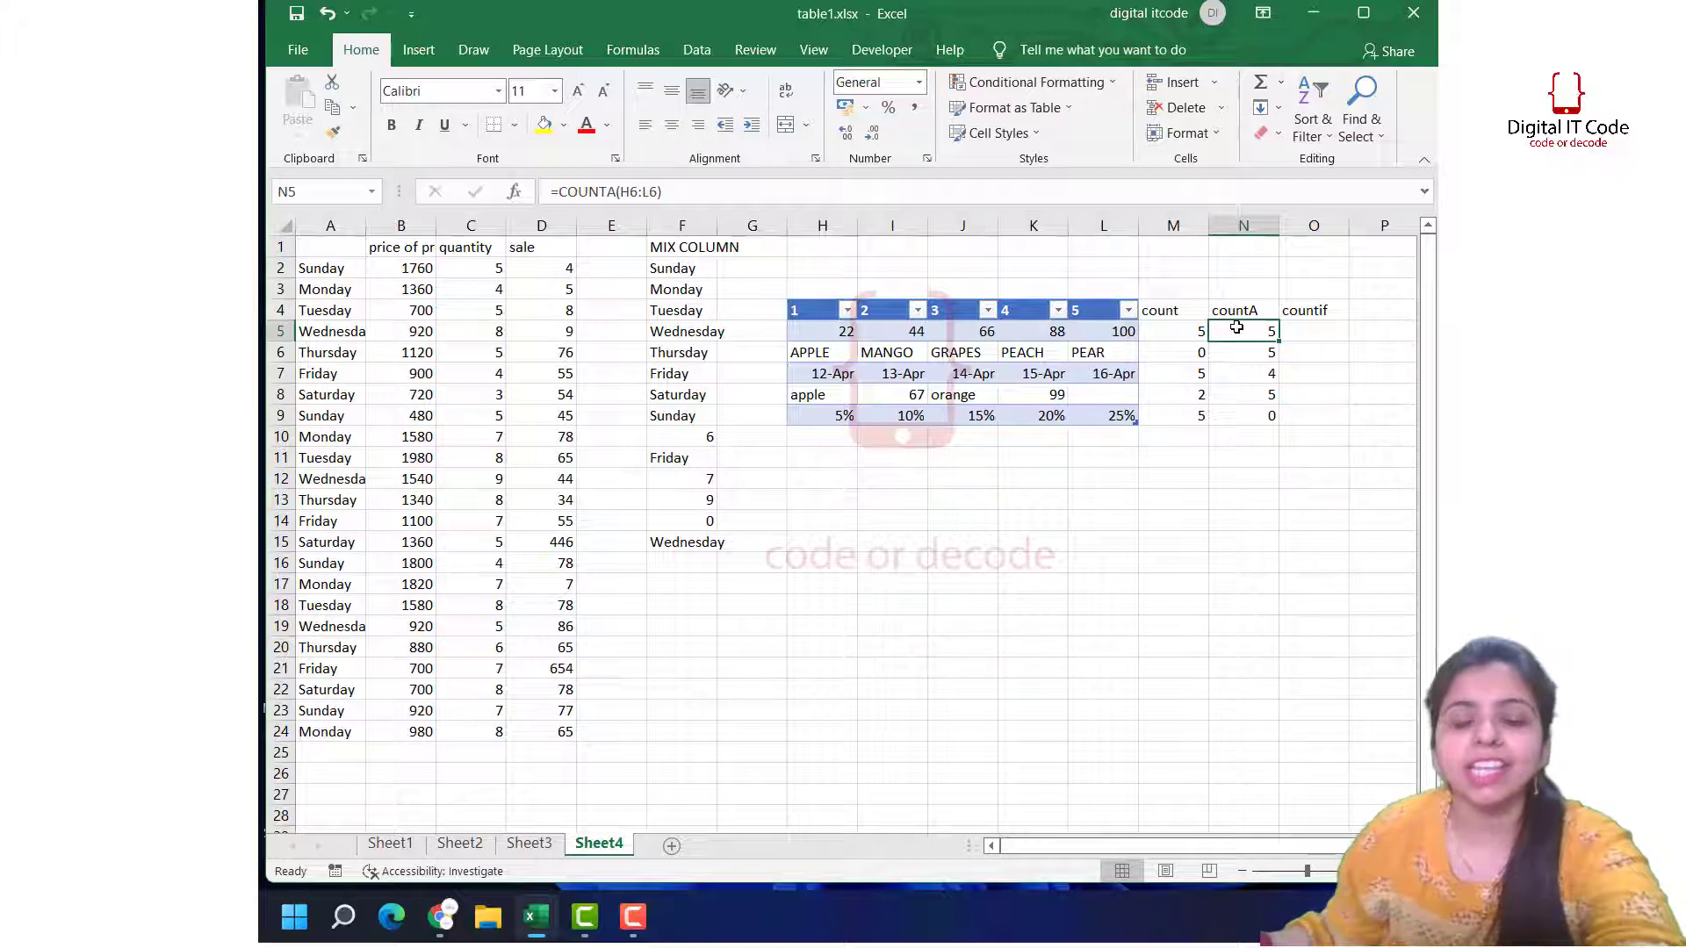
left_click(636, 192)
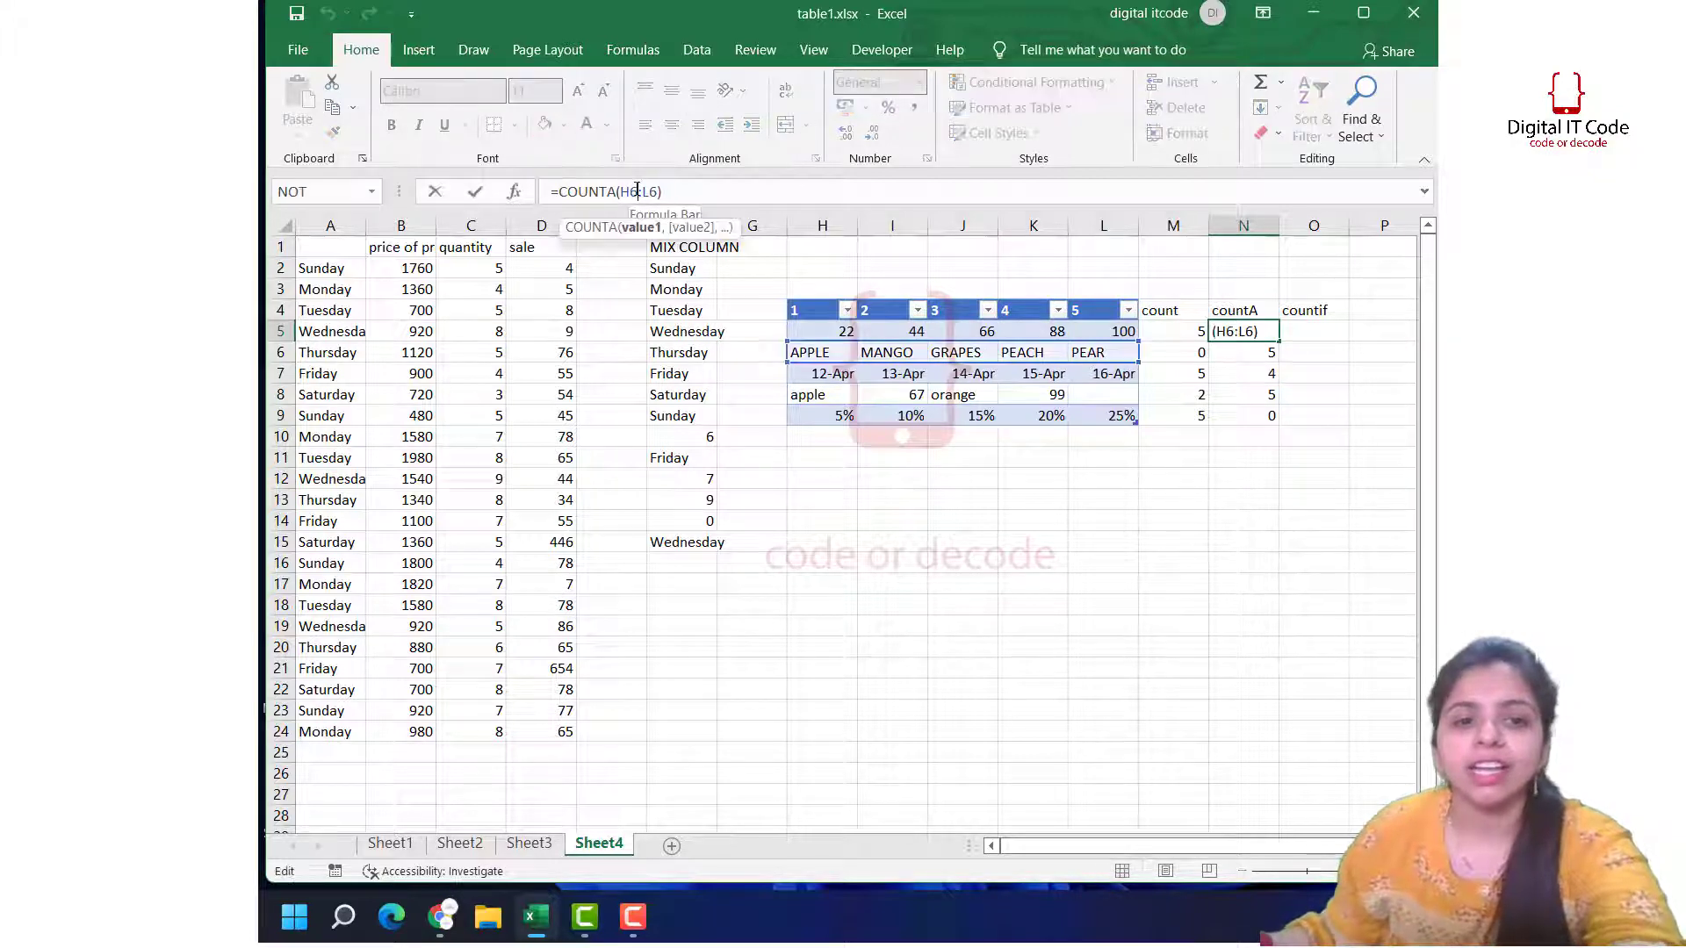
key("BackSpace")
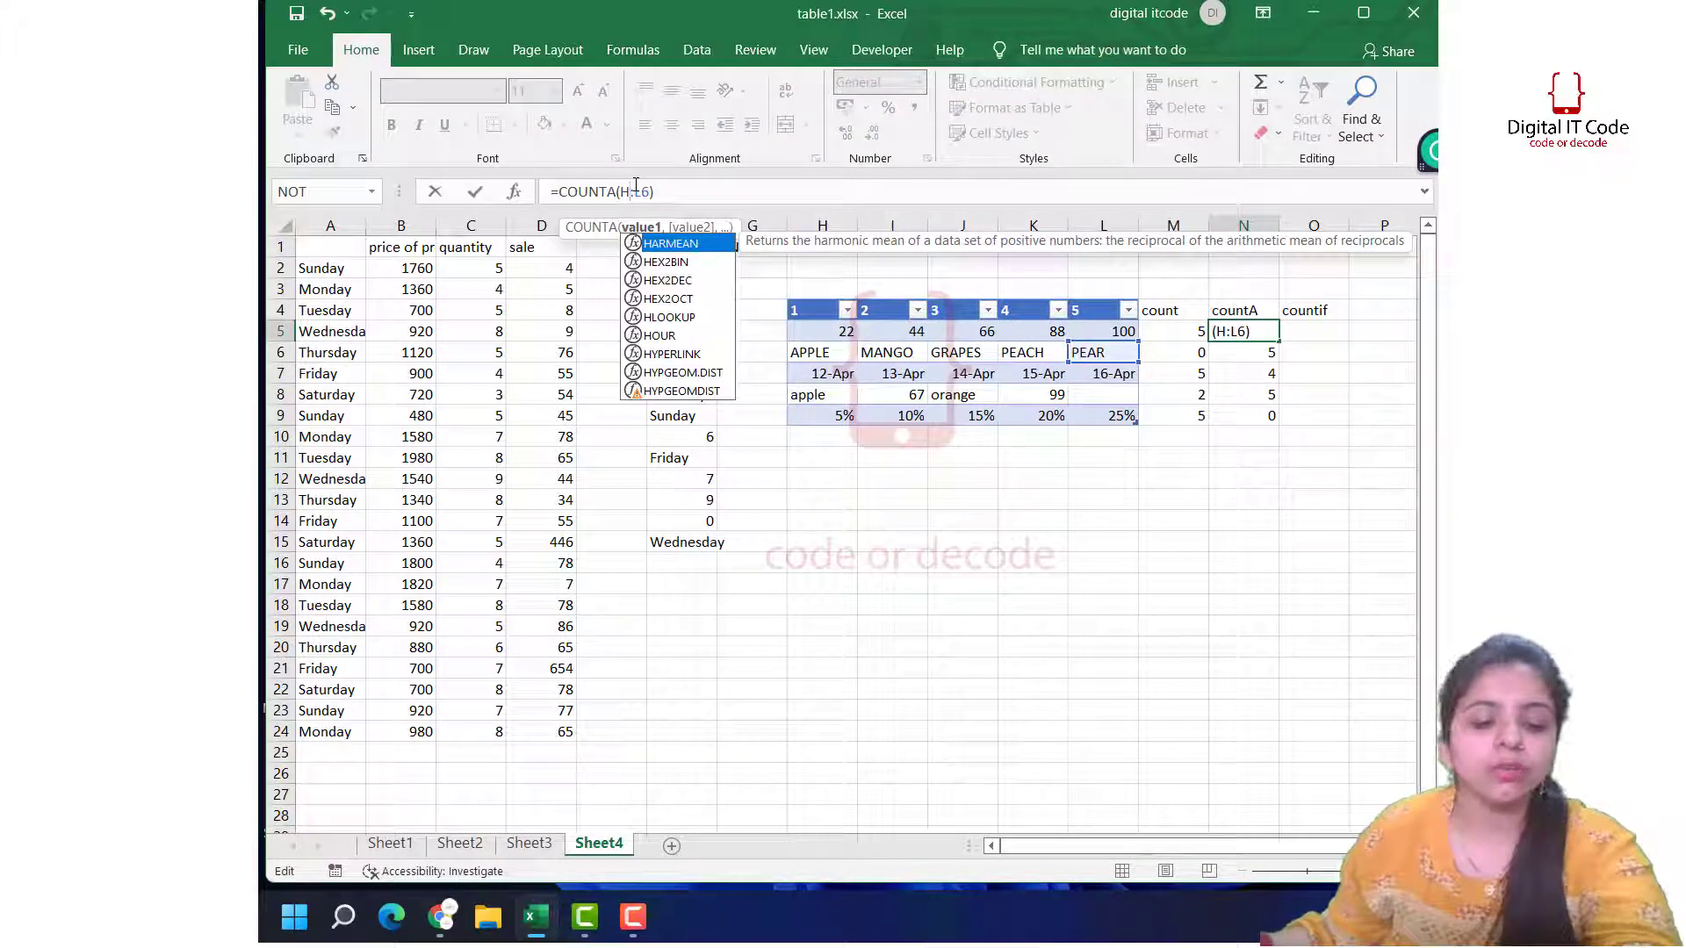
type("5")
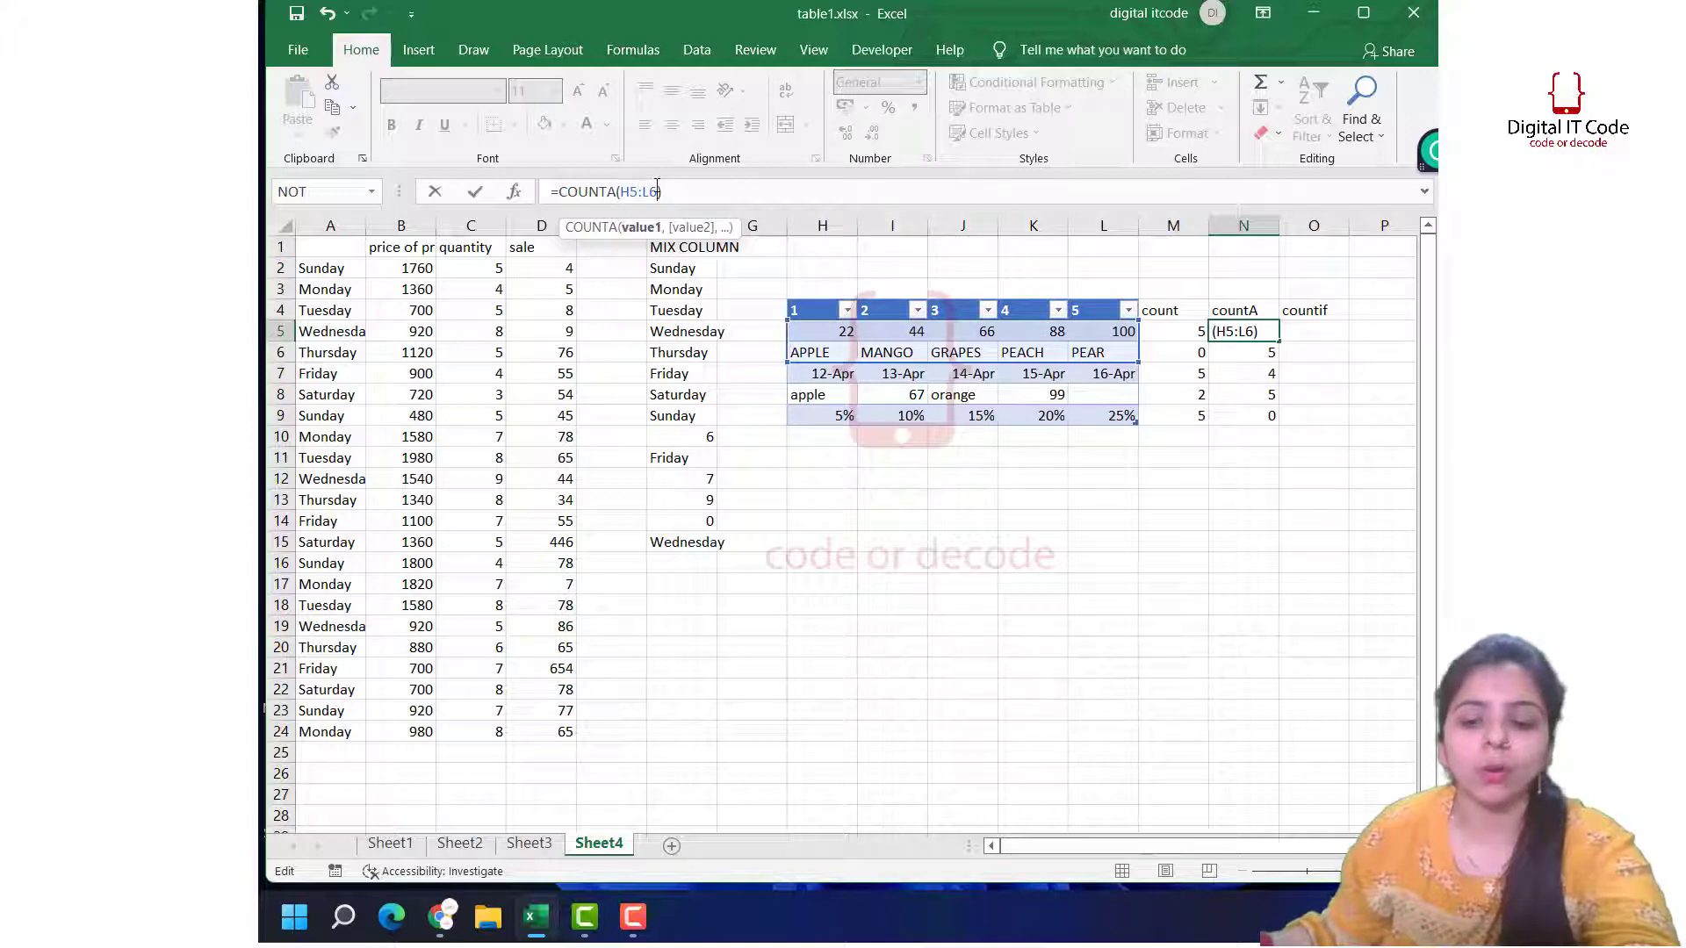
key("BackSpace")
type("5")
key("Return")
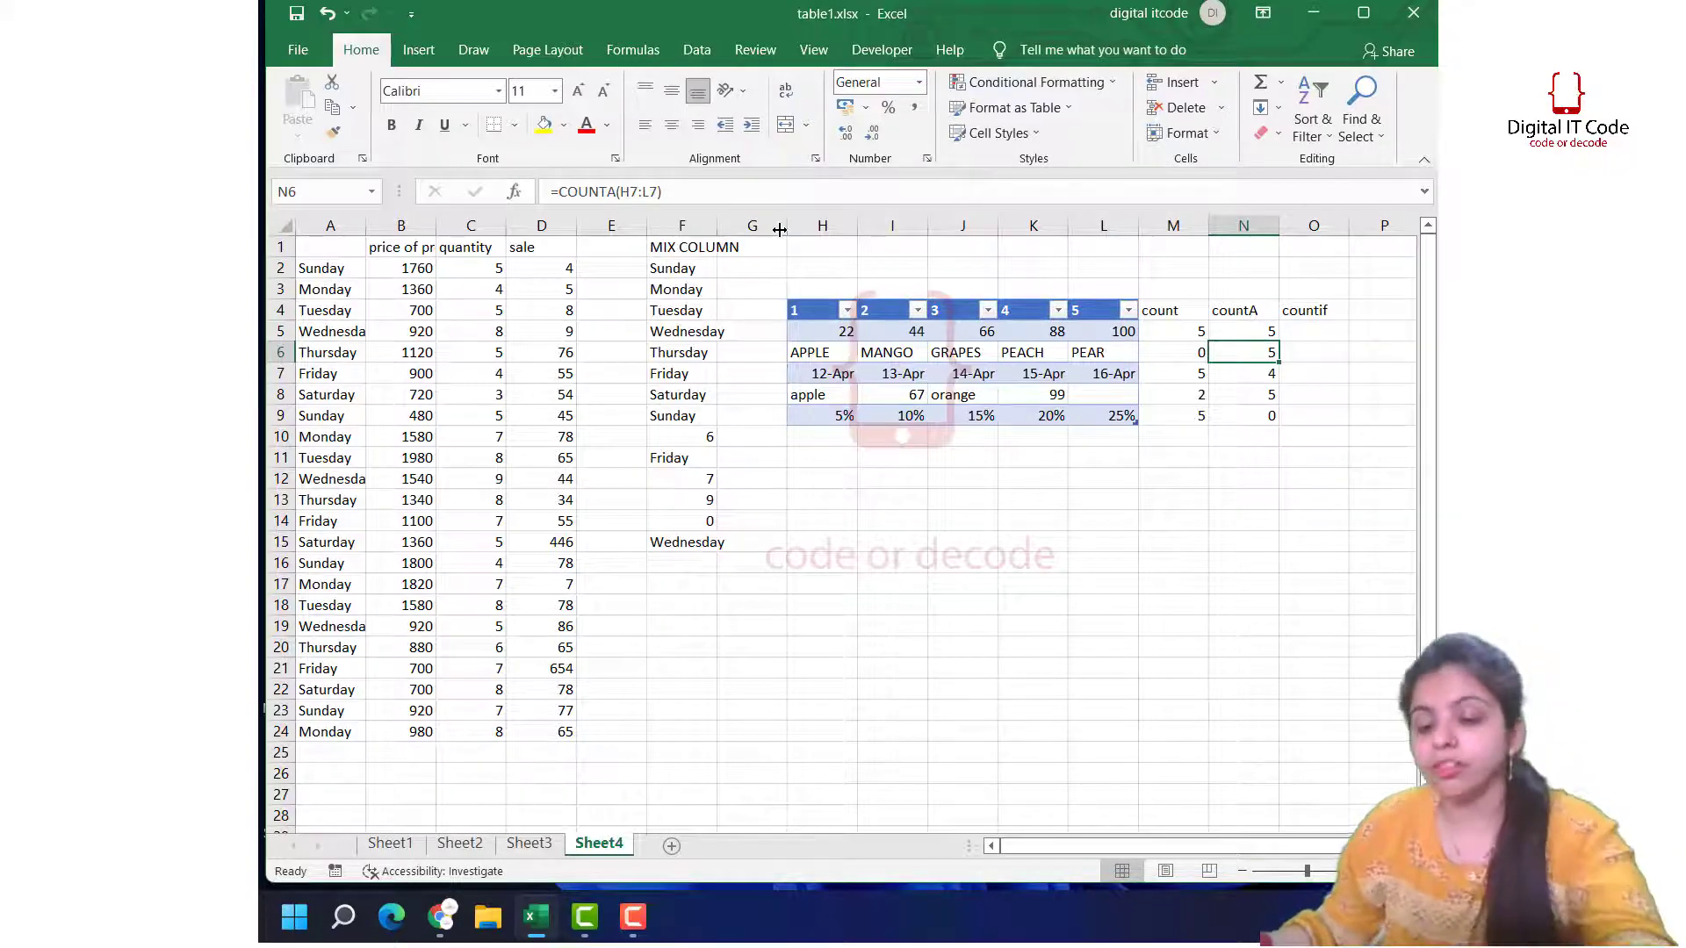
Step: Fill the corrected COUNTA formula from N5 down to N9
key("shift+Down")
key("Up")
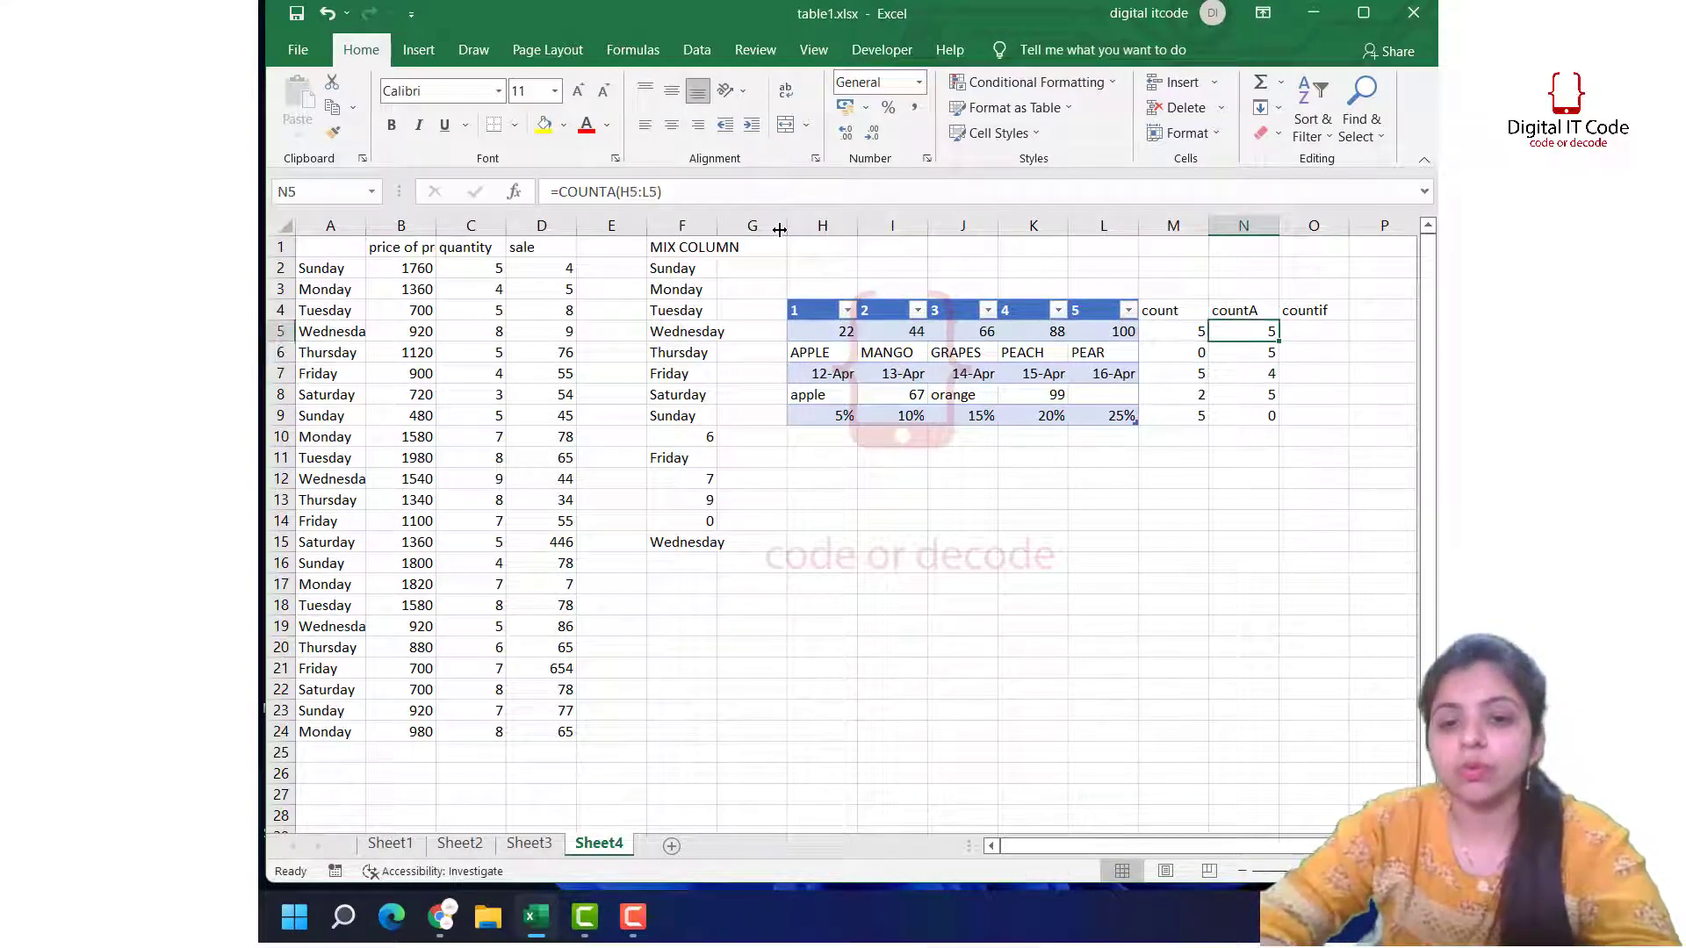
key("Down")
key("Up")
key("shift+Down")
key("shift+Down")
key("shift+Down")
key("shift+Down")
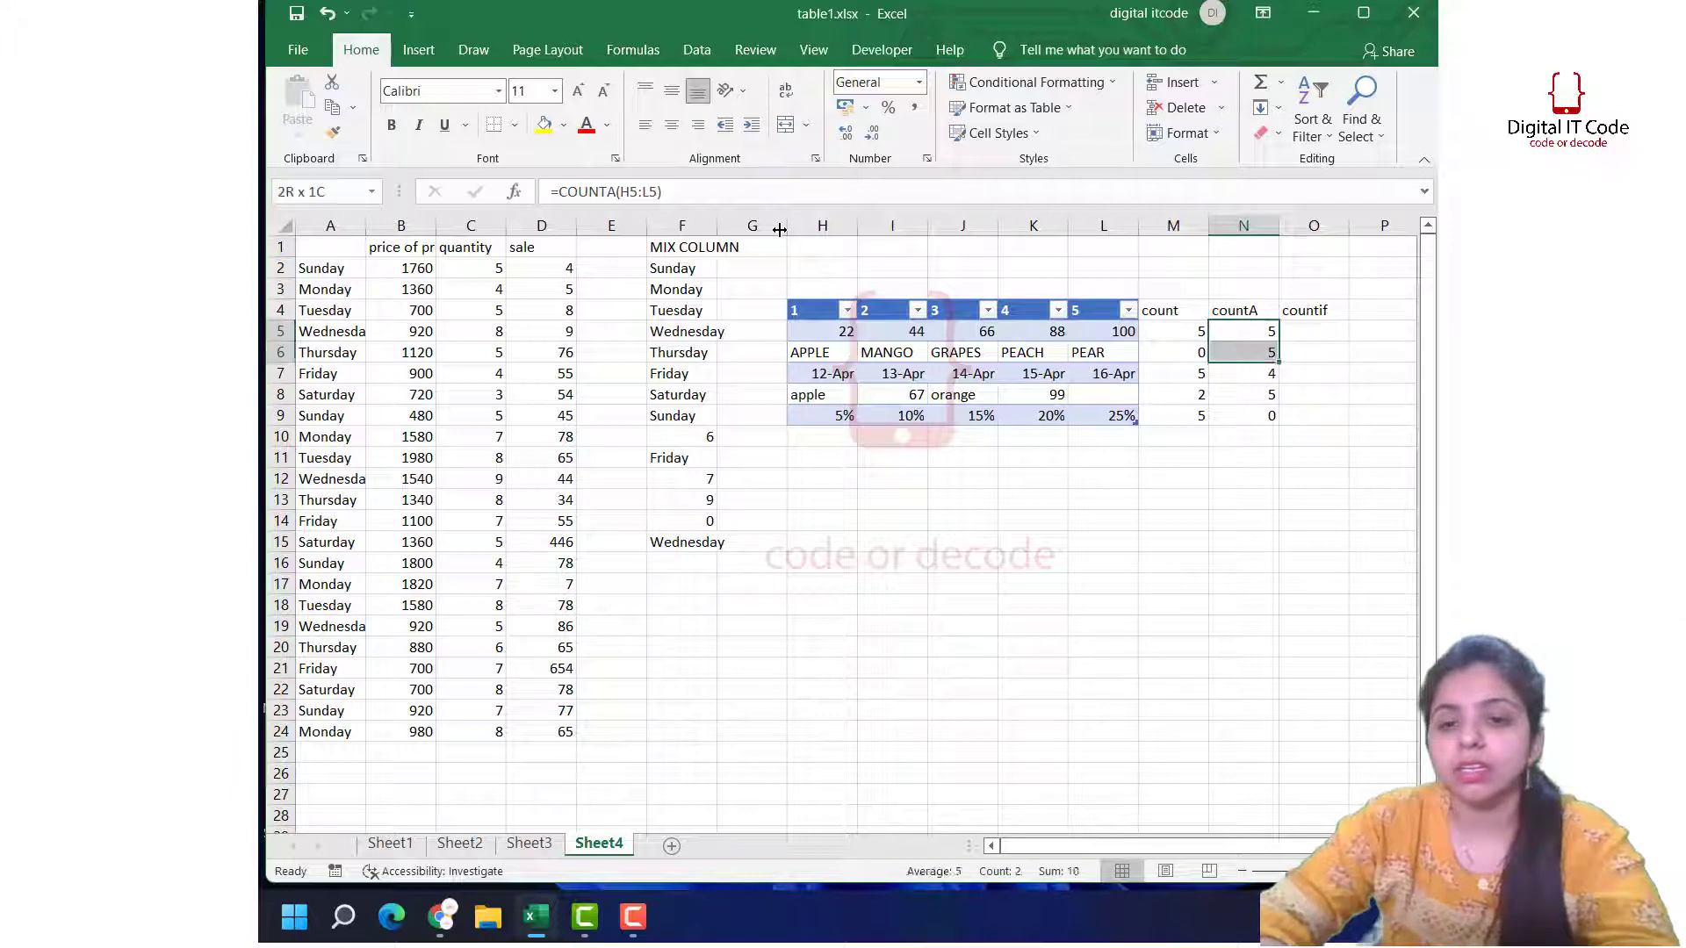
key("ctrl+d")
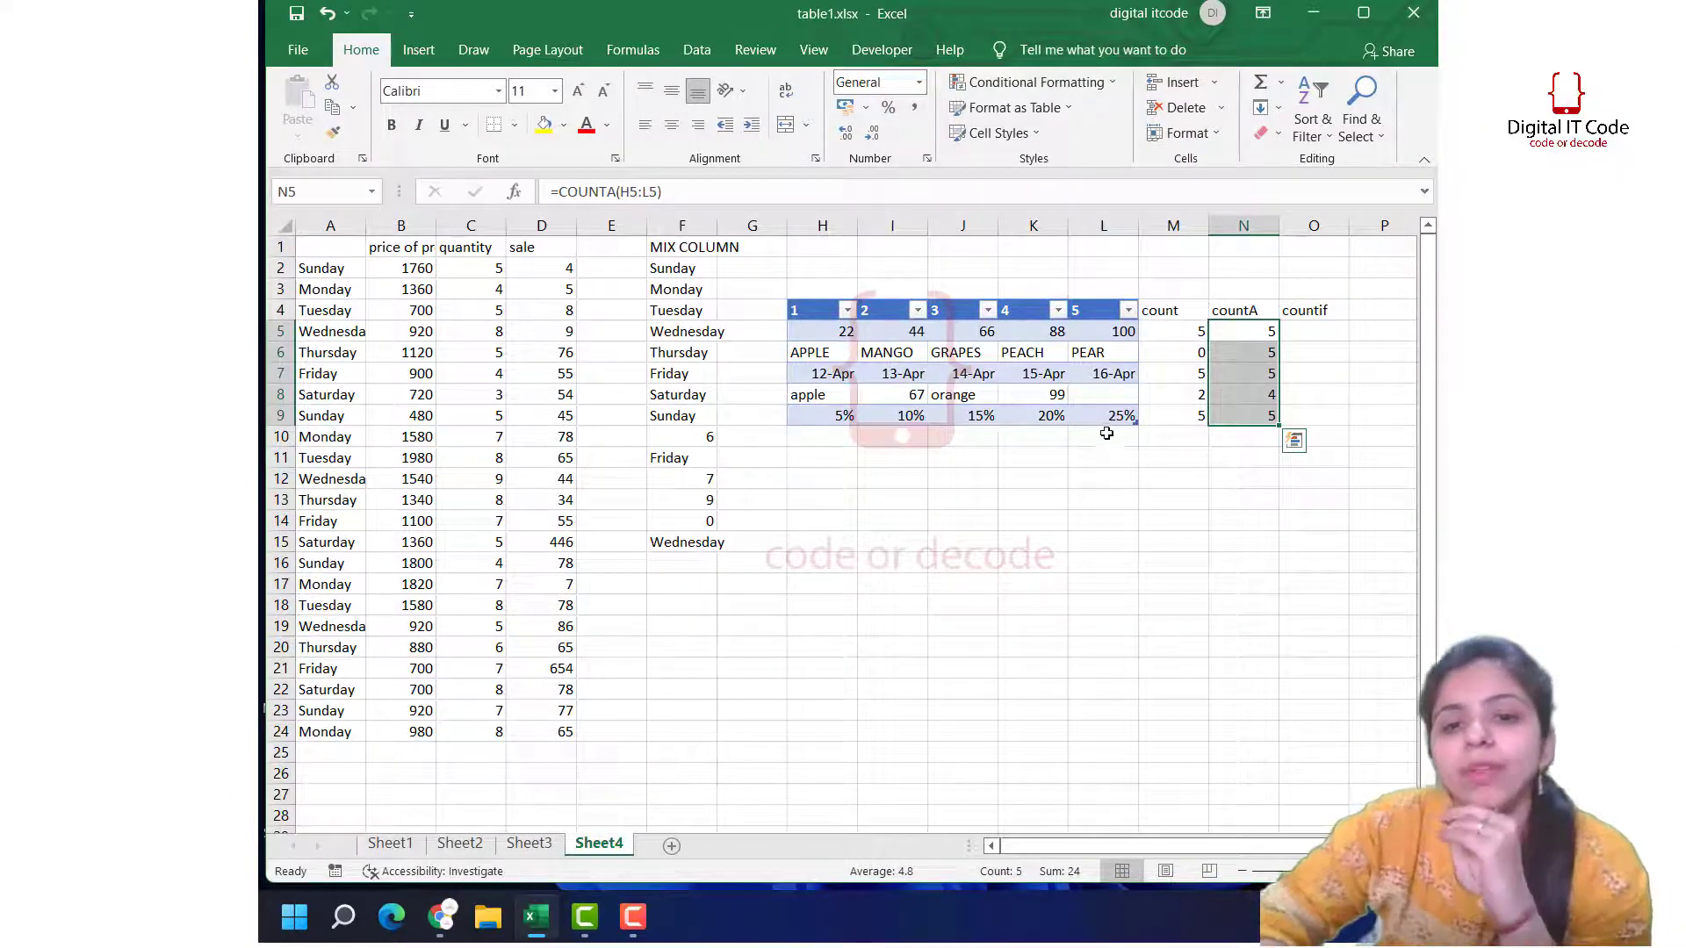
left_click(1232, 460)
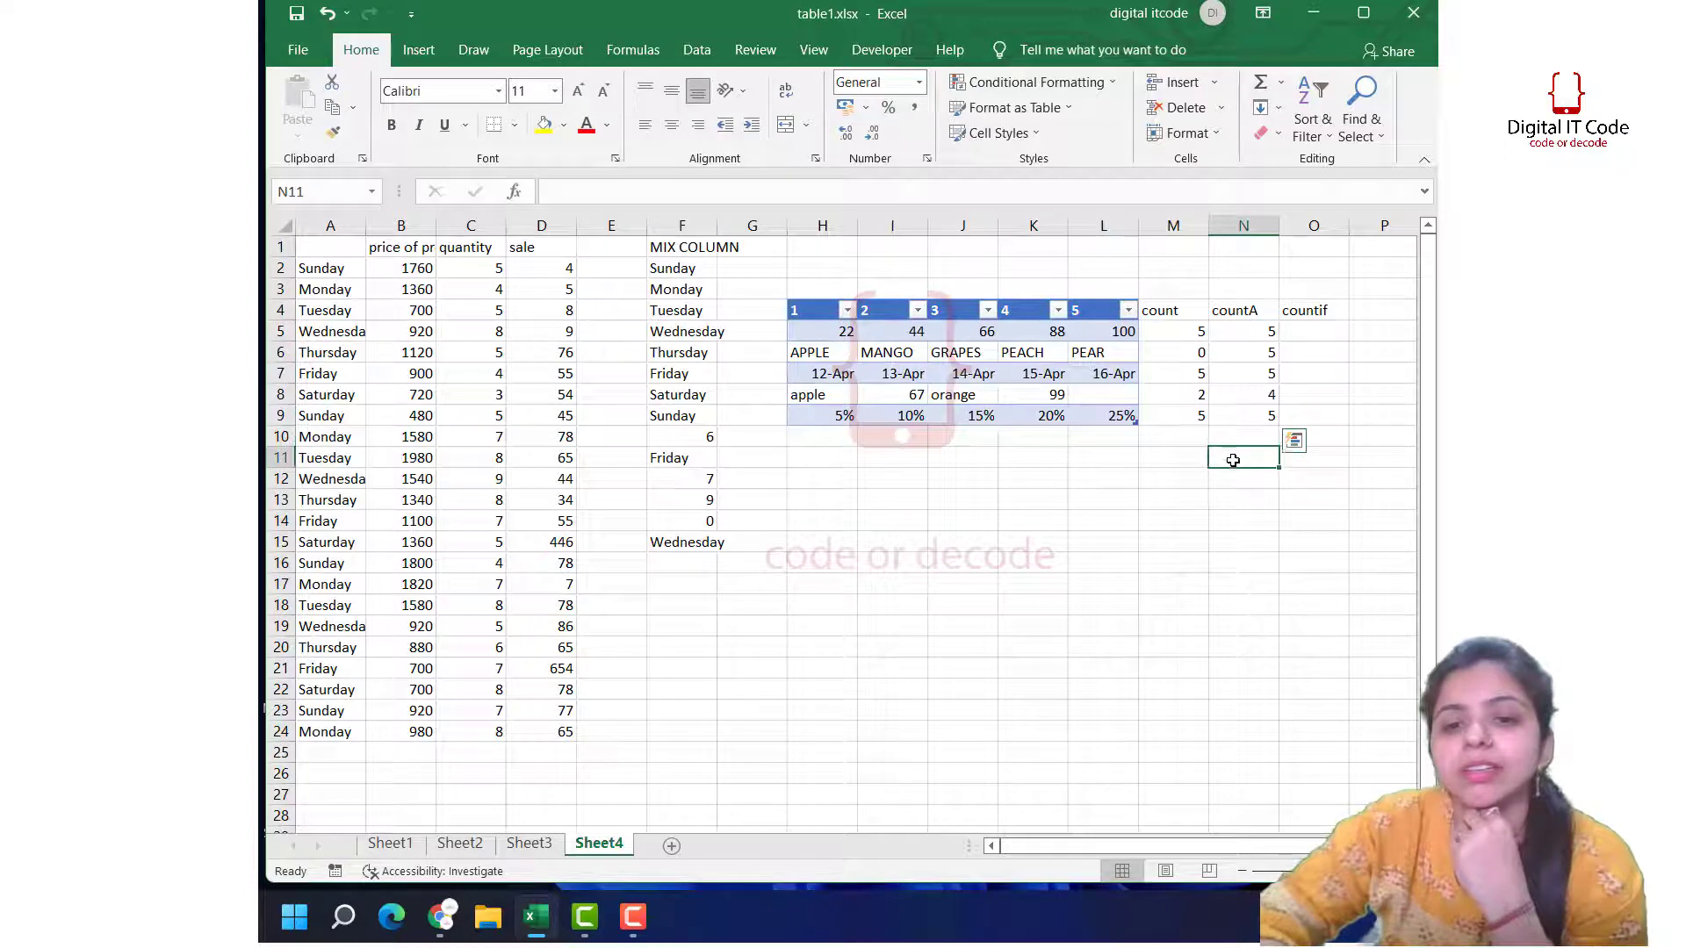
Step: Examine the COUNTA formulas and results in N5 to N9 against the table rows they cover
left_click(1248, 327)
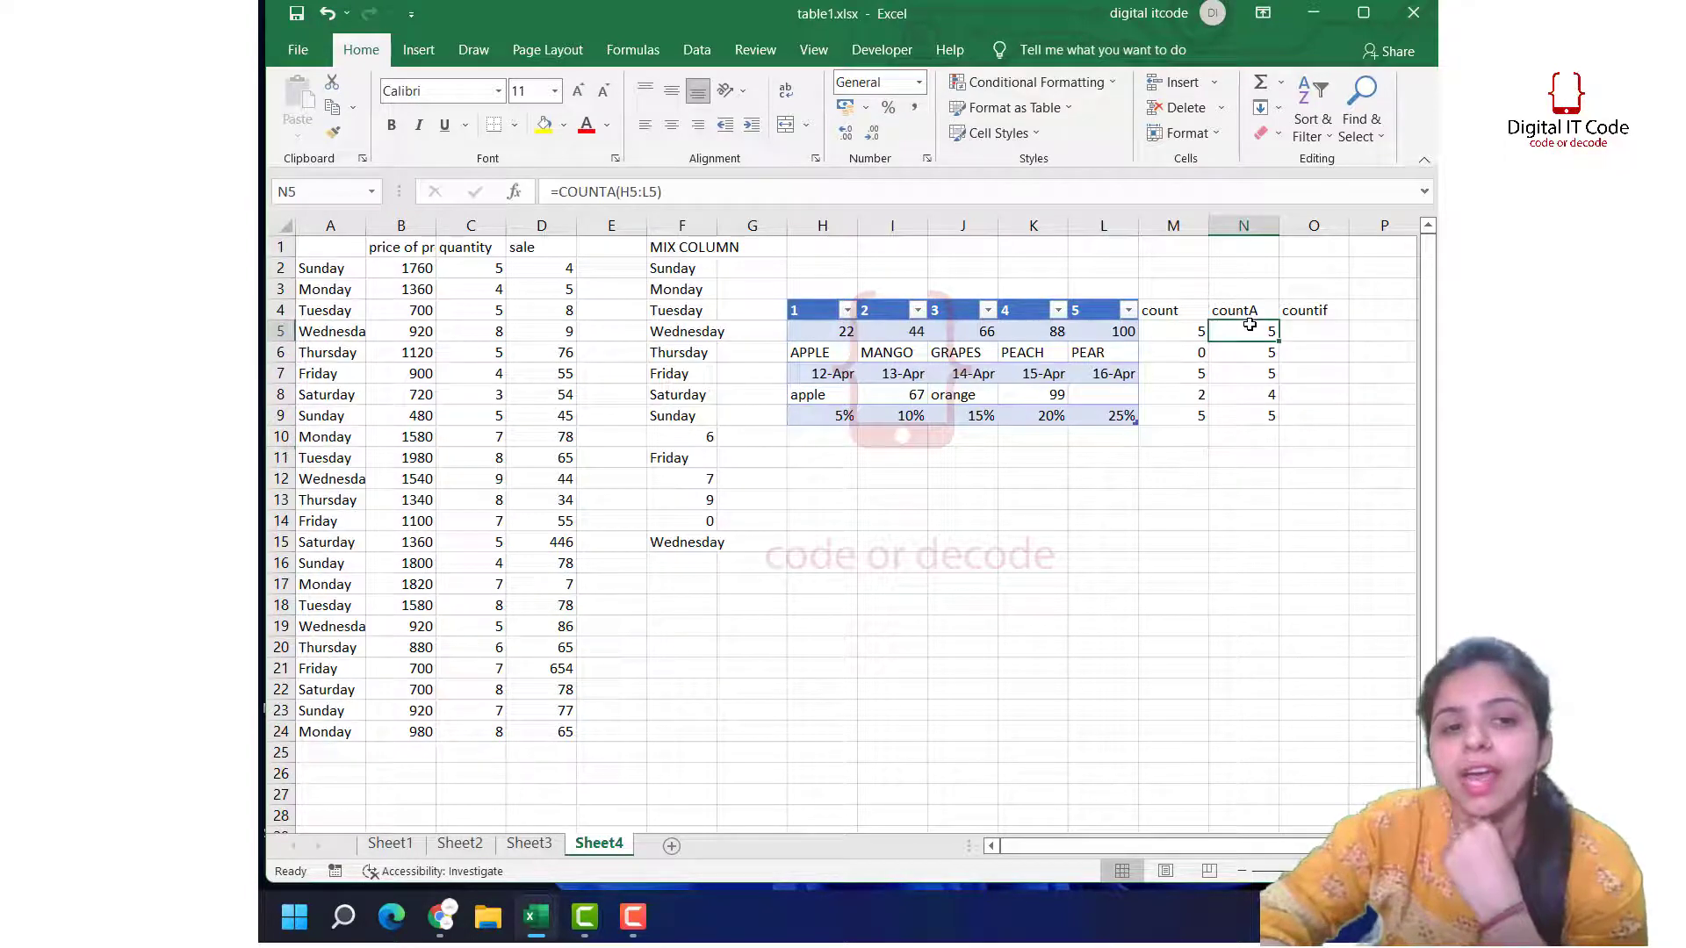
left_click(1245, 431)
left_click(1244, 414)
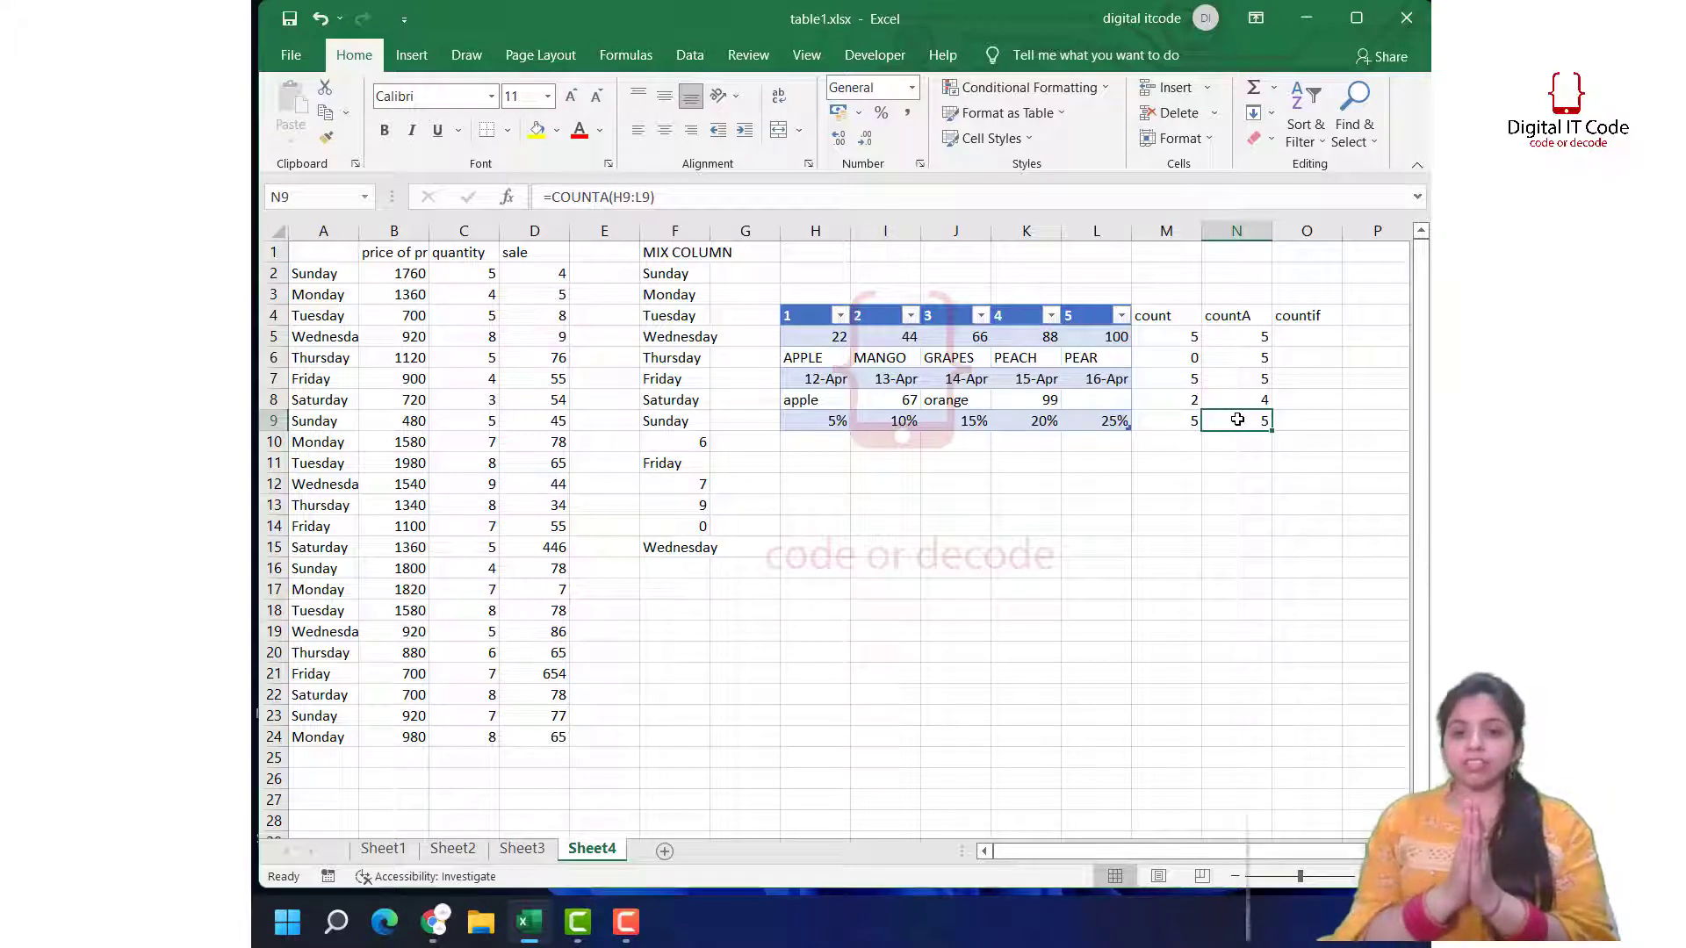
left_click(1250, 366)
left_click_drag(1223, 383, 1226, 409)
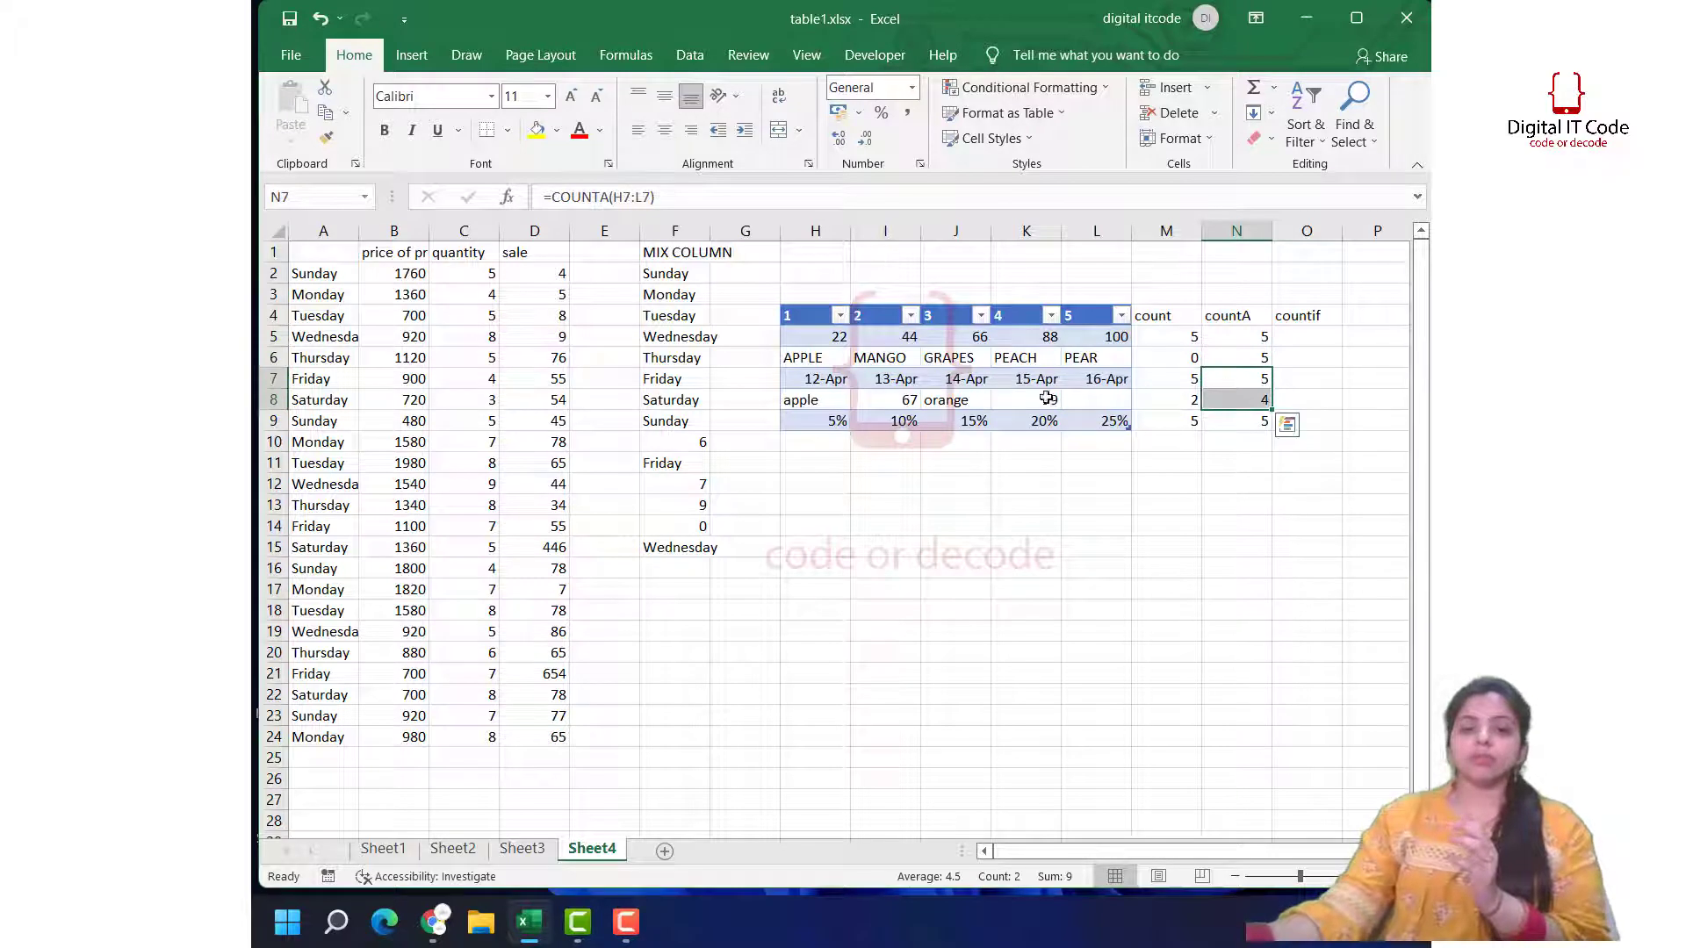
left_click(1227, 383)
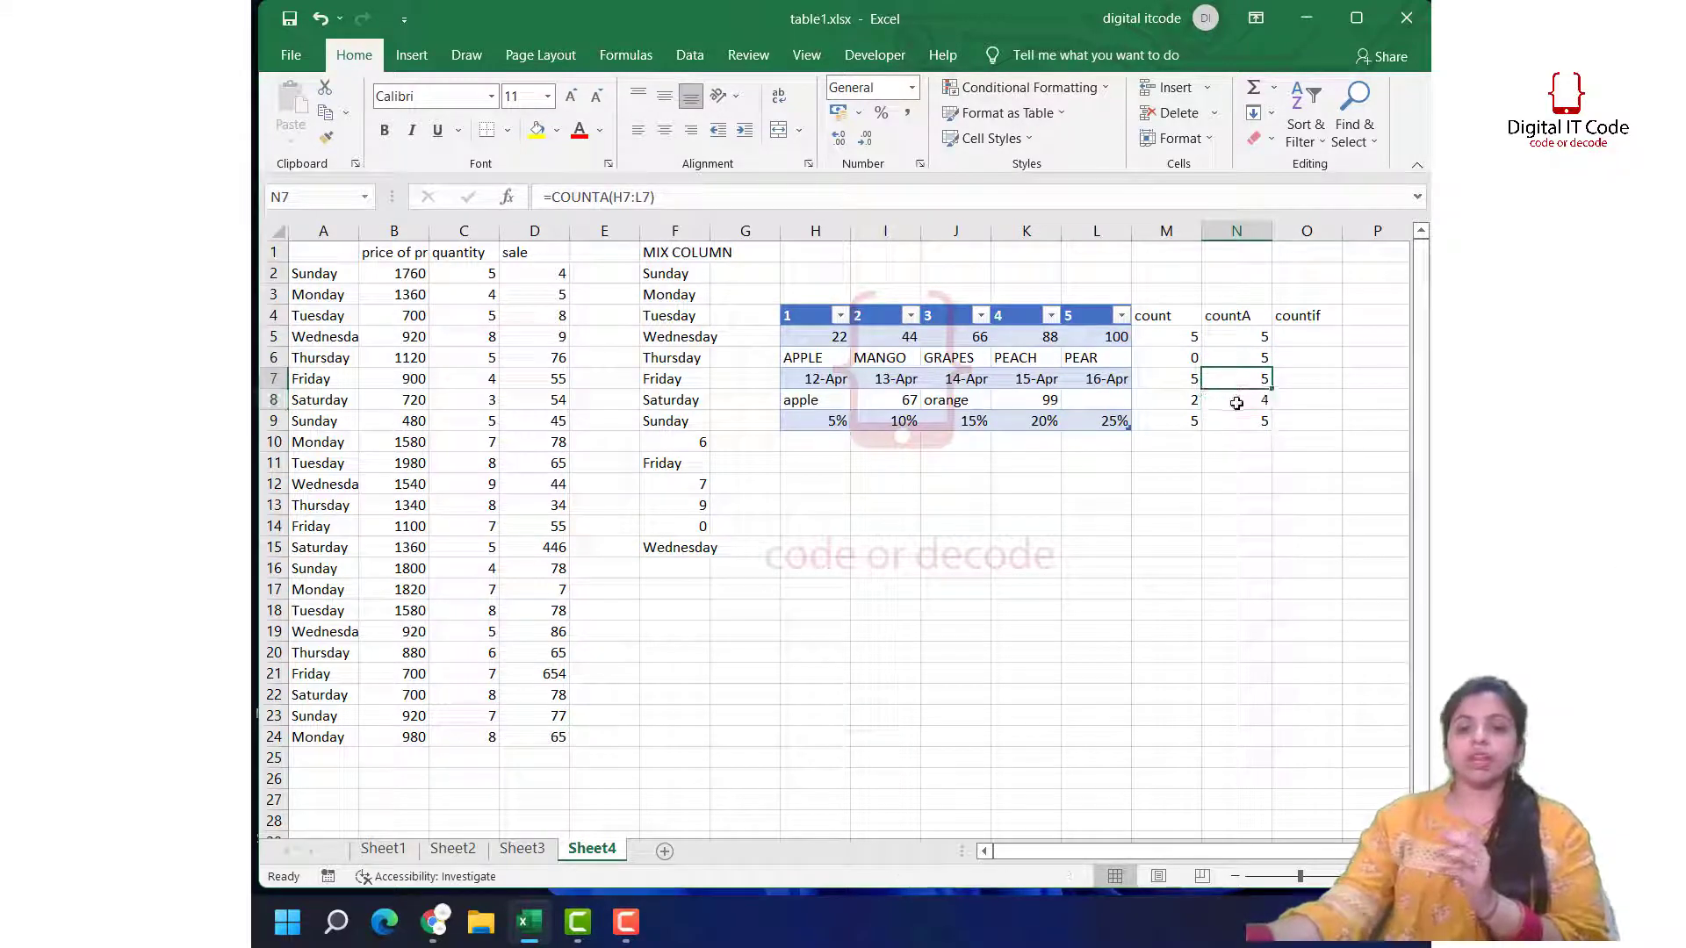
left_click(1236, 403)
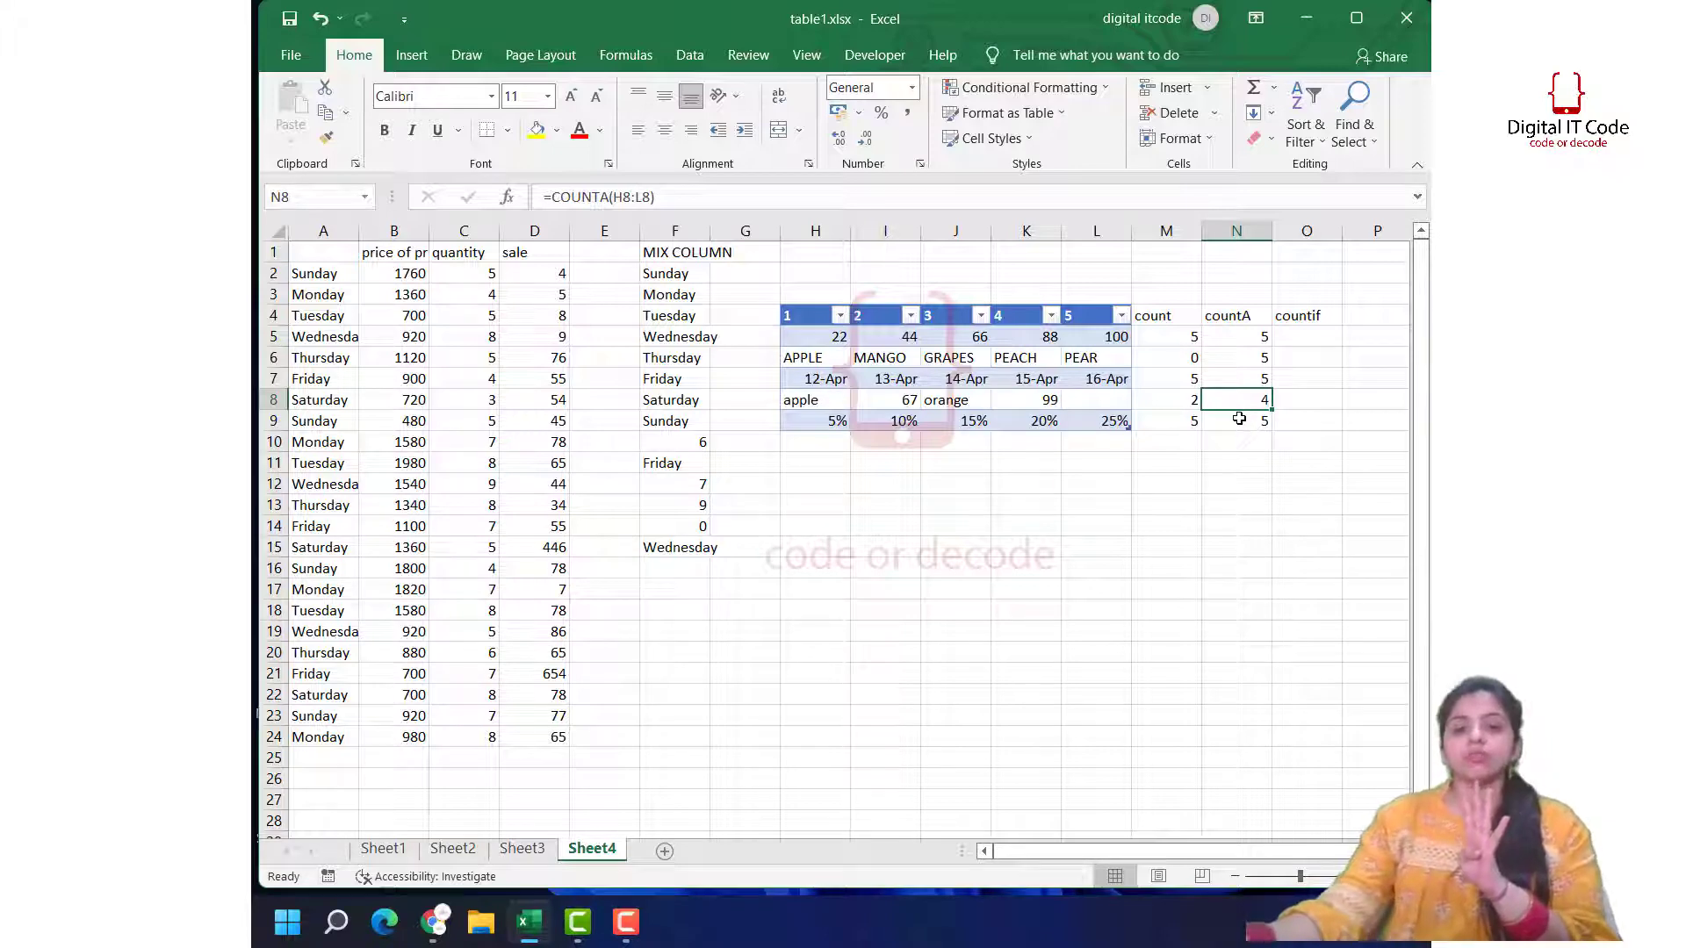
left_click(1238, 425)
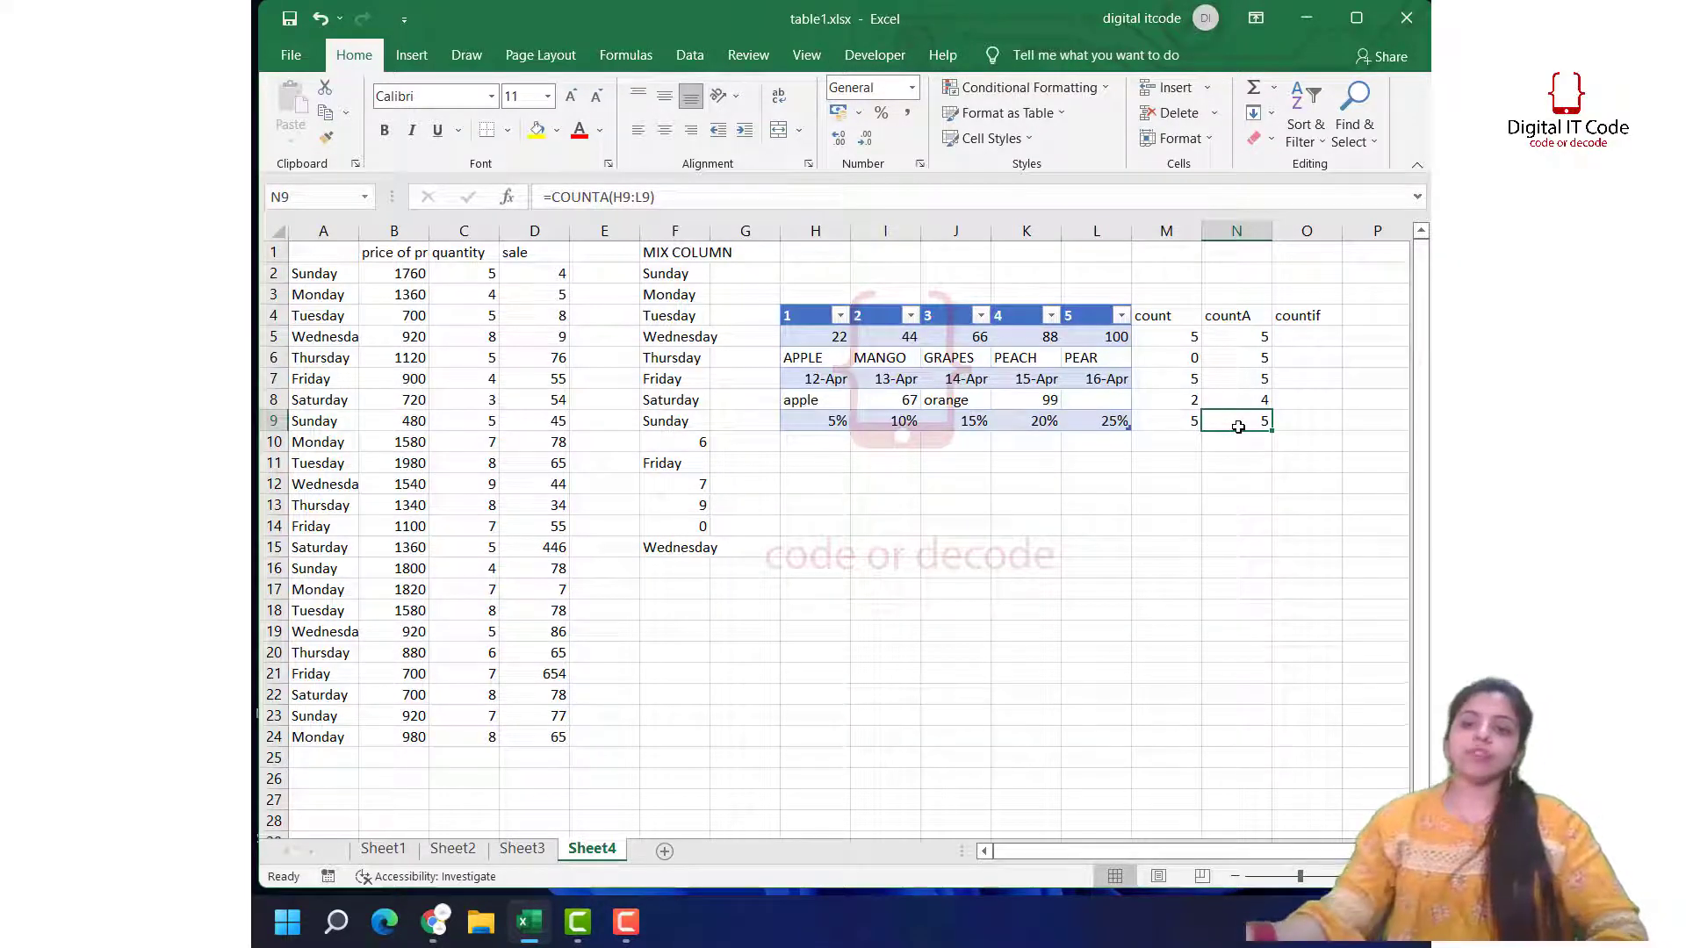
Step: Clear the 15% and 20% values from J9 and K9 to test both count columns with blank cells
left_click(980, 427)
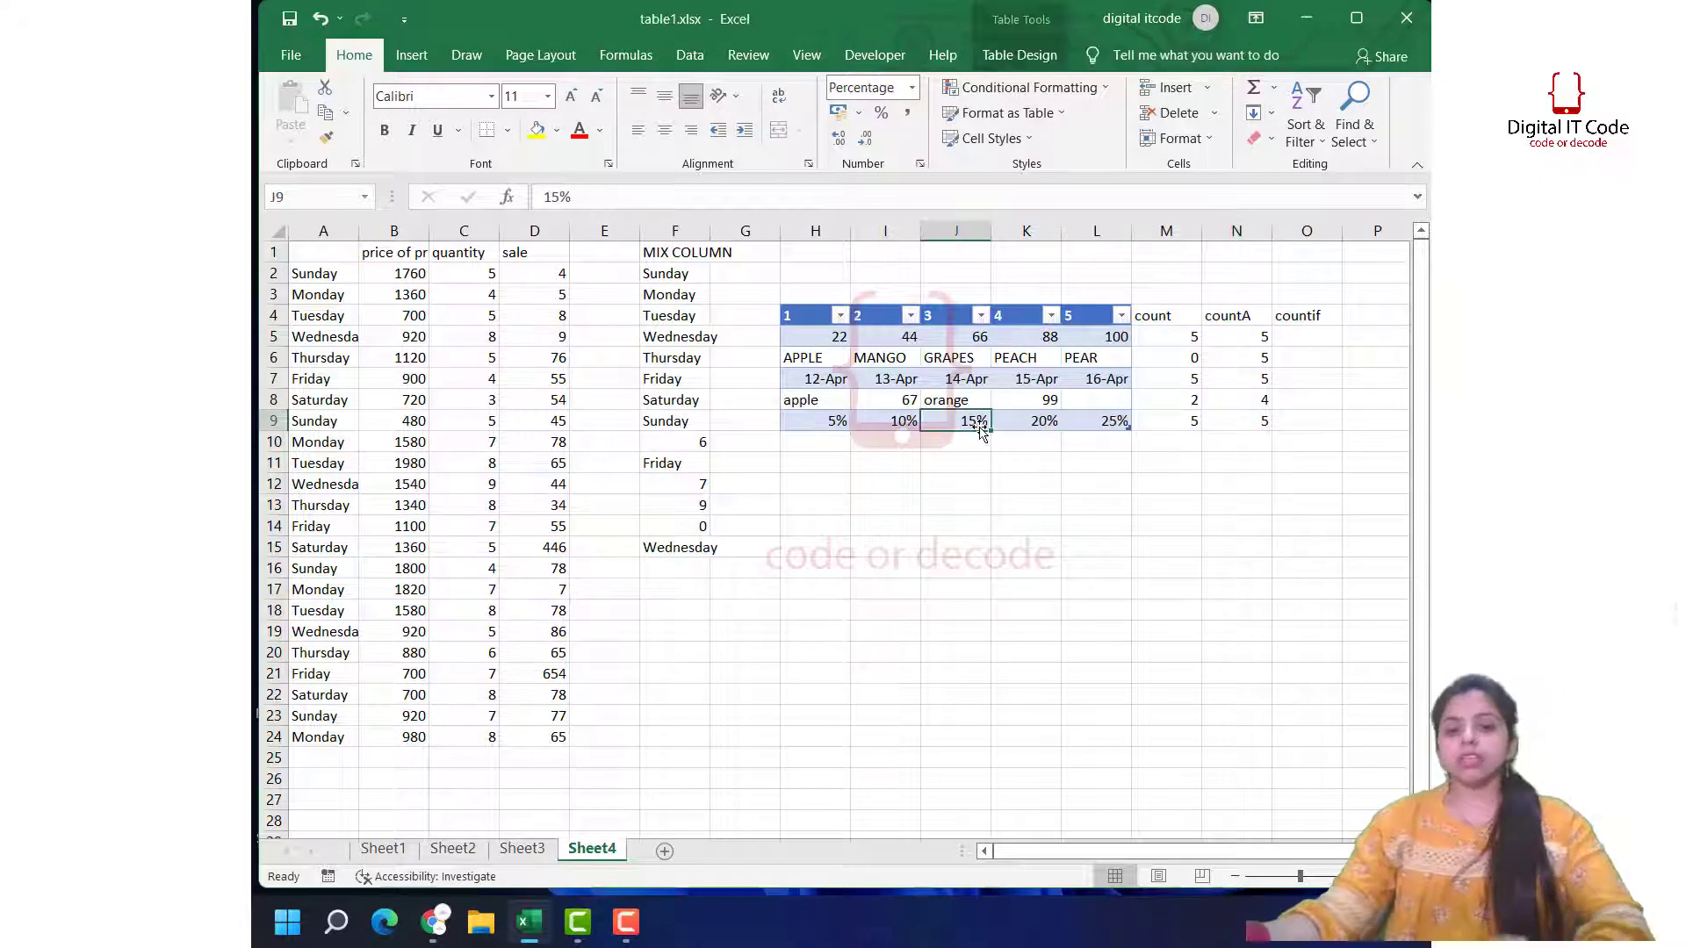
key("Delete")
left_click(1047, 417)
key("Delete")
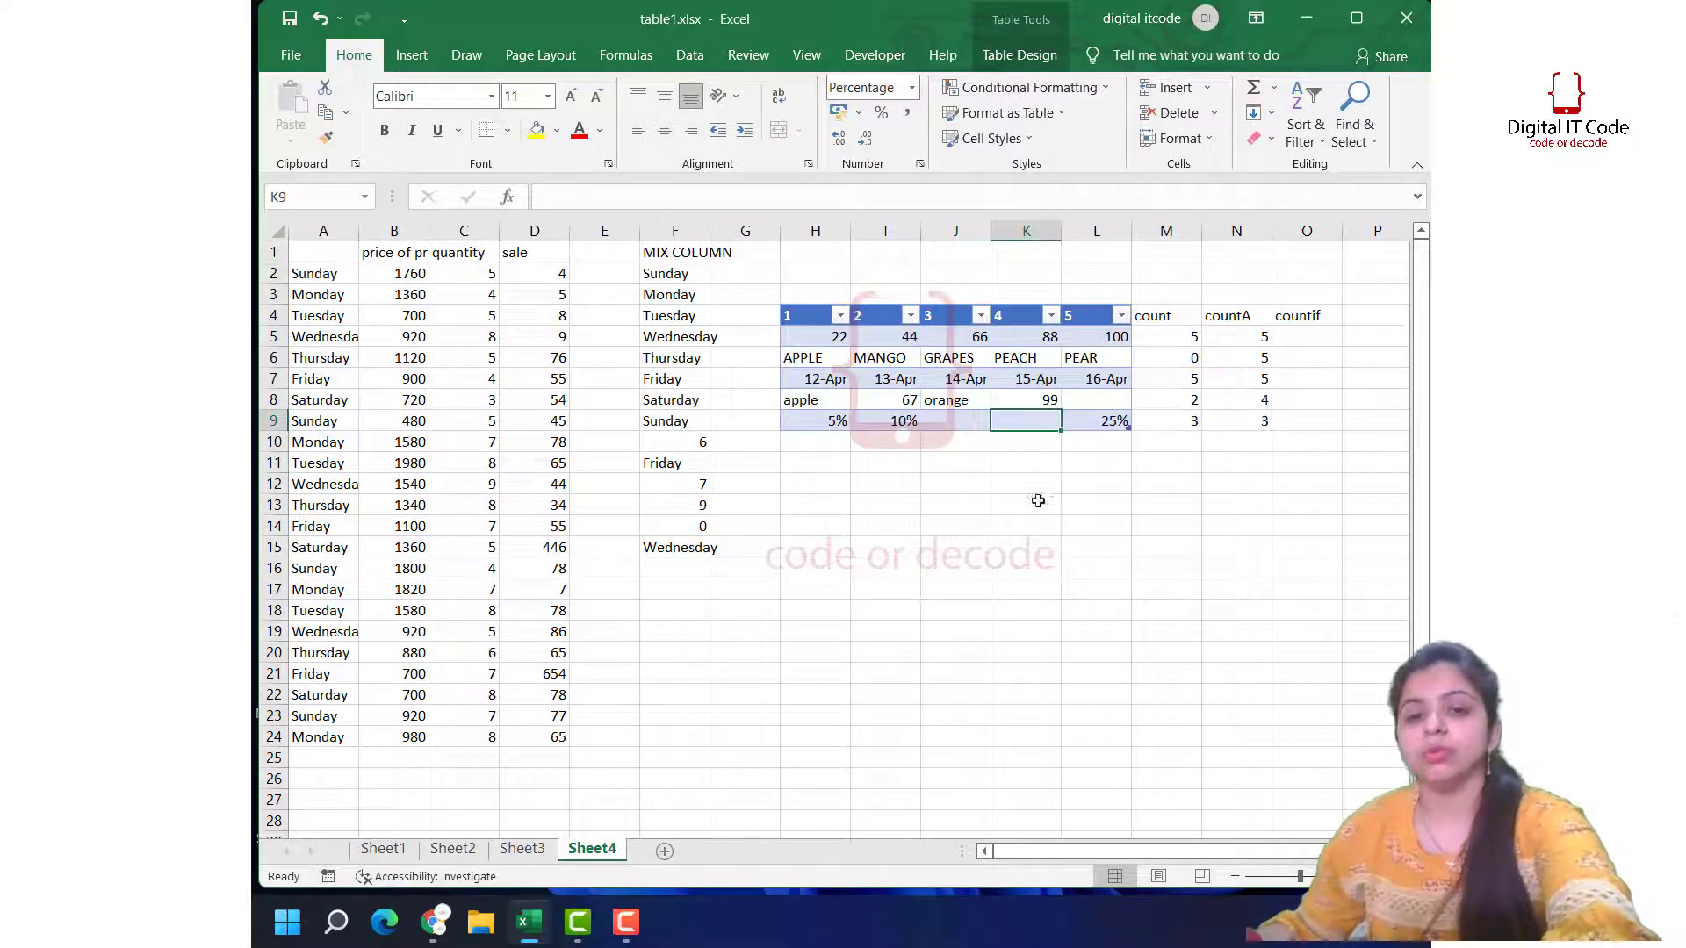
left_click(1049, 544)
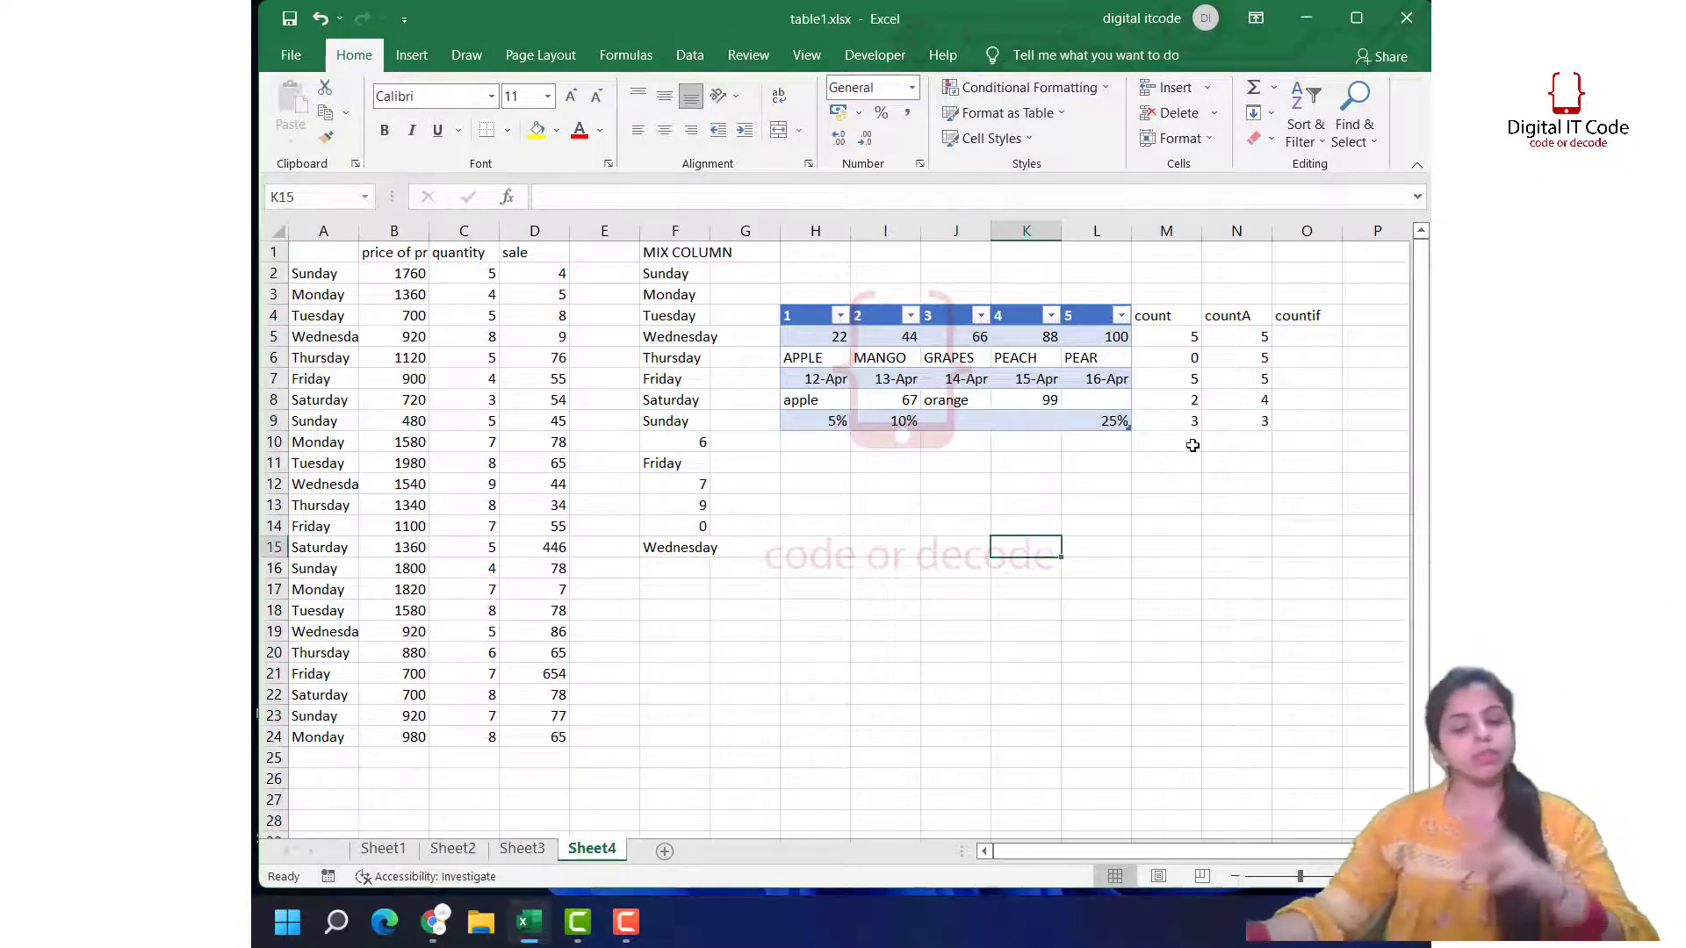
Step: Complete the formula in P5 as =COUNTIF(H5:L5,">44") to count the row's values above 44
left_click(1301, 335)
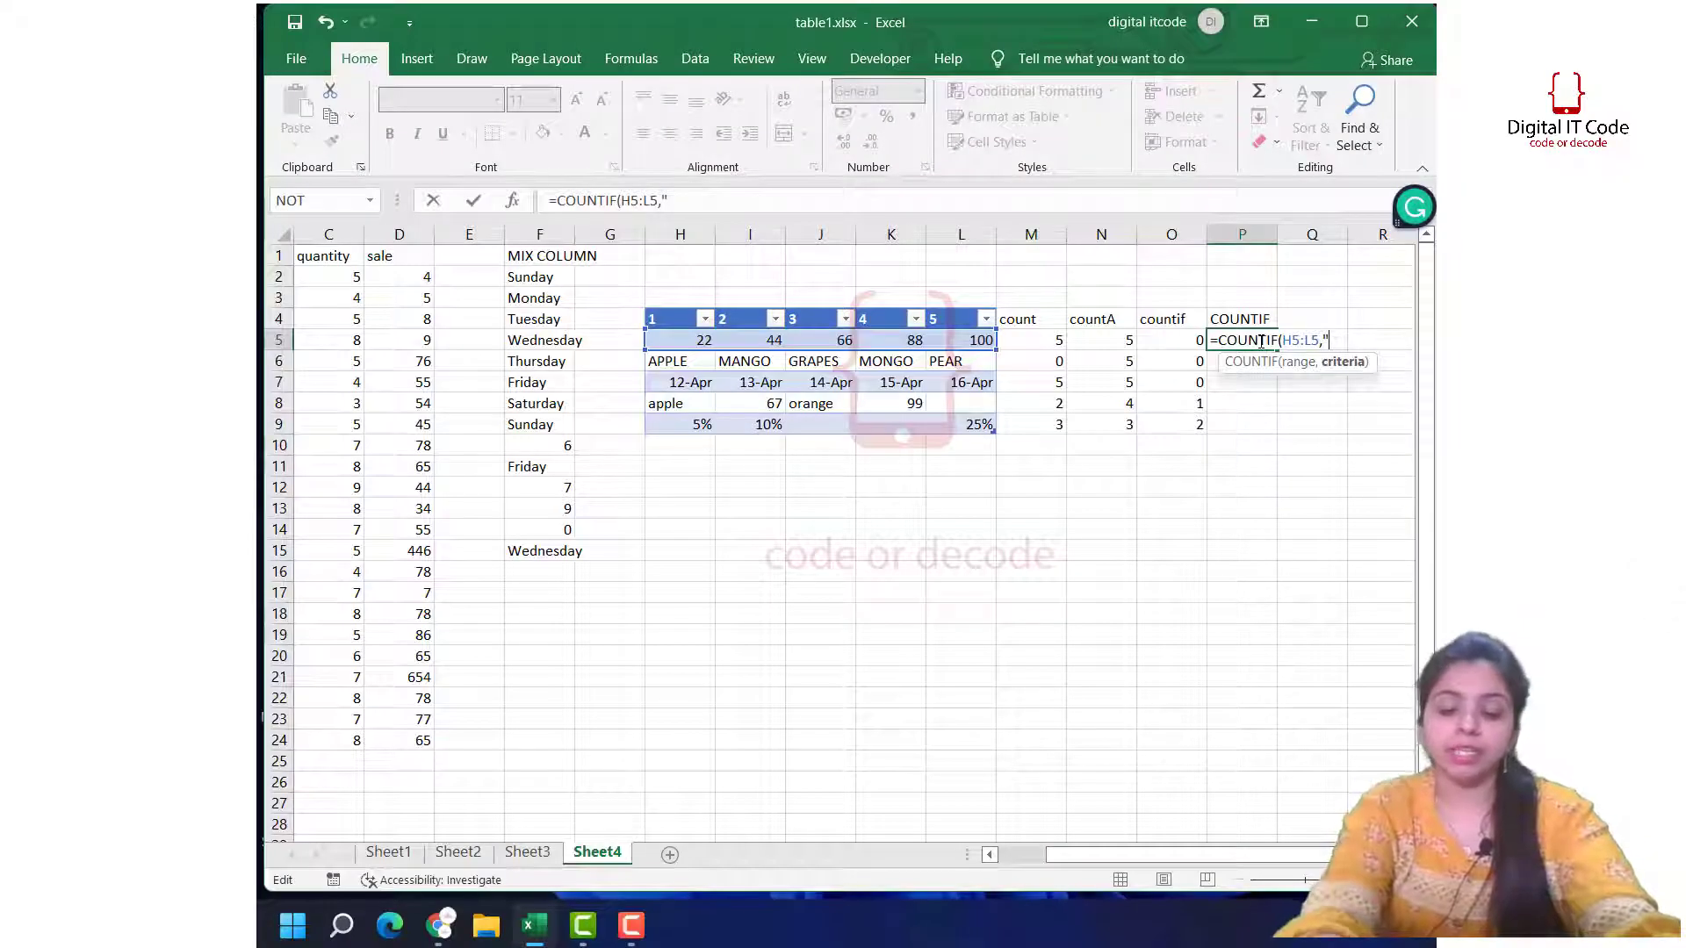
type(">44\"")
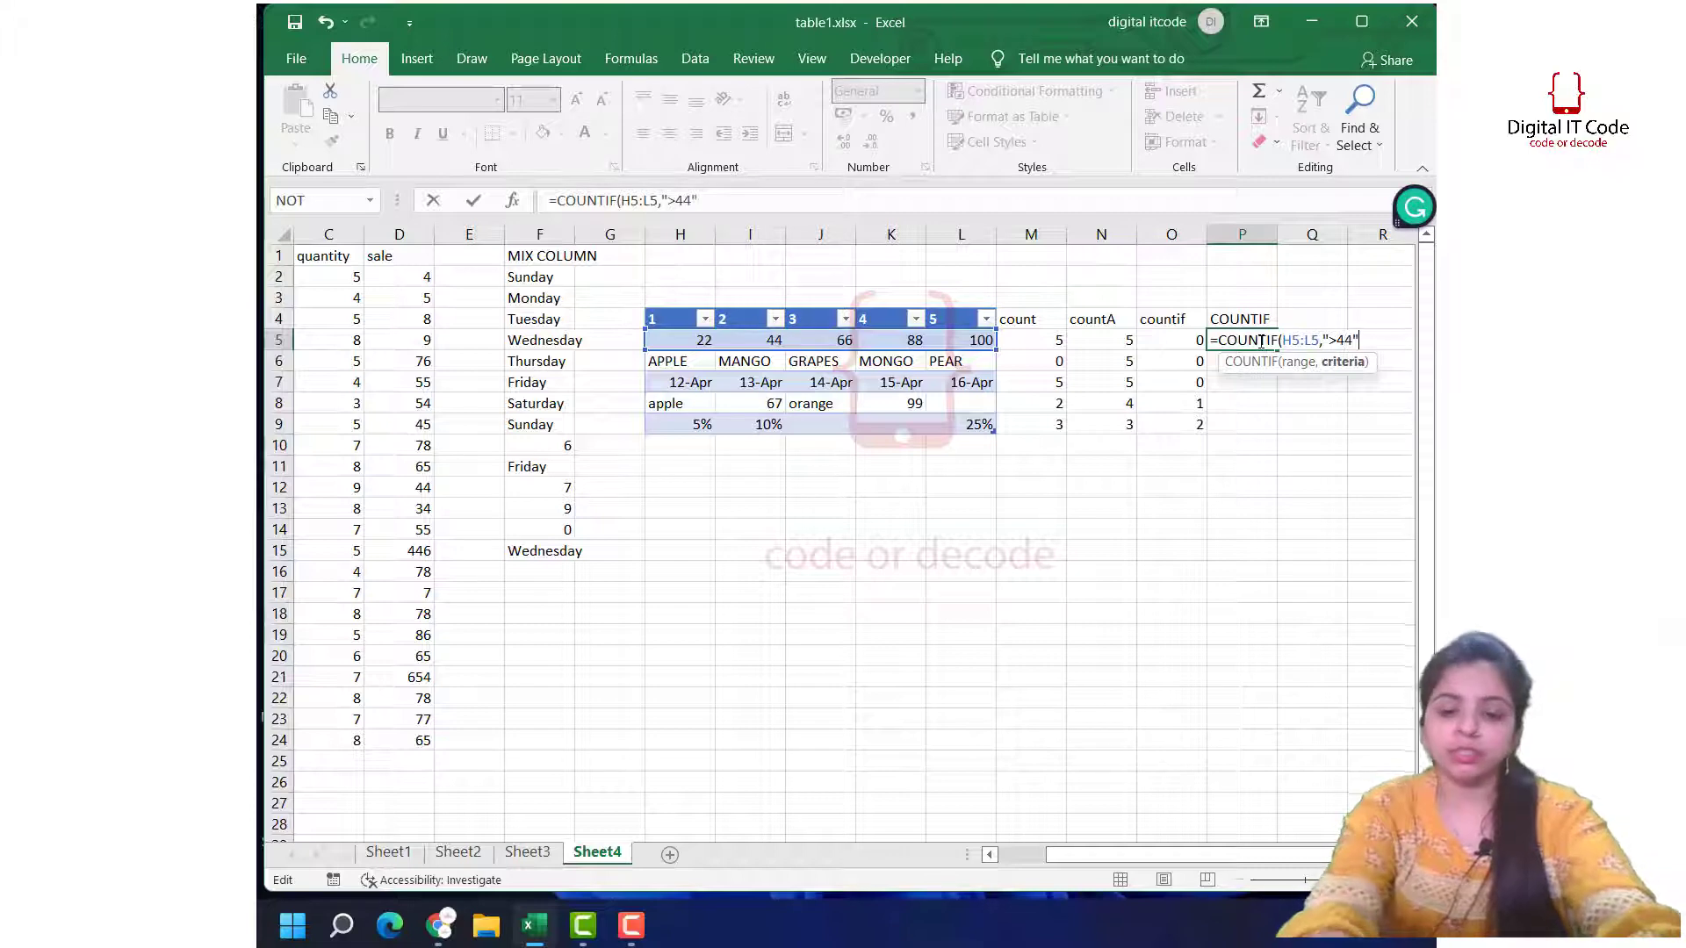
type(")")
key("ctrl+Return")
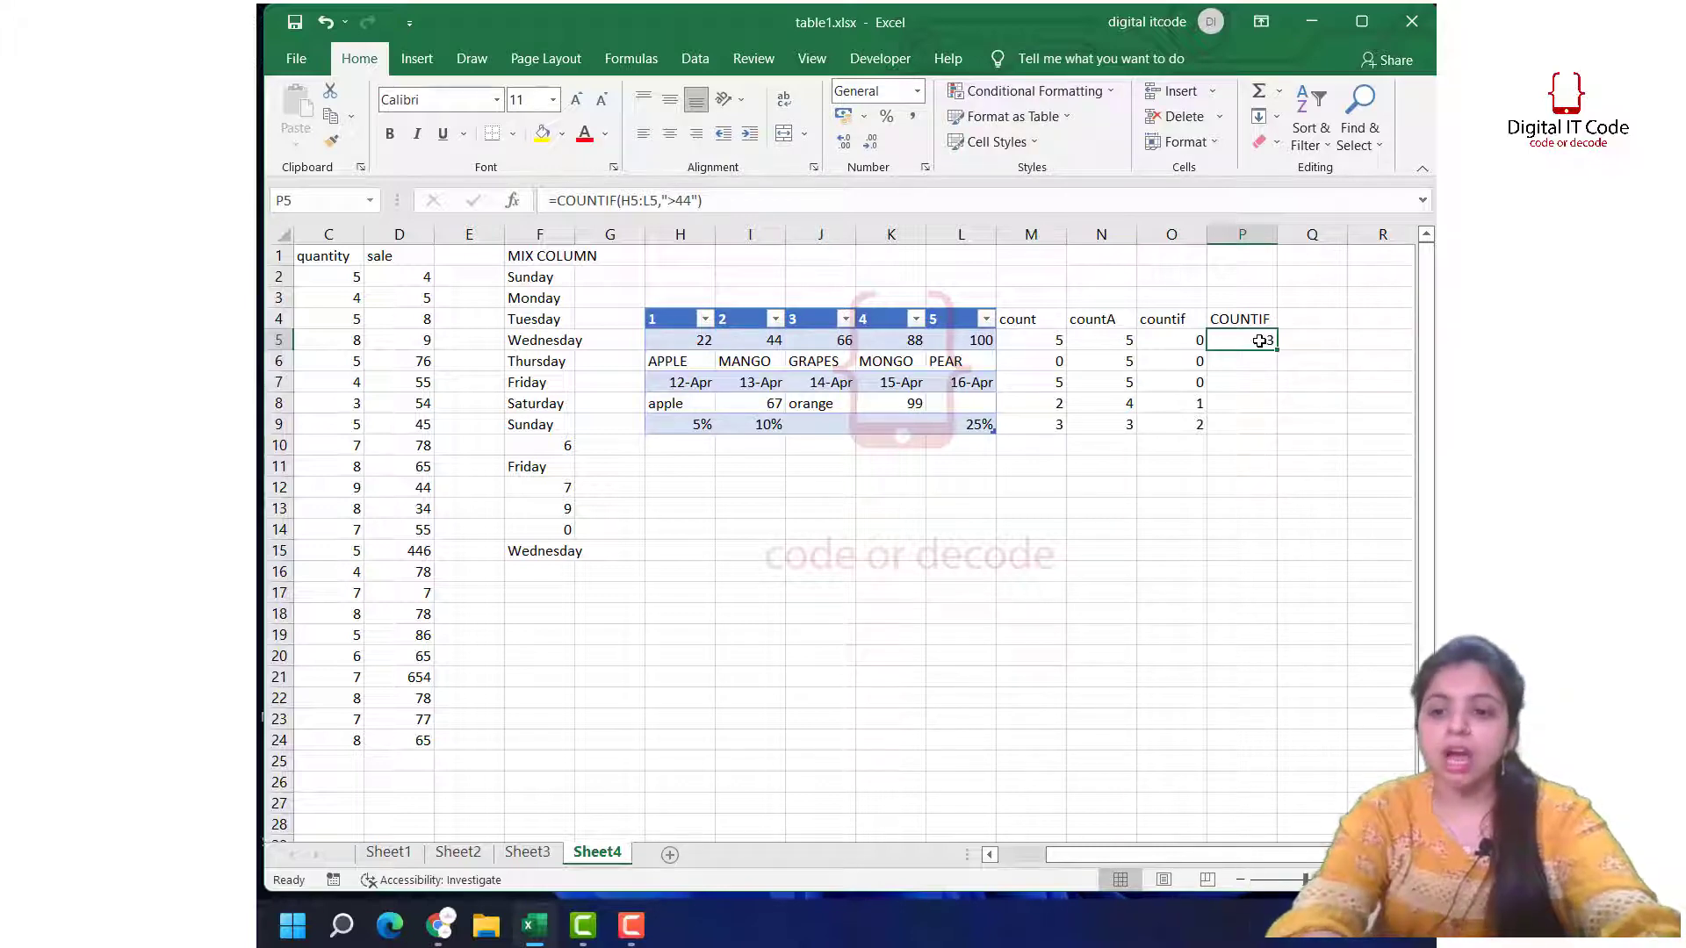
Step: Begin a formula in P6 with the COUNTIF function and its opening parenthesis
left_click(1259, 360)
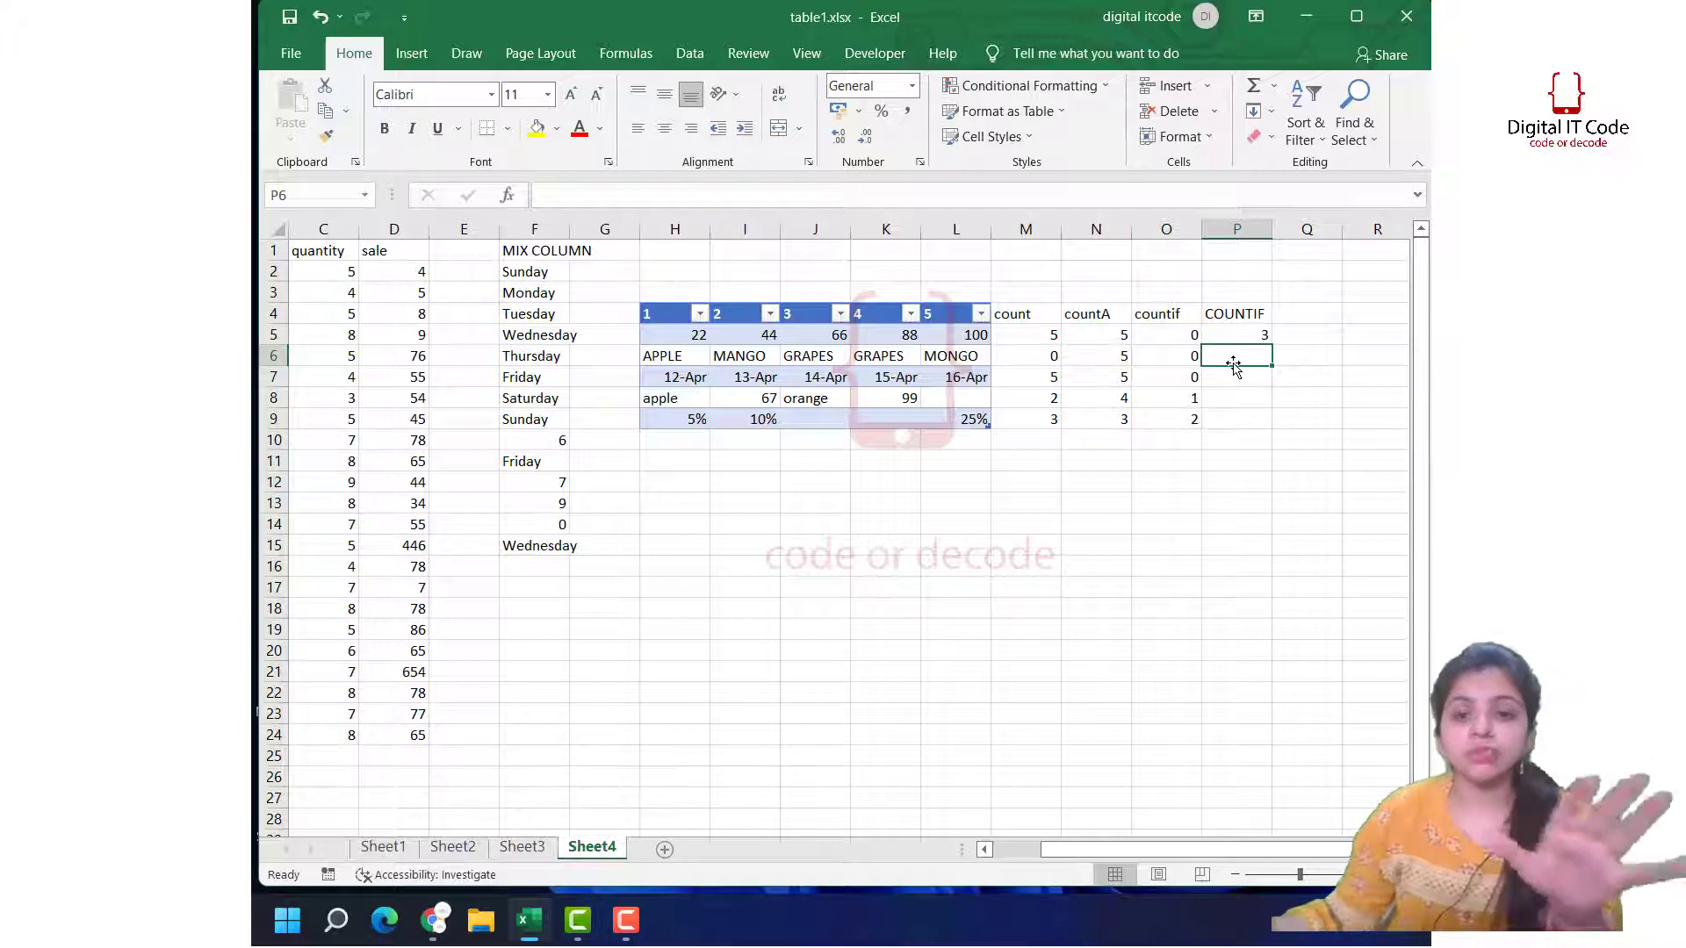
double_click(1236, 355)
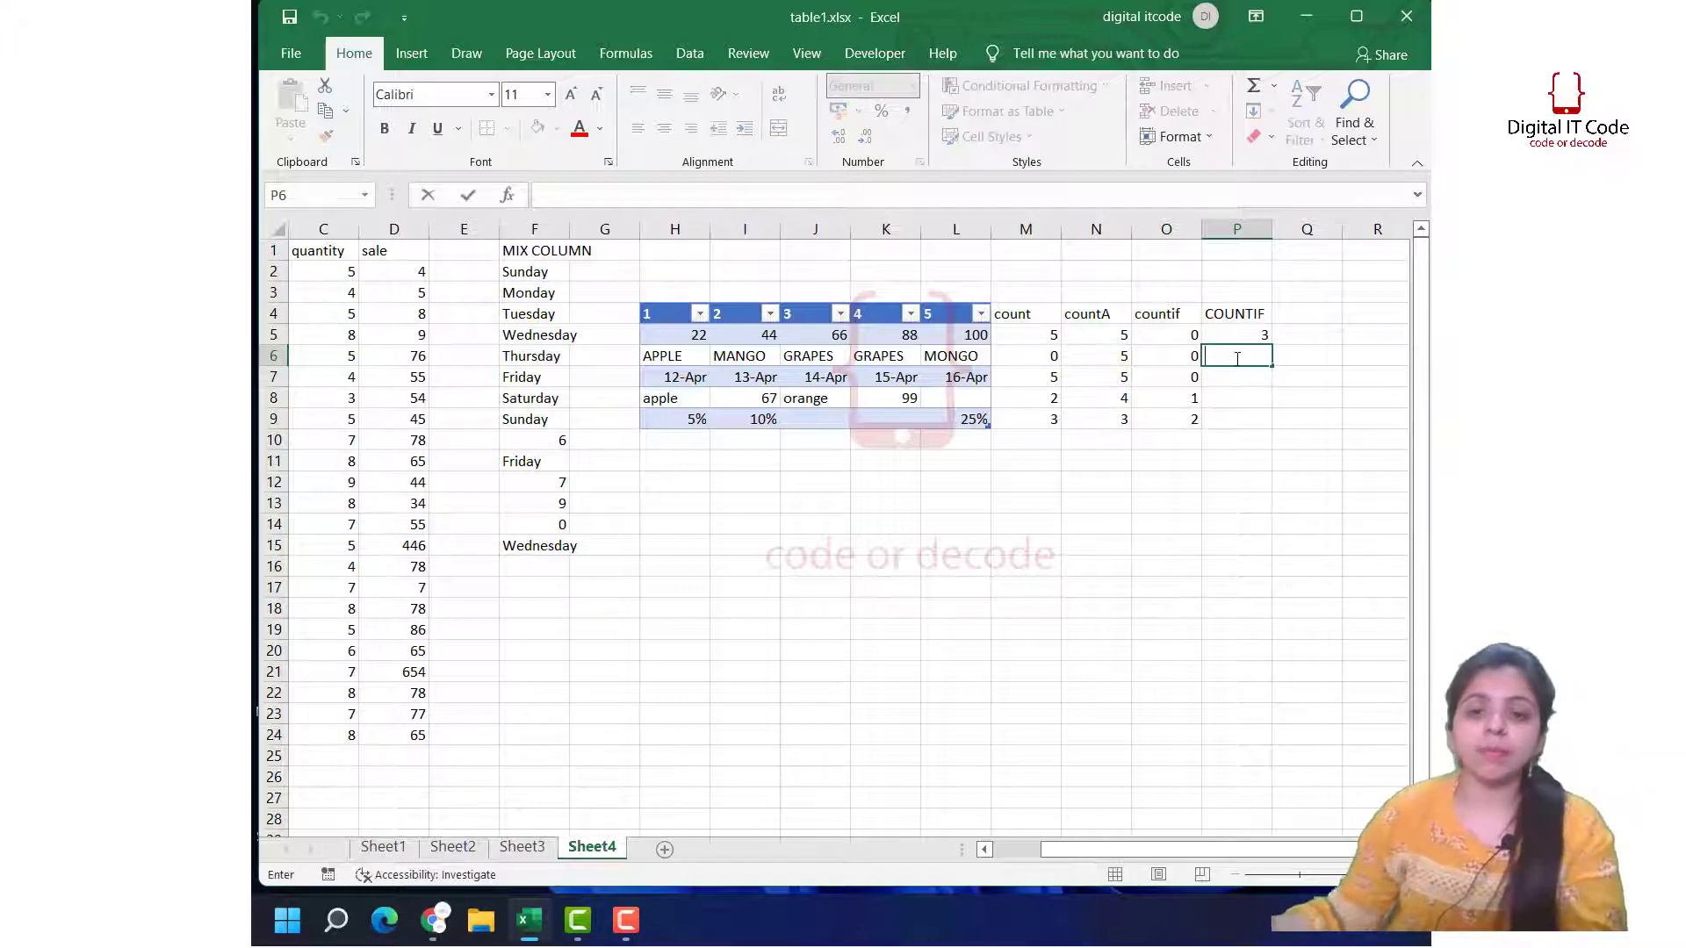
type("=")
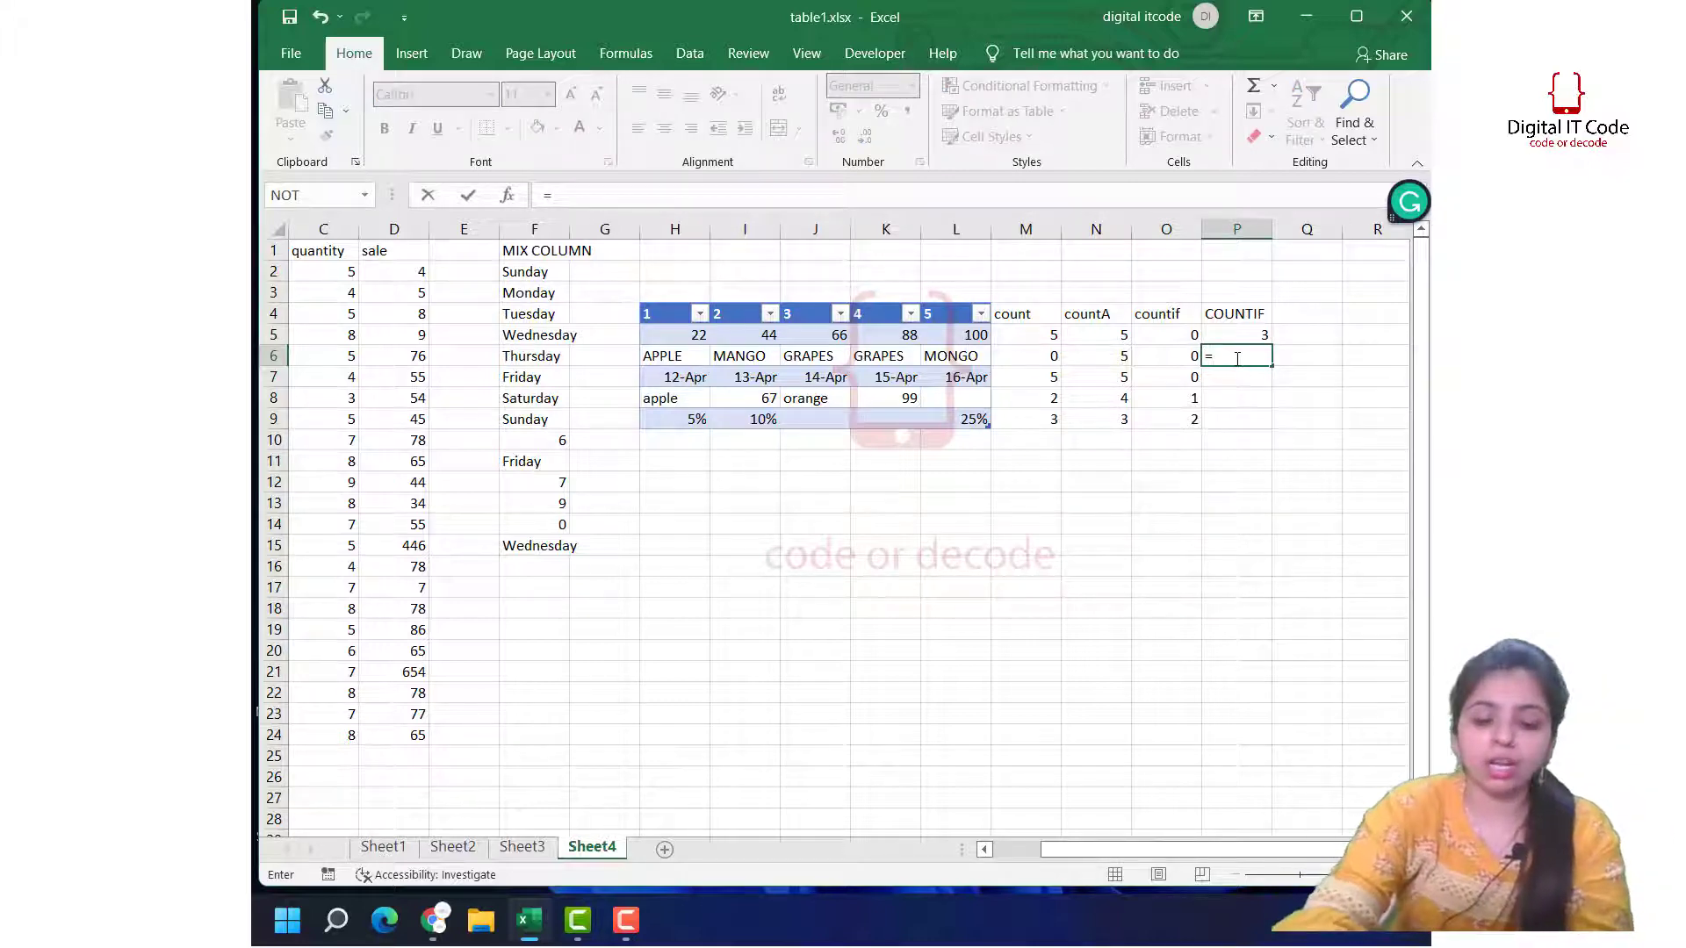
type("COUNTI")
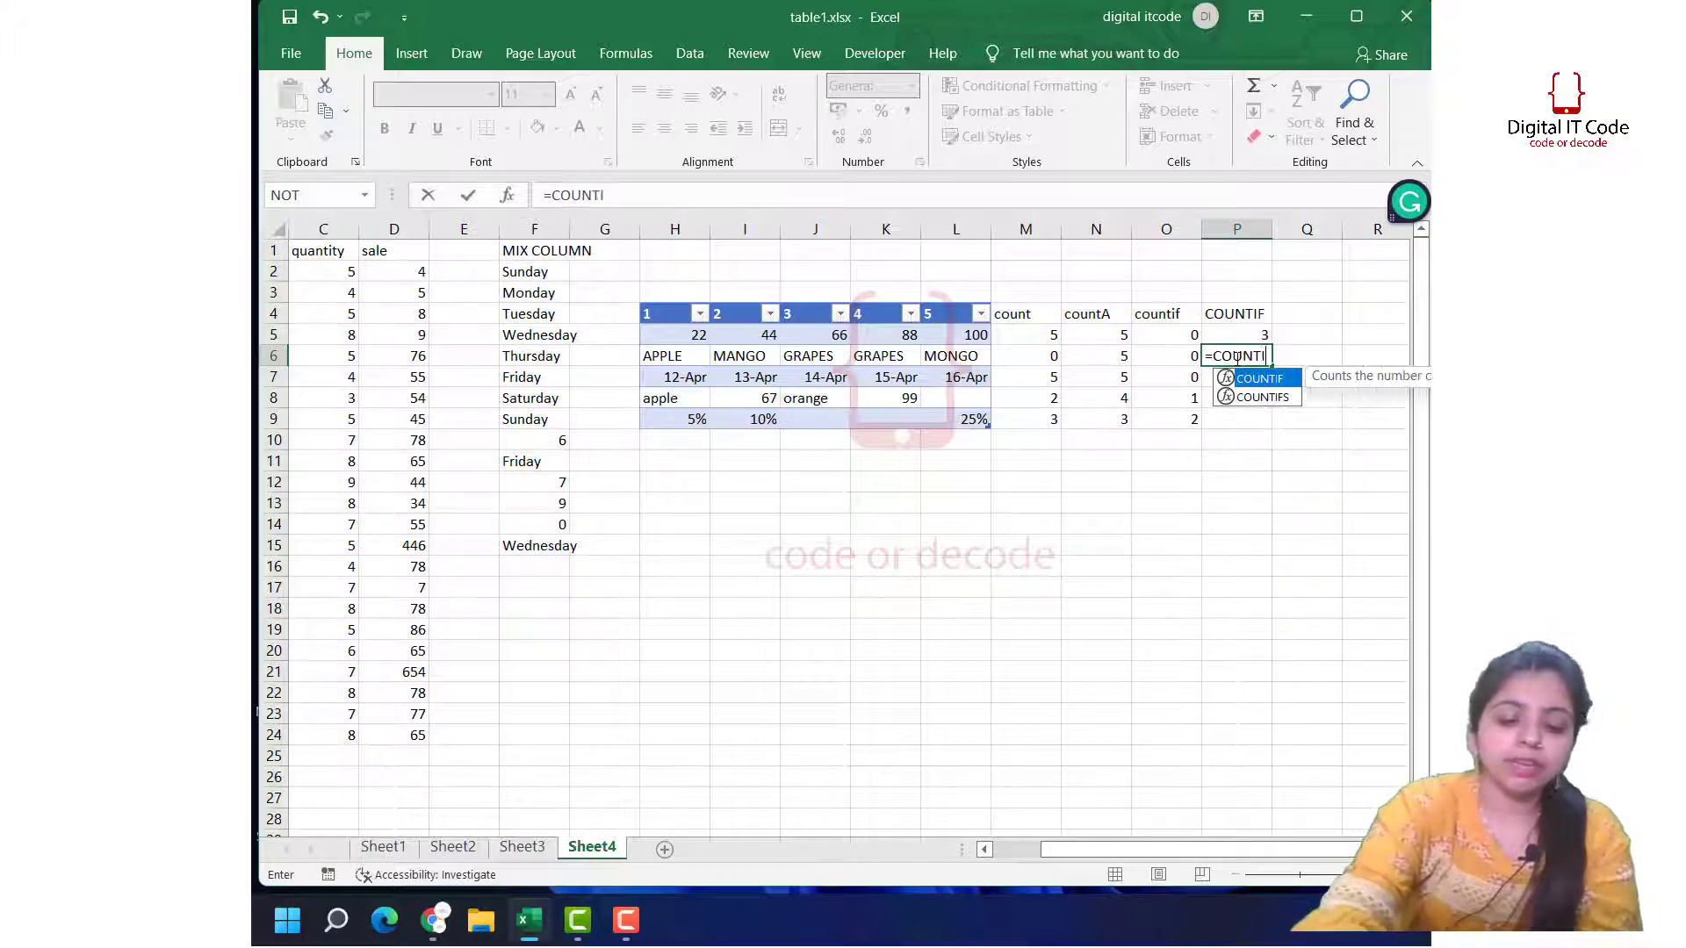
type("F(")
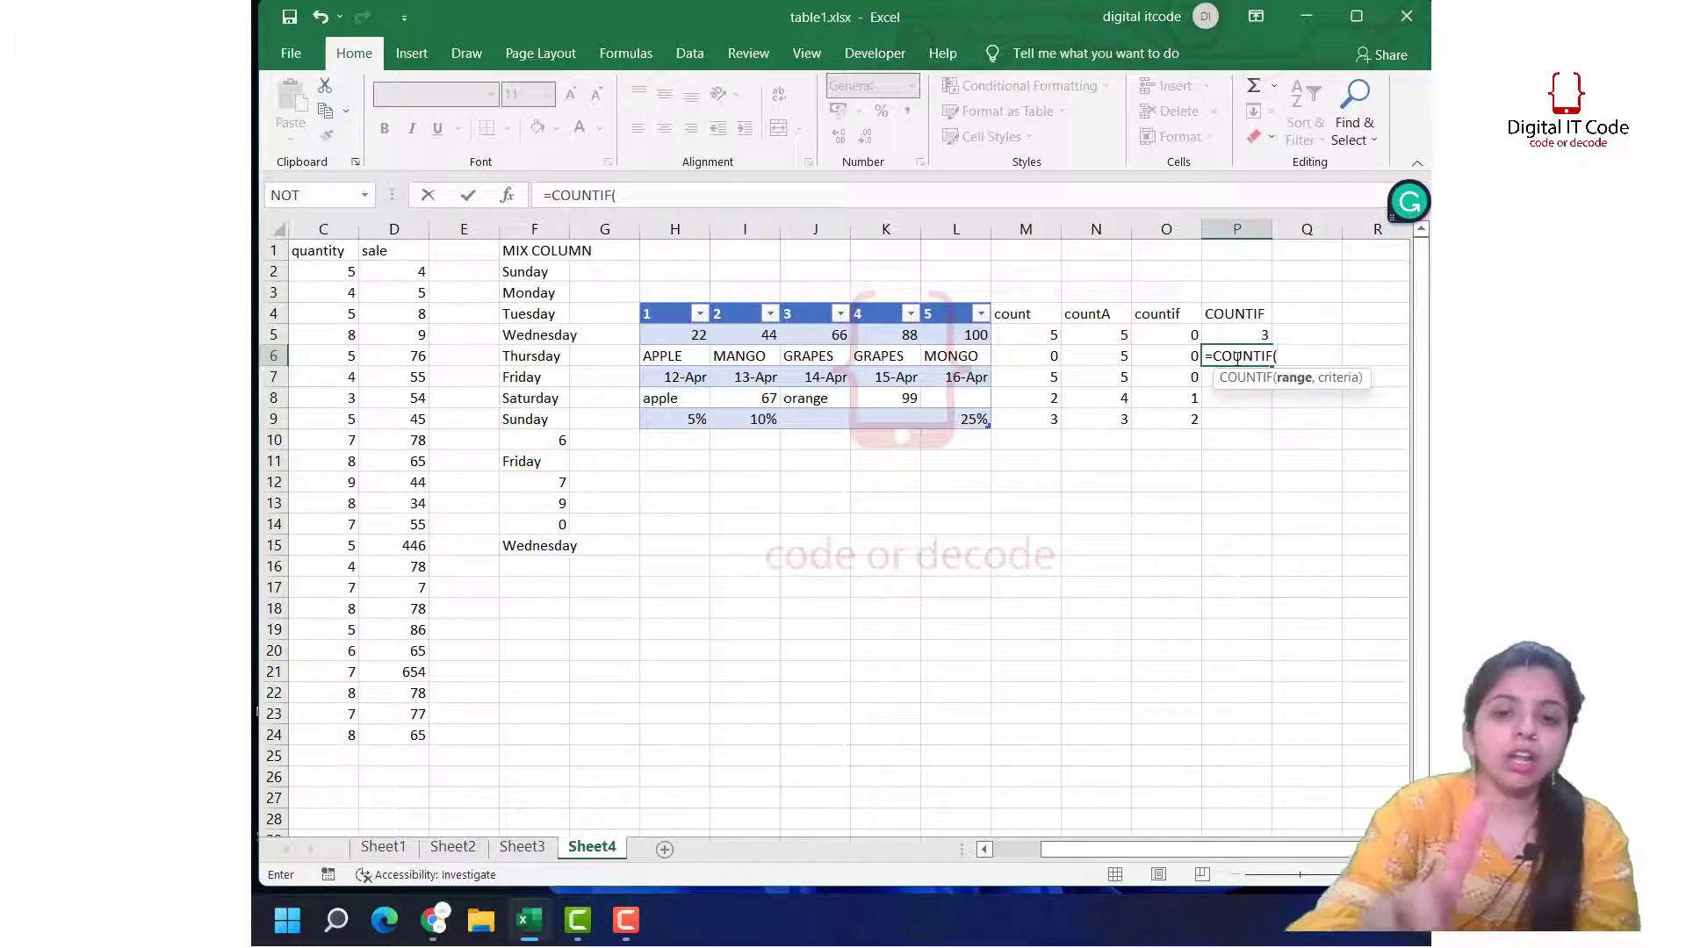
left_click(1236, 357)
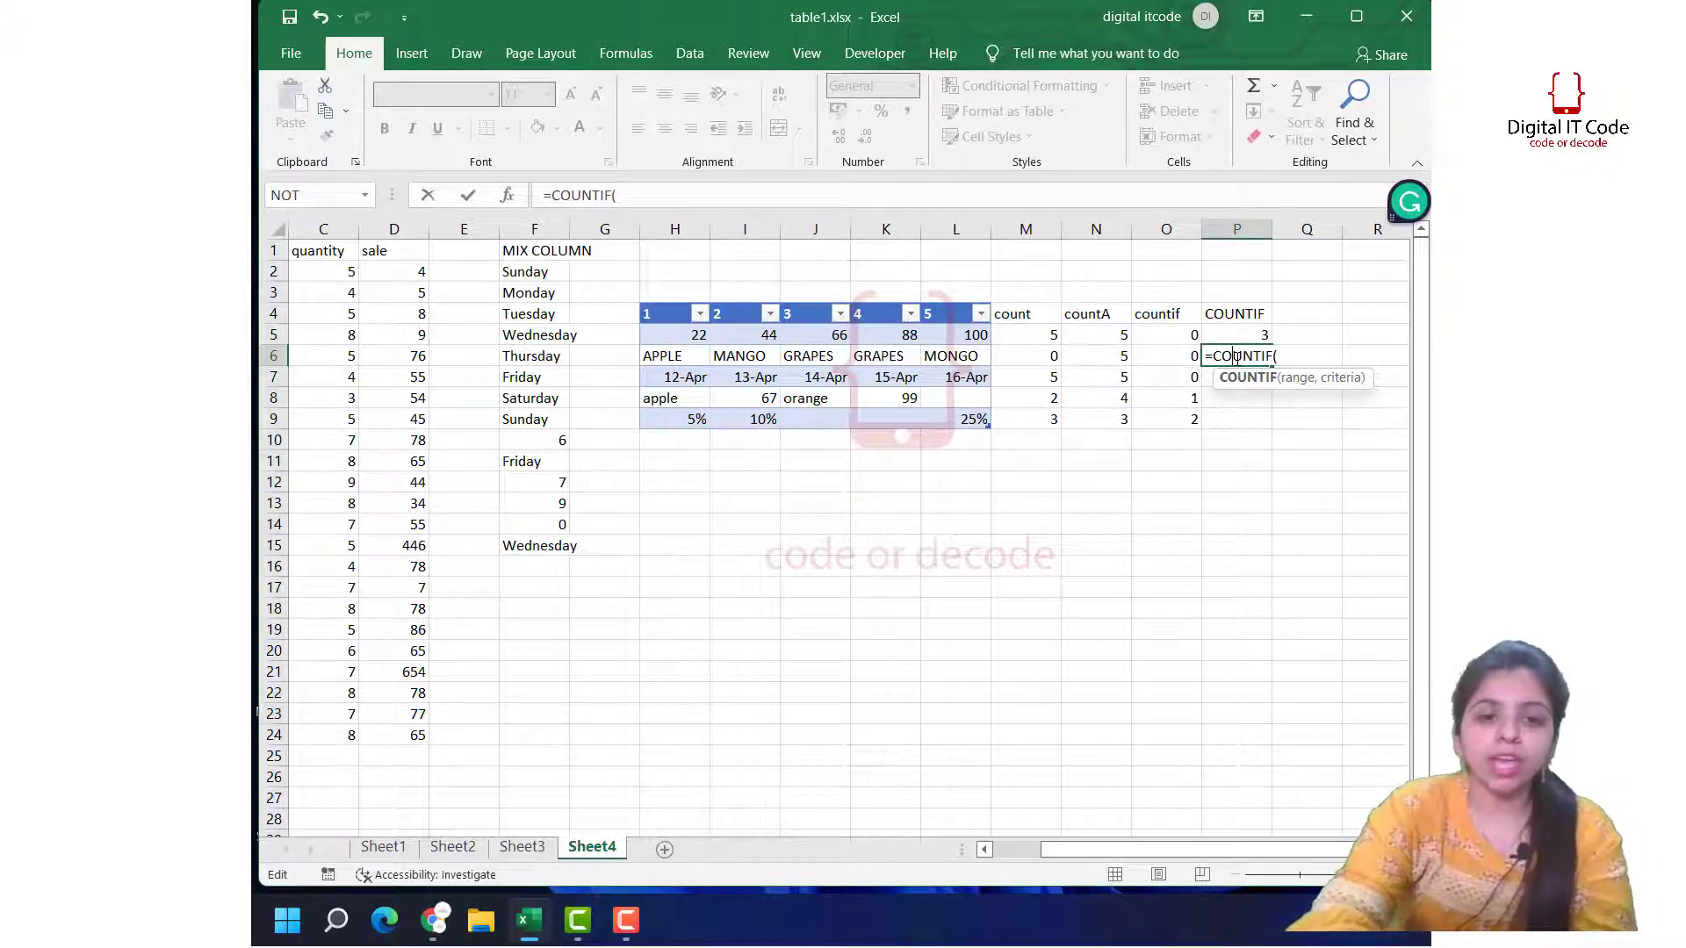
type("h")
key("ctrl+z")
left_click(1282, 354)
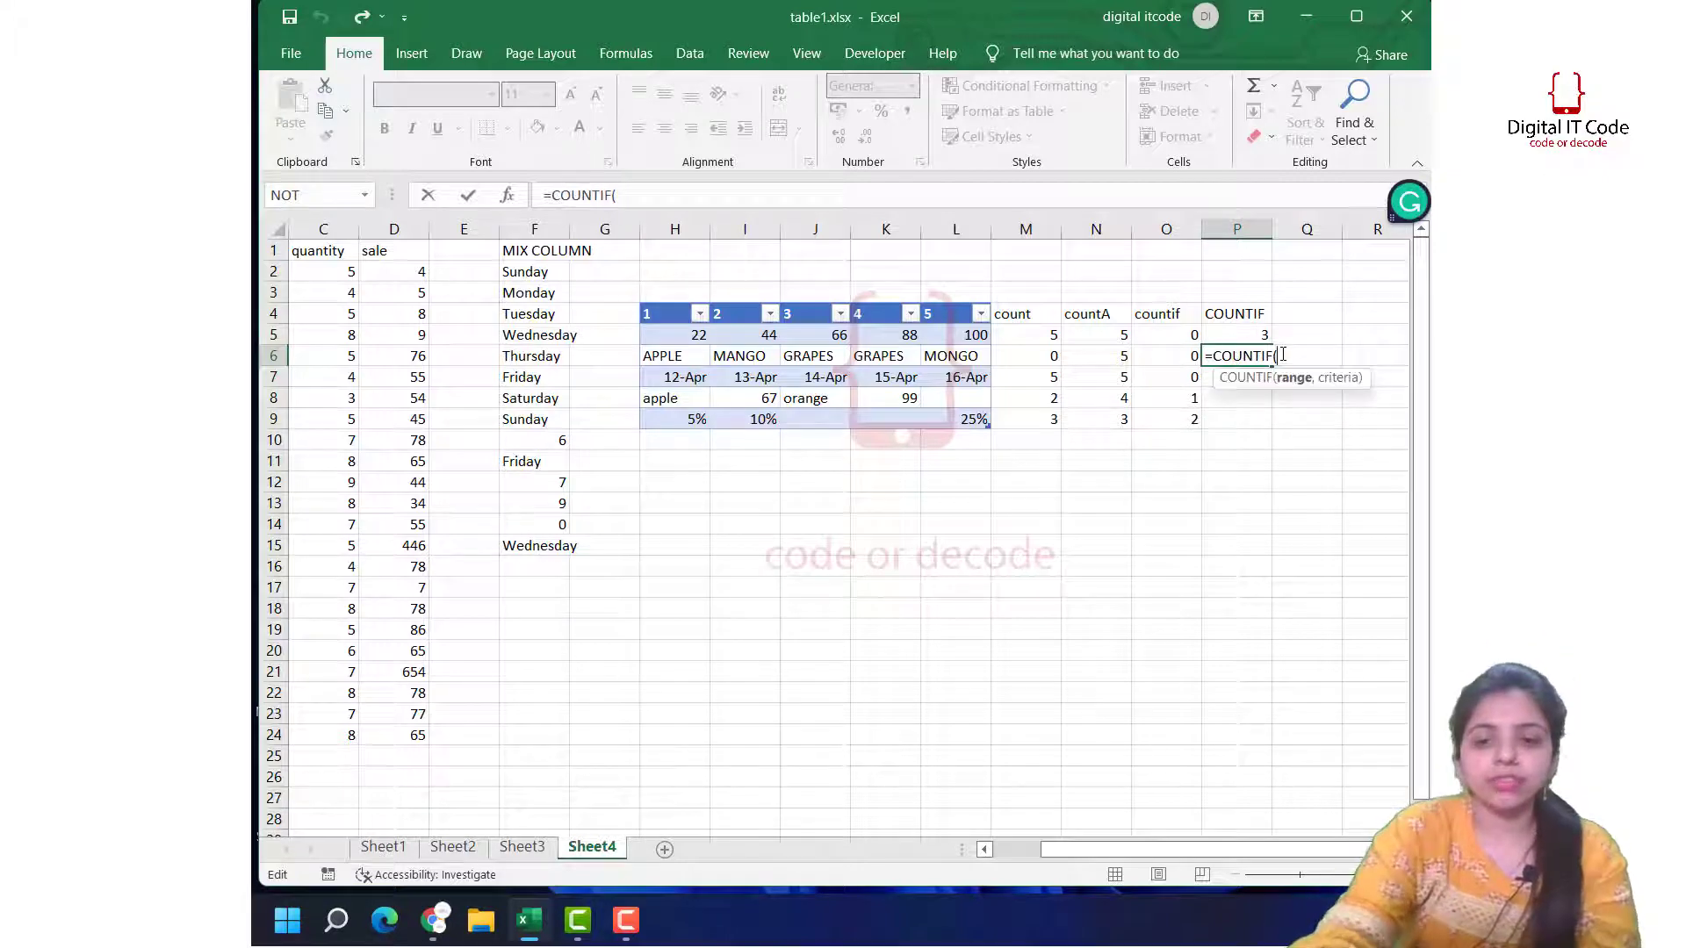
Step: Complete the P6 formula as =COUNTIF(H6:L6,"GRAPES") to count the GRAPES entries in row 6
type("H6")
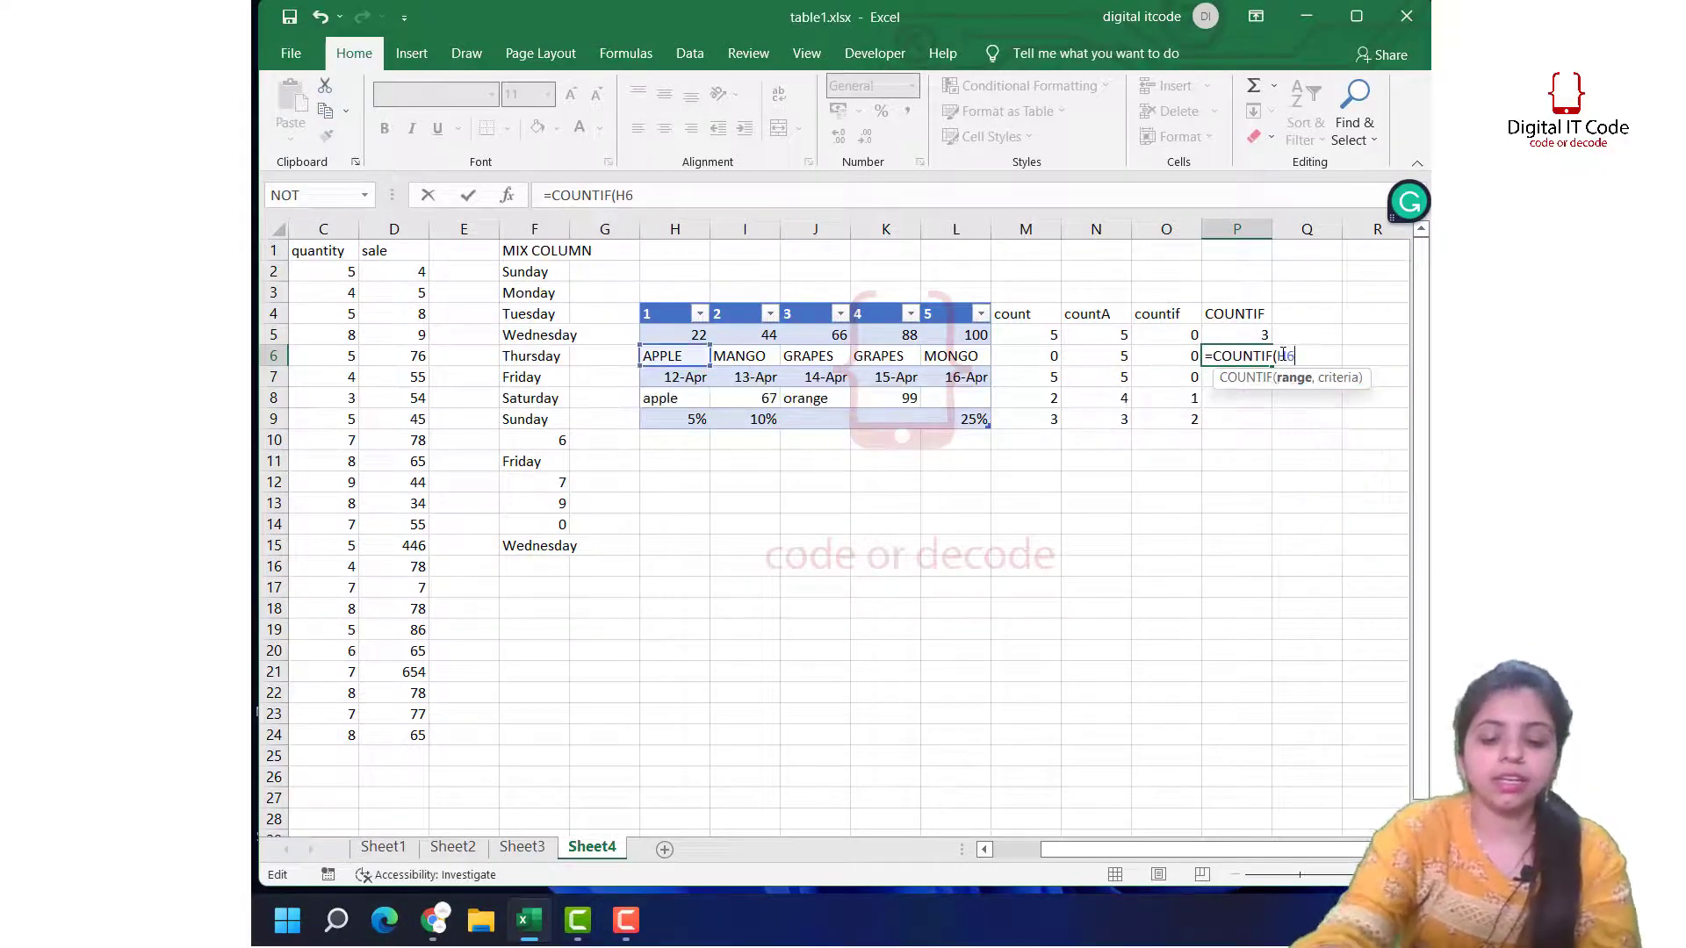
type(":L6")
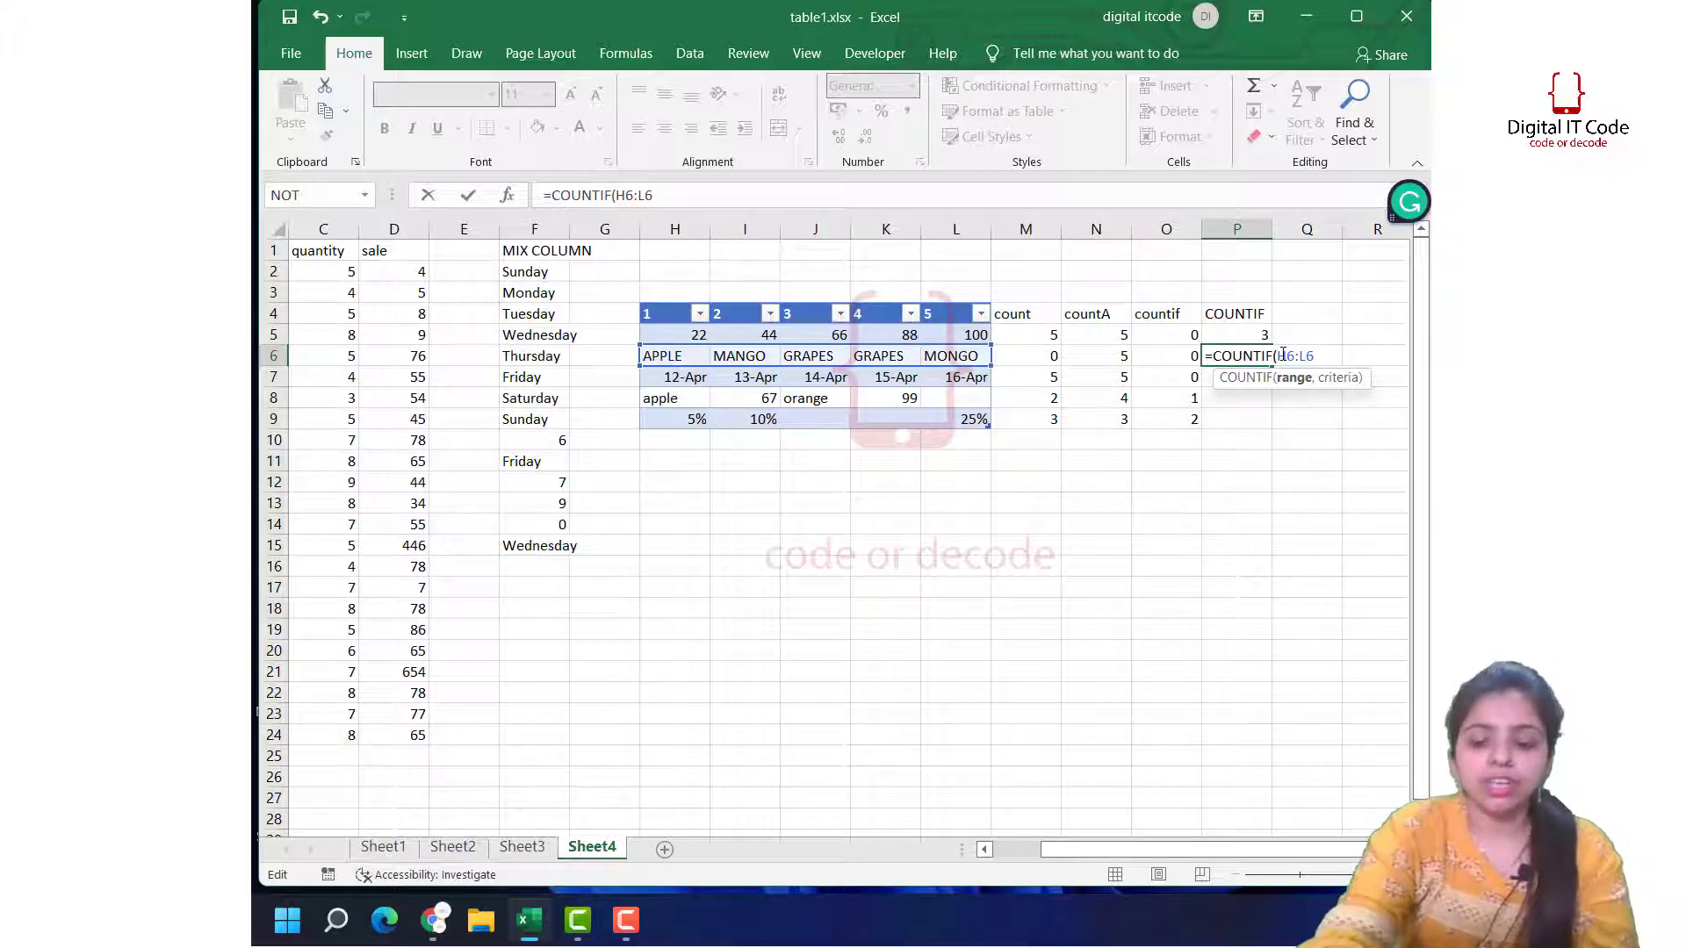
type(",")
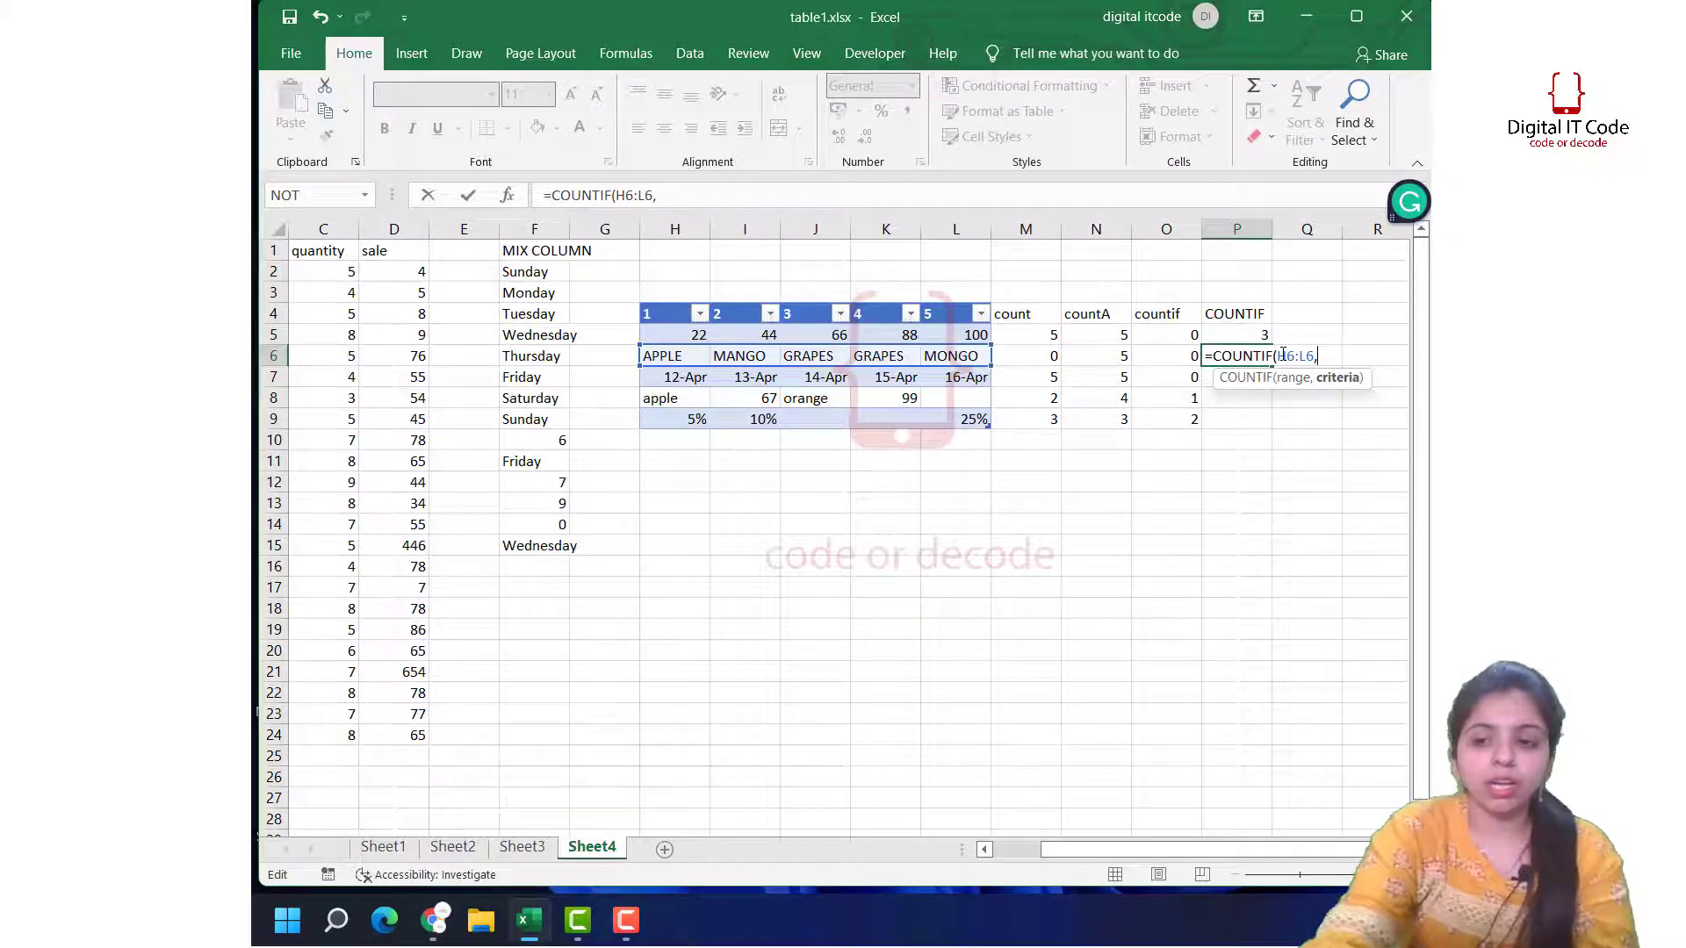
type("\"")
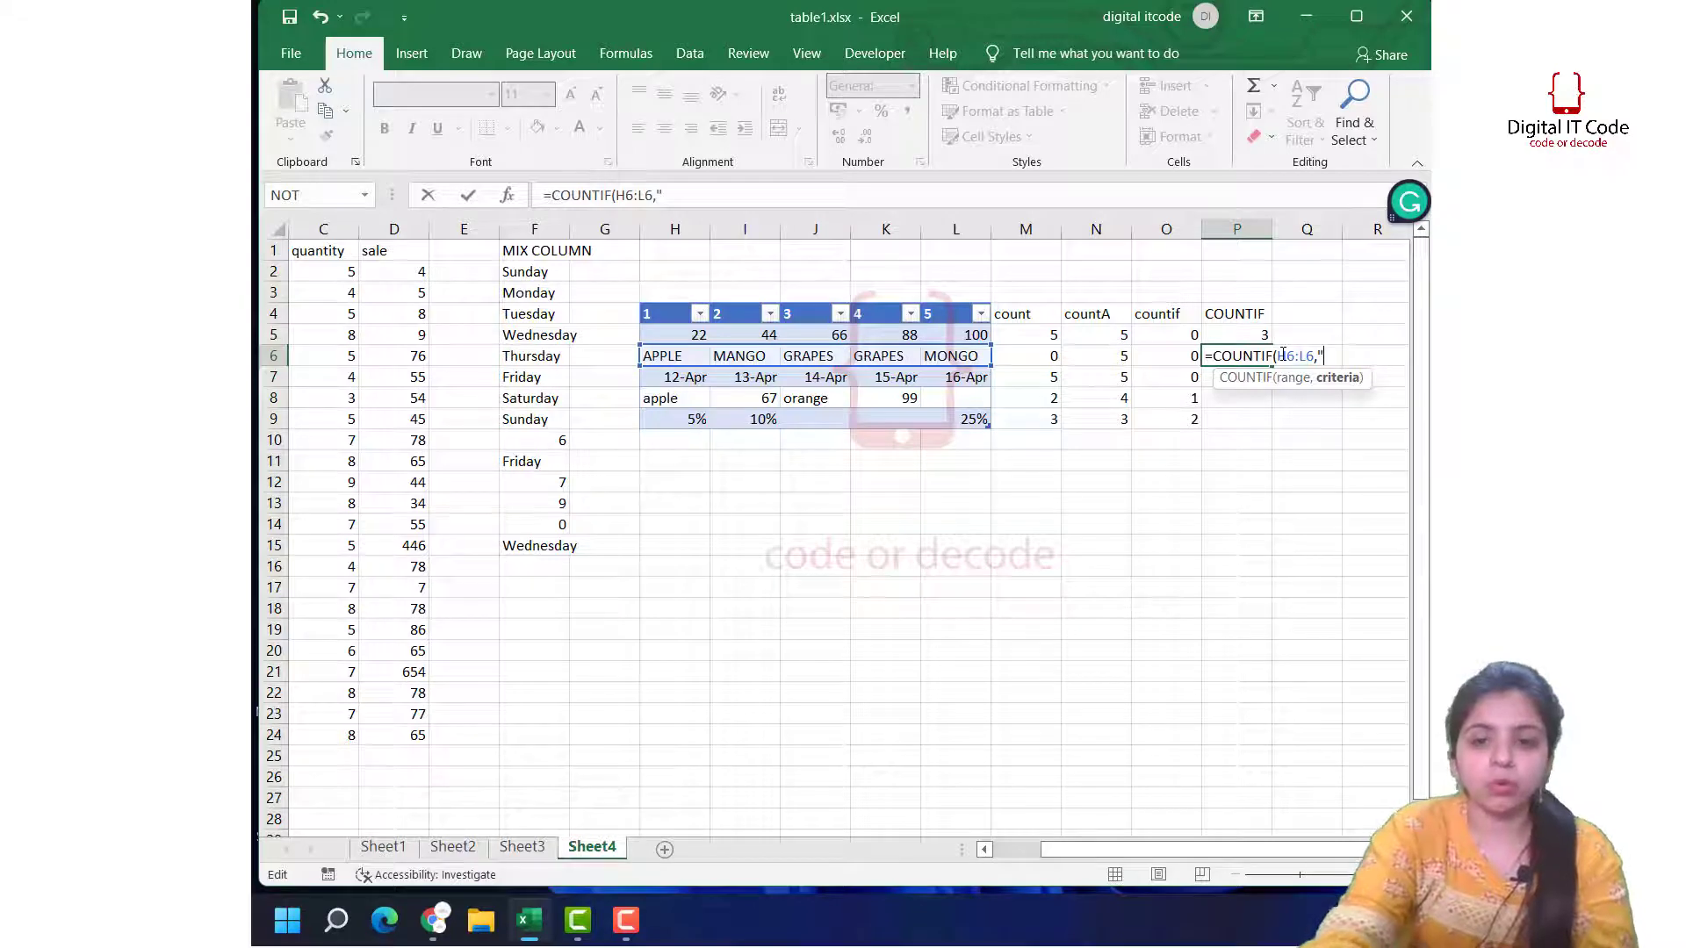
type("GRAPES")
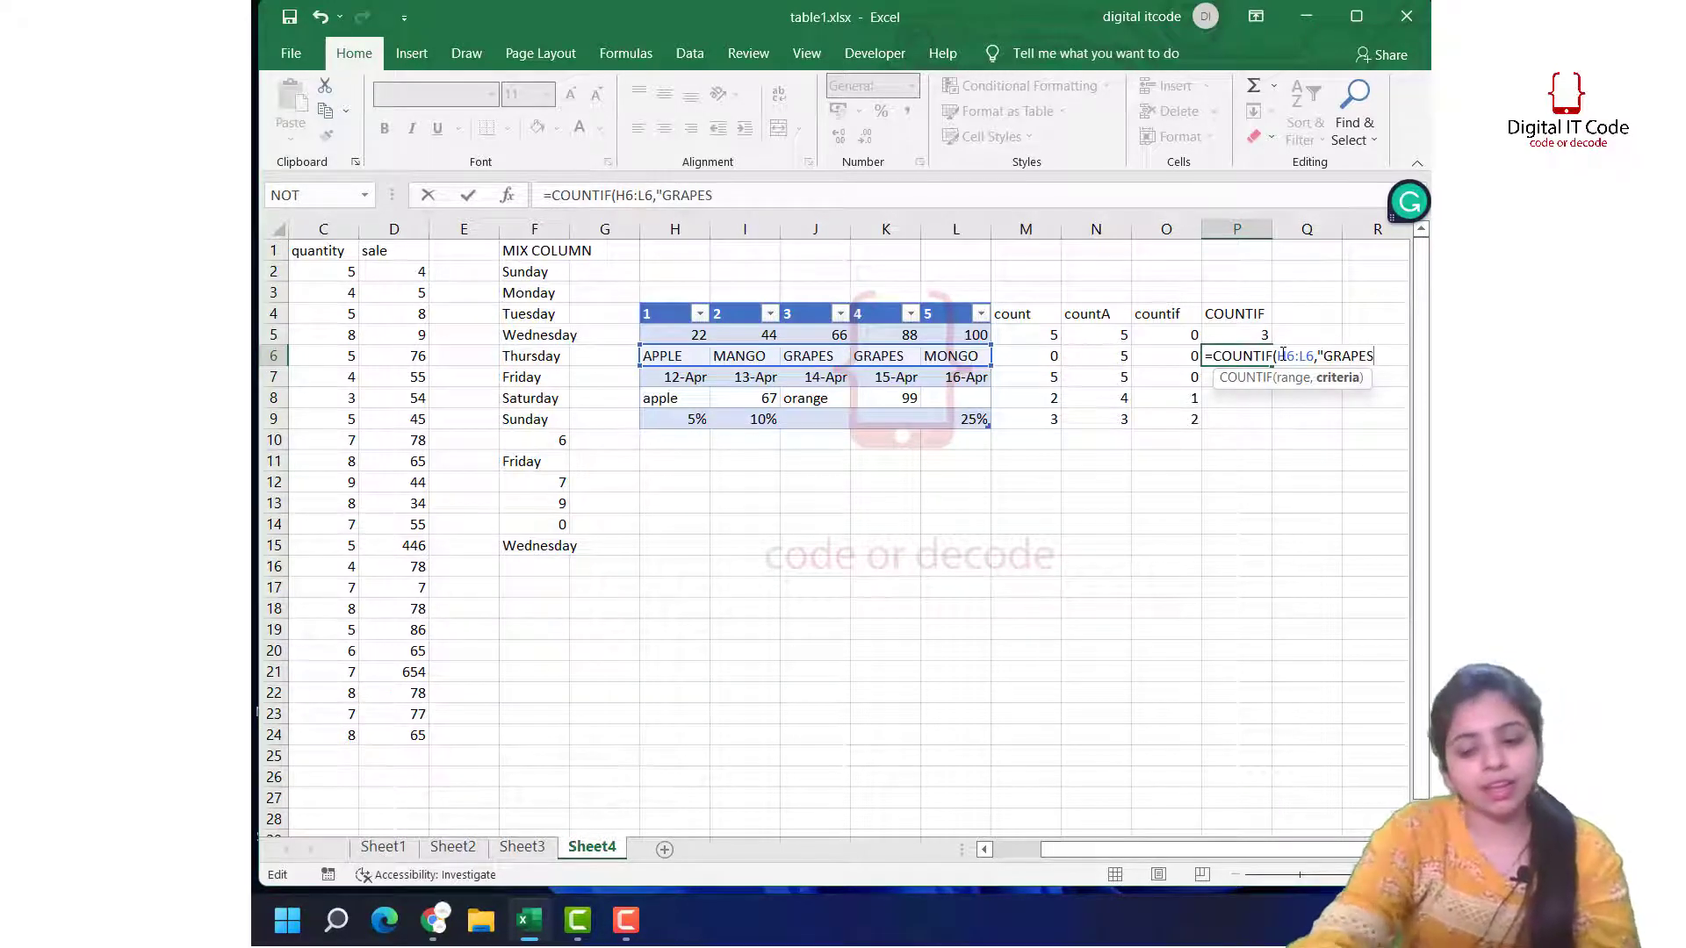
type("\")")
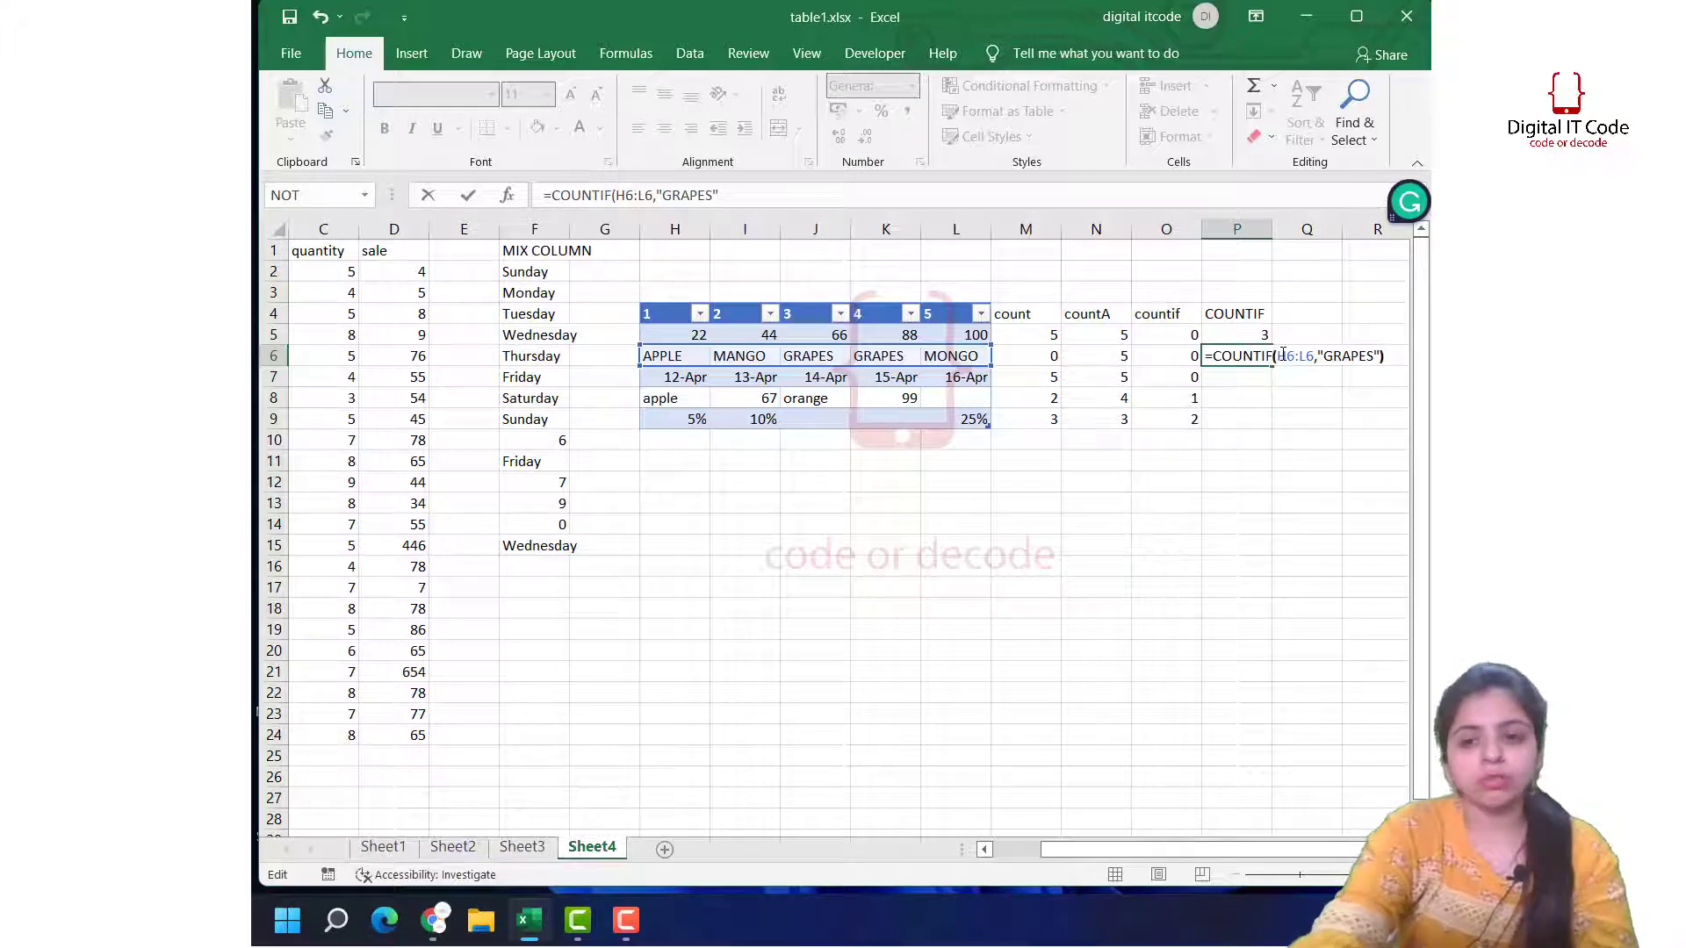
key("Return")
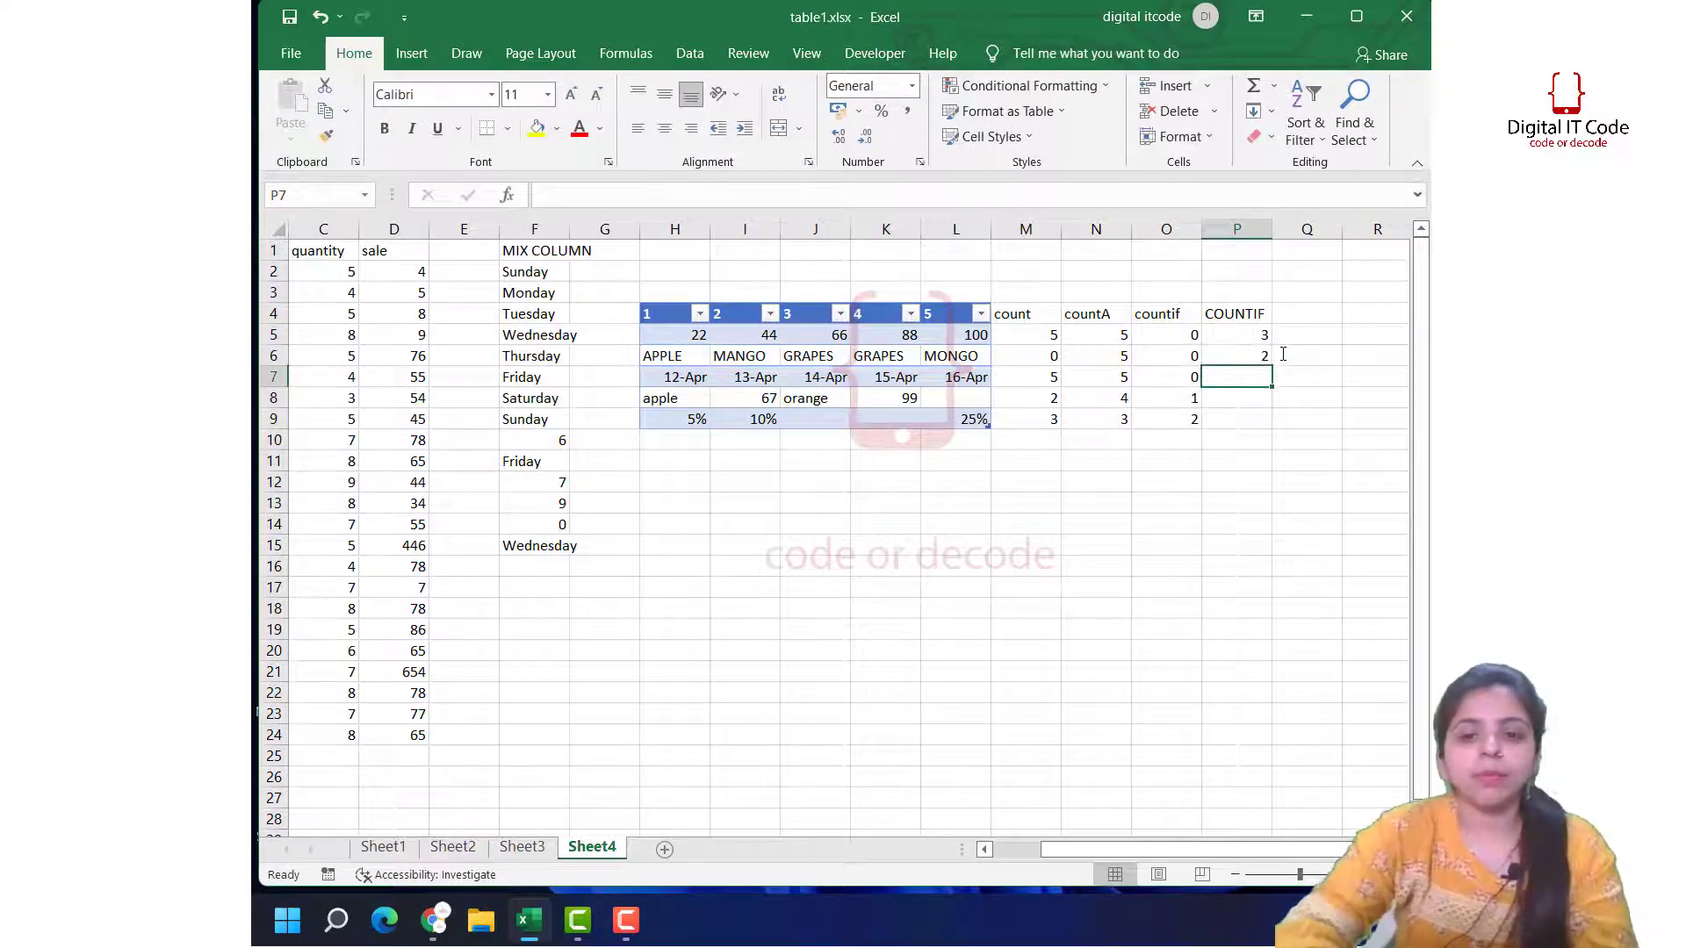
Step: Review the COUNTIF formulas in P5 and P6, comparing the numeric criterion with the text criterion
left_click(1258, 352)
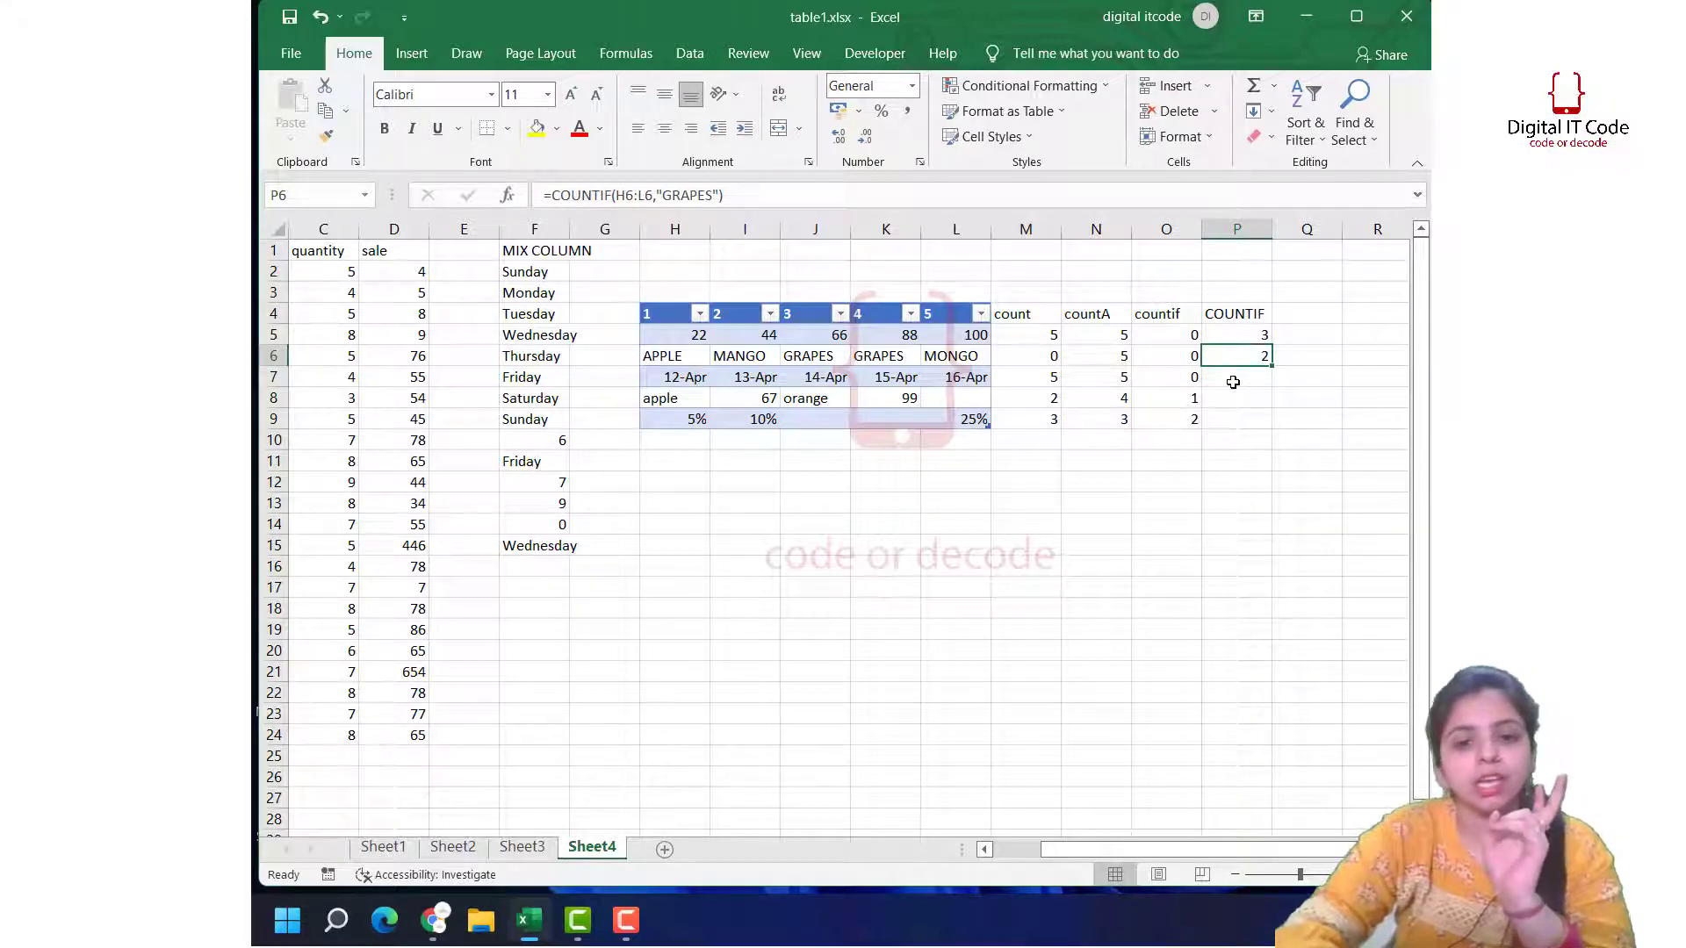
left_click(1233, 382)
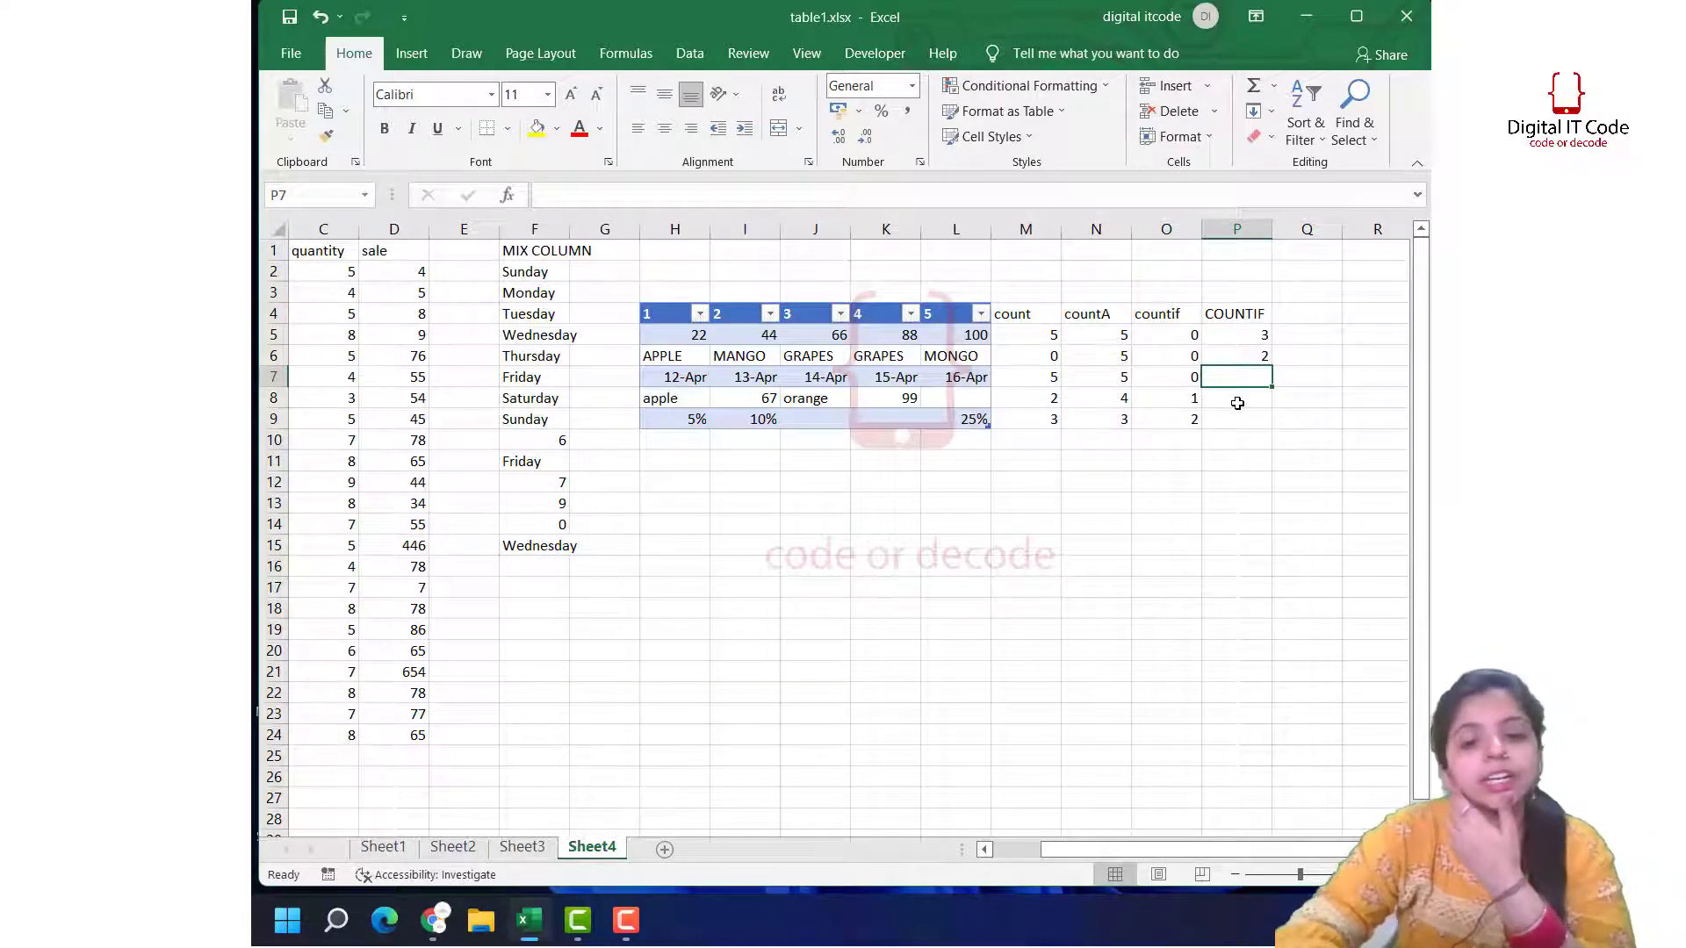
left_click(1273, 363)
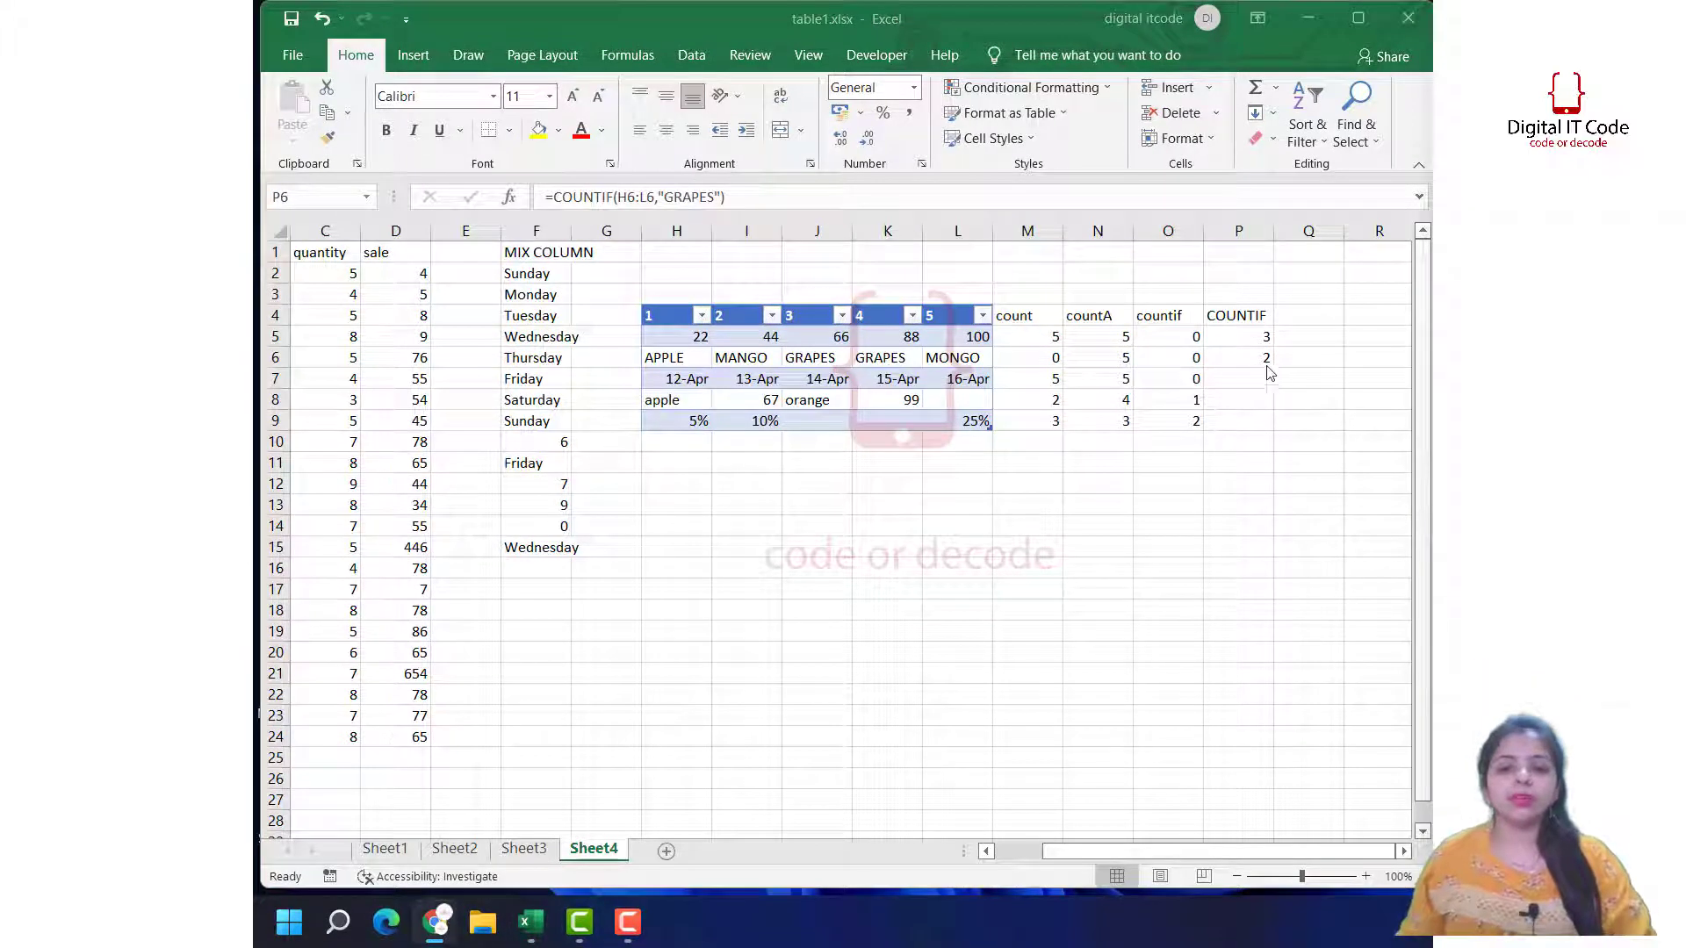
double_click(1245, 335)
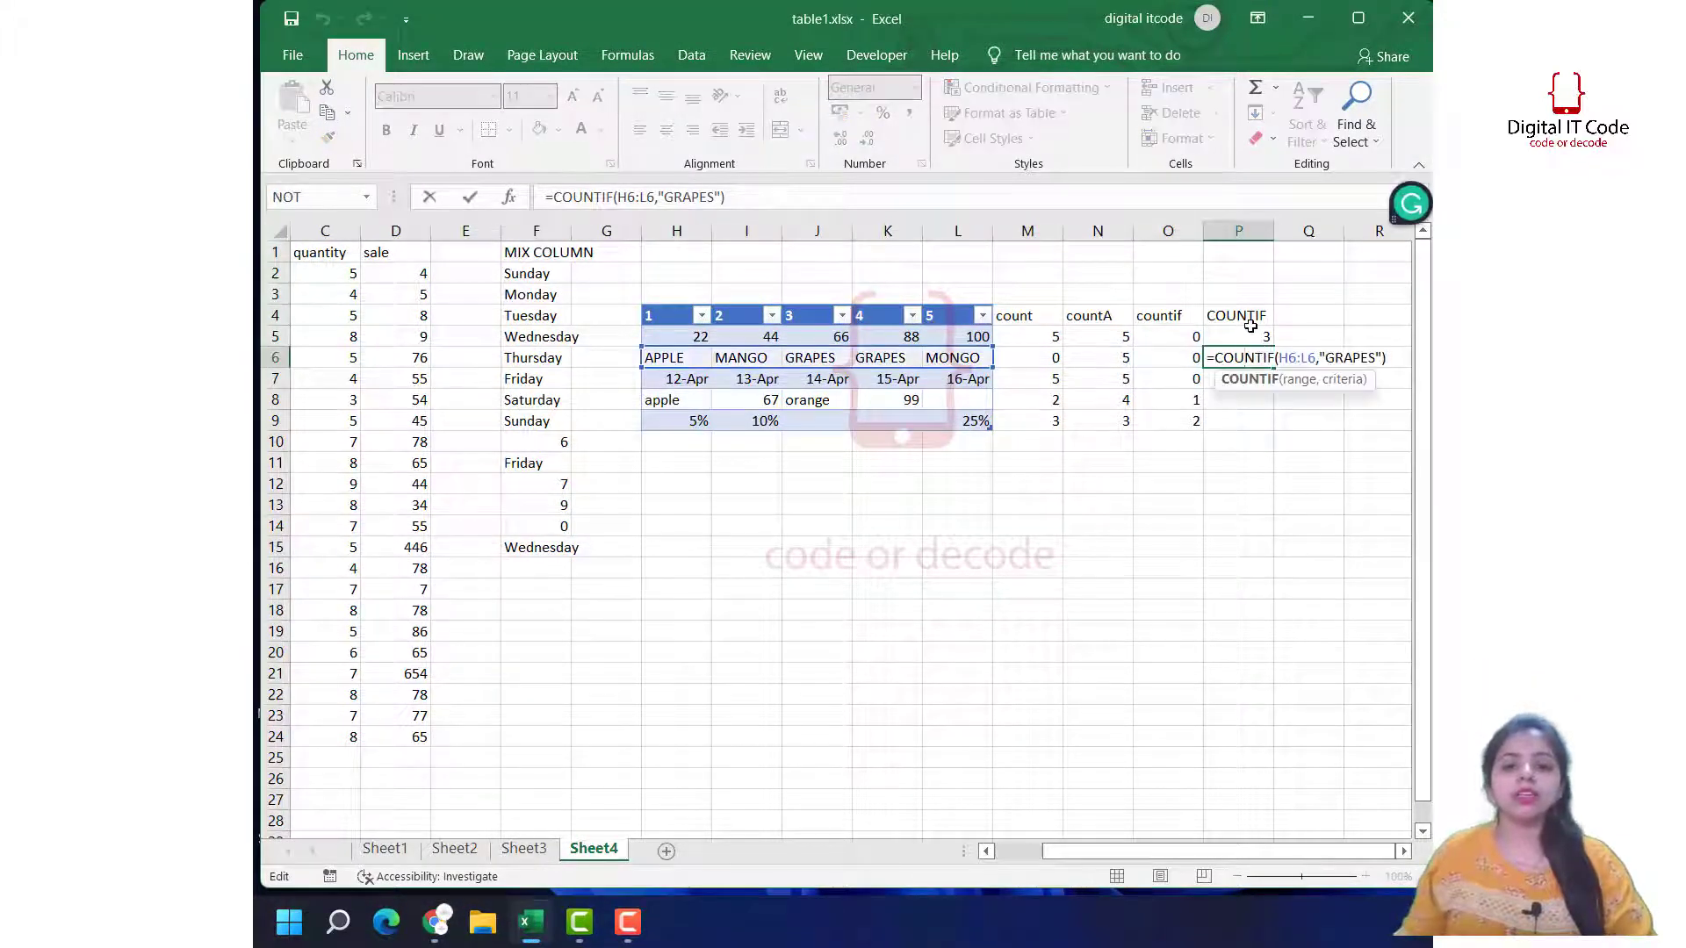
key("Escape")
left_click(1247, 353)
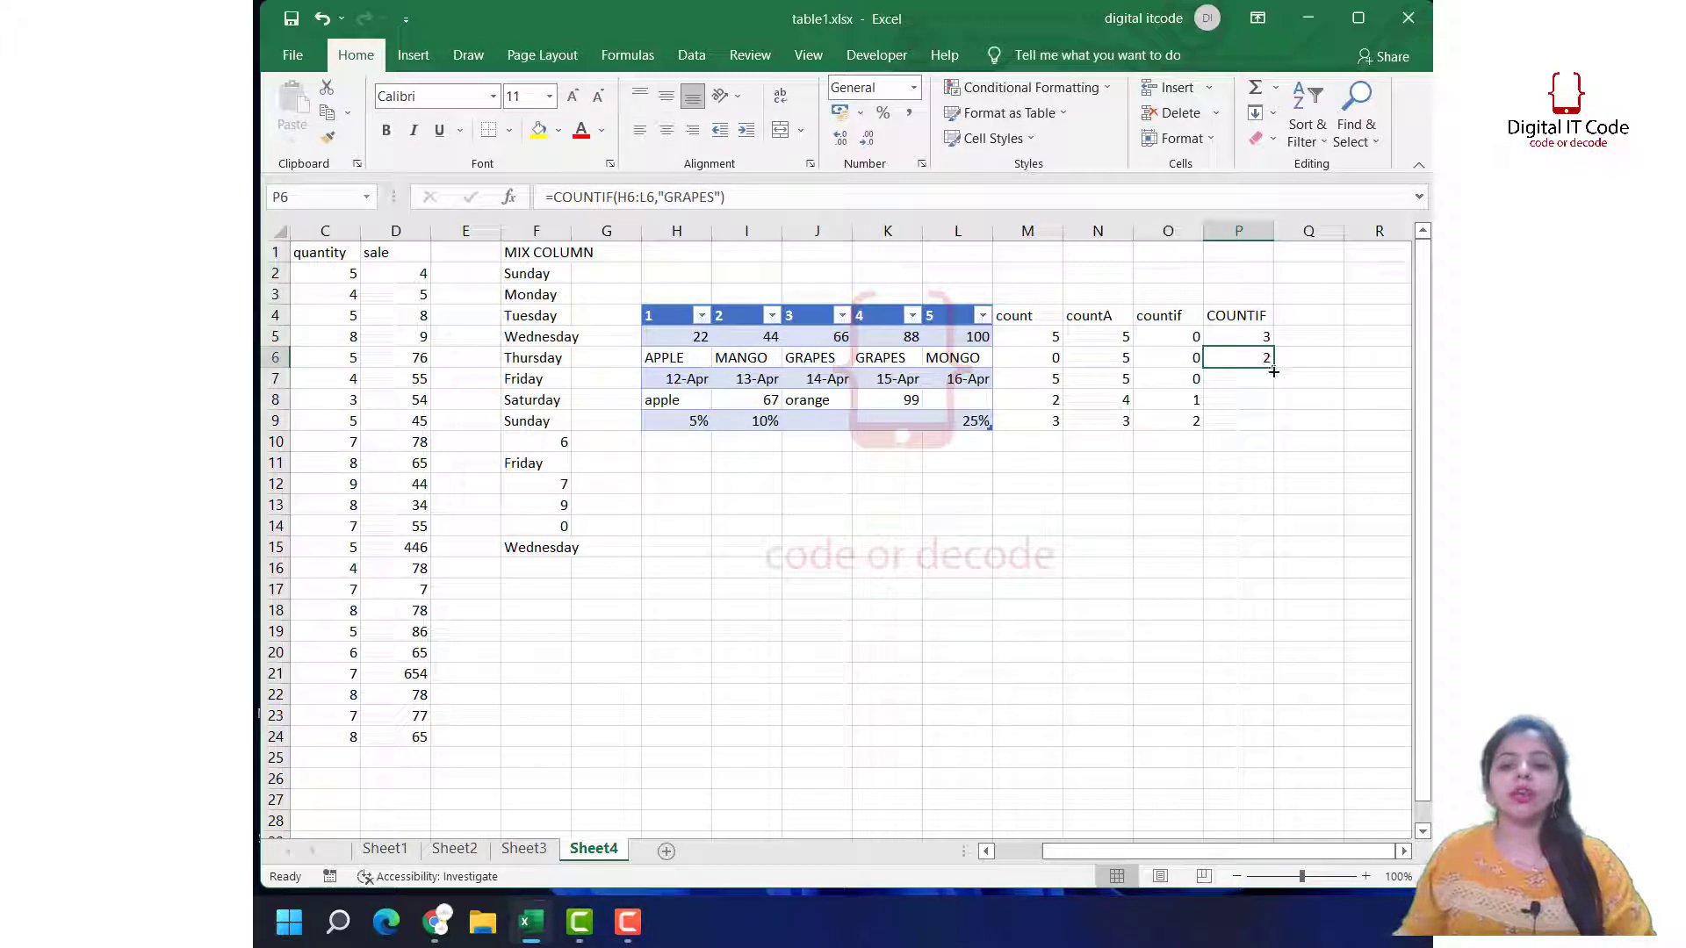
left_click(1261, 332)
left_click(1262, 358)
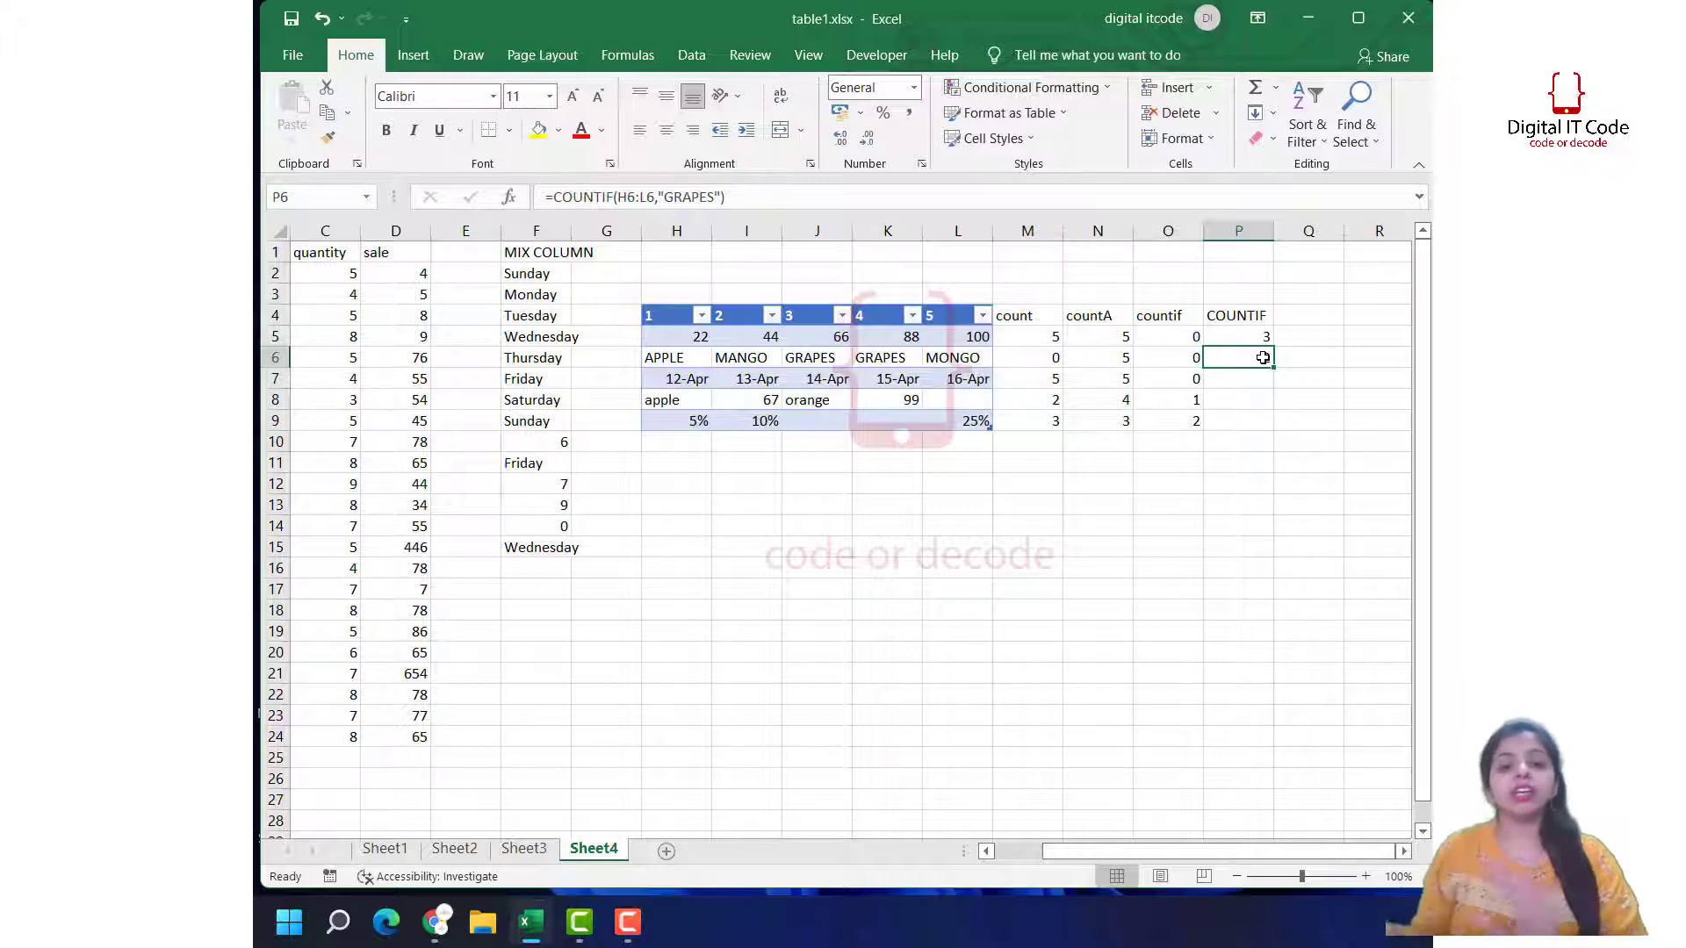
Step: Fill the COUNTIF formula from P6 down through P9
left_click(1235, 380)
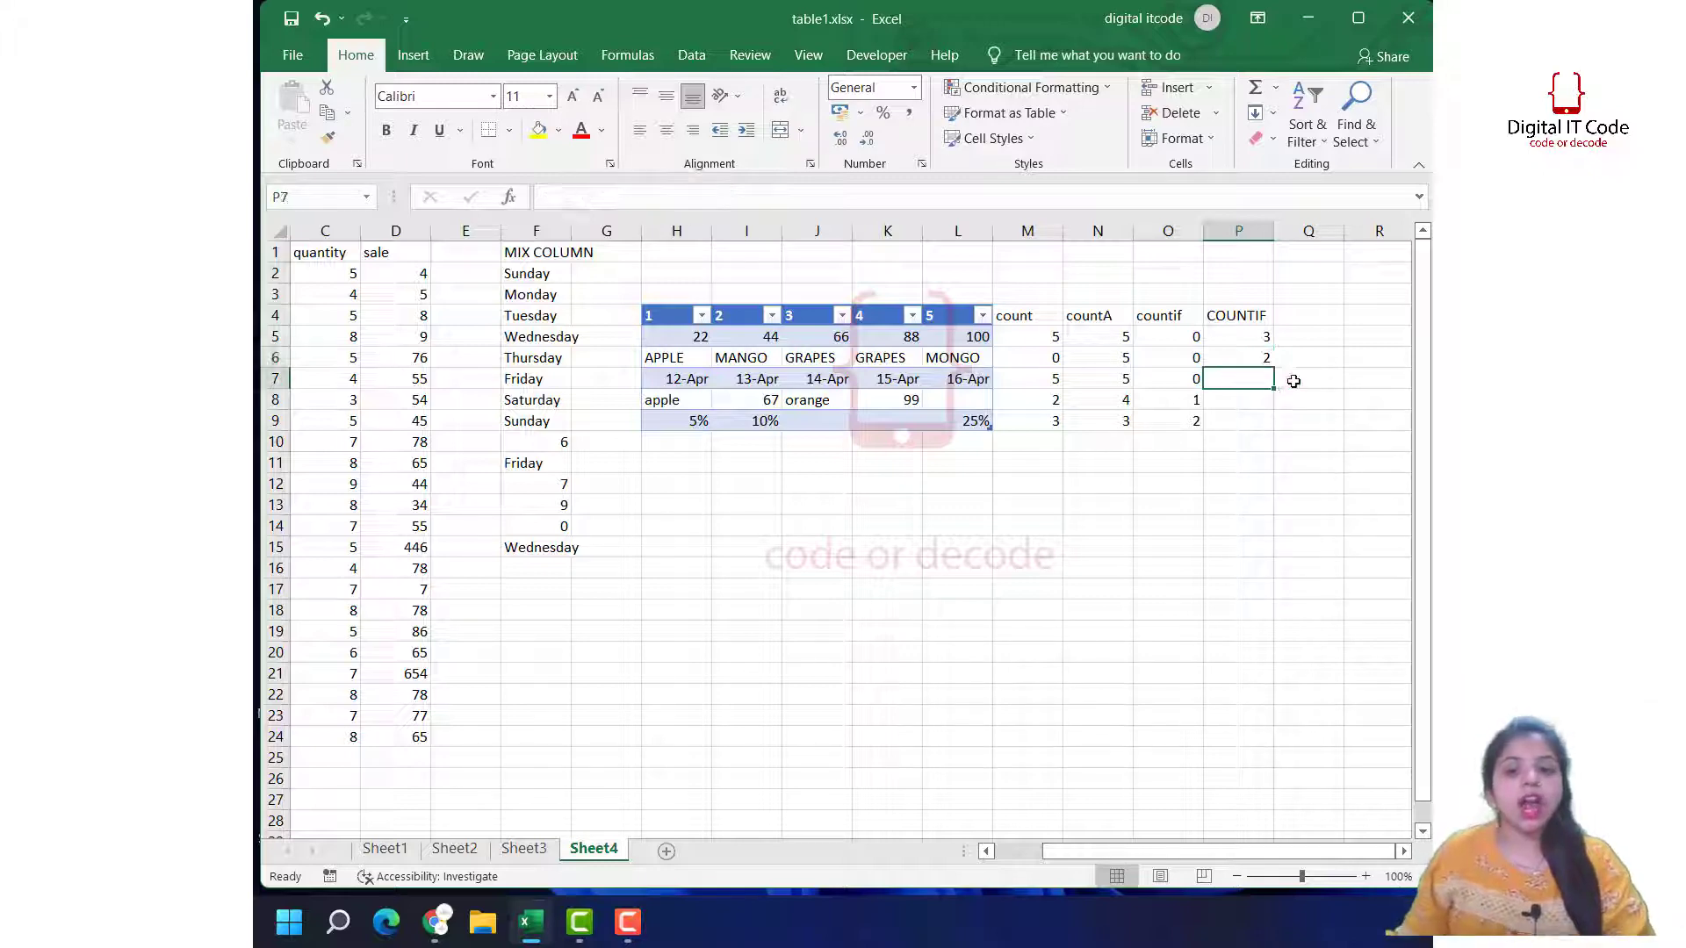
left_click(1261, 364)
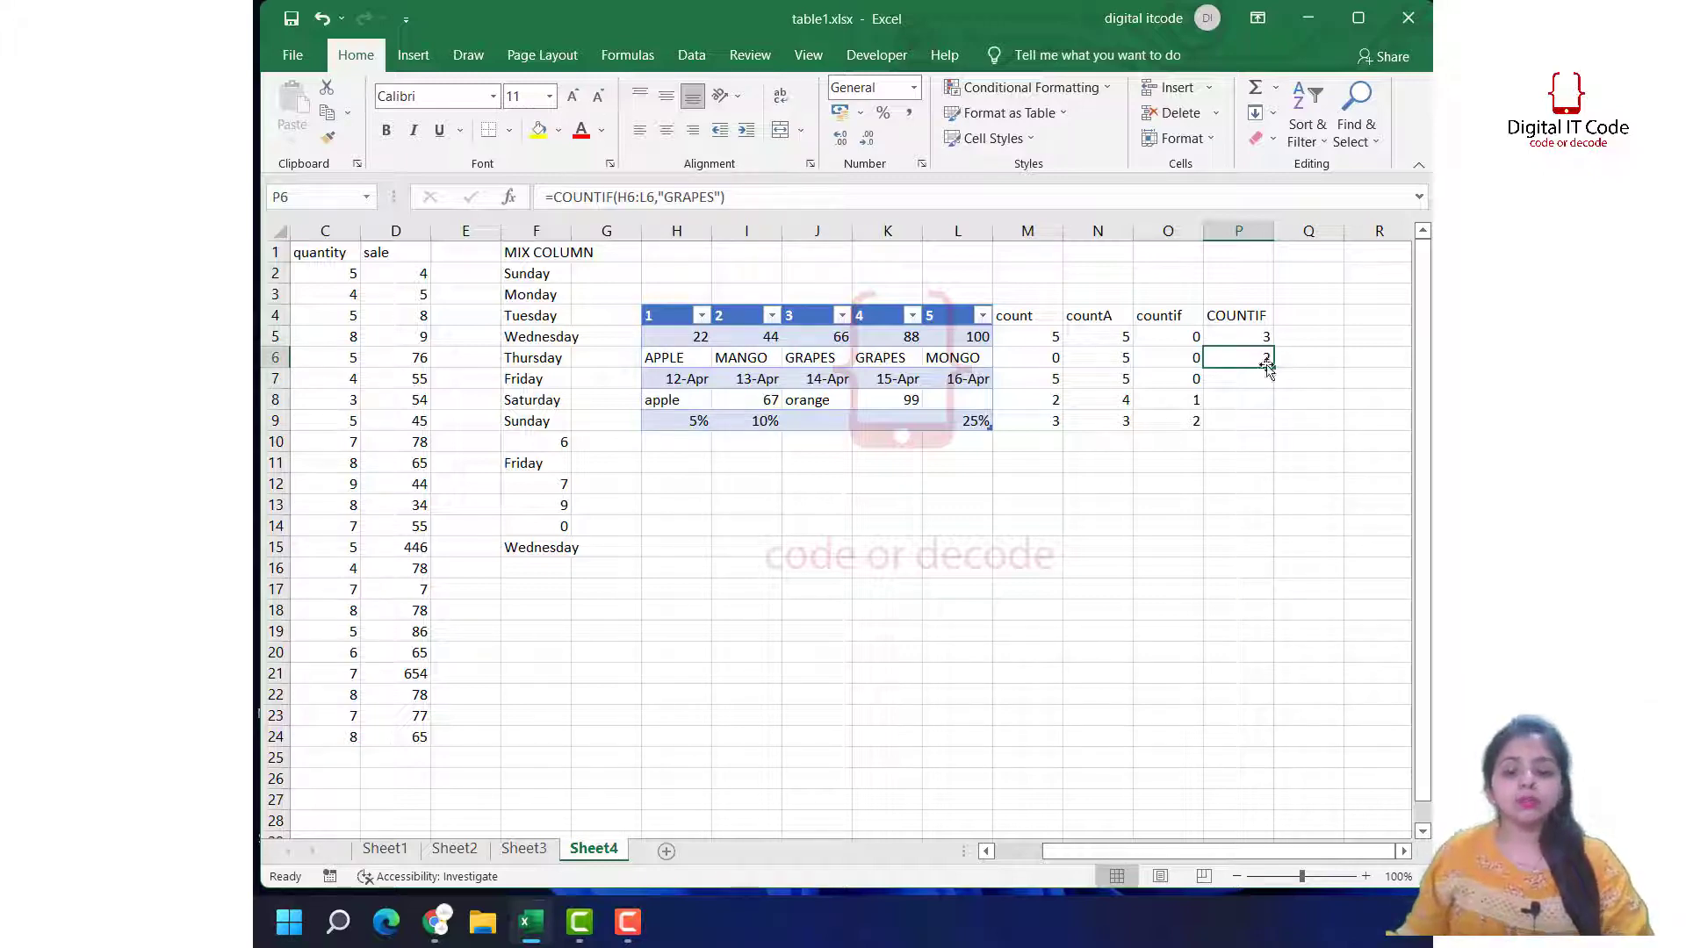
left_click_drag(1268, 369, 1267, 421)
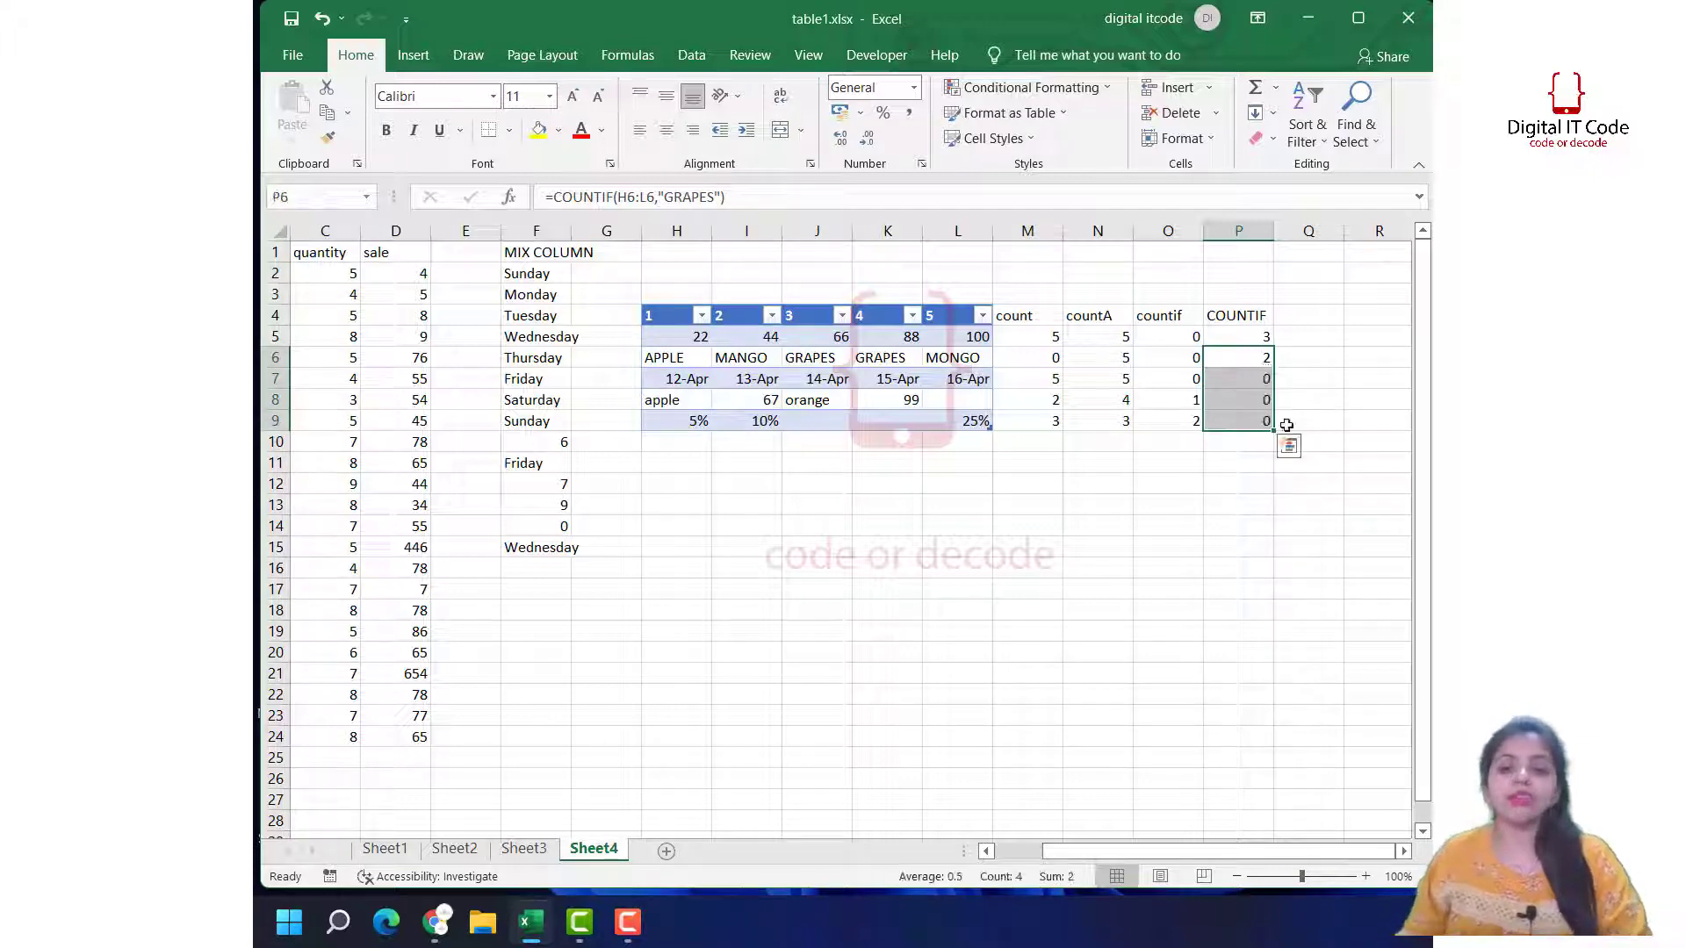
Step: Change the criterion in P7 to make the formula =COUNTIF(H7:L7,">13-April"), and check it against the dates in row 7
left_click(1233, 386)
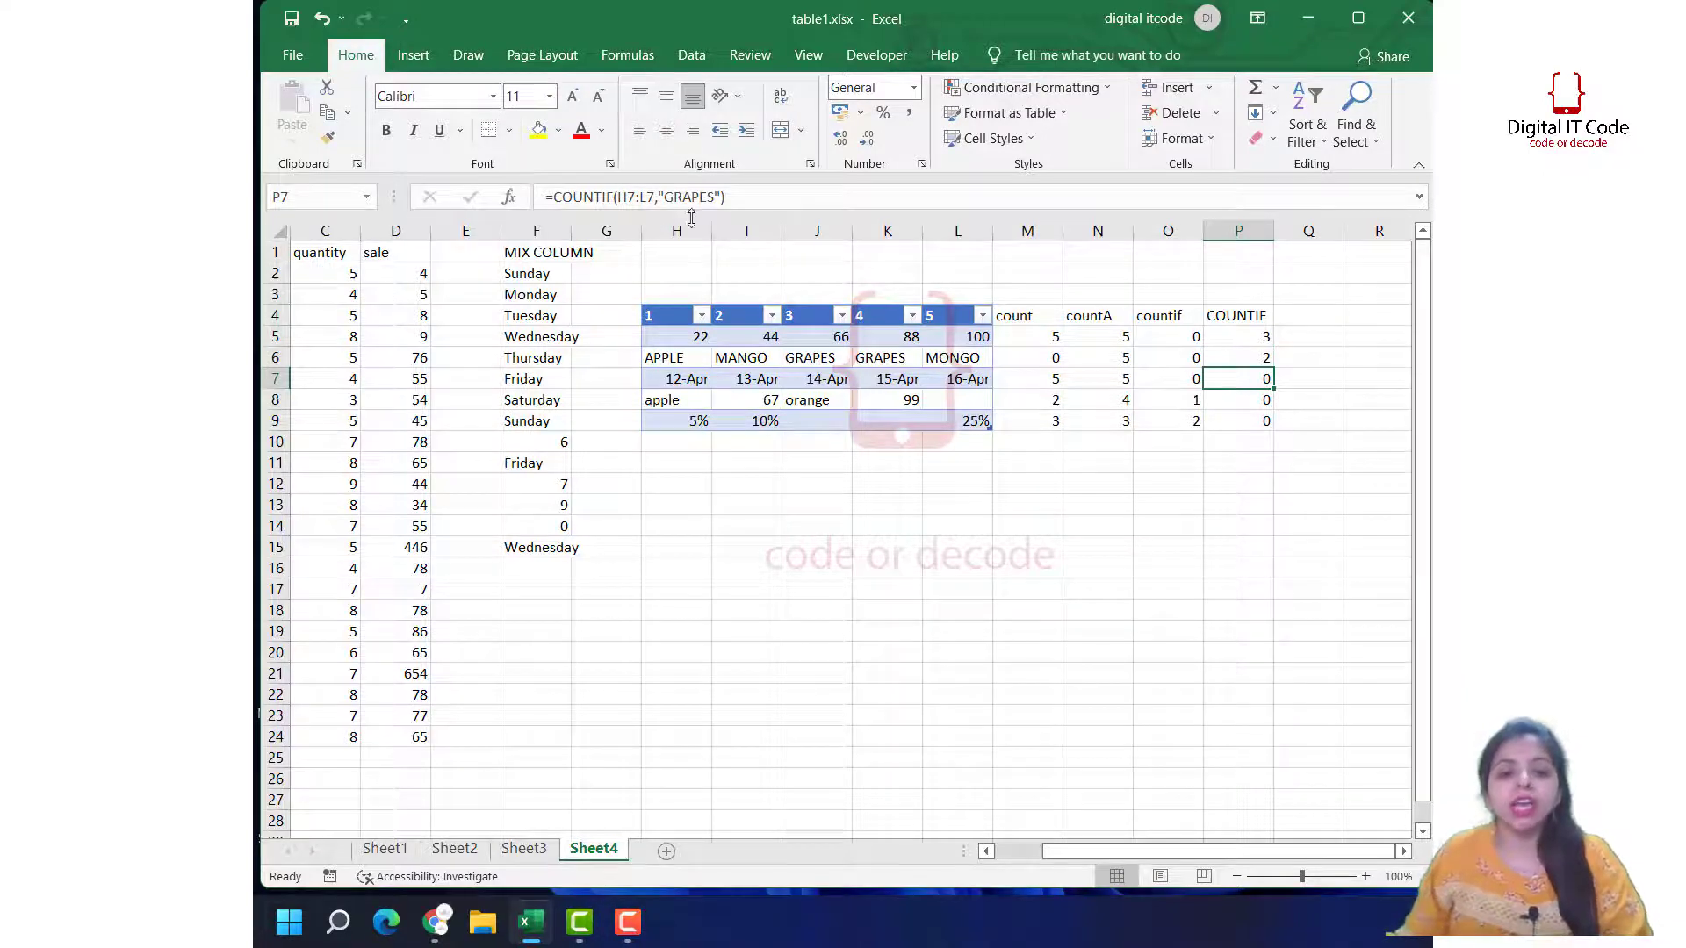
left_click(716, 197)
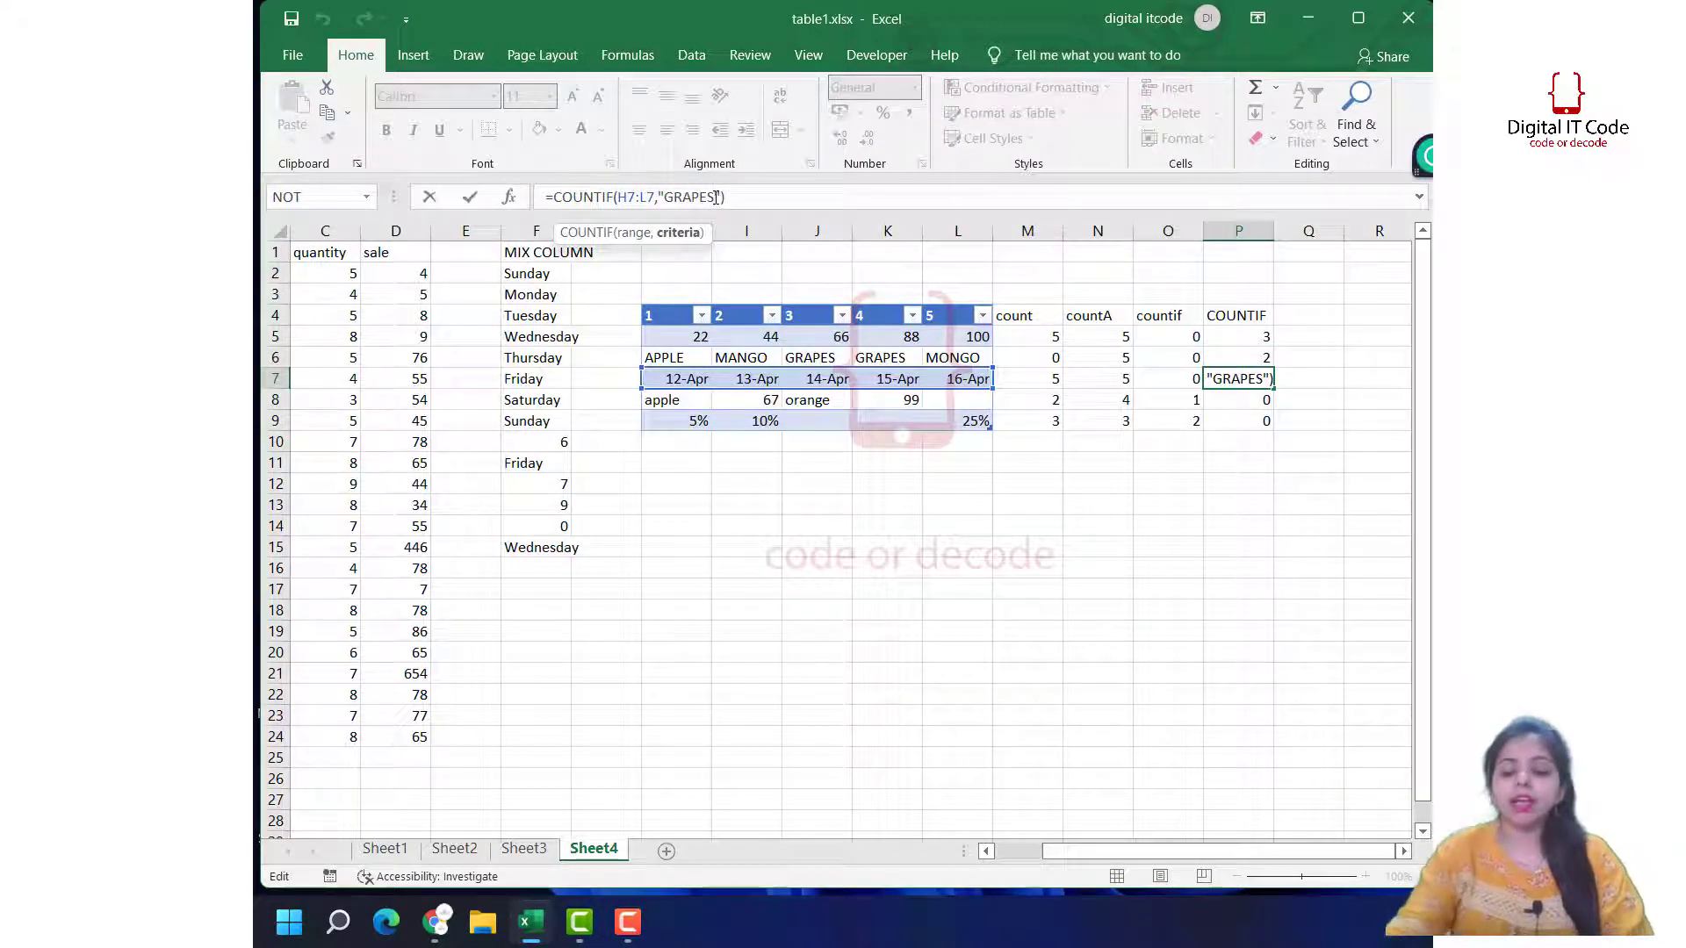
key("BackSpace")
key("BackSpace")
key("BackSpace")
key("BackSpace")
key("BackSpace")
key("BackSpace")
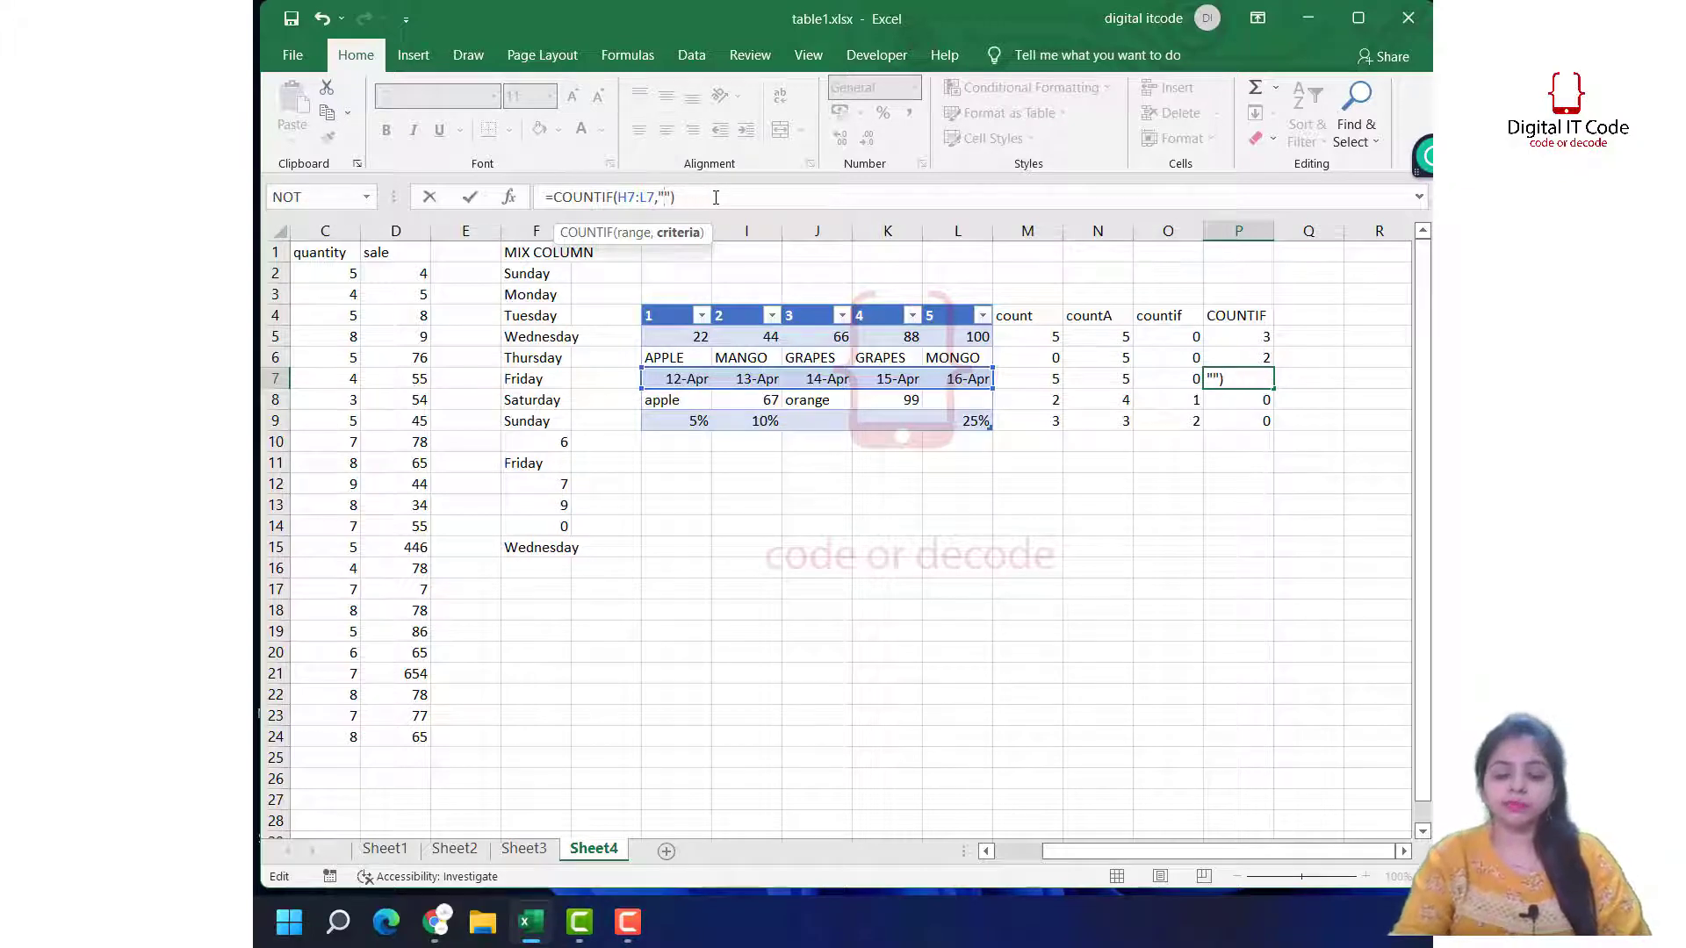
type(">")
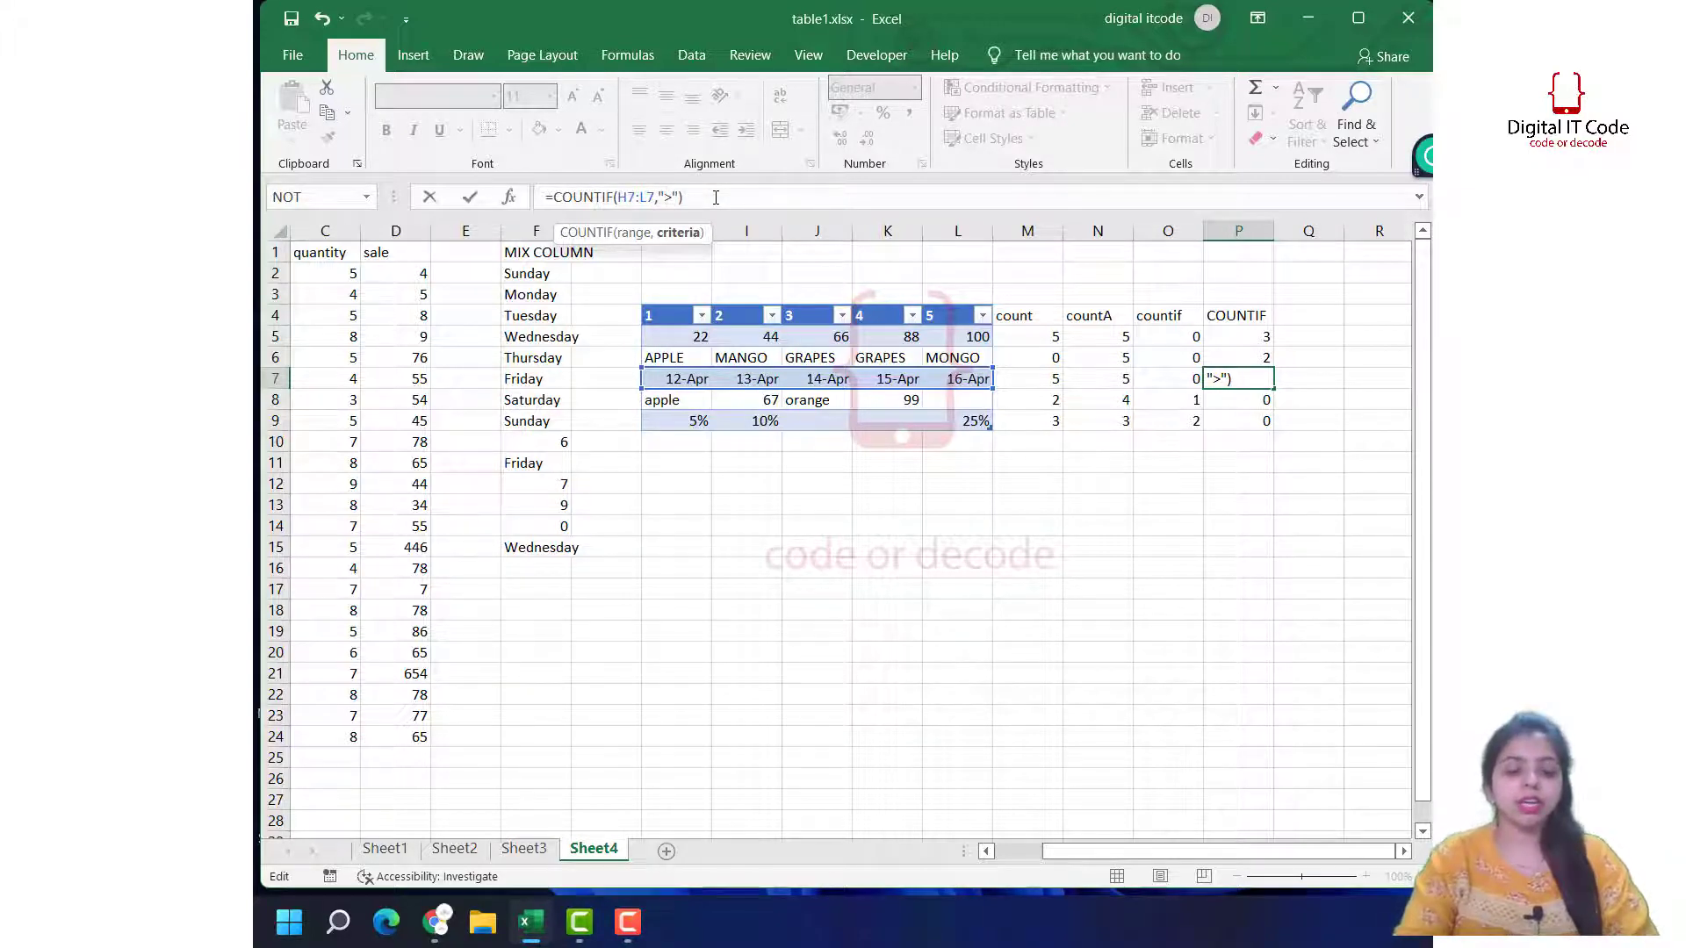
type("13-A")
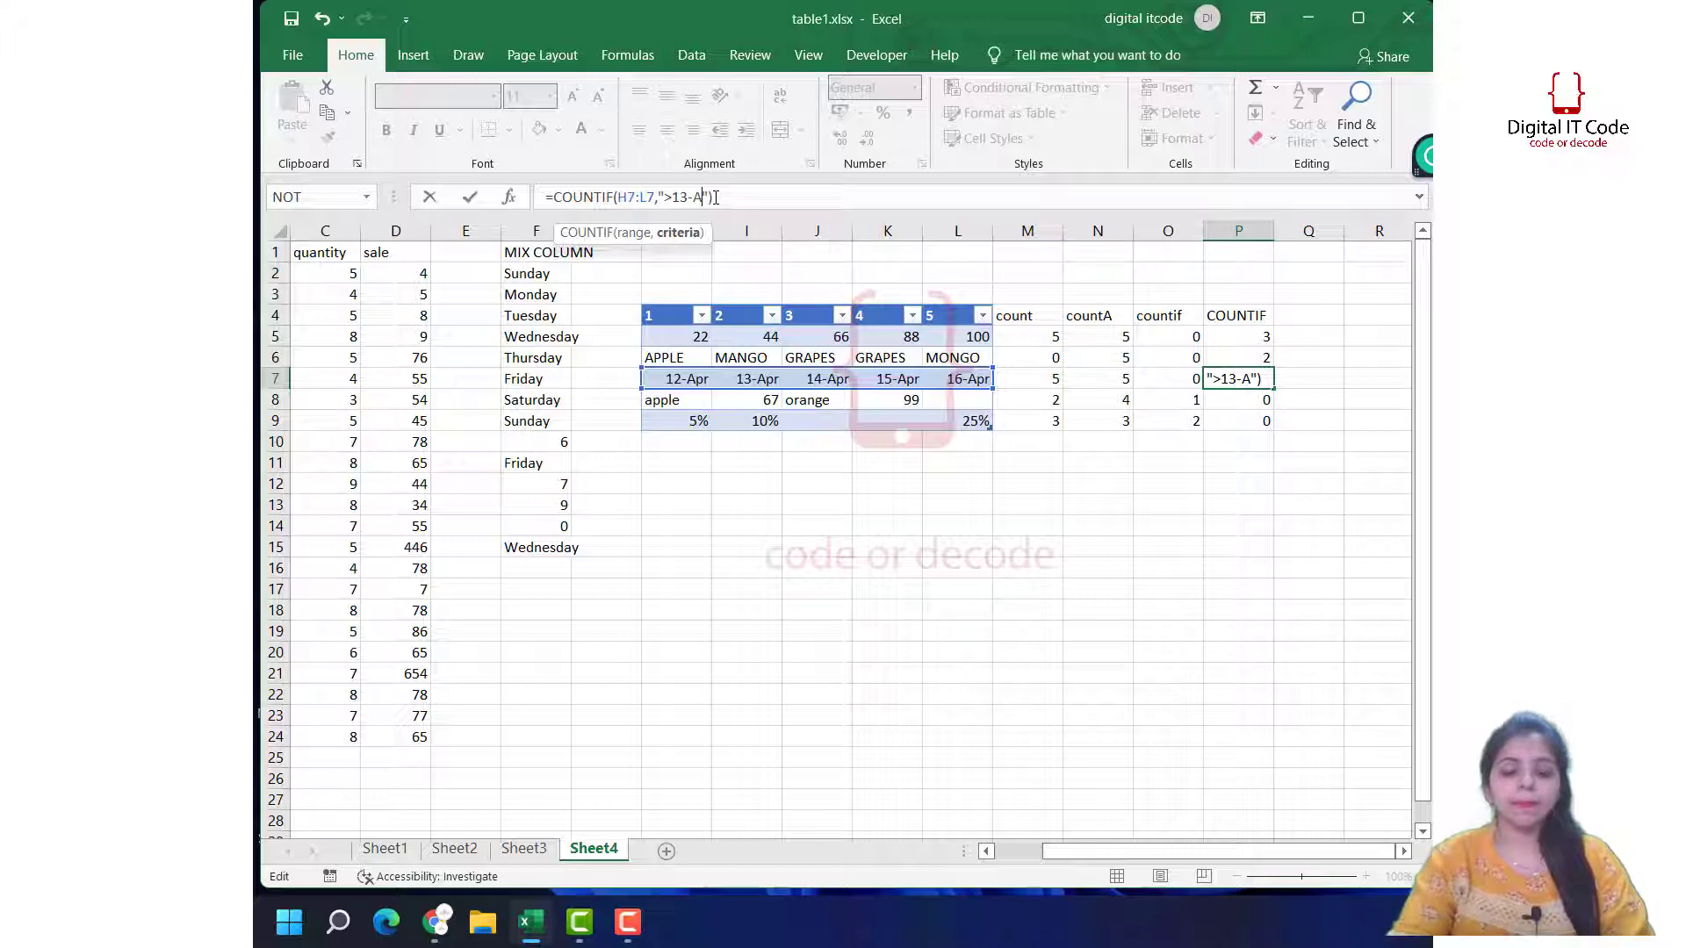
type("pril")
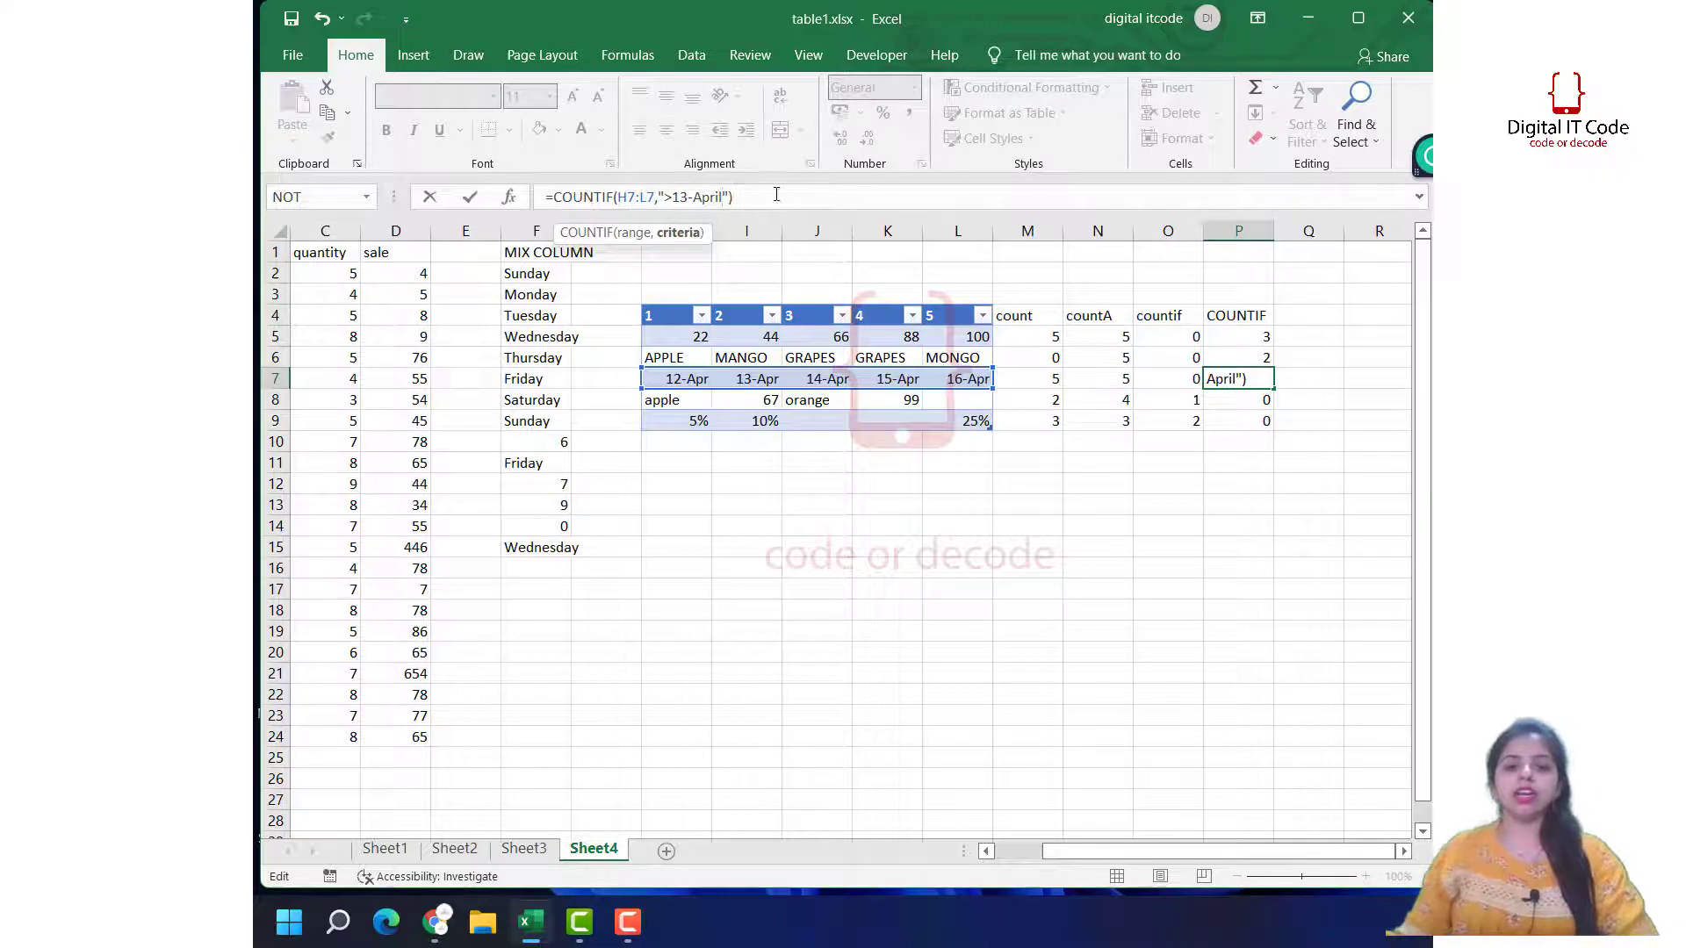
key("Return")
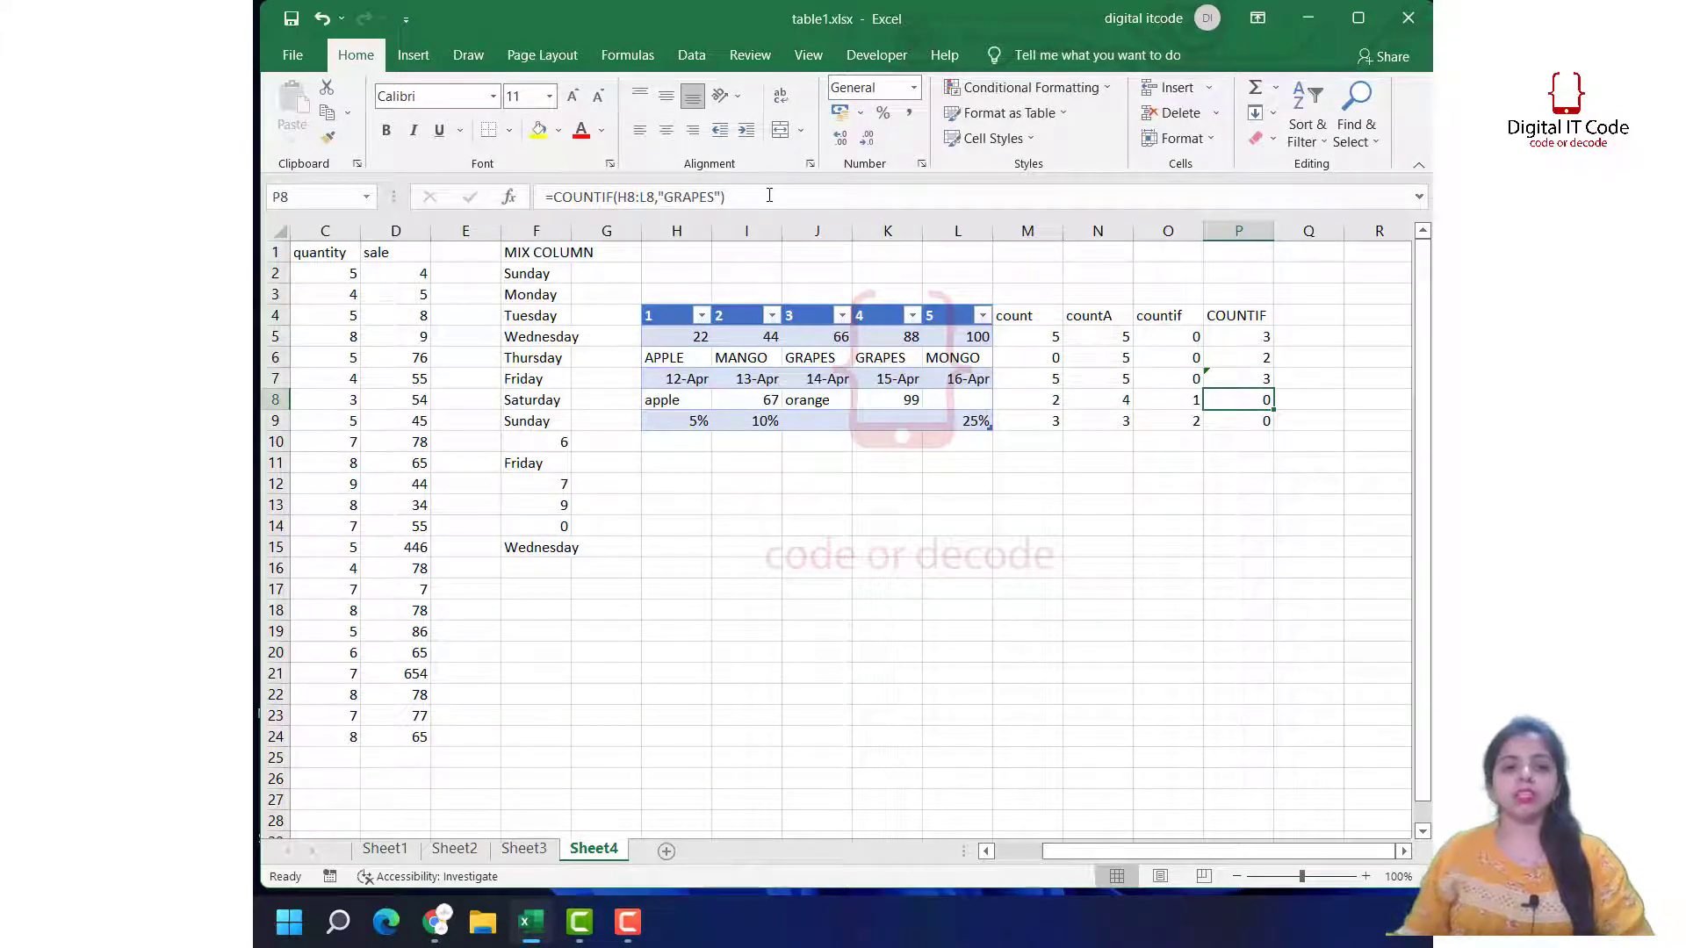
left_click(951, 384)
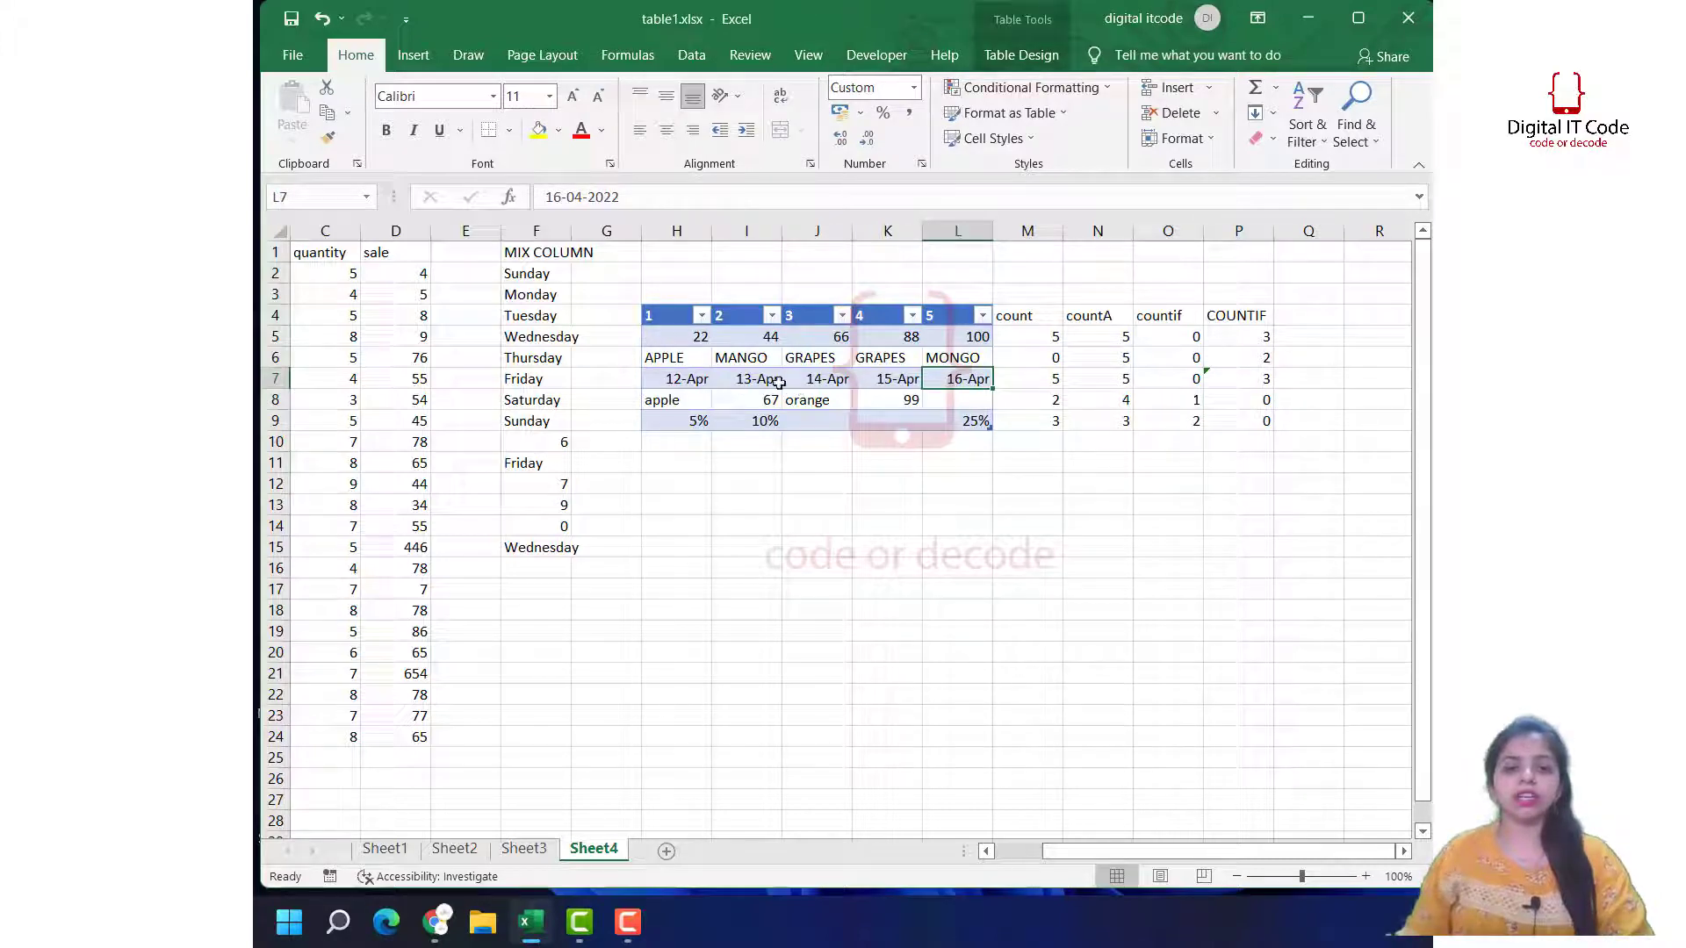
left_click(1245, 384)
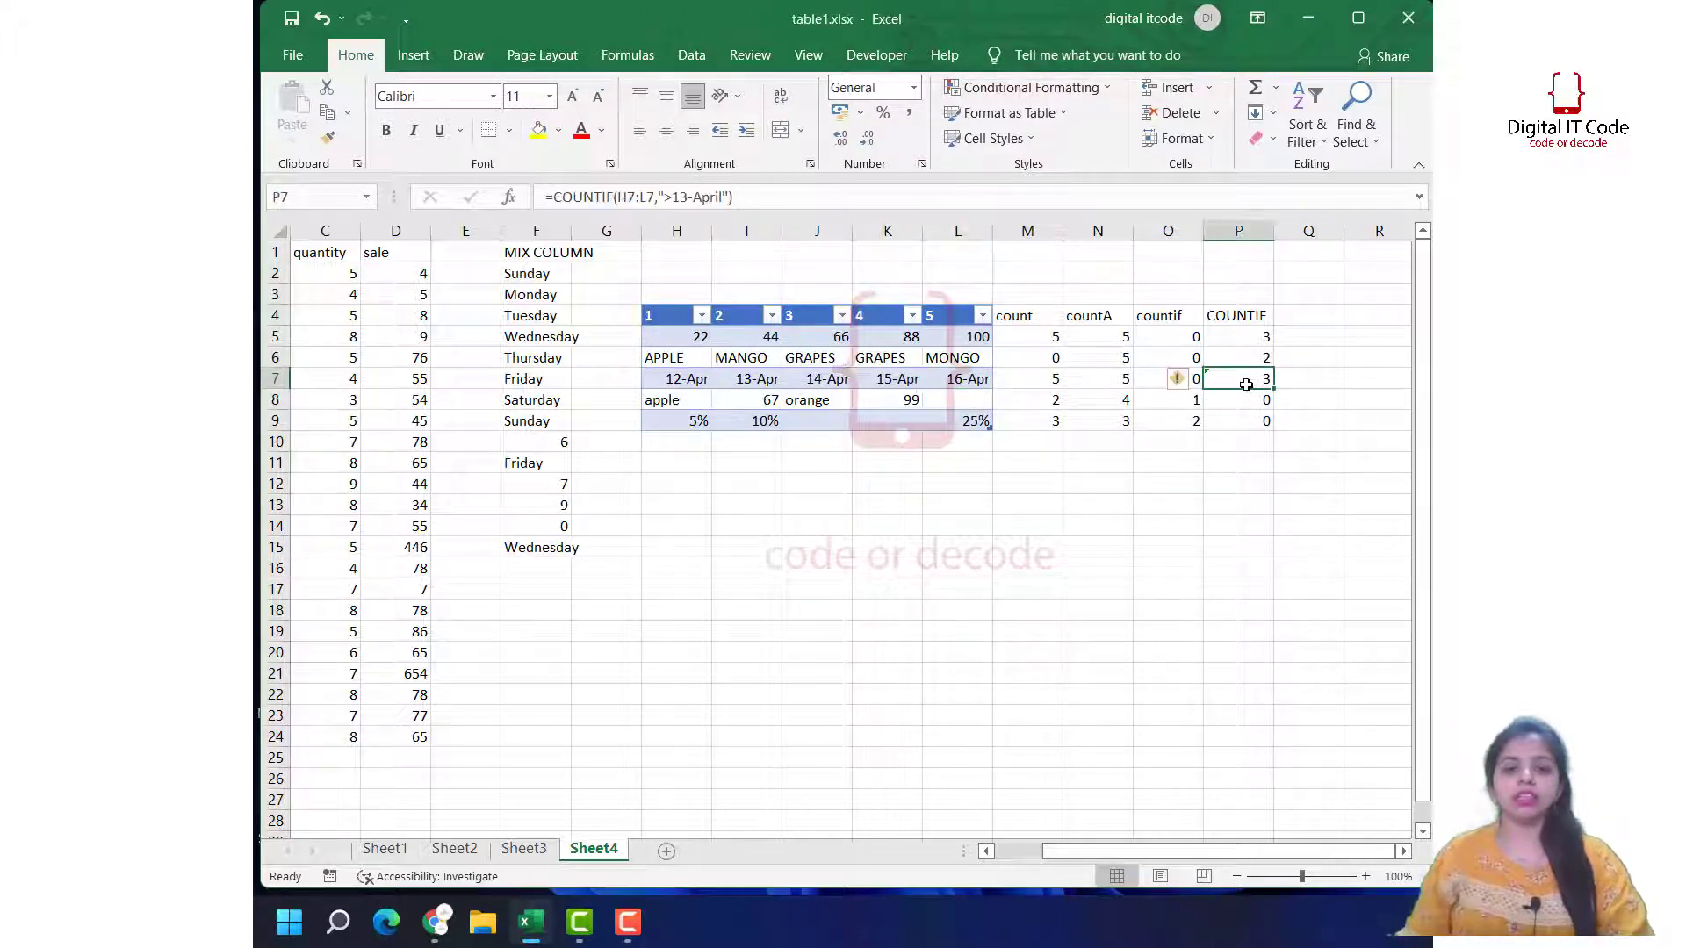
left_click(1247, 400)
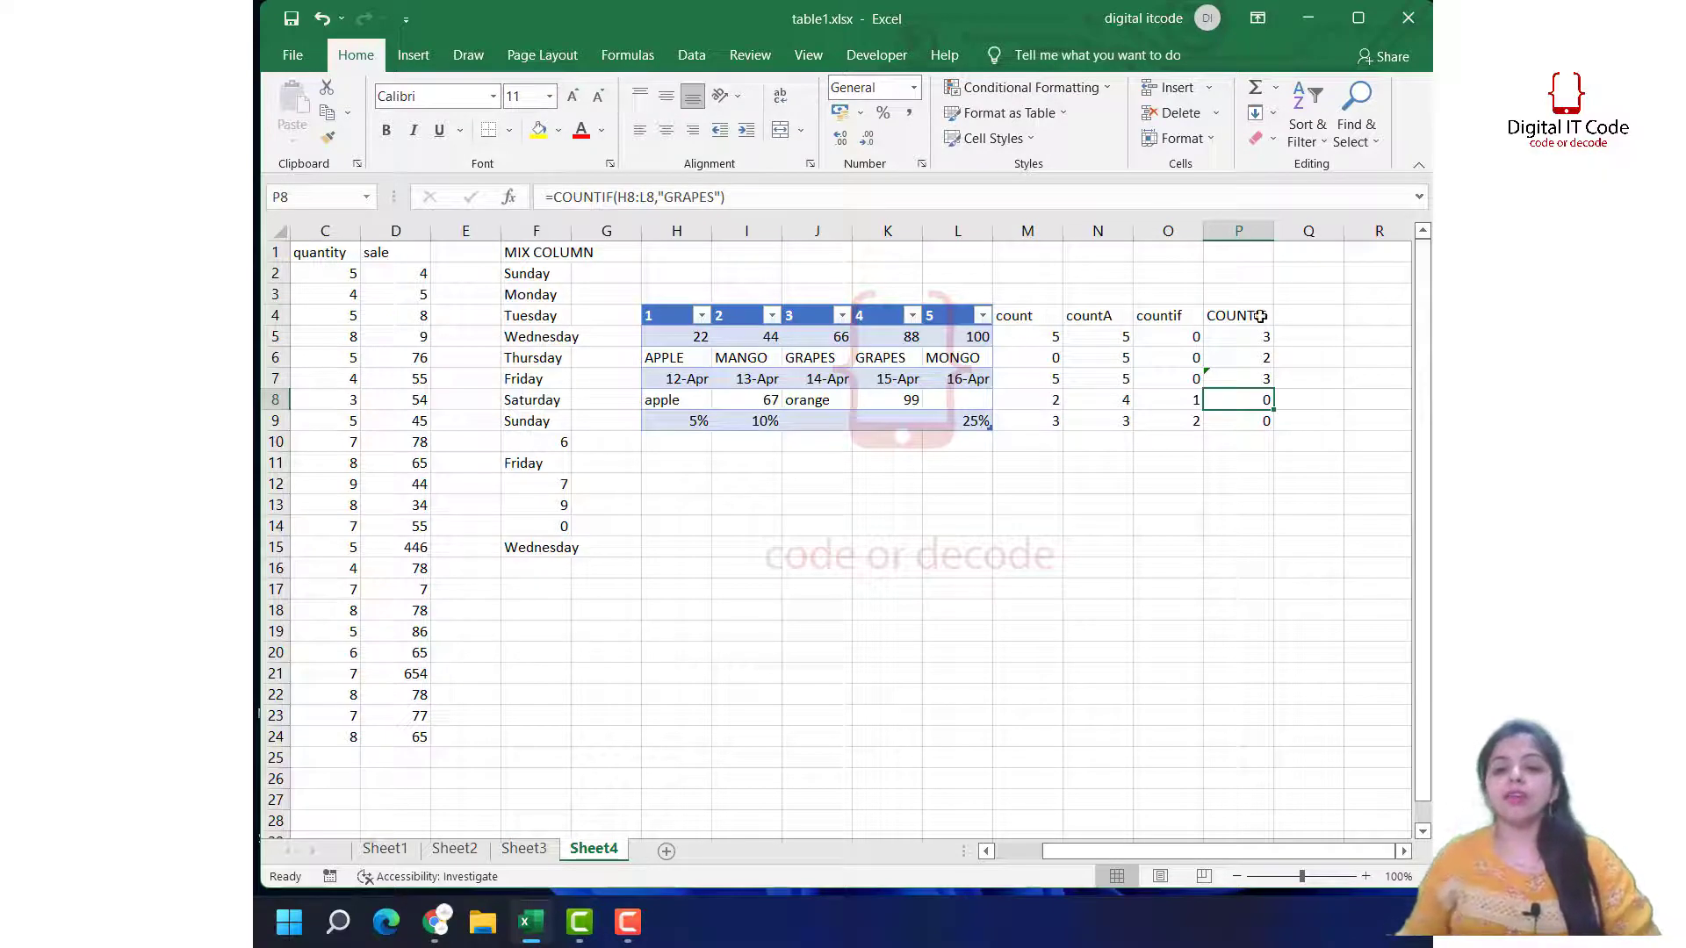
Step: Add the column header COUNTIFS in Q4, beside the COUNTIF header
left_click(1307, 316)
type("C")
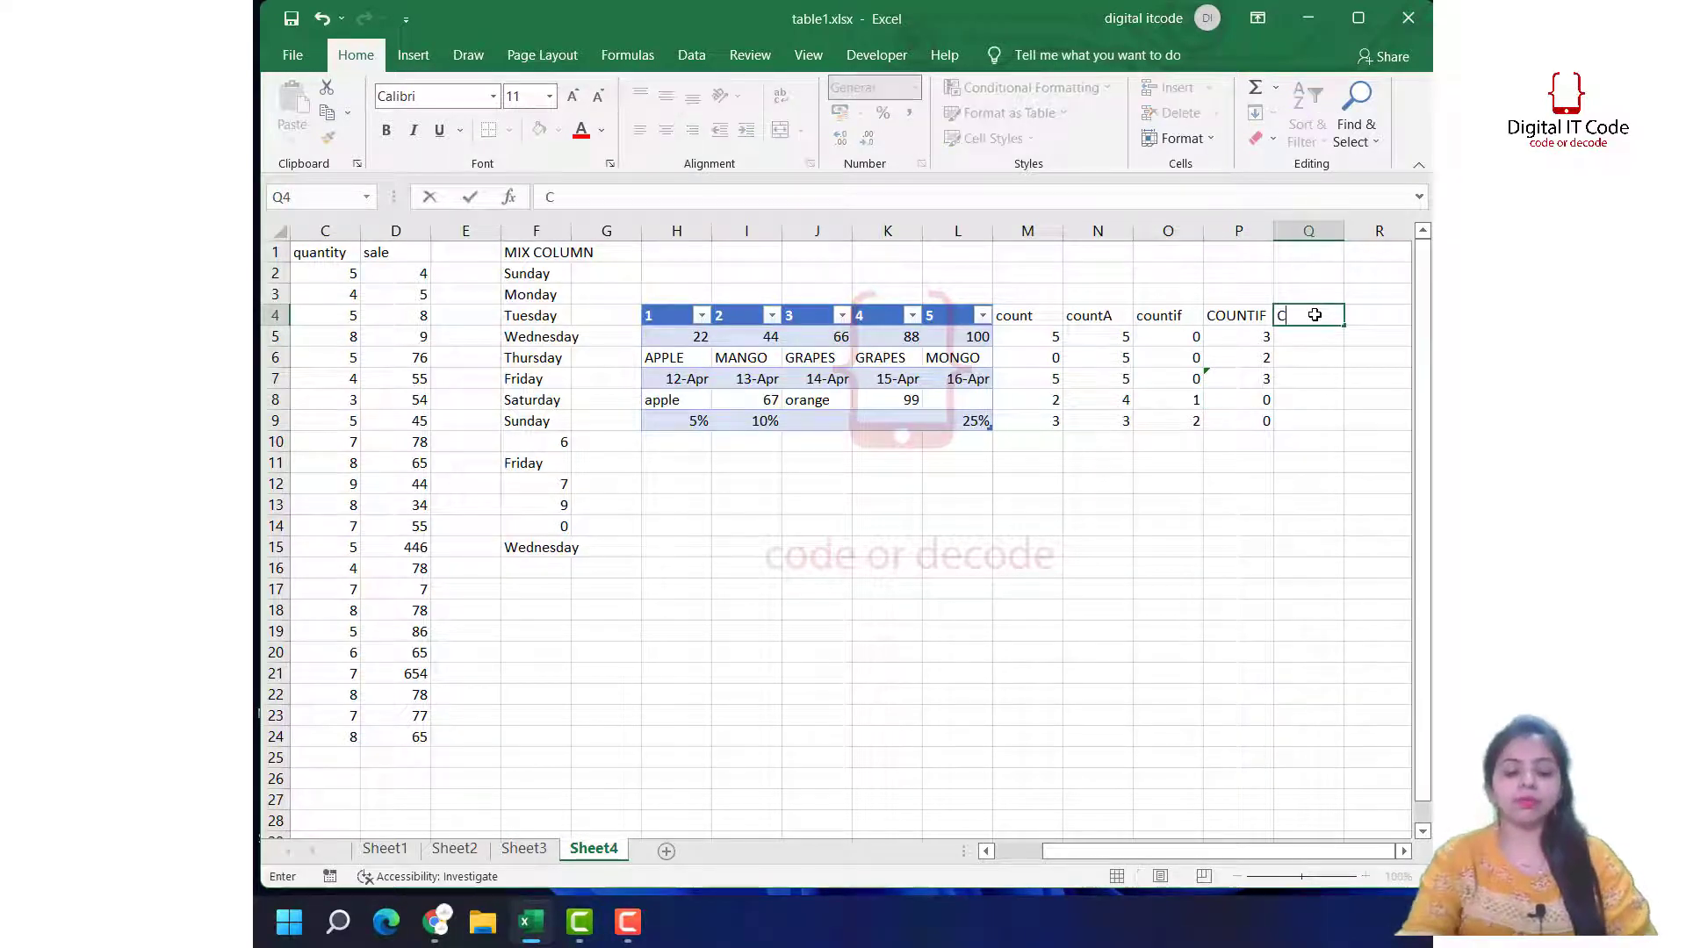
type("OUNTIFS")
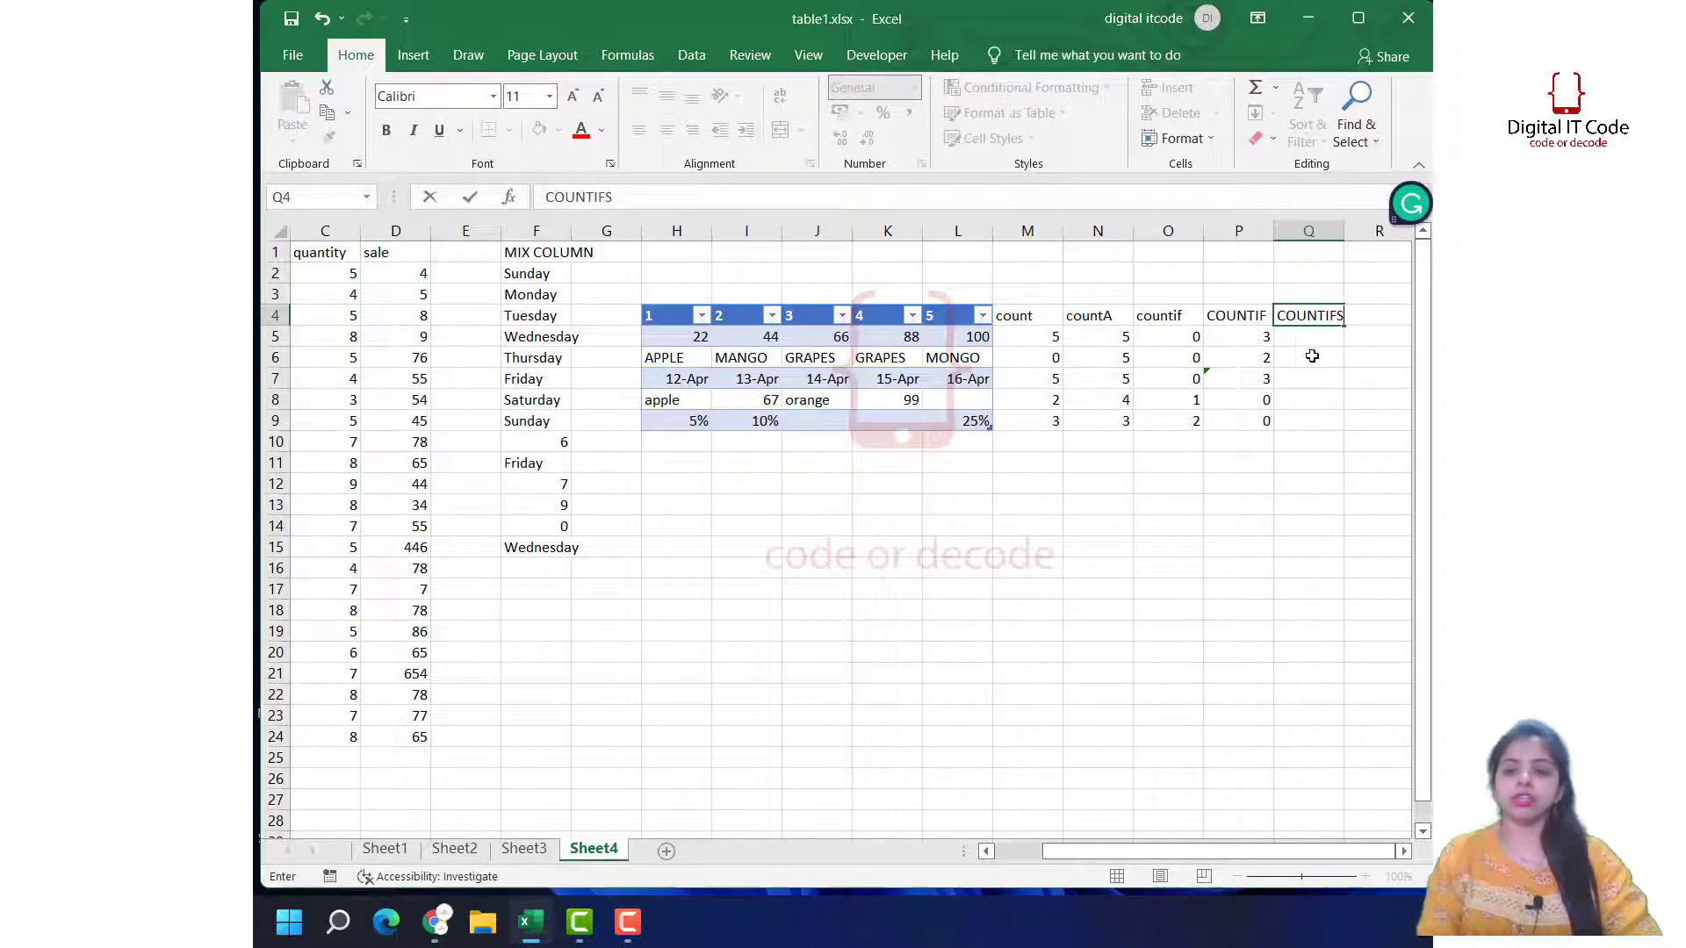
left_click(1307, 342)
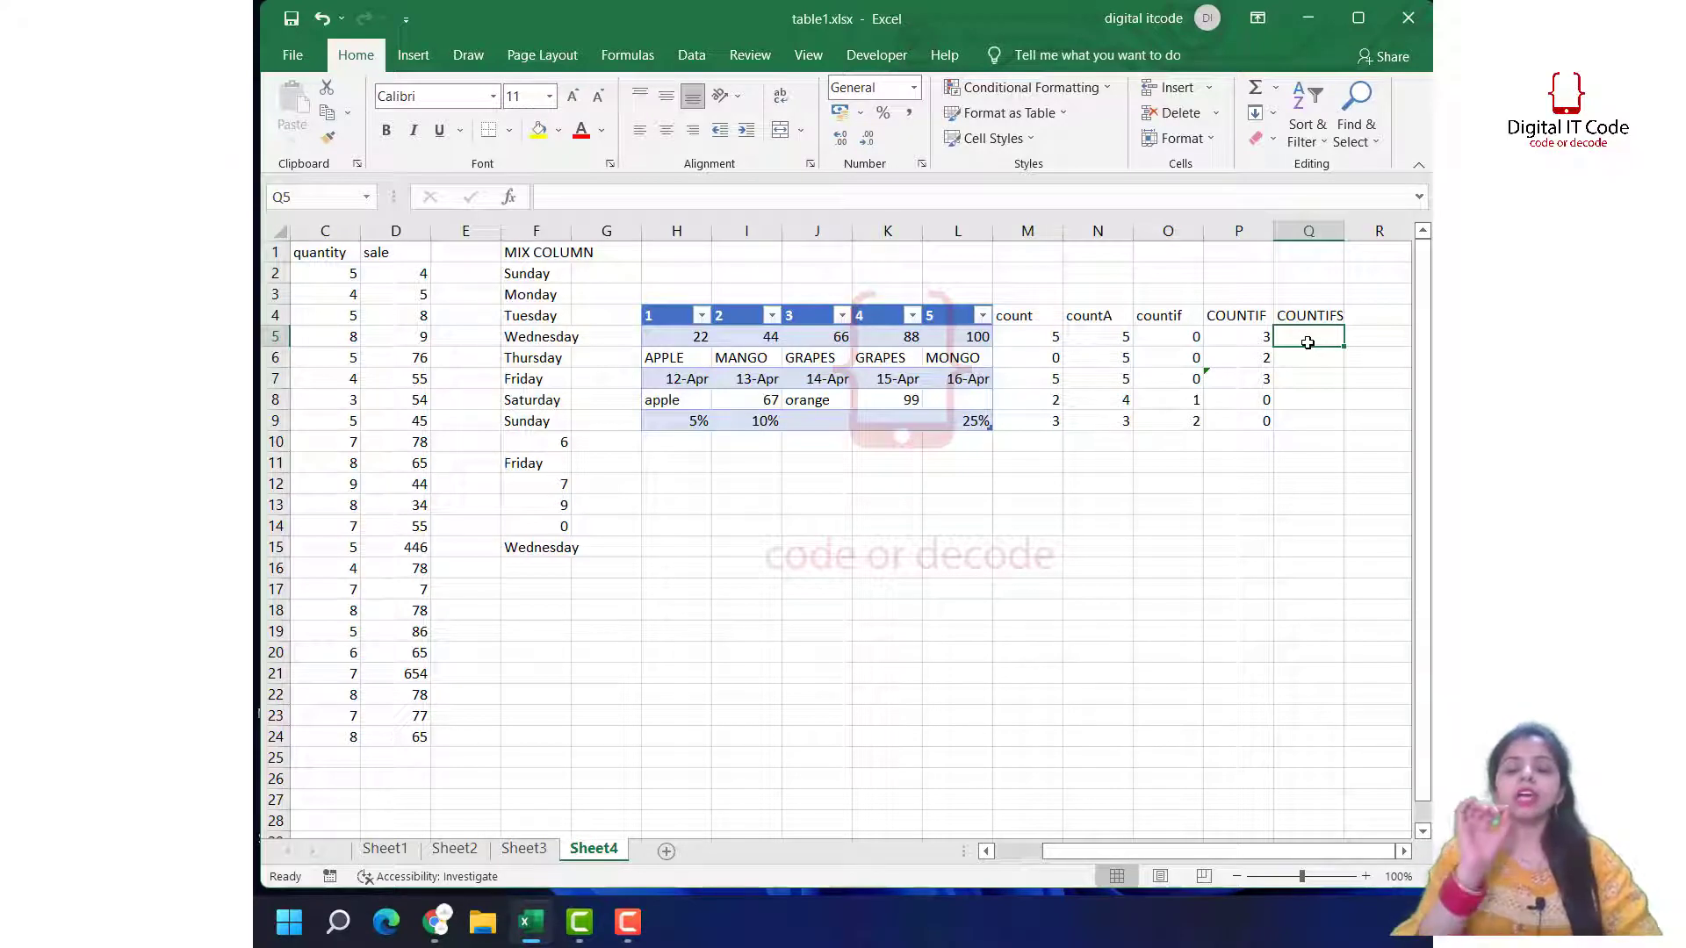
Step: Enter the label WILDCARDS in I15, below the table
left_click(754, 540)
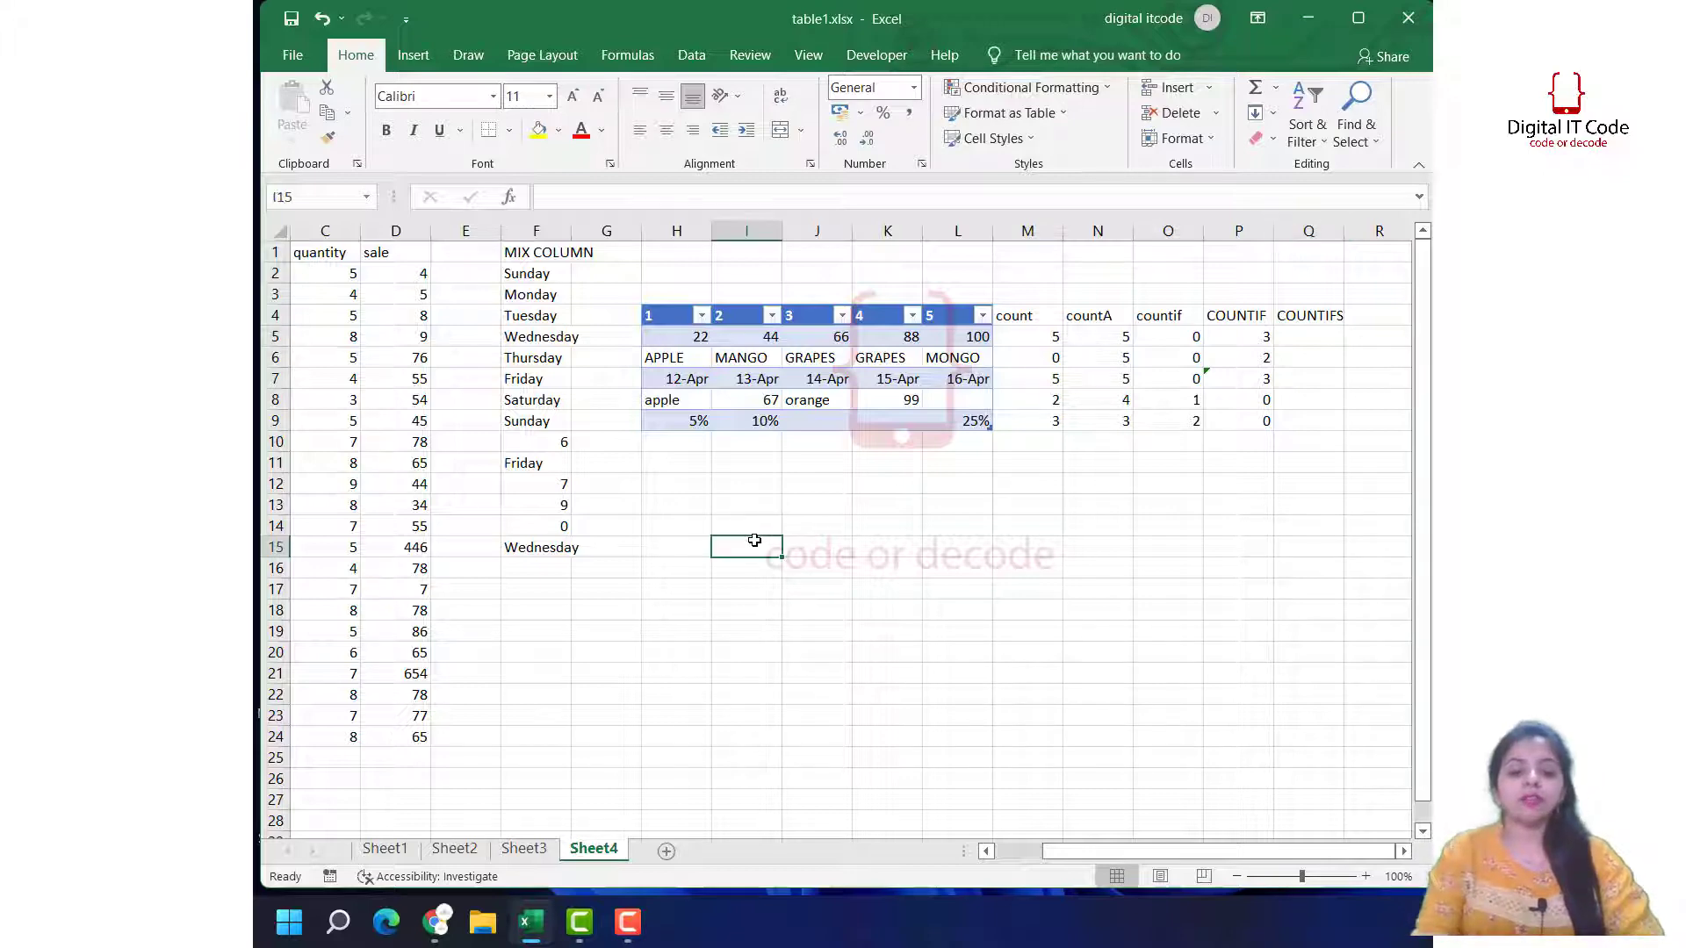
type("WILD")
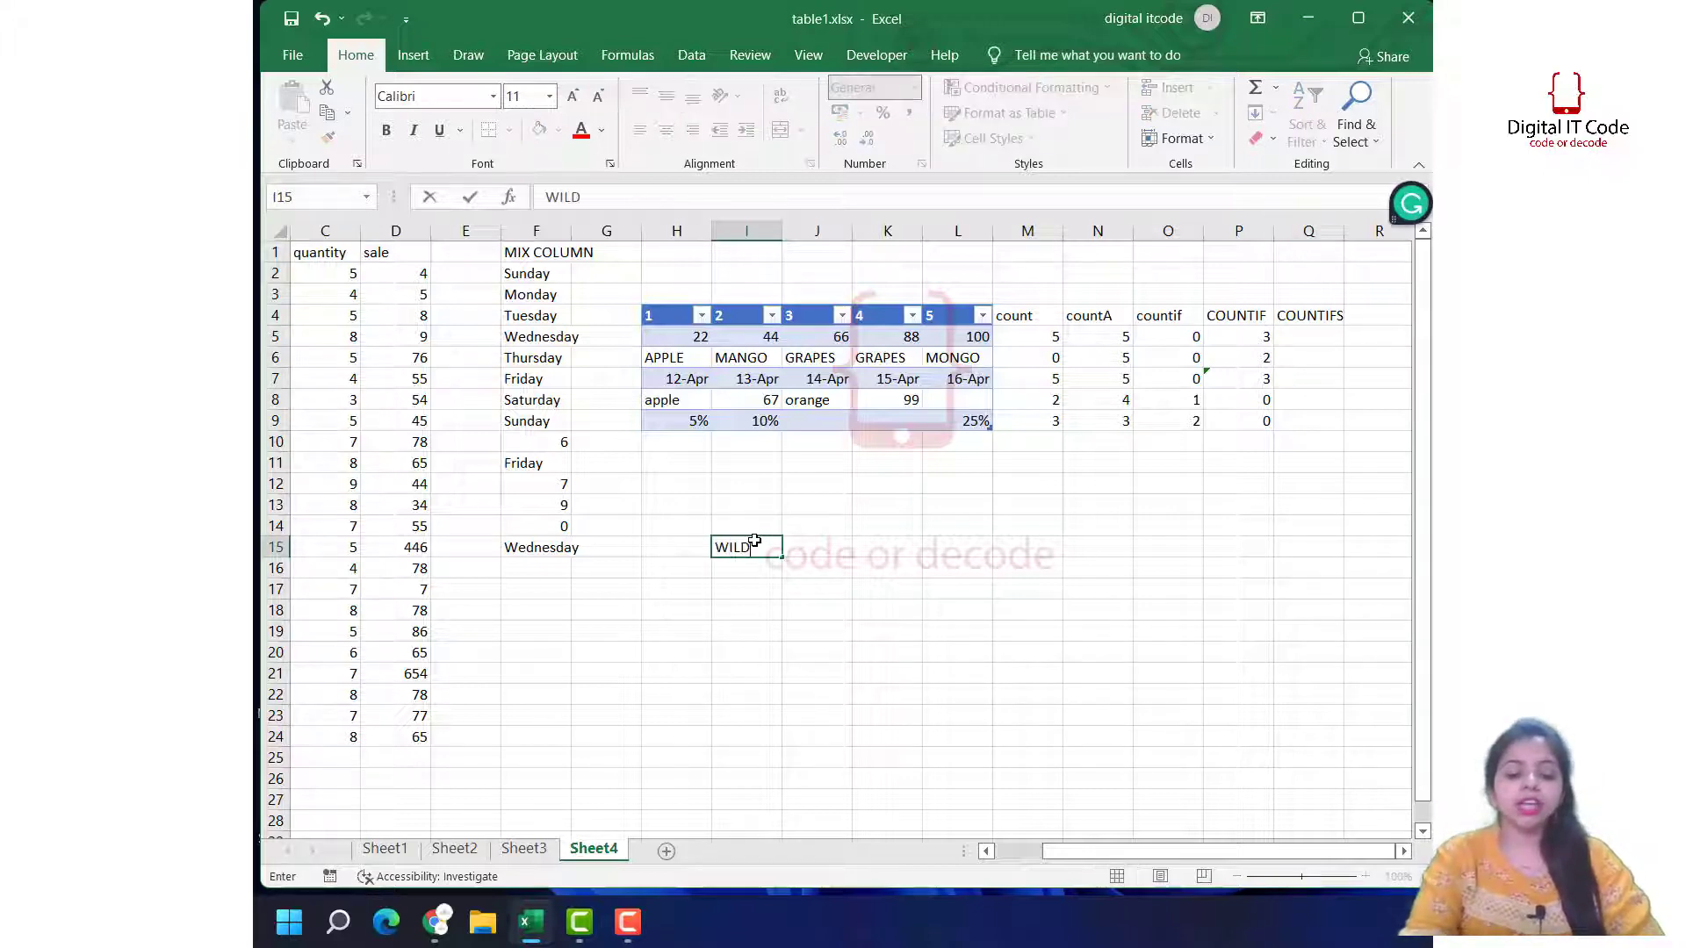
type("C")
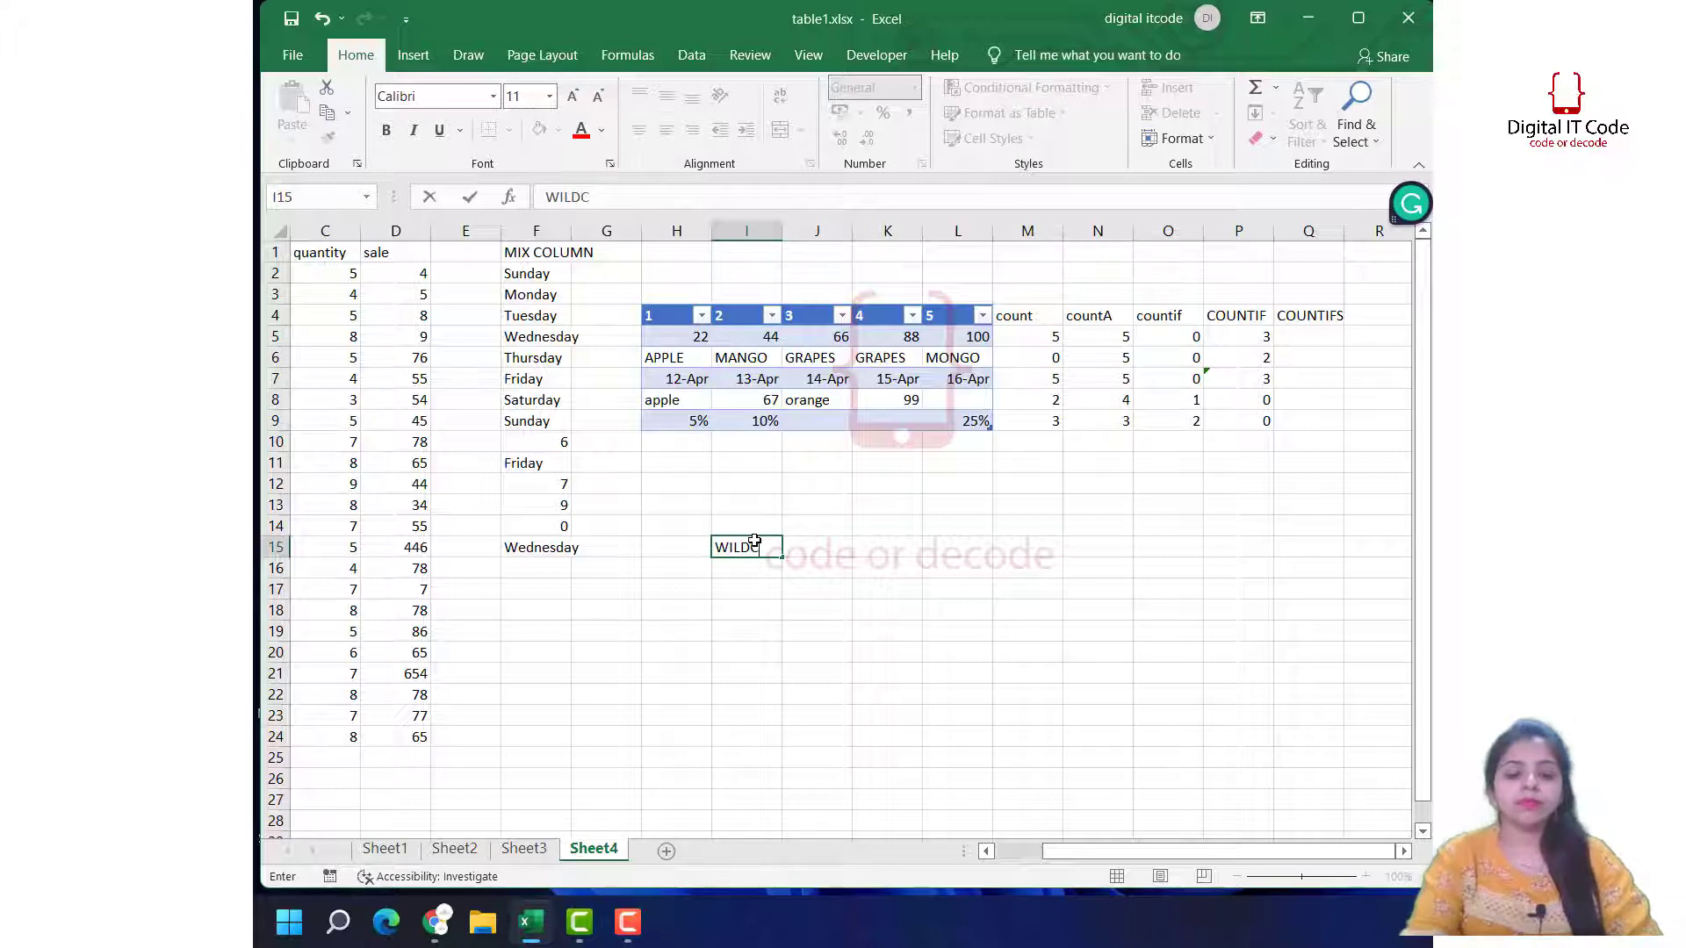
type("ARD")
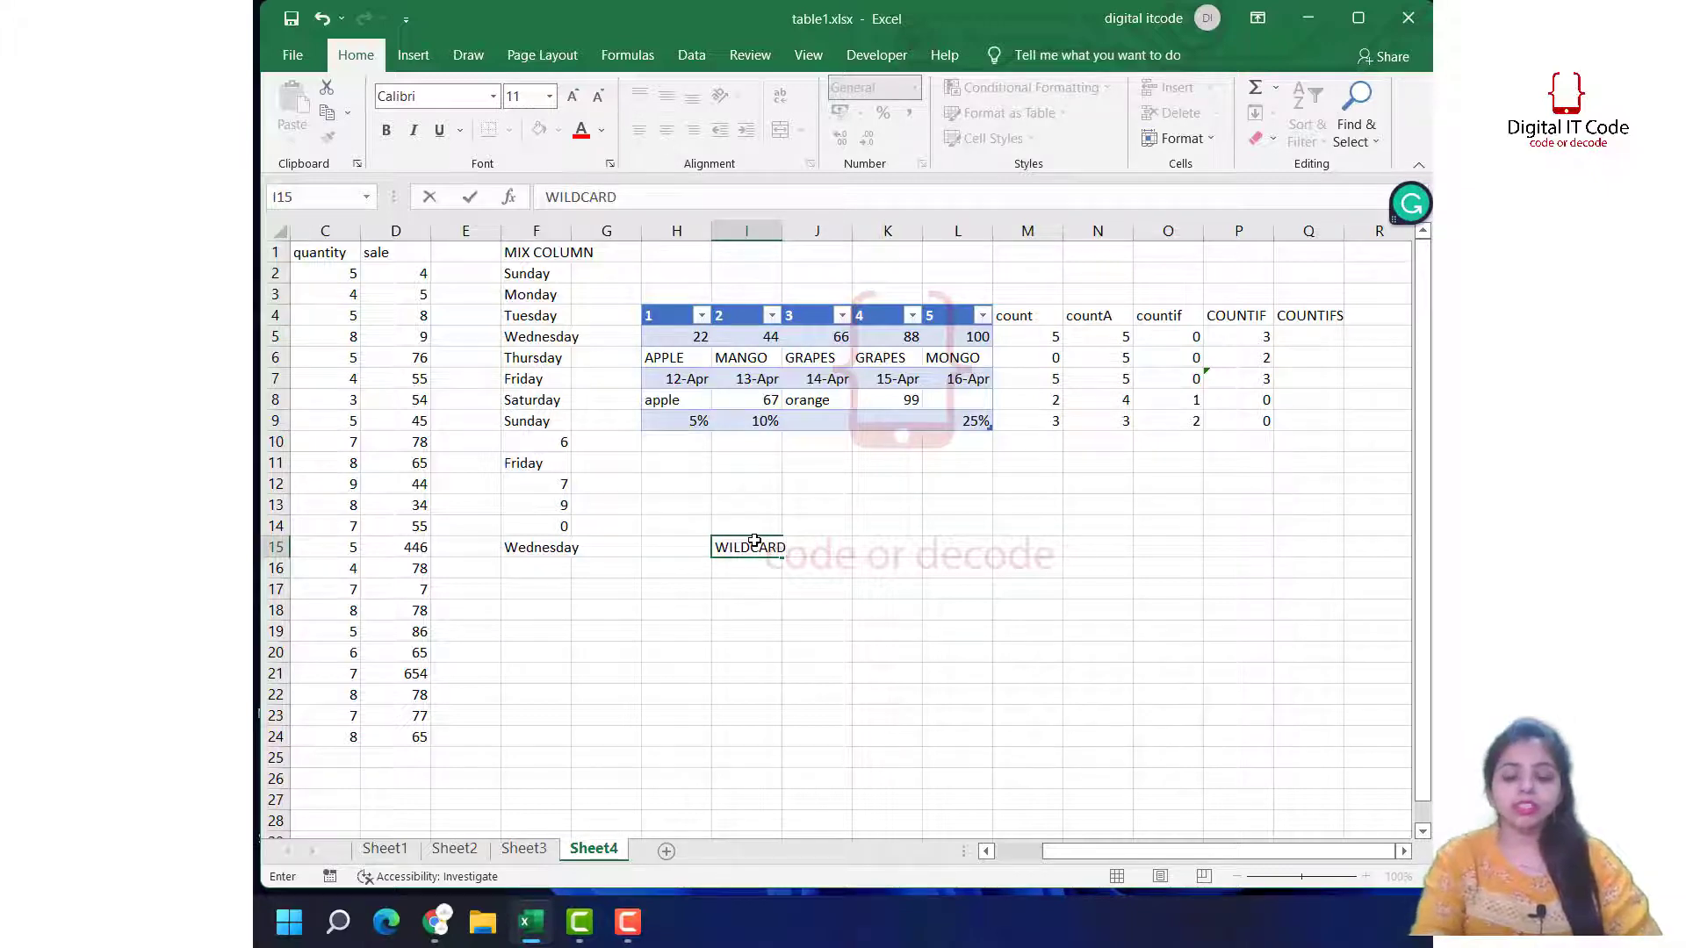
type("S")
key("Tab")
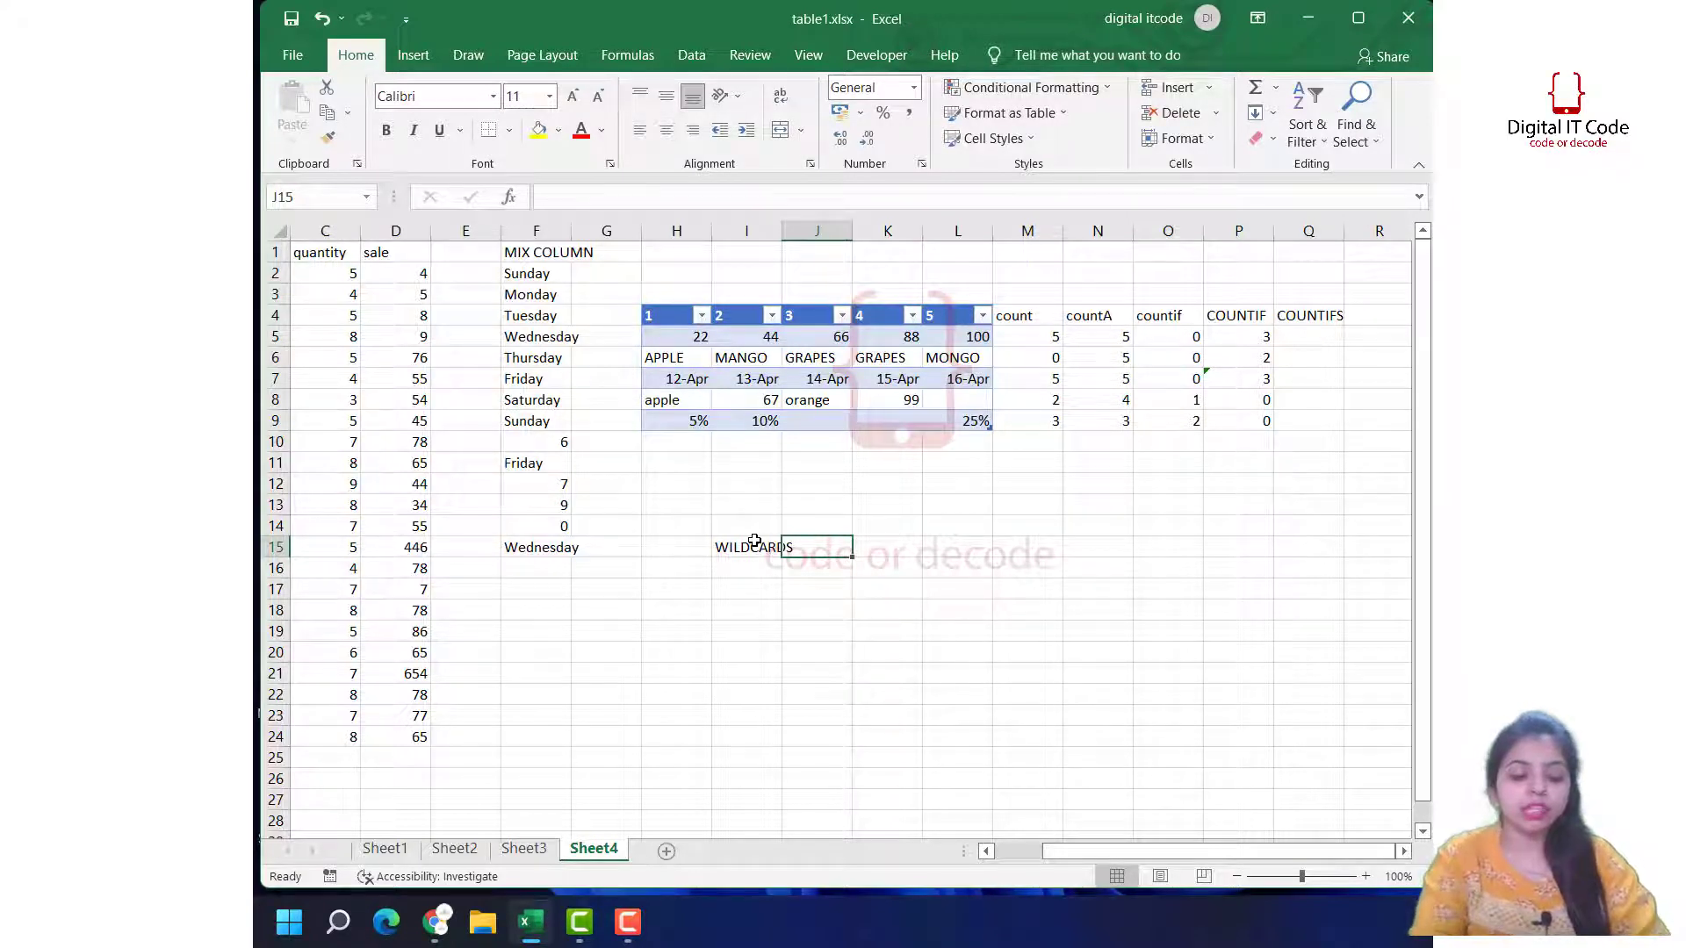
Step: Enter the wildcard characters *? in J15 and widen column I to fit the WILDCARDS label
type("*")
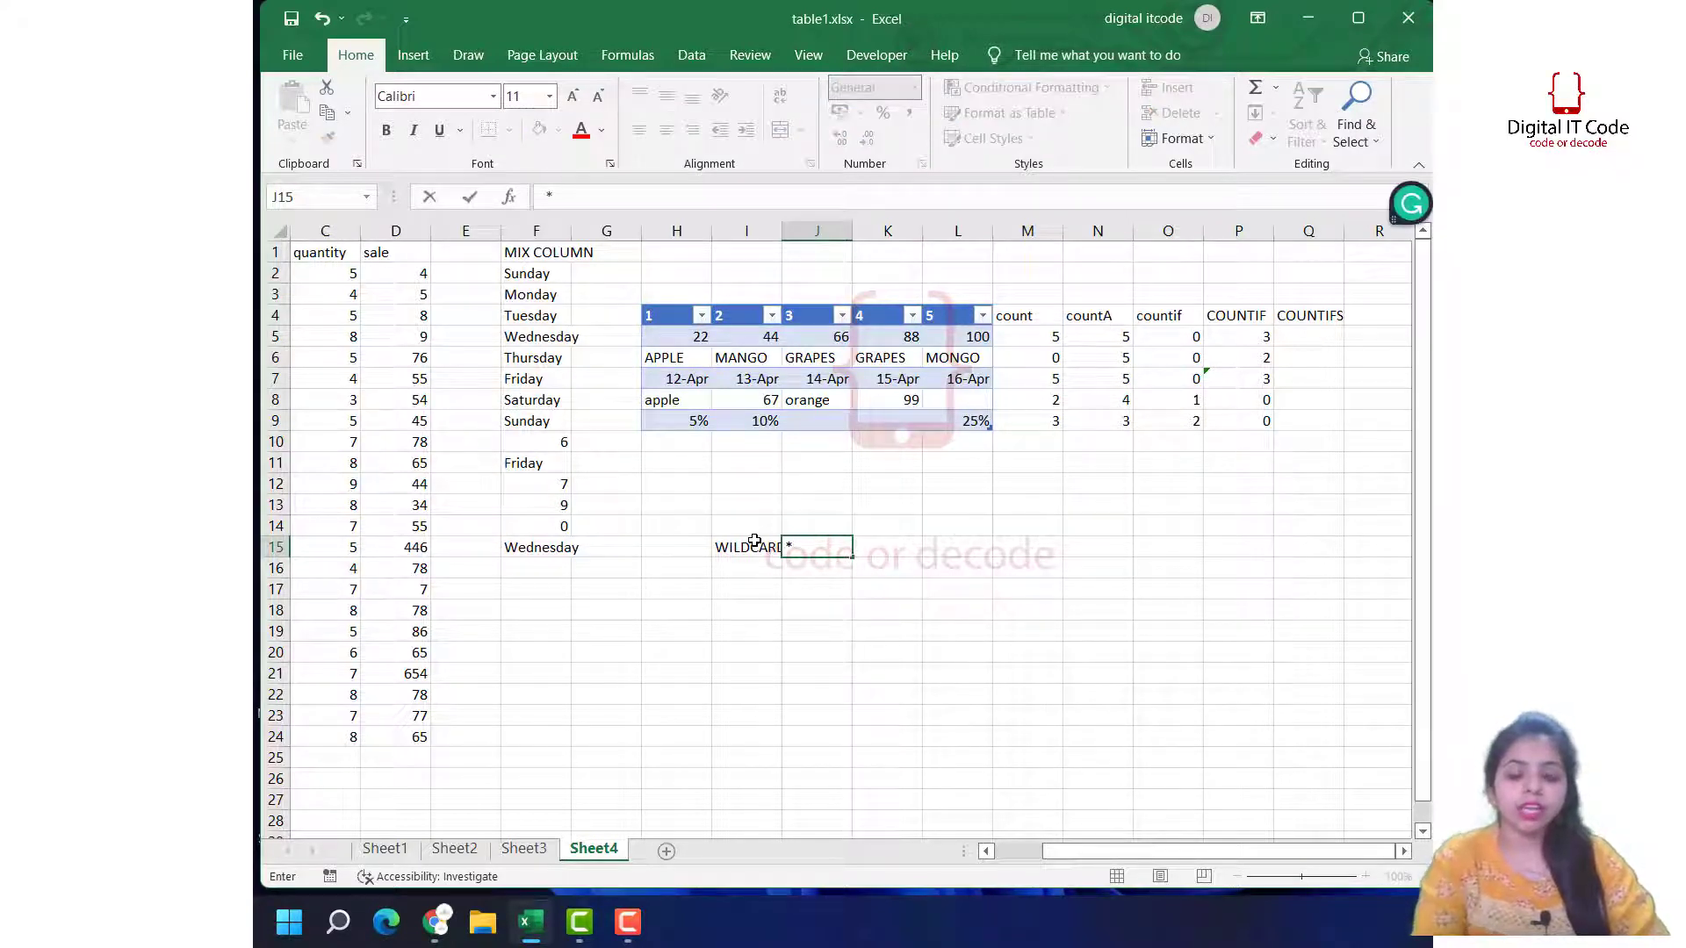
type("?")
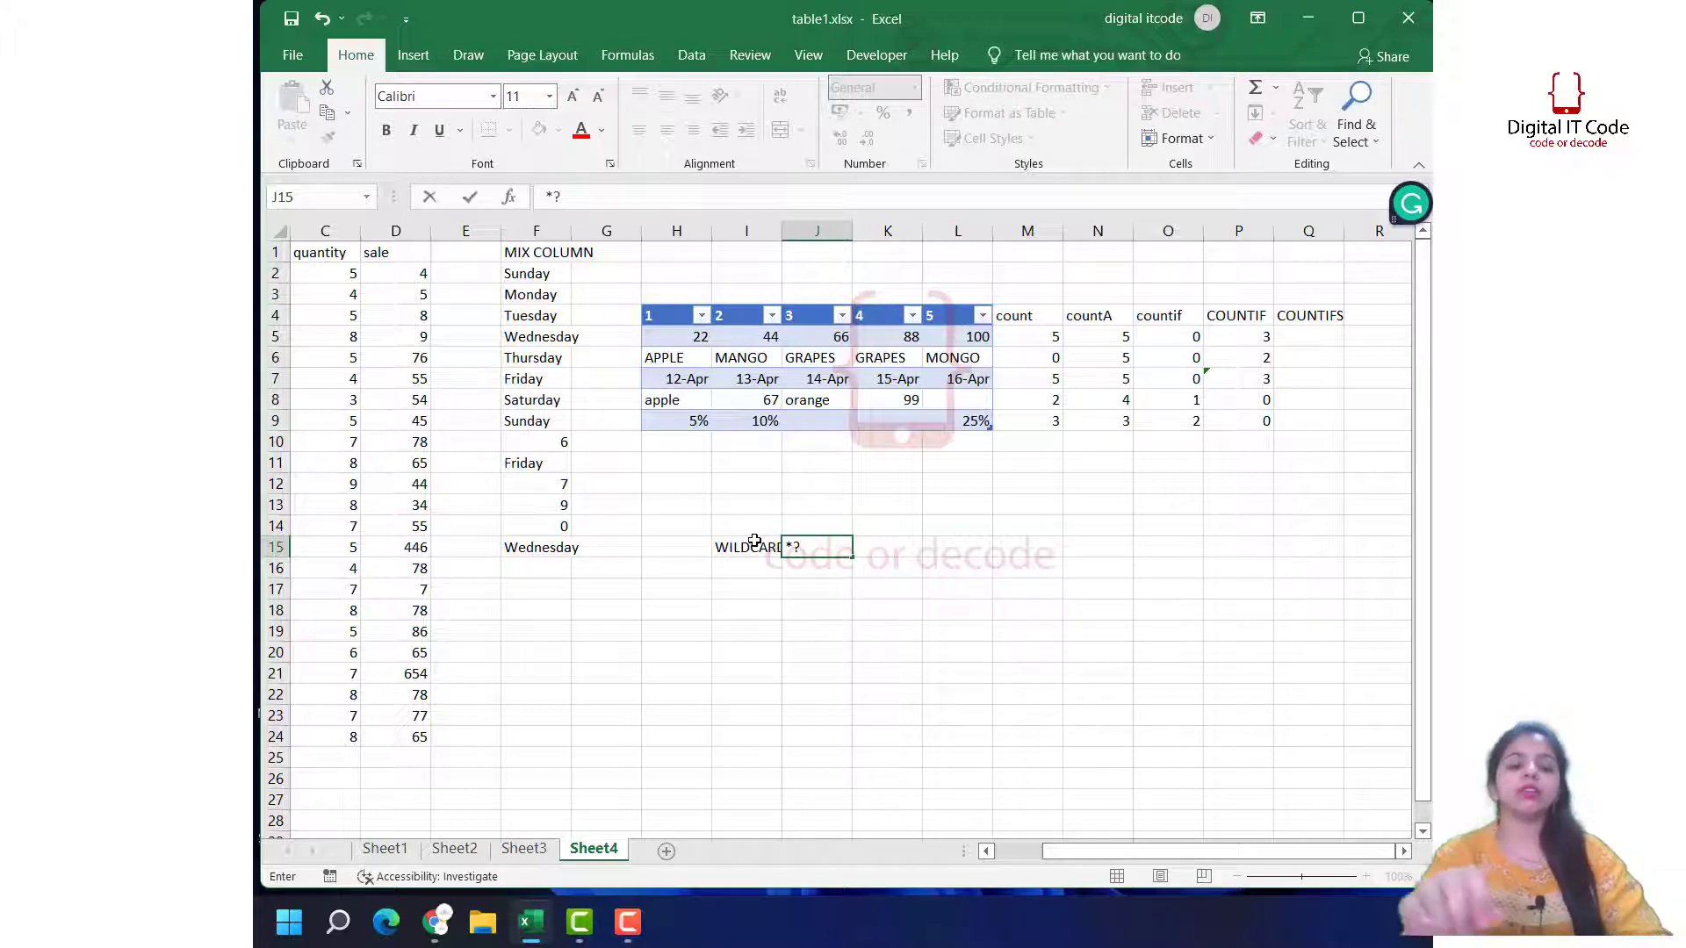
left_click(929, 639)
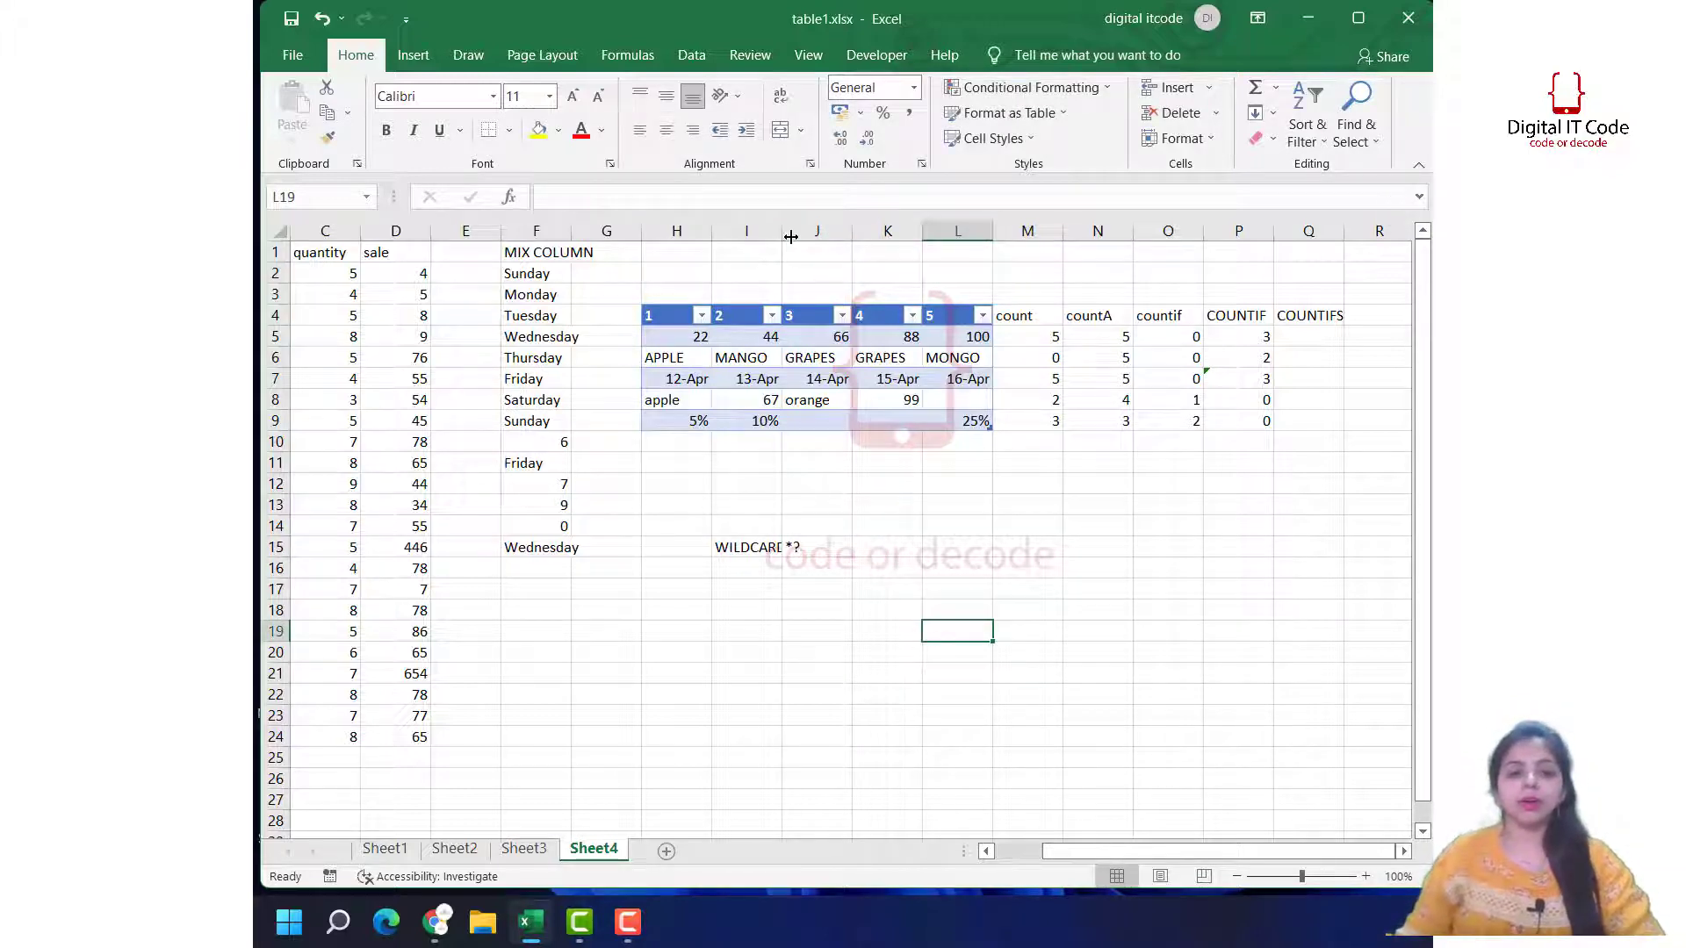
left_click_drag(781, 234, 795, 235)
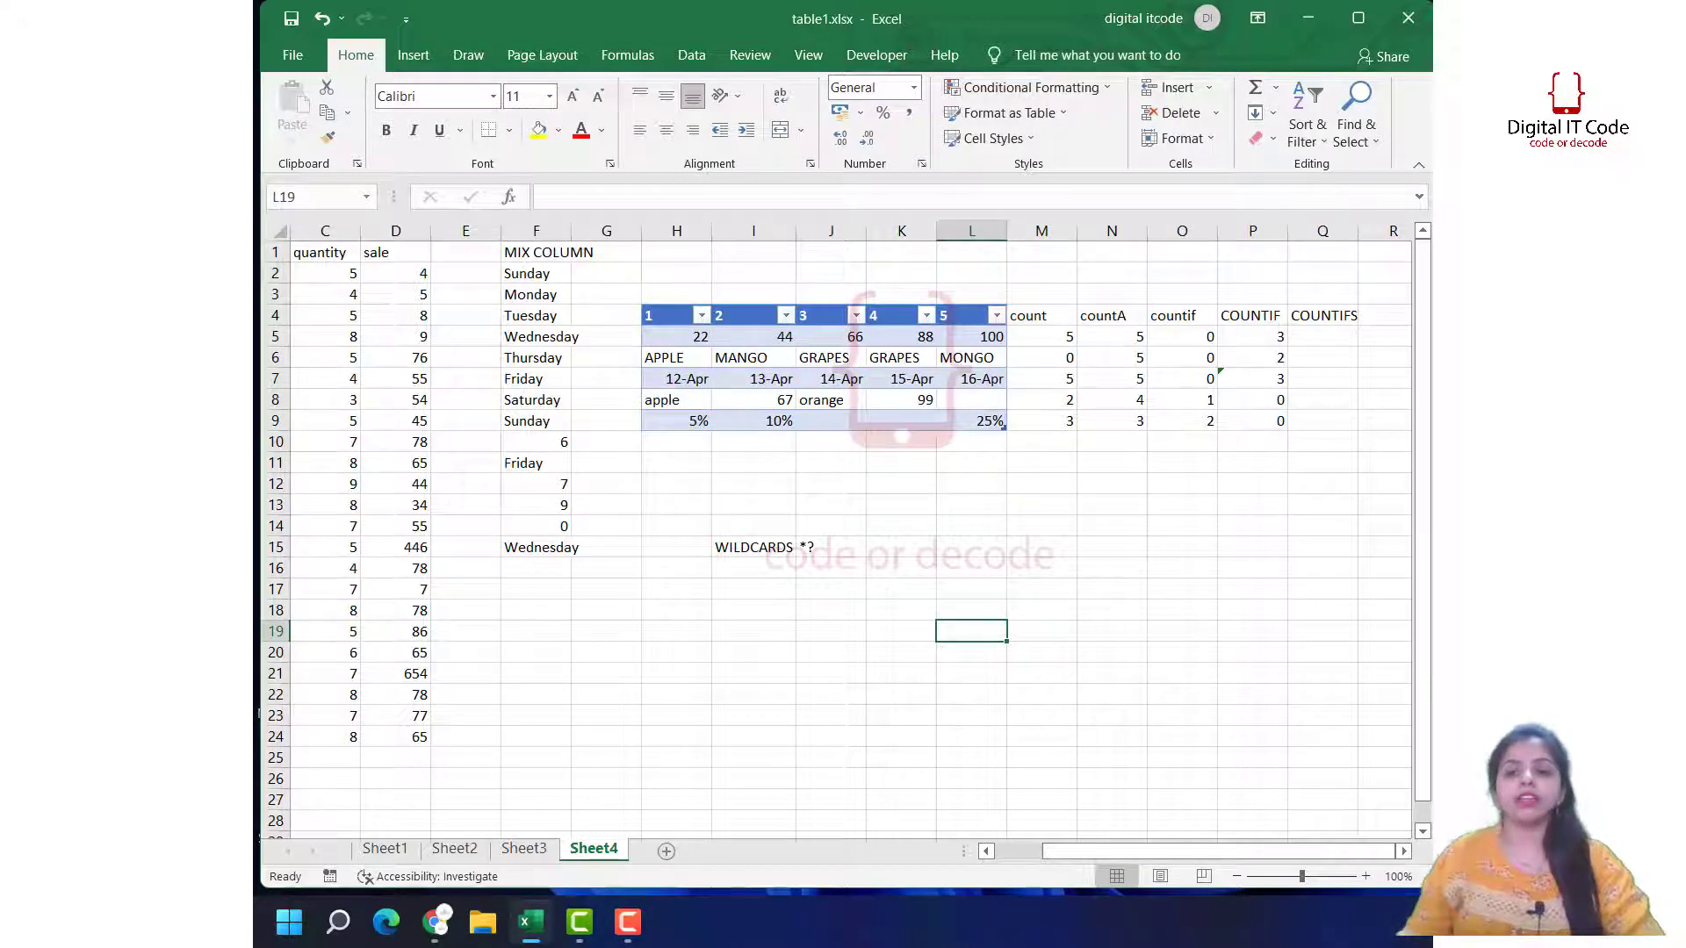
Step: Start a COUNTIFS formula in Q5 with H5:H9 as the first criteria range
left_click(1343, 342)
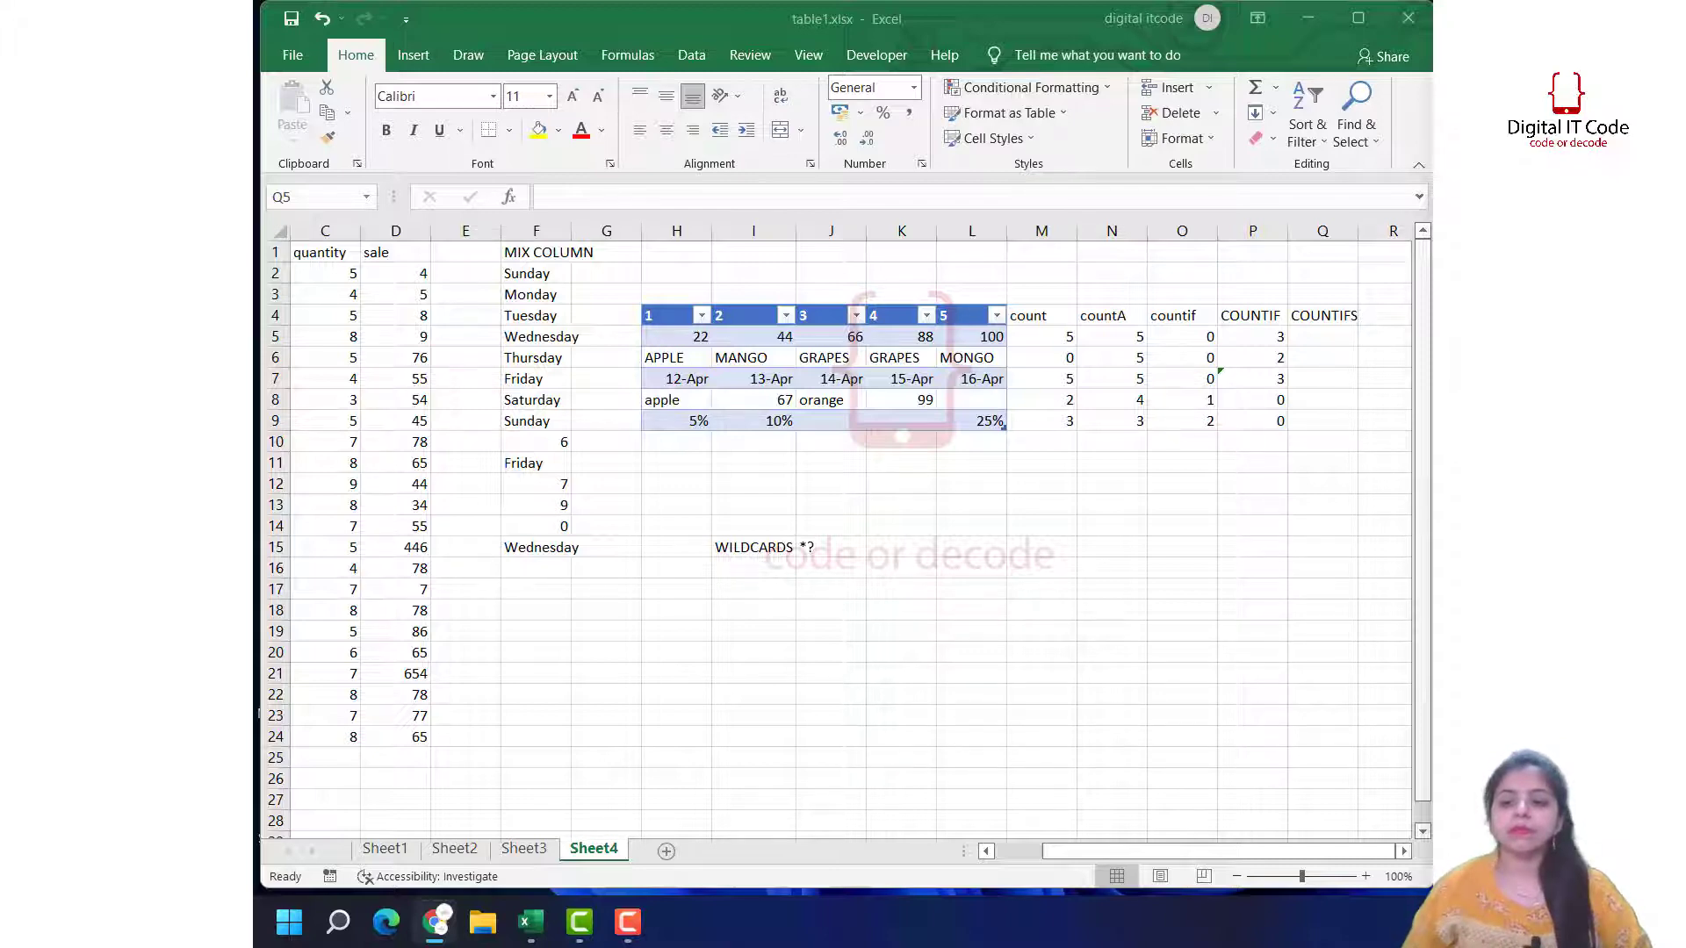
left_click(1337, 339)
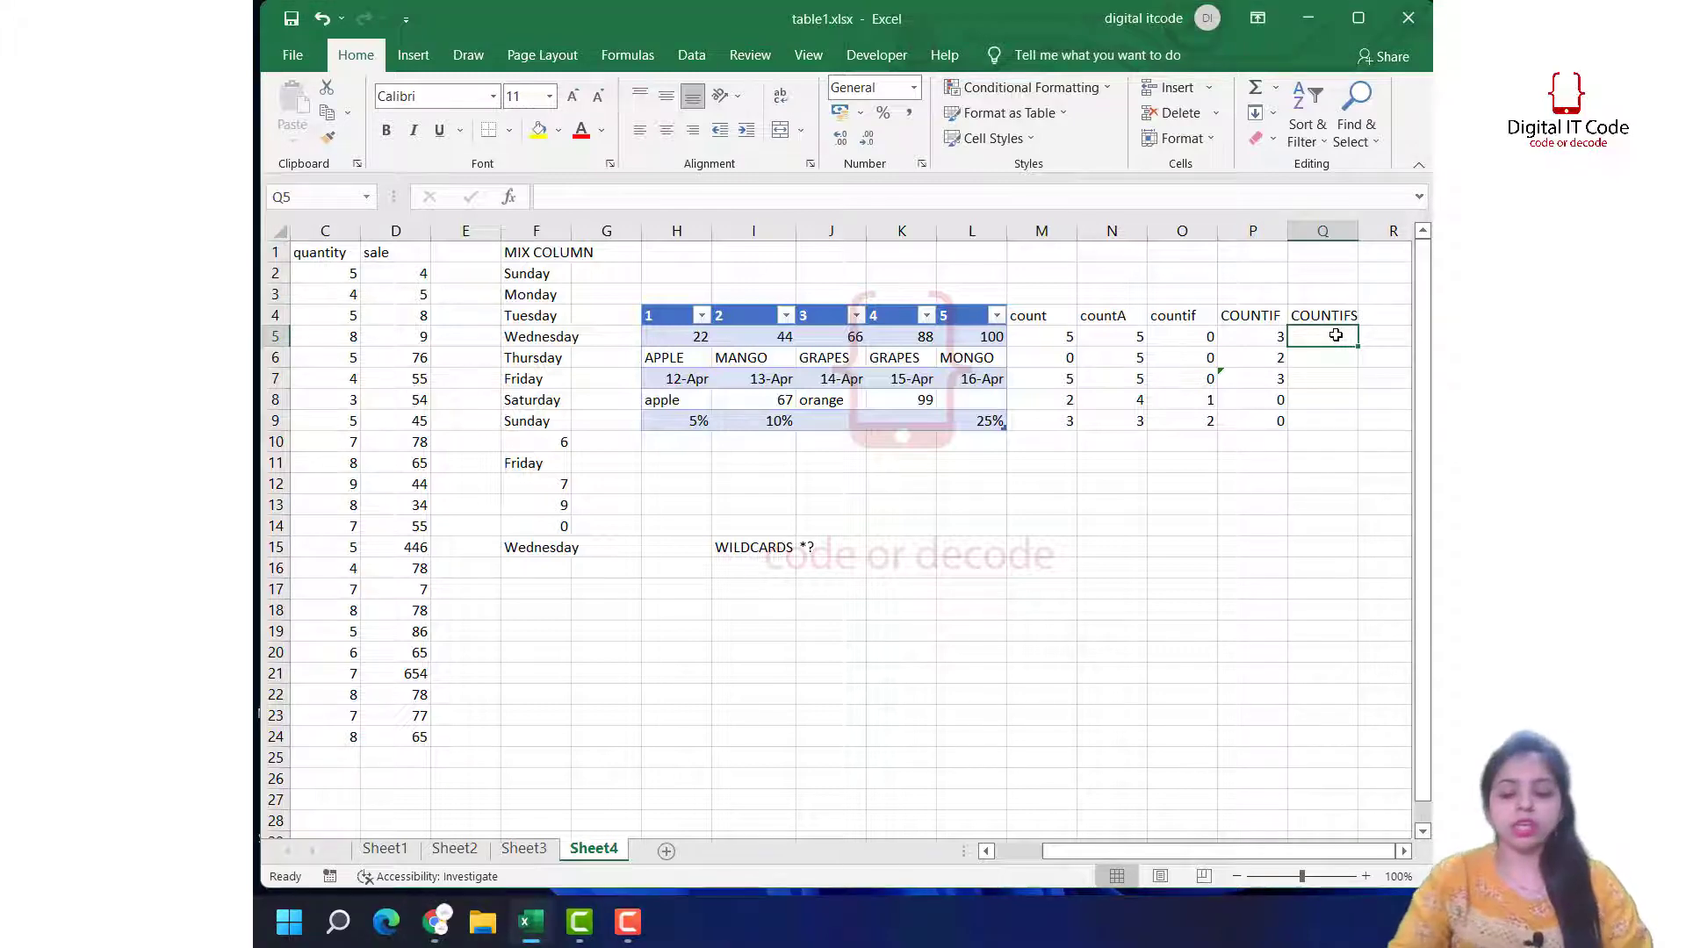
type("=")
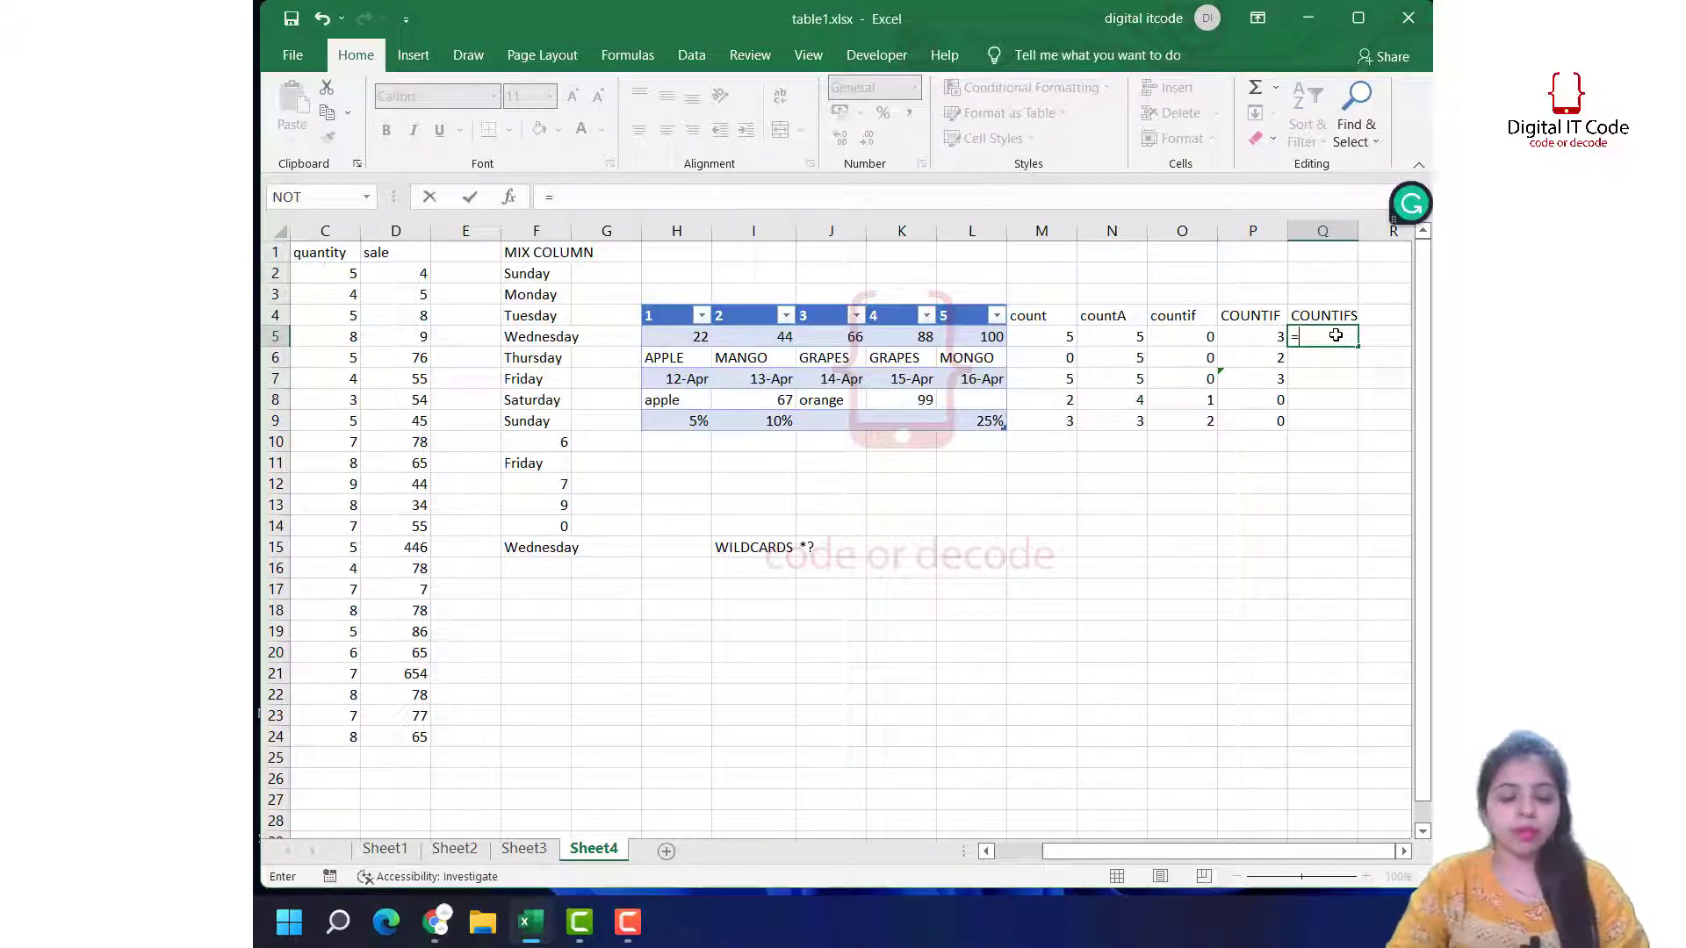
type("COUNT")
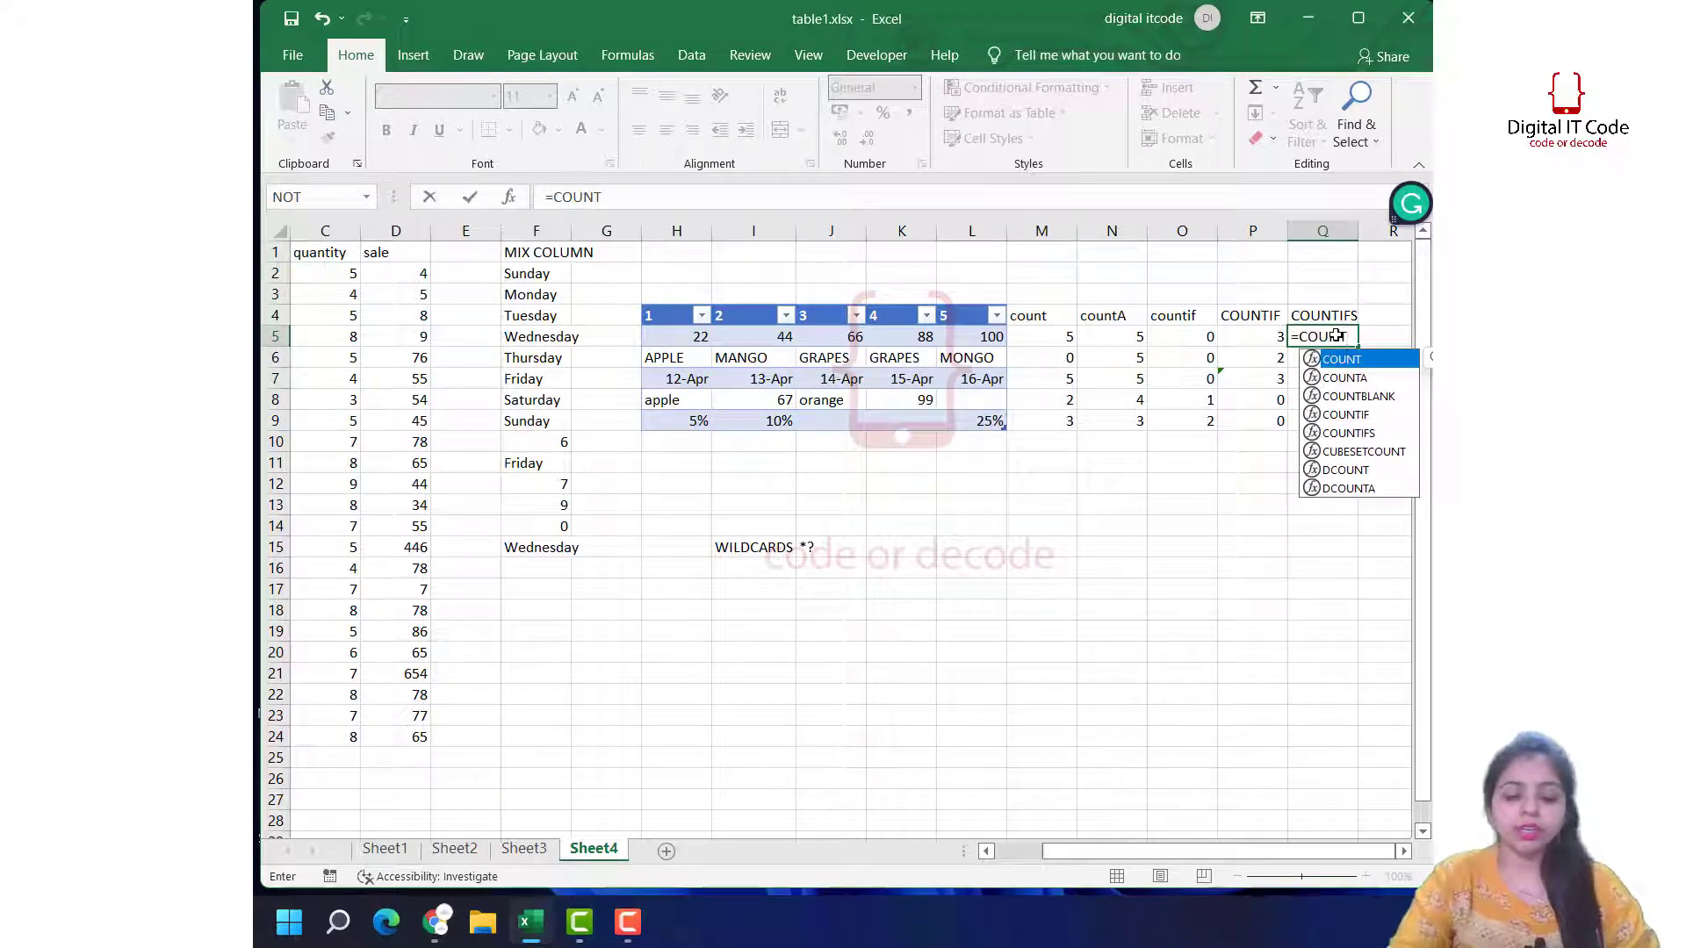
type("IFS")
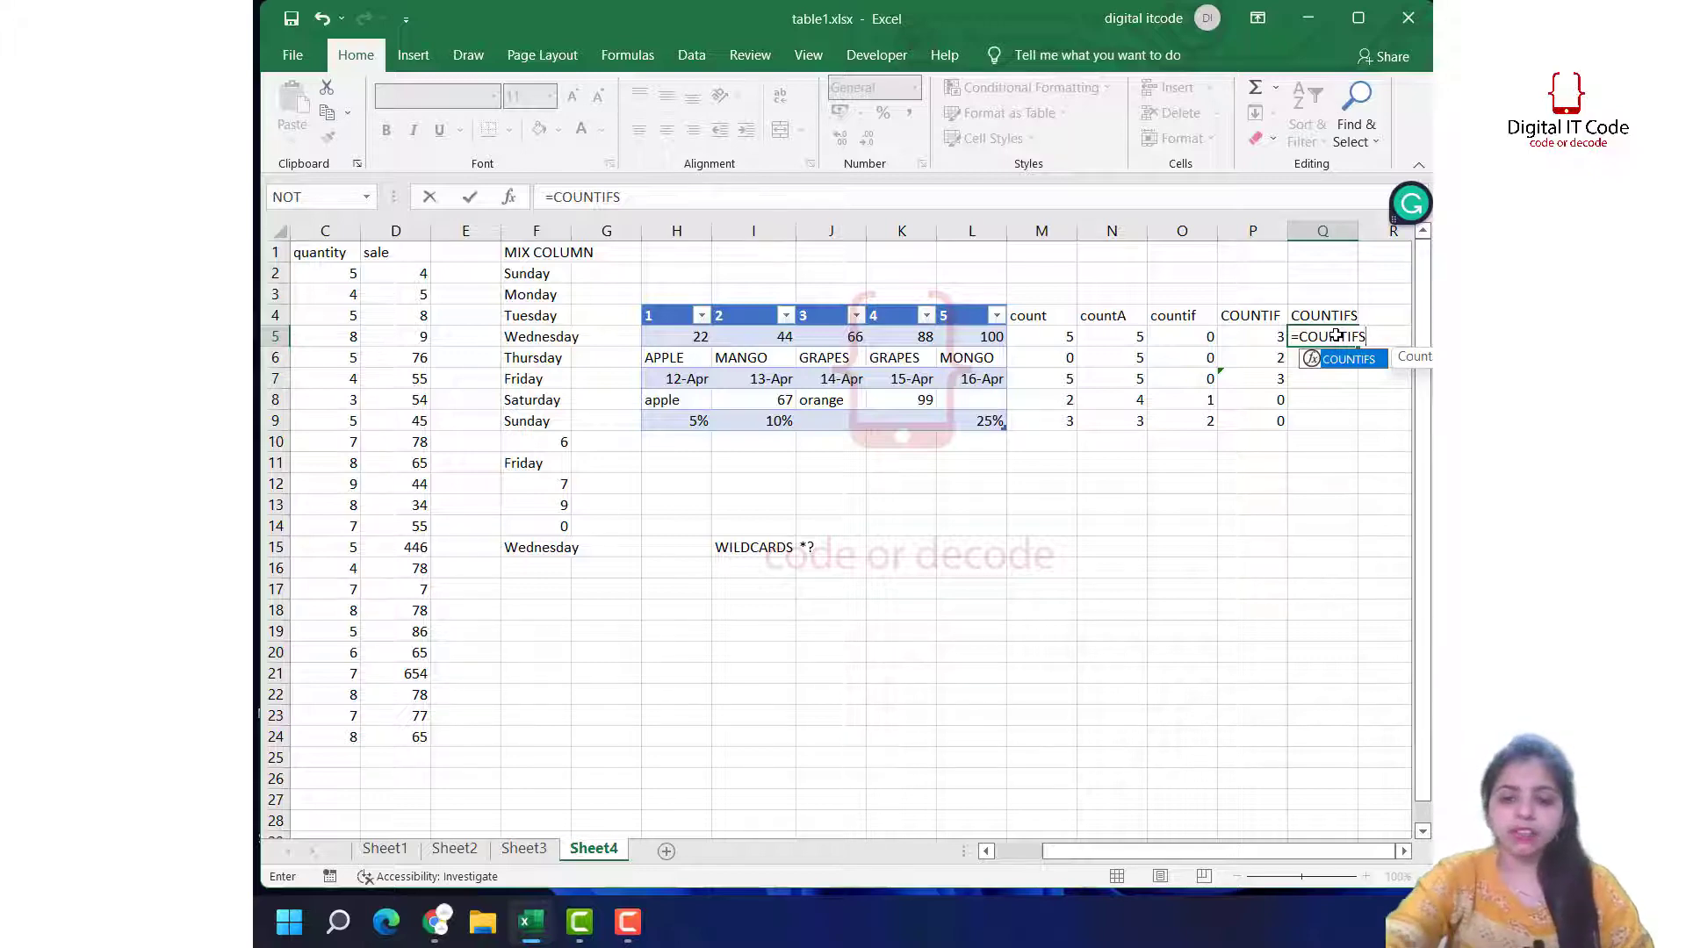
type("(H")
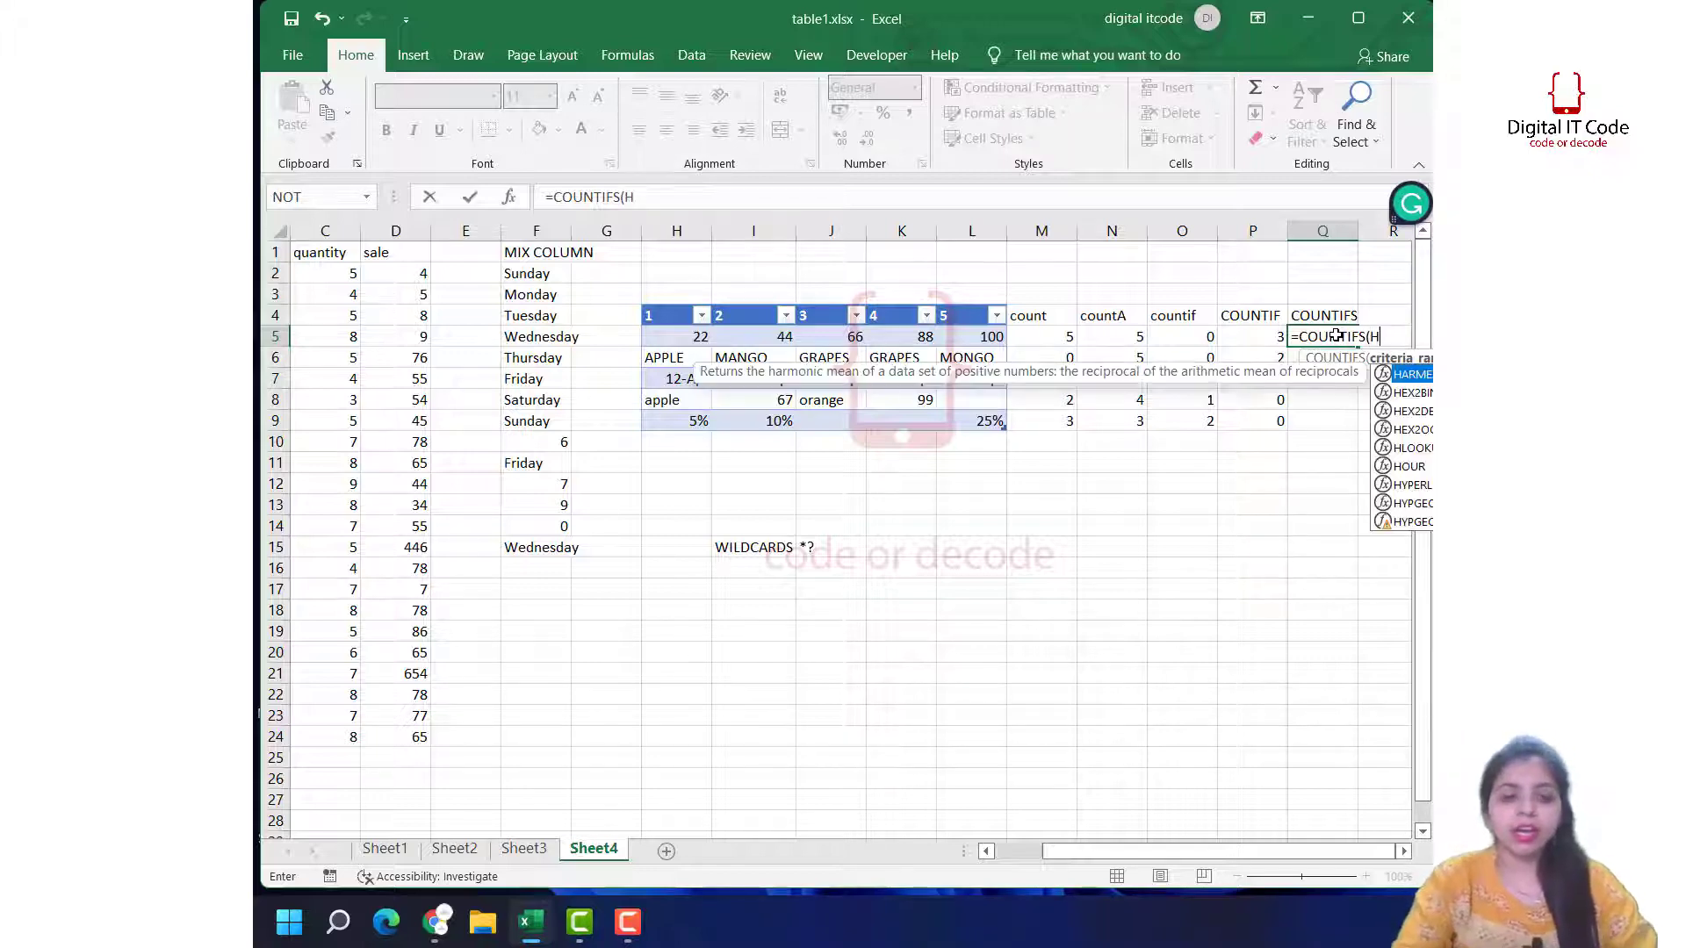
type("5")
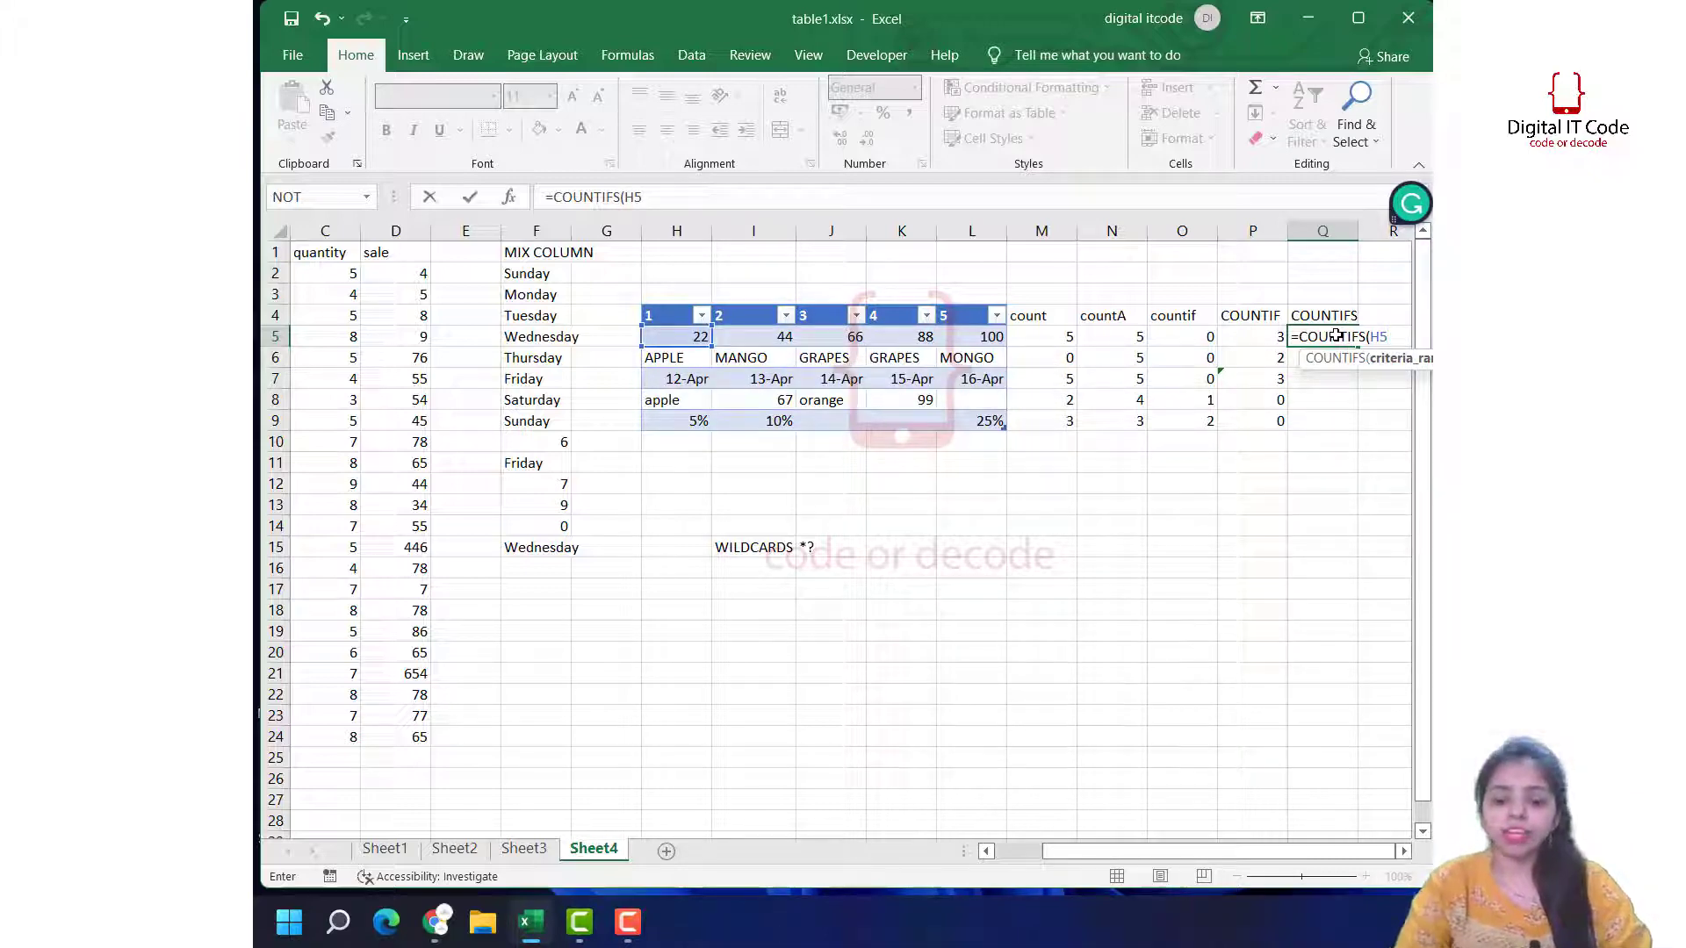
type(":")
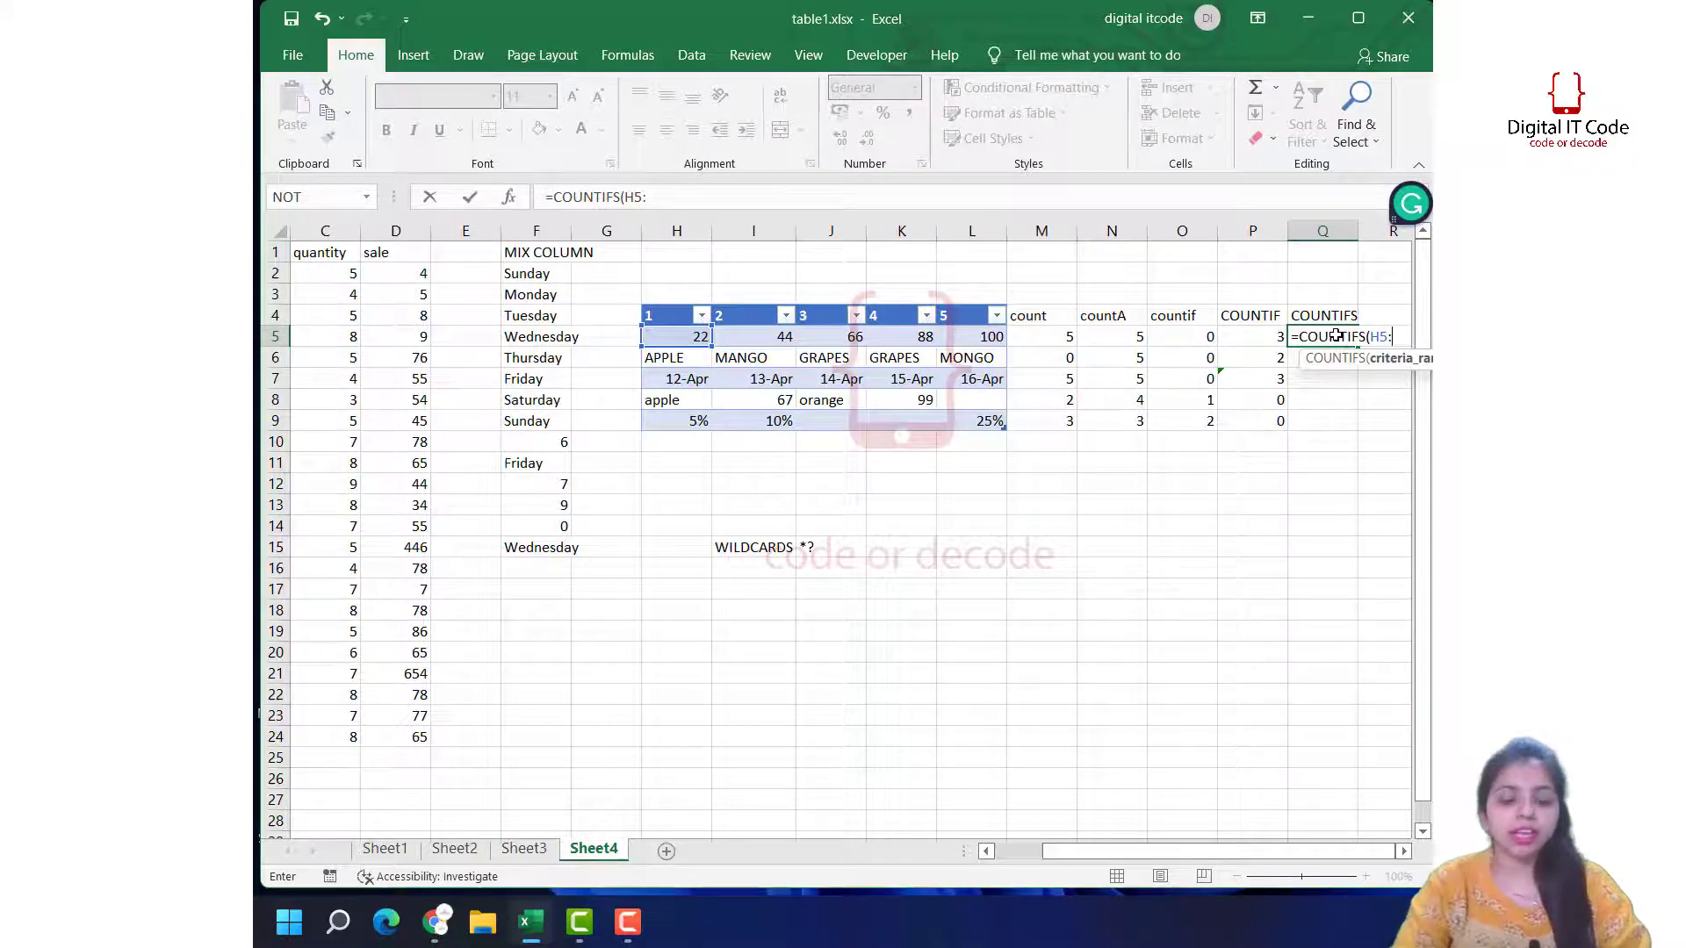
type("H9")
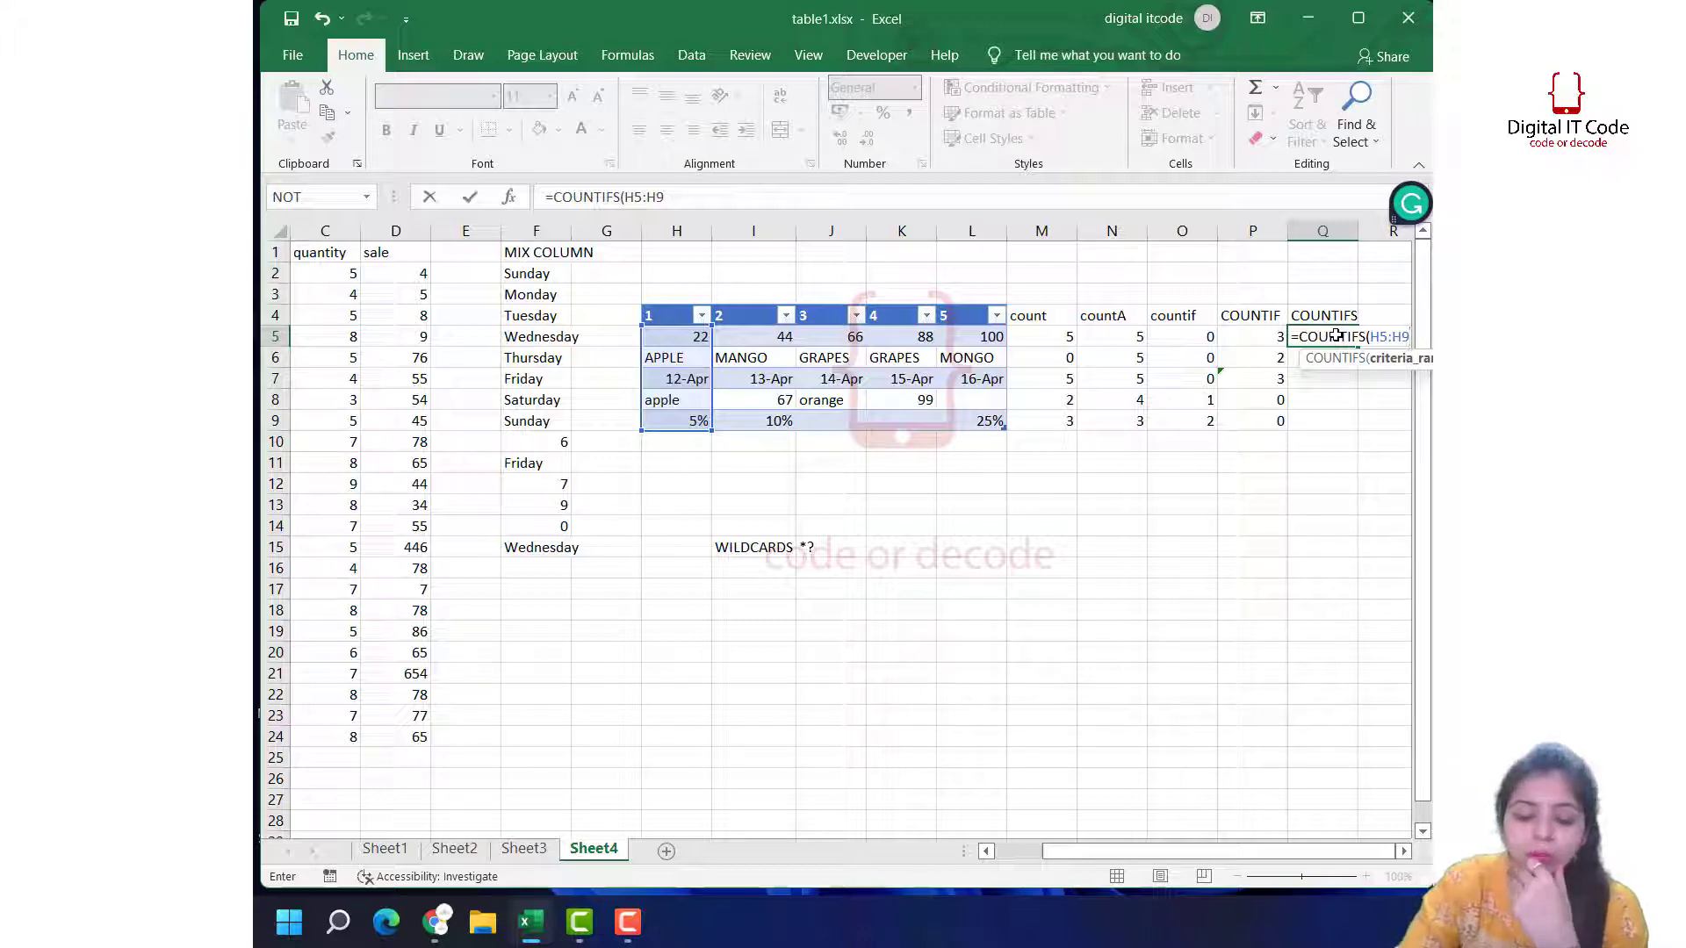
Step: Add "APPLE" as the criterion for the H5:H9 range in the Q5 COUNTIFS formula
type(",")
key("BackSpace")
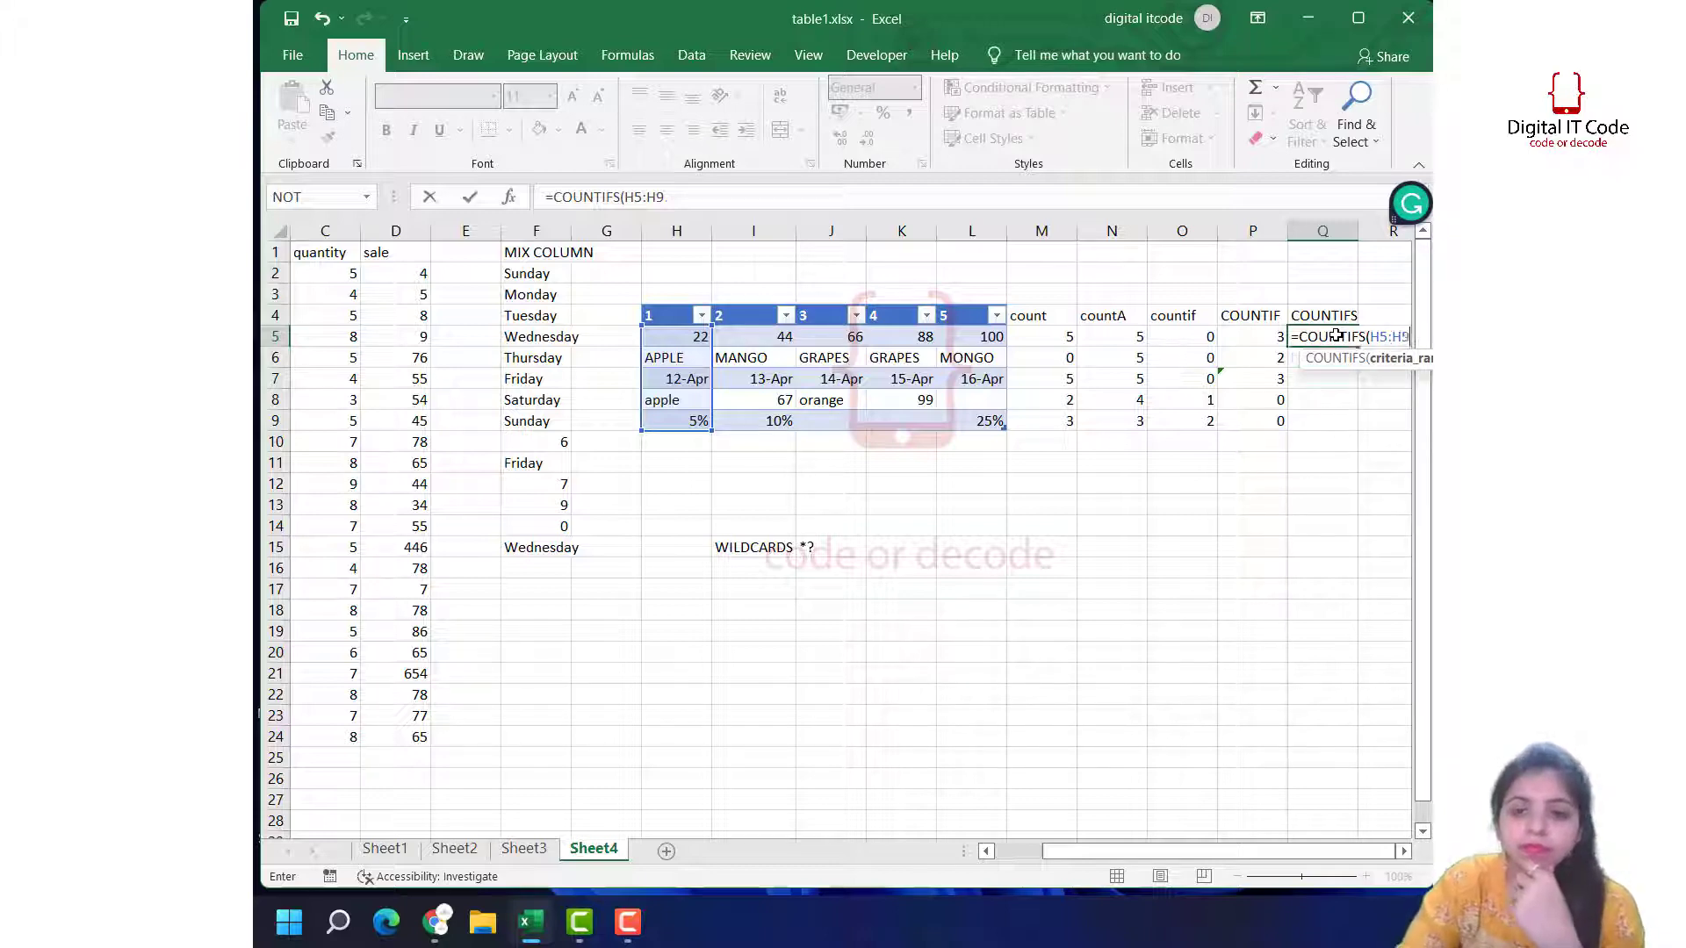
type(",")
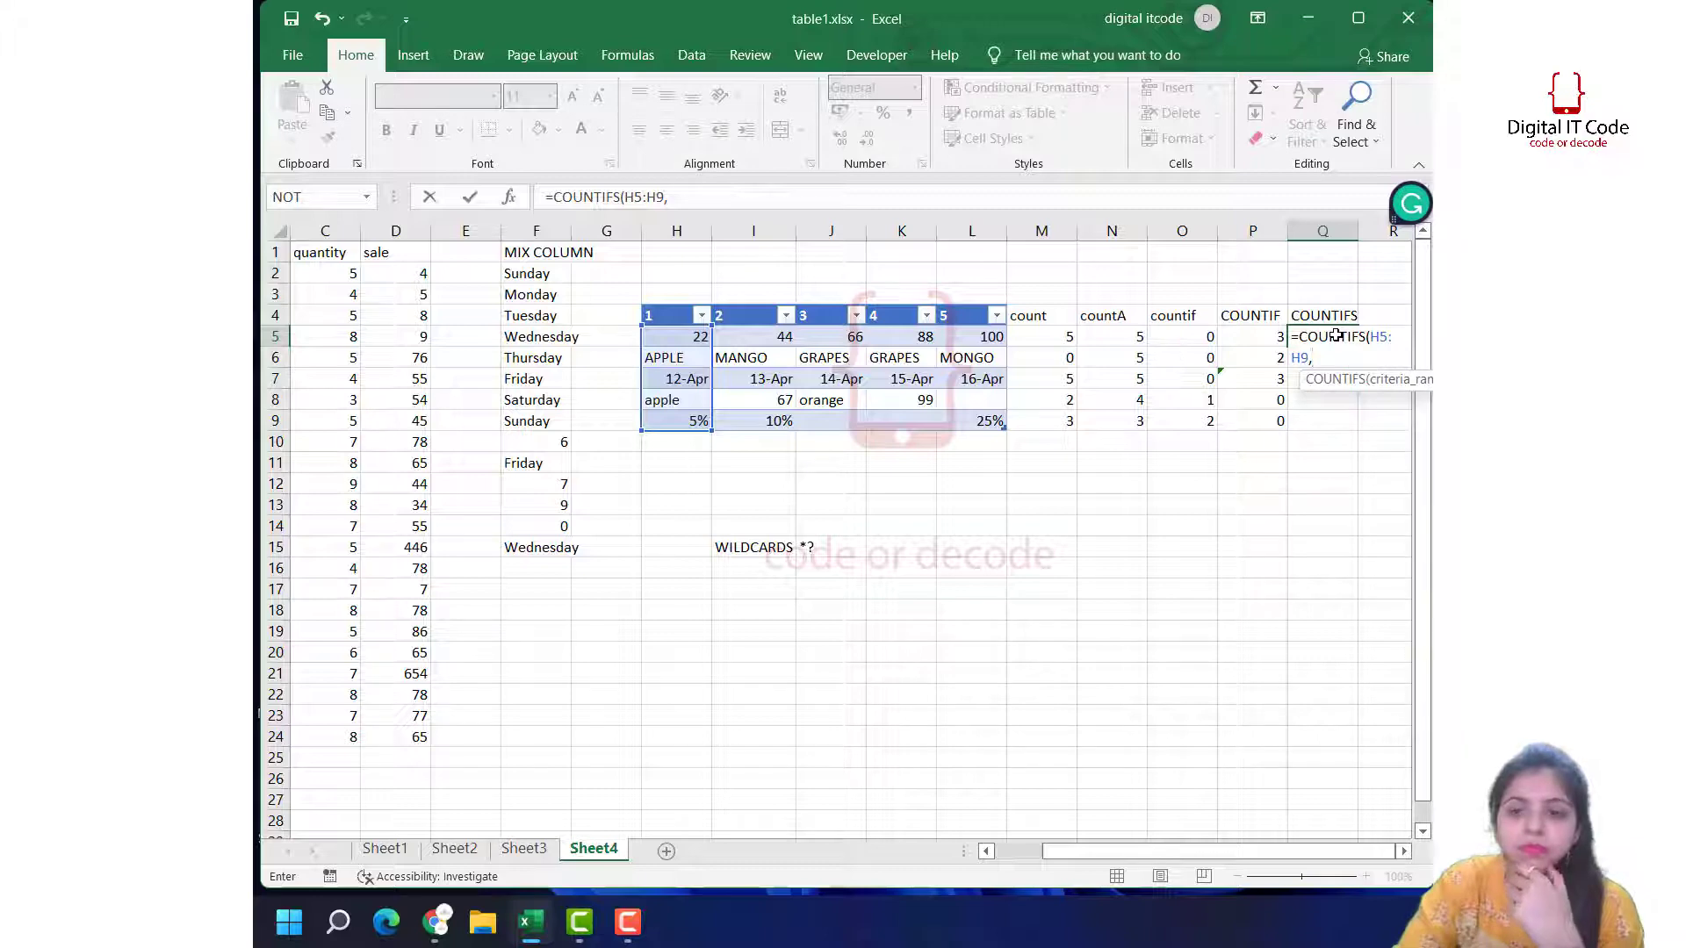
type("\"")
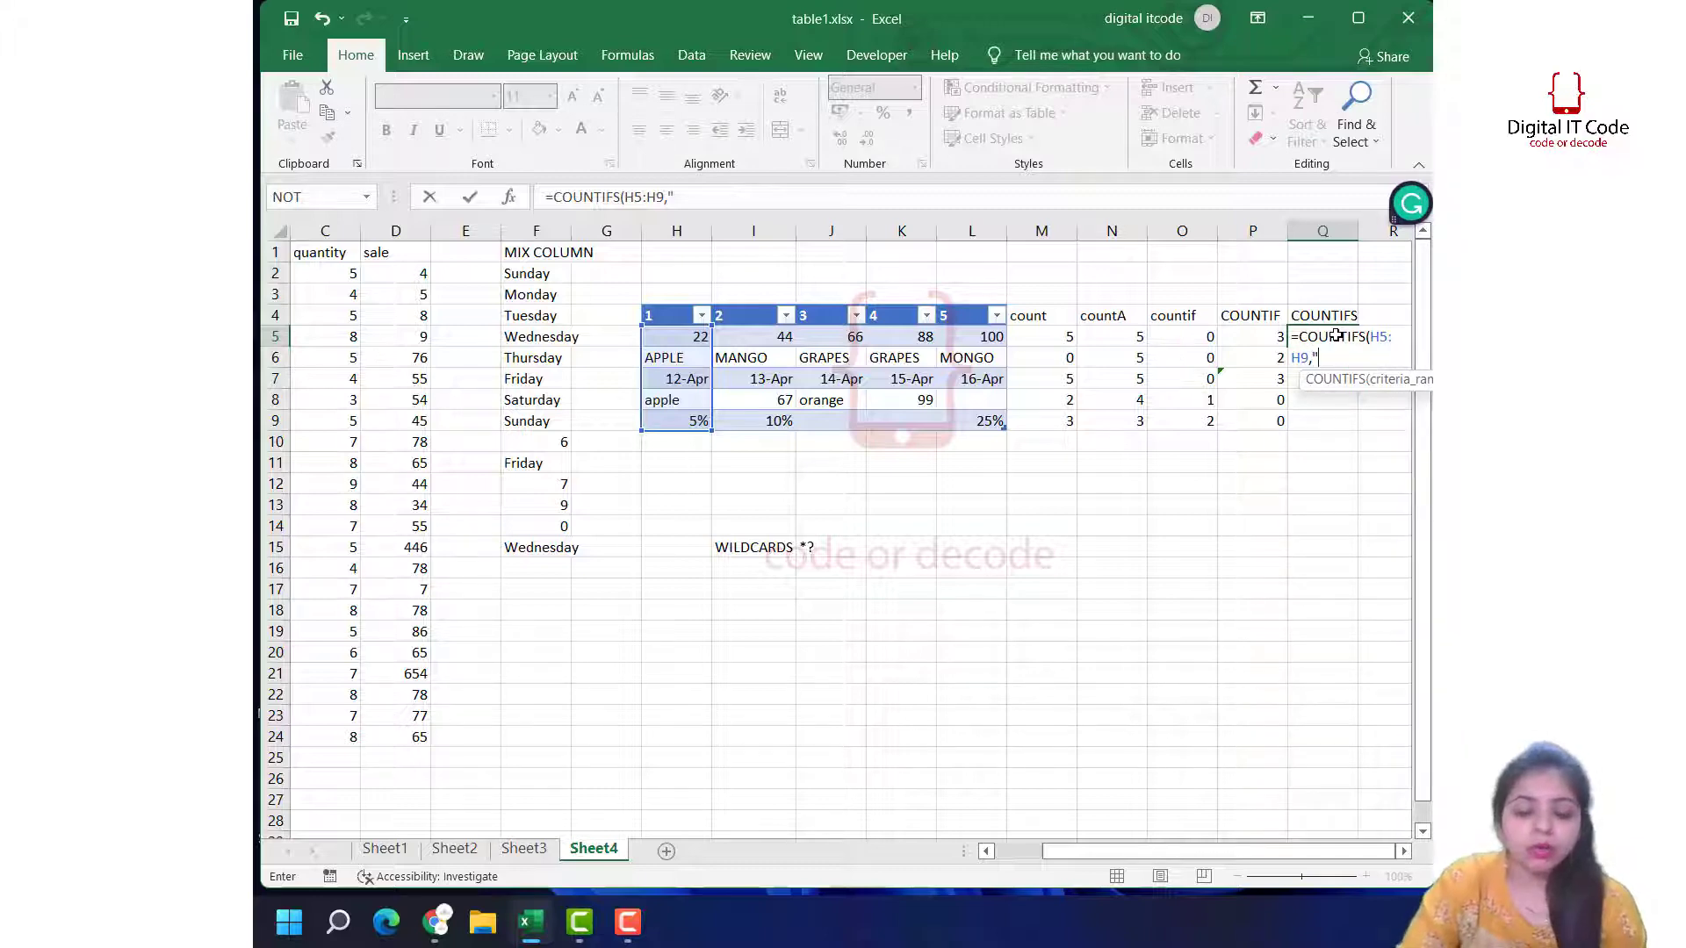
type("APPLE")
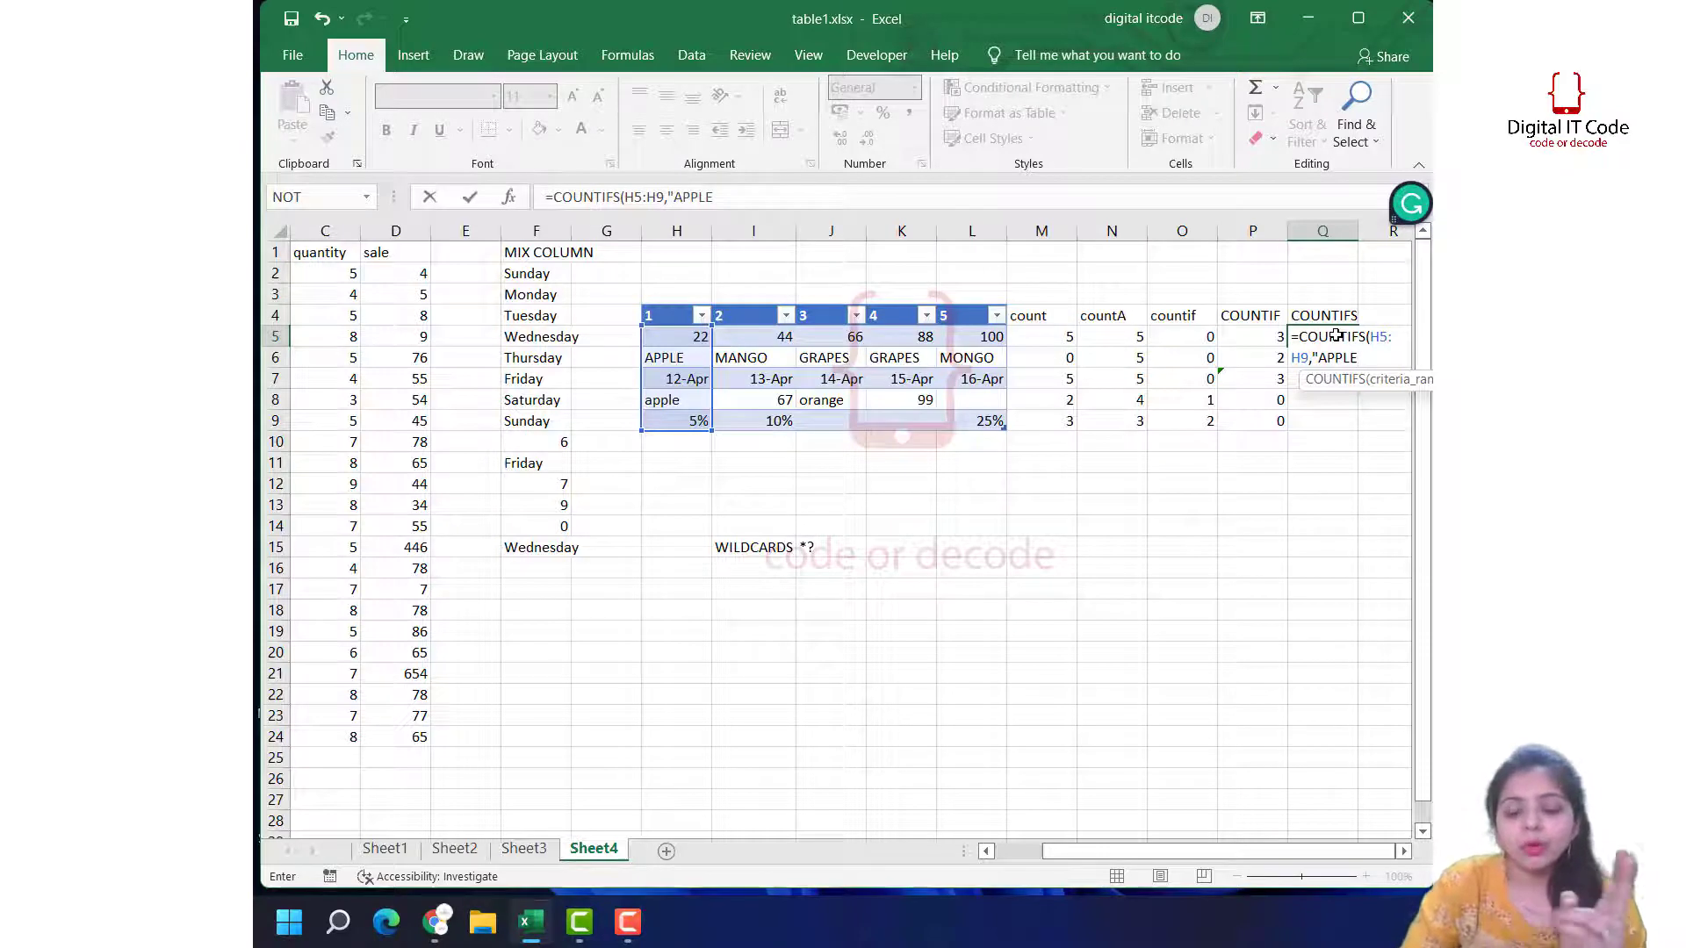
type("\"")
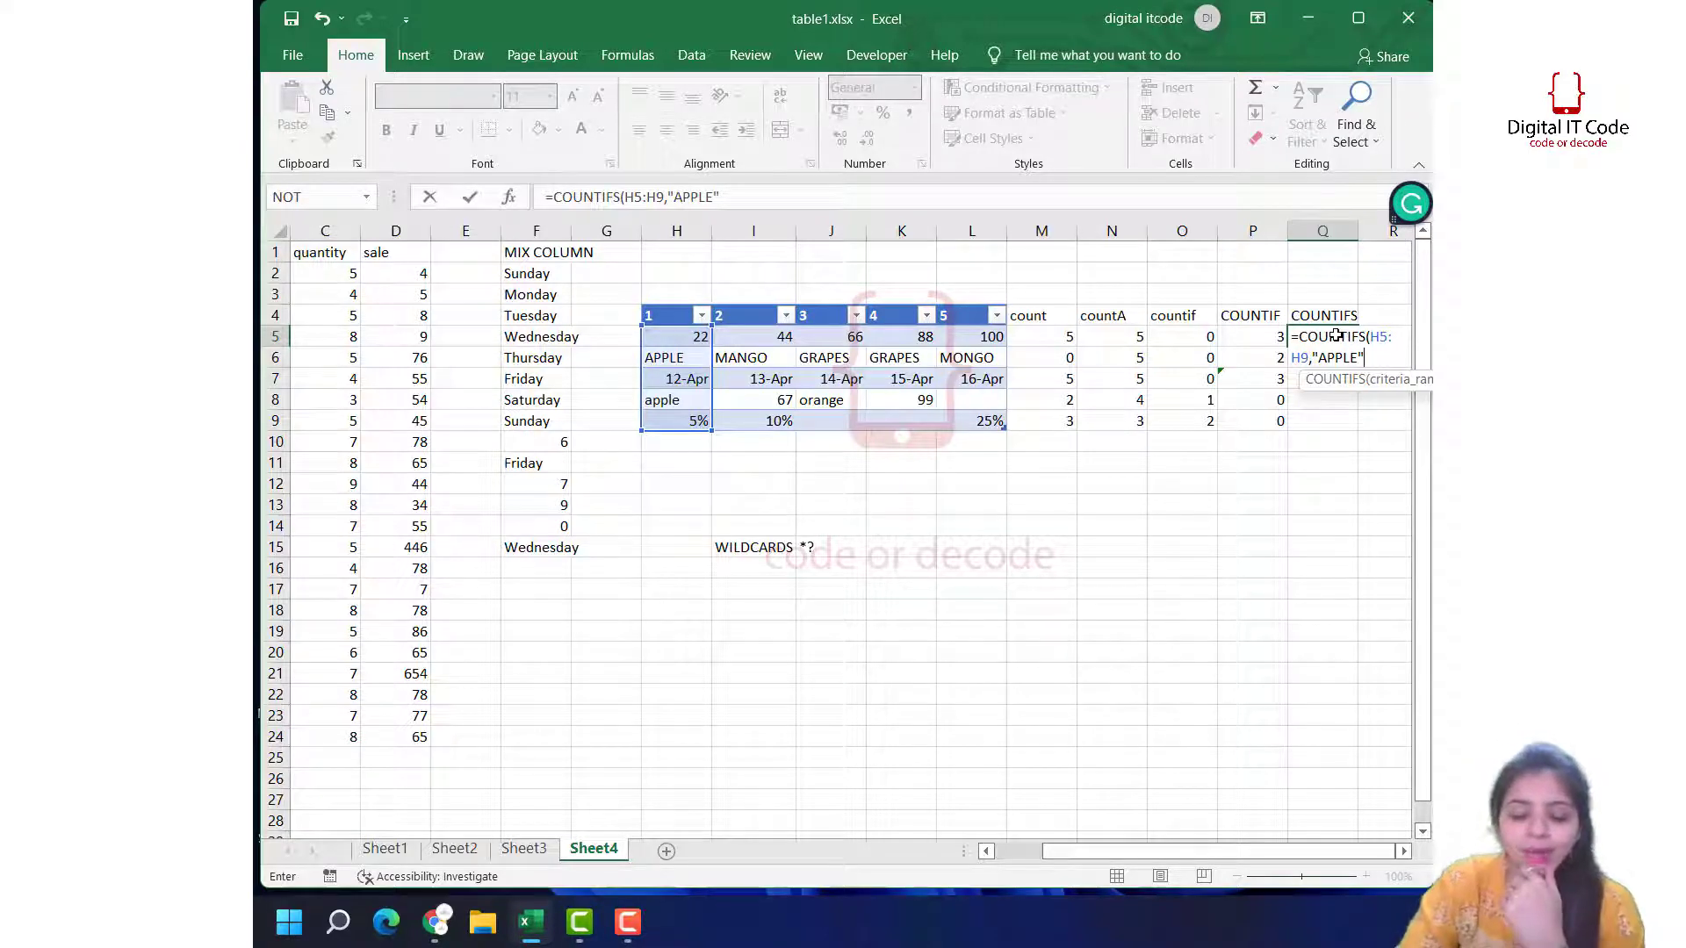
type(",")
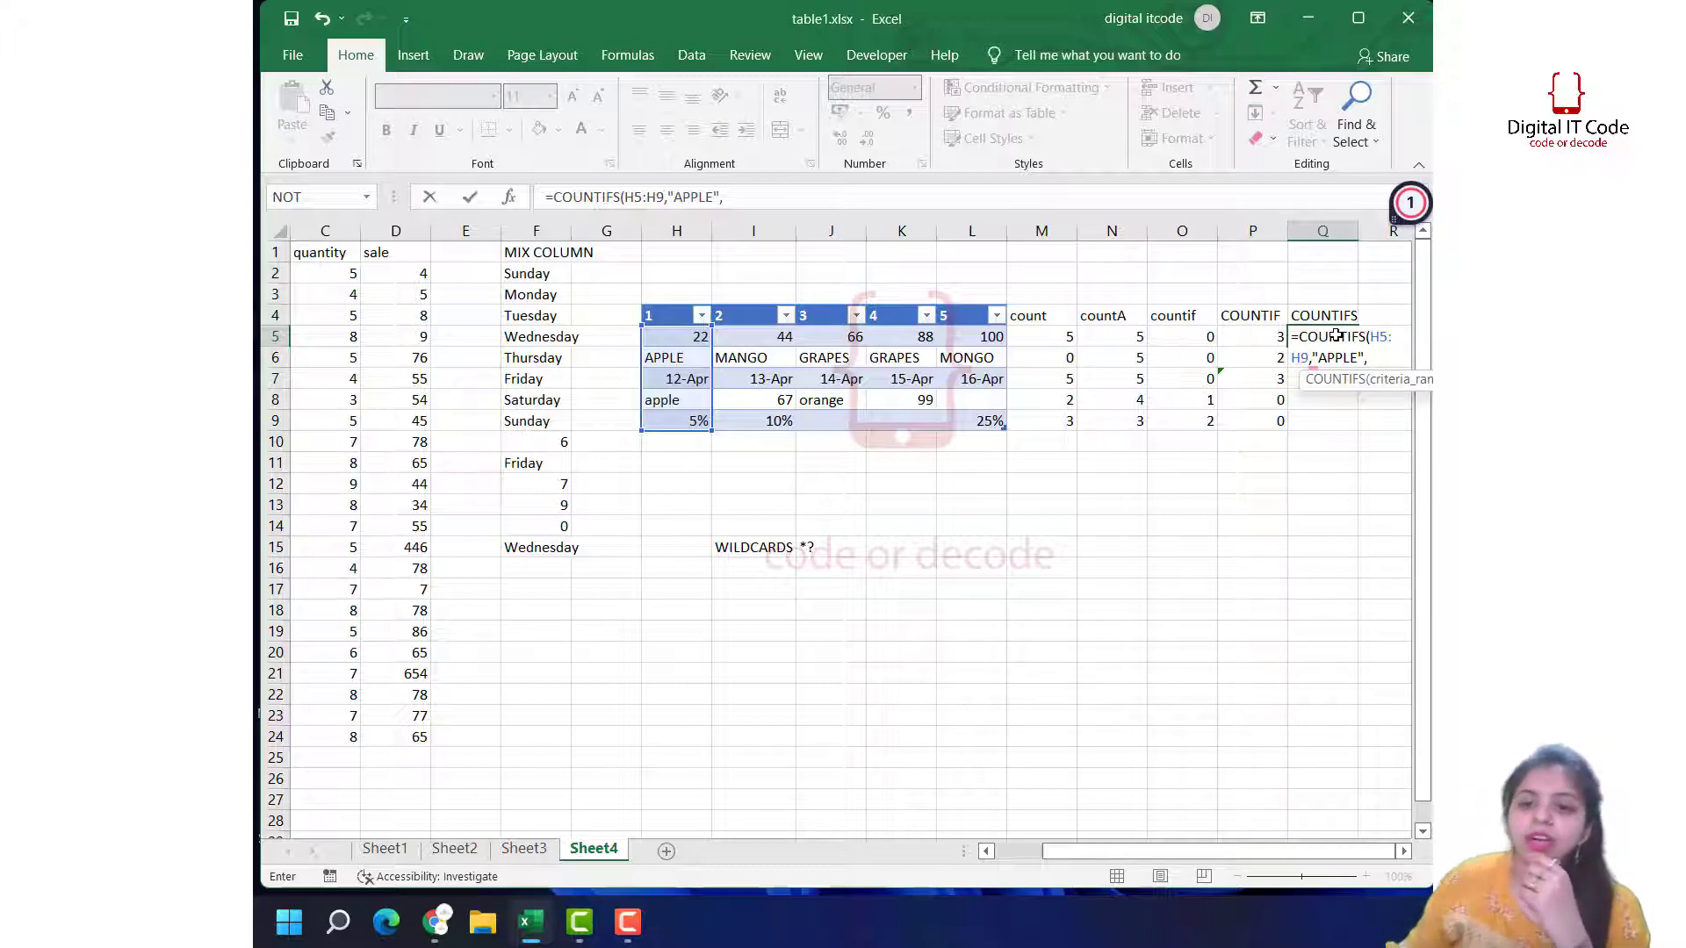
Step: Complete the Q5 formula with a second range and criterion as =COUNTIFS(H5:H9, "APPLE",L5:L9,">50")
left_click(1317, 357)
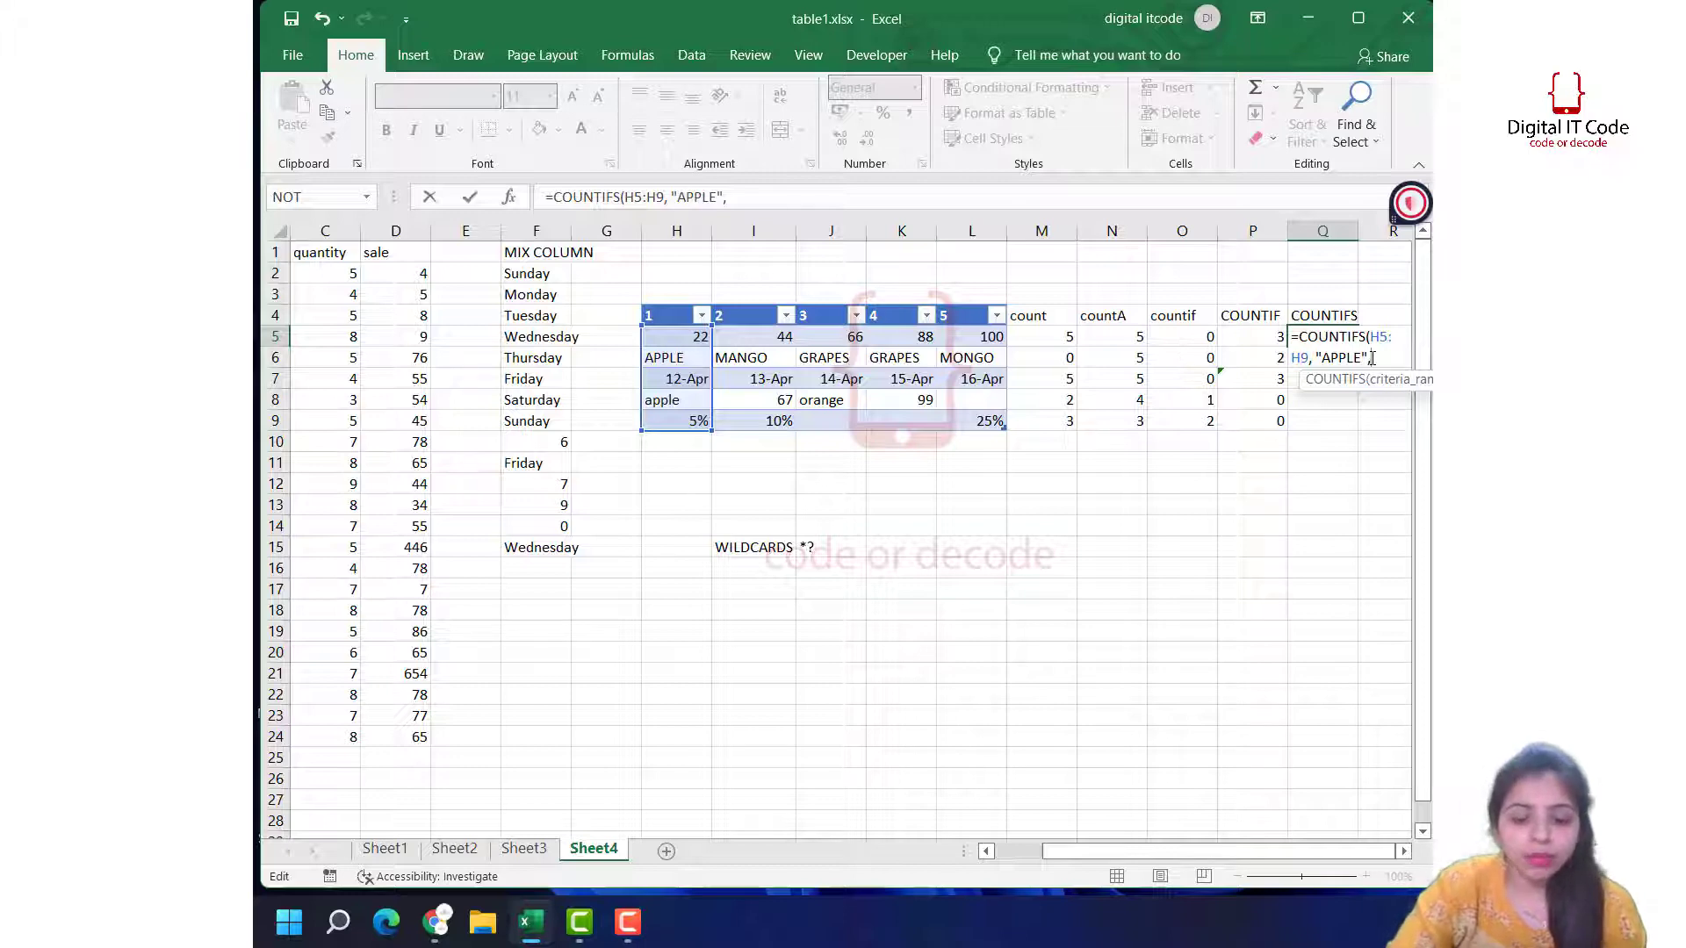
type("L")
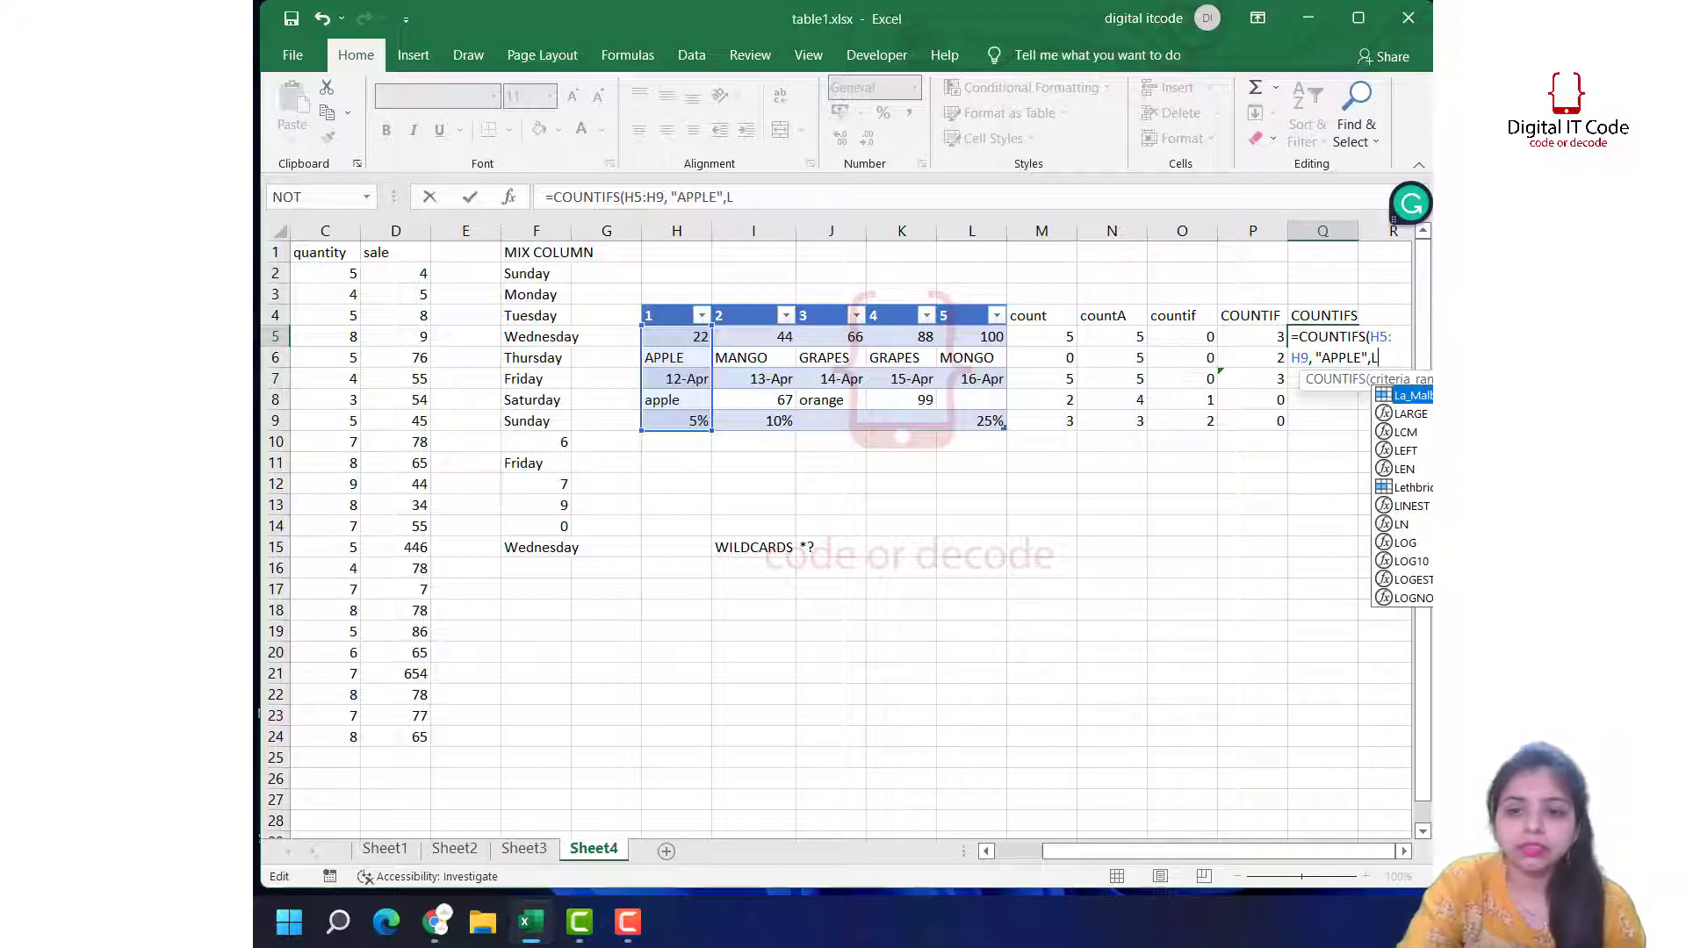
type("5")
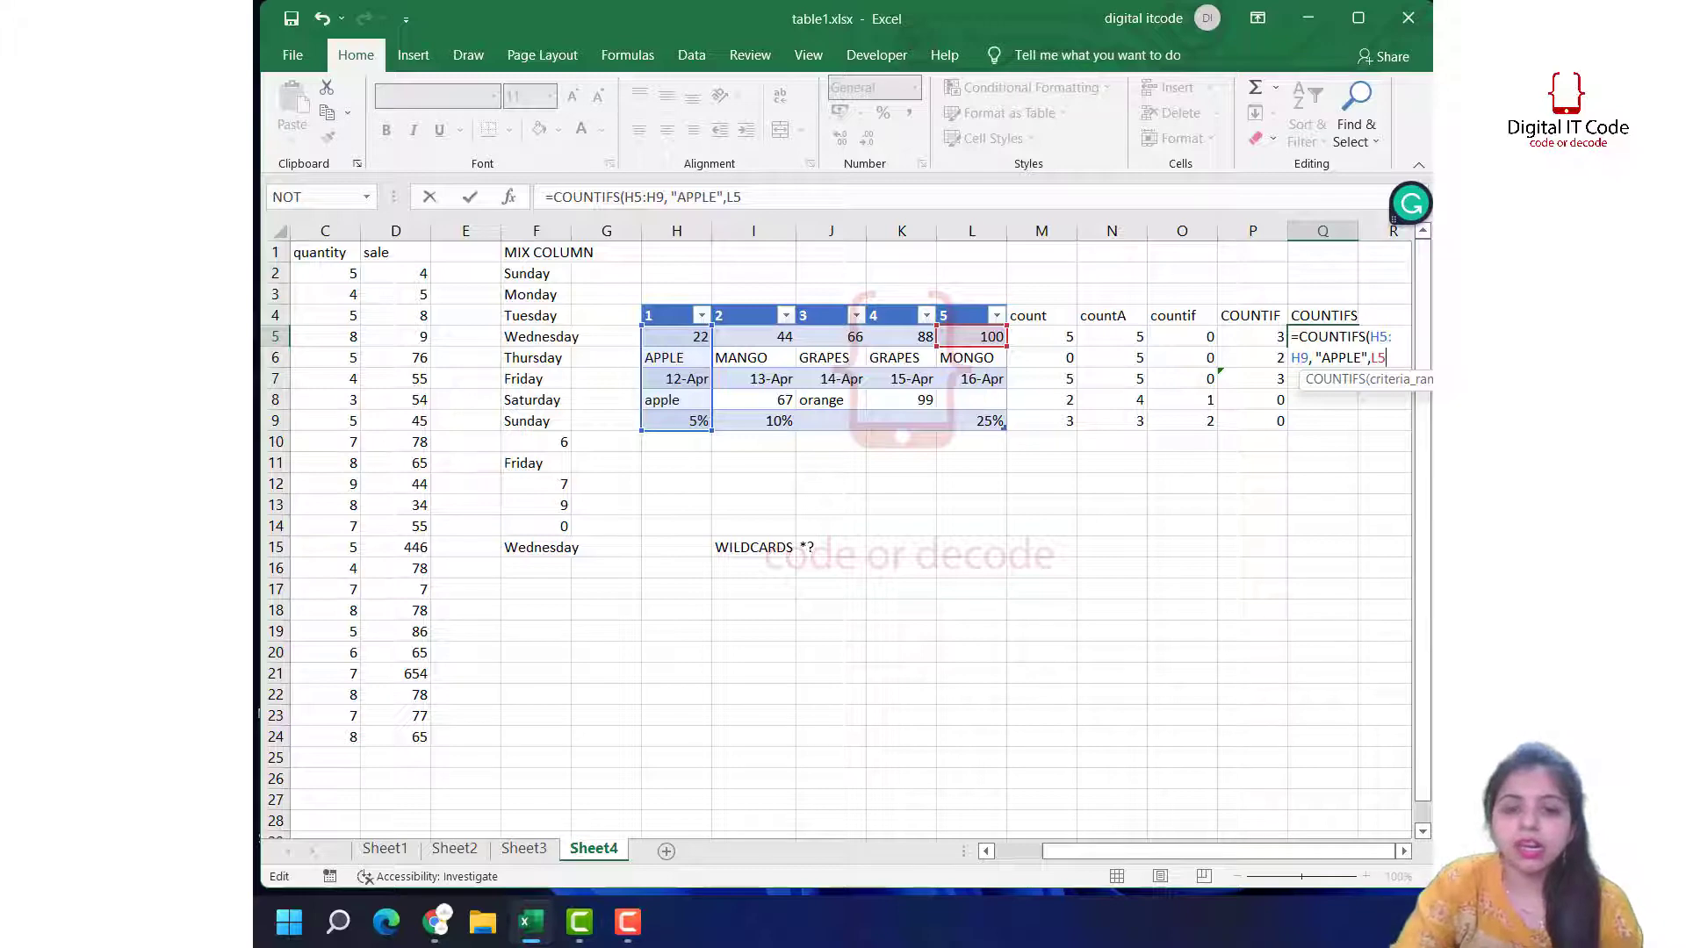
type(":")
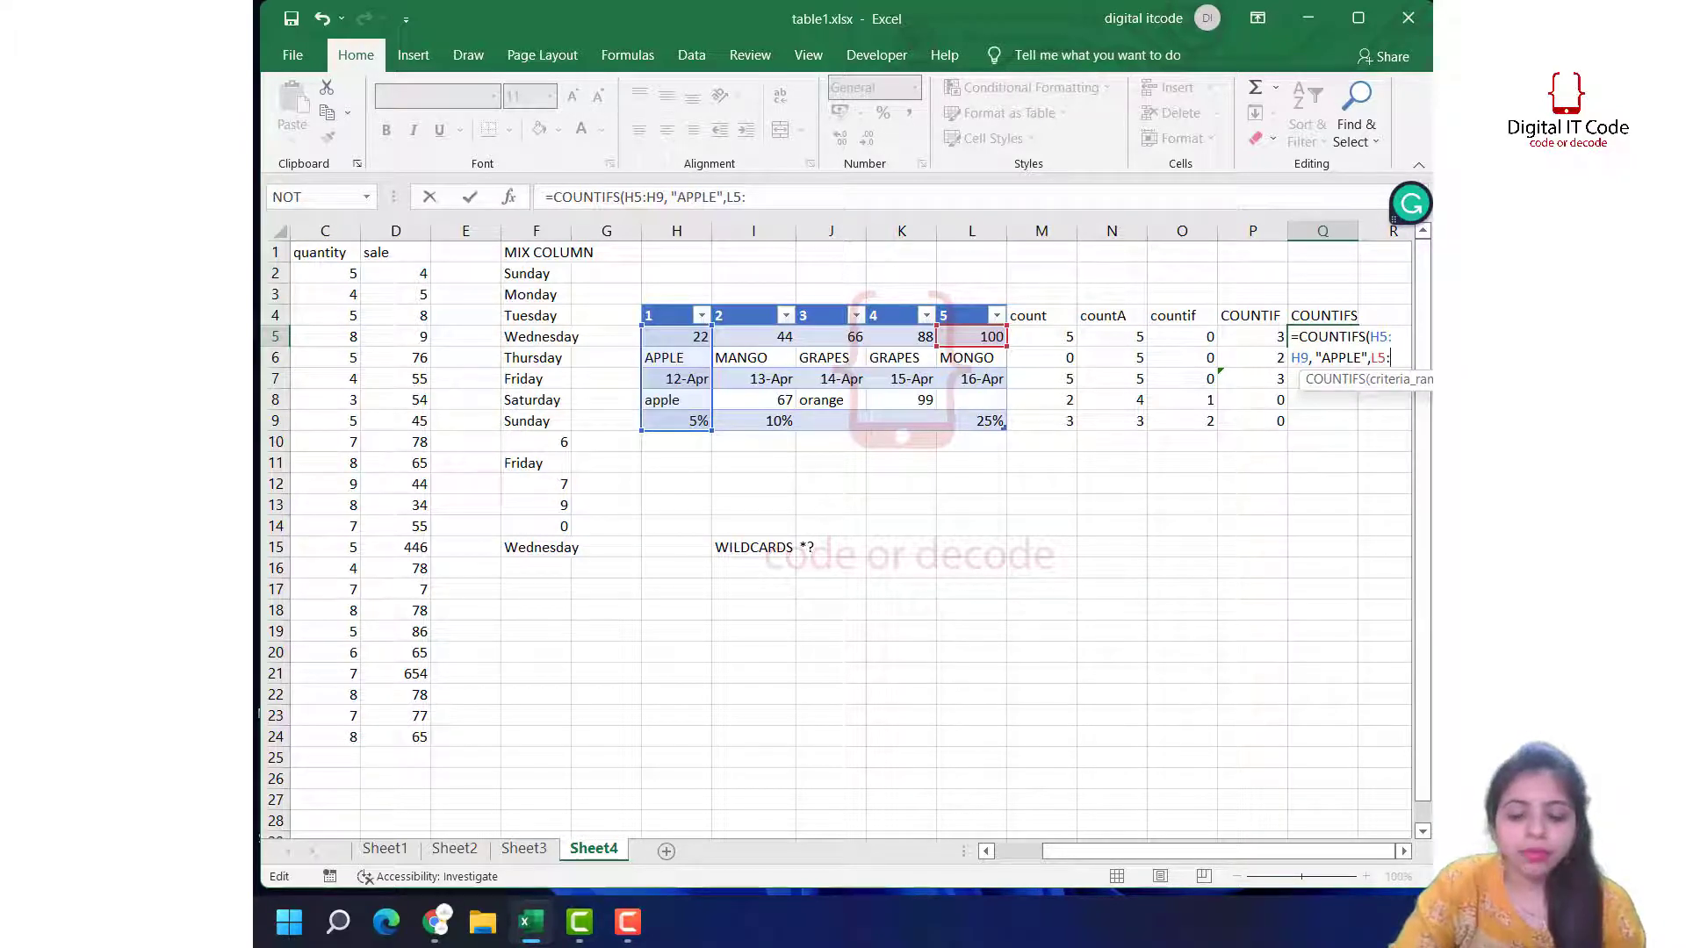
type("l9")
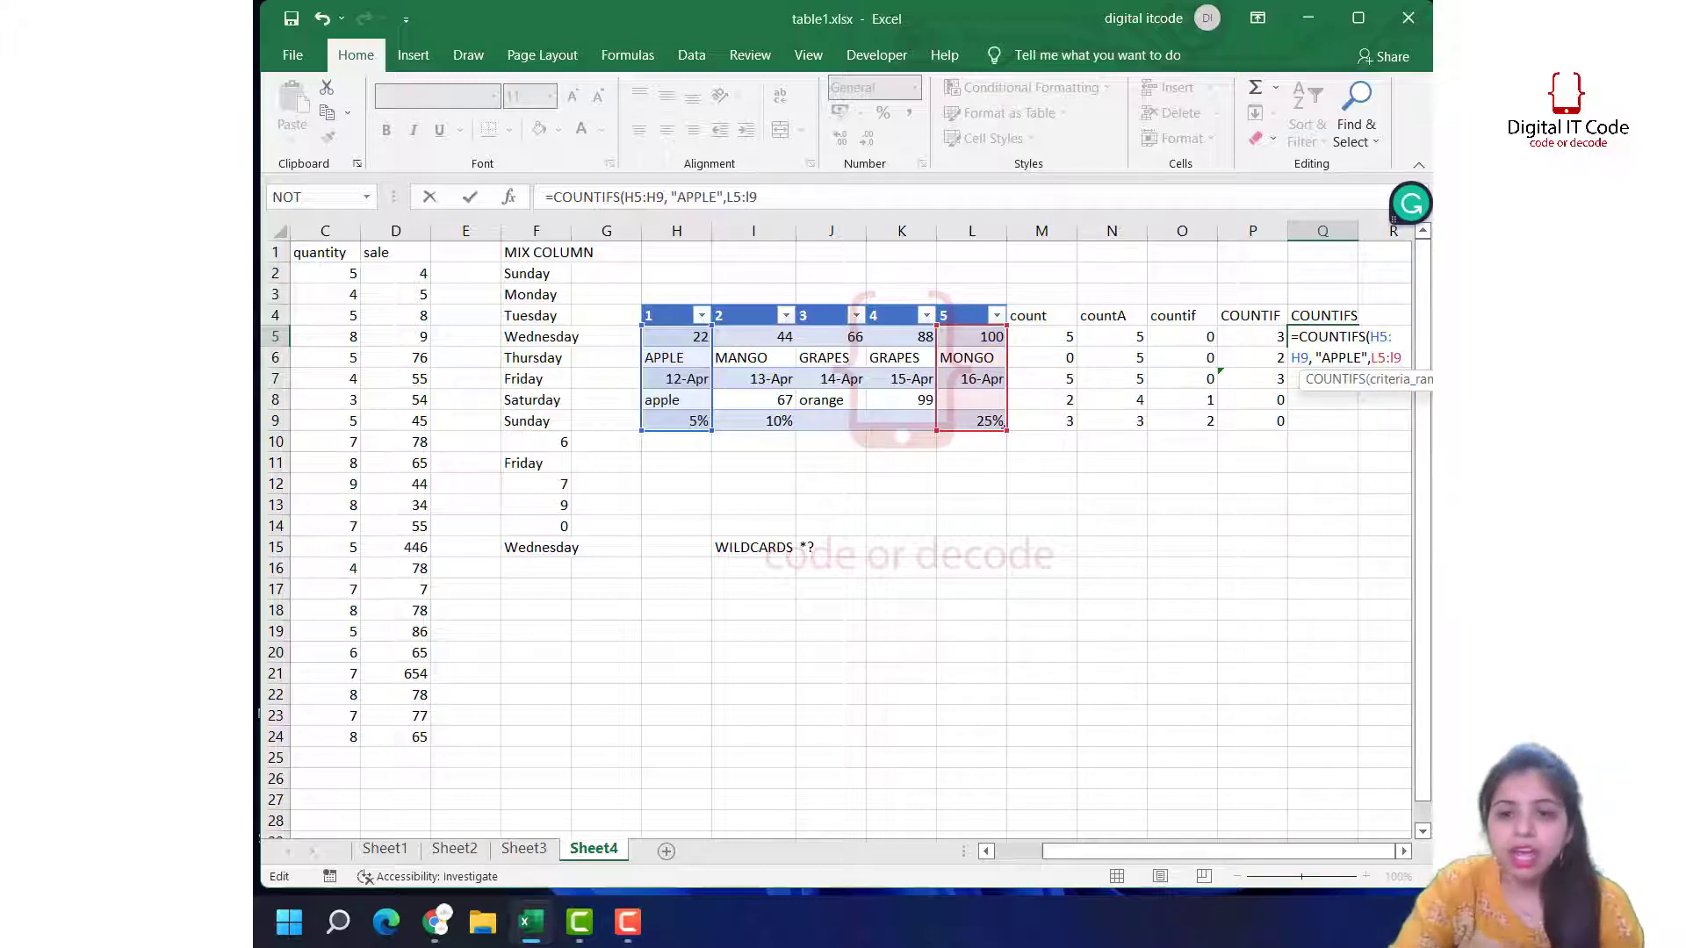
type(",")
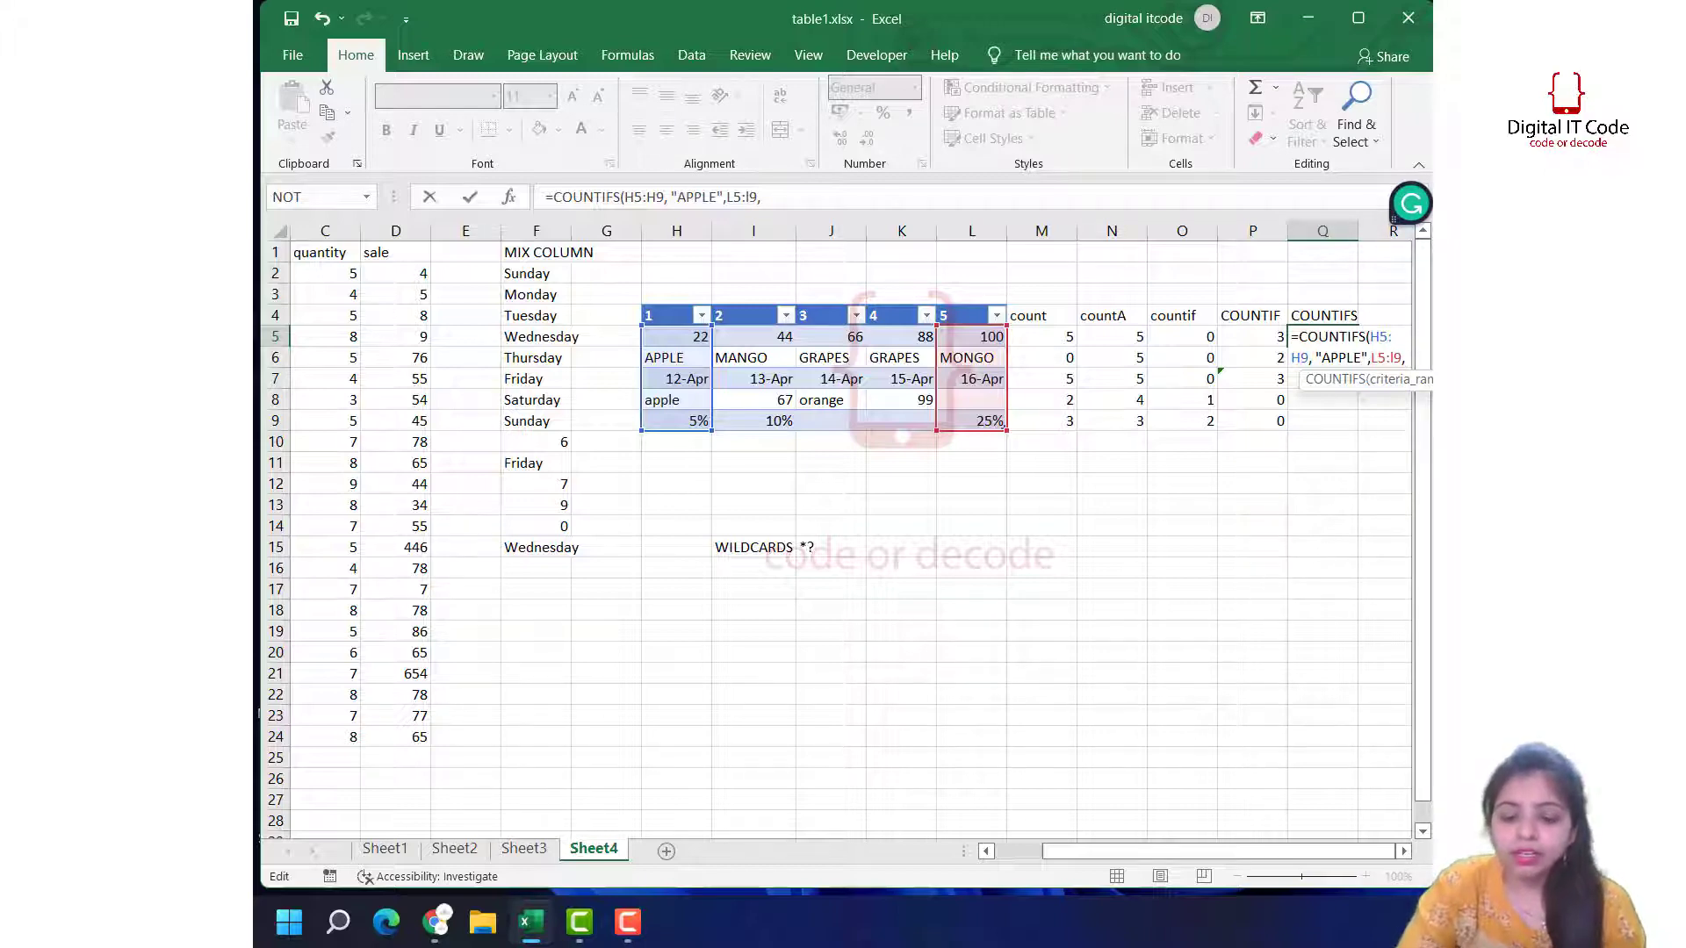
type("\">")
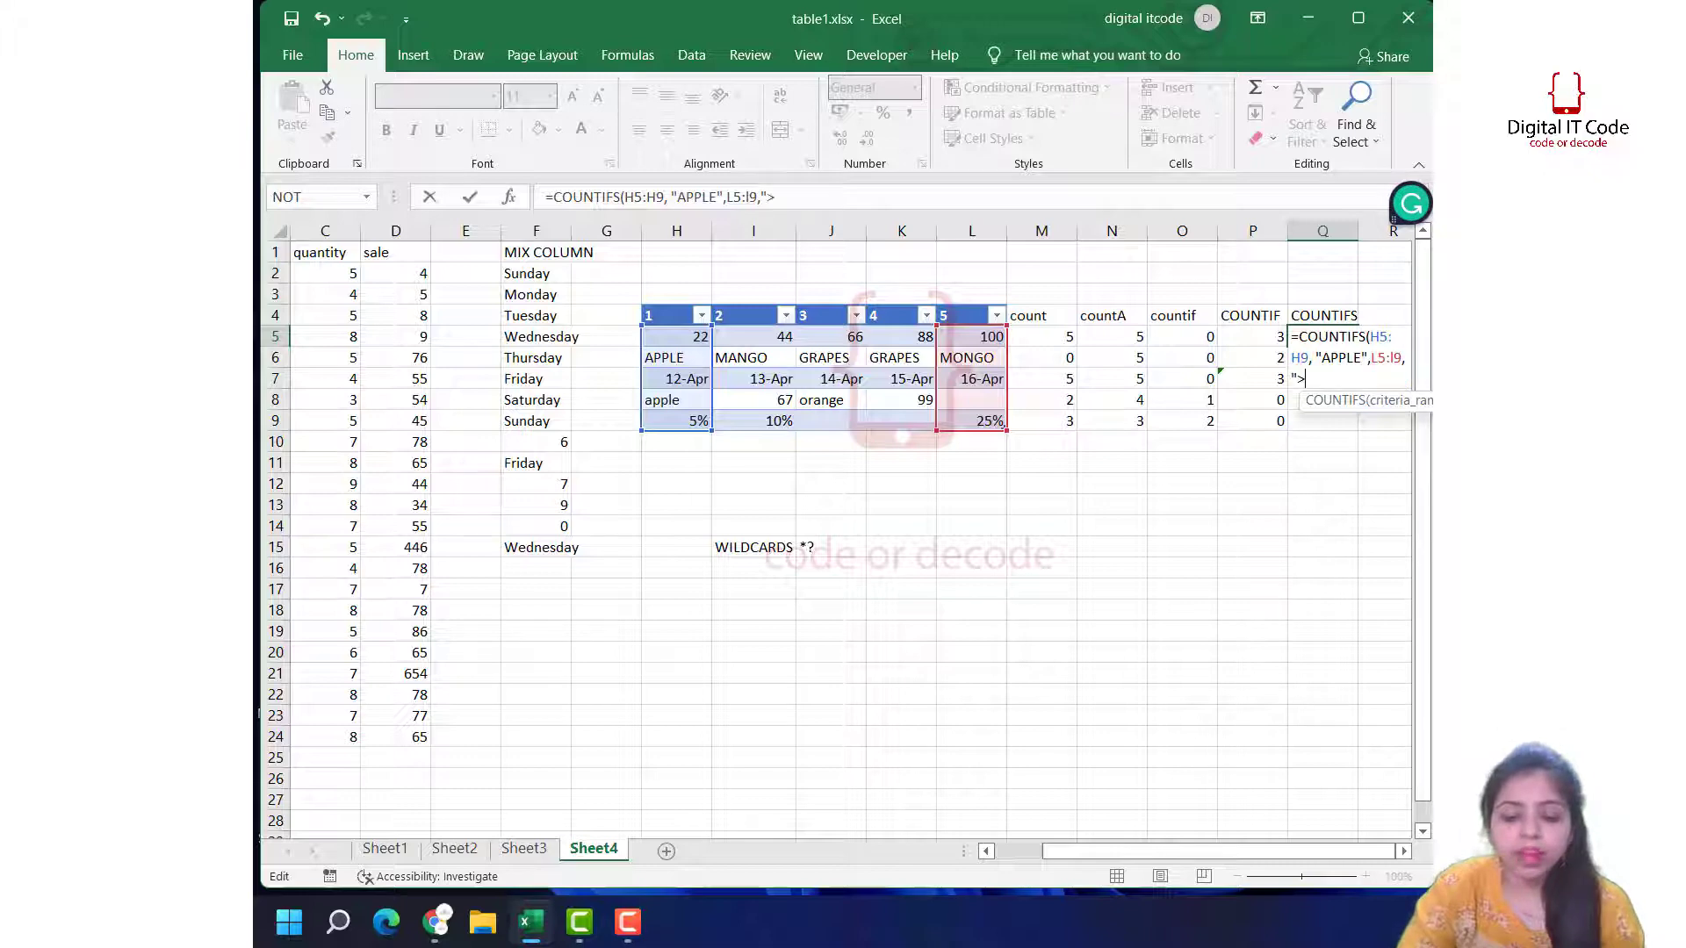
type("50")
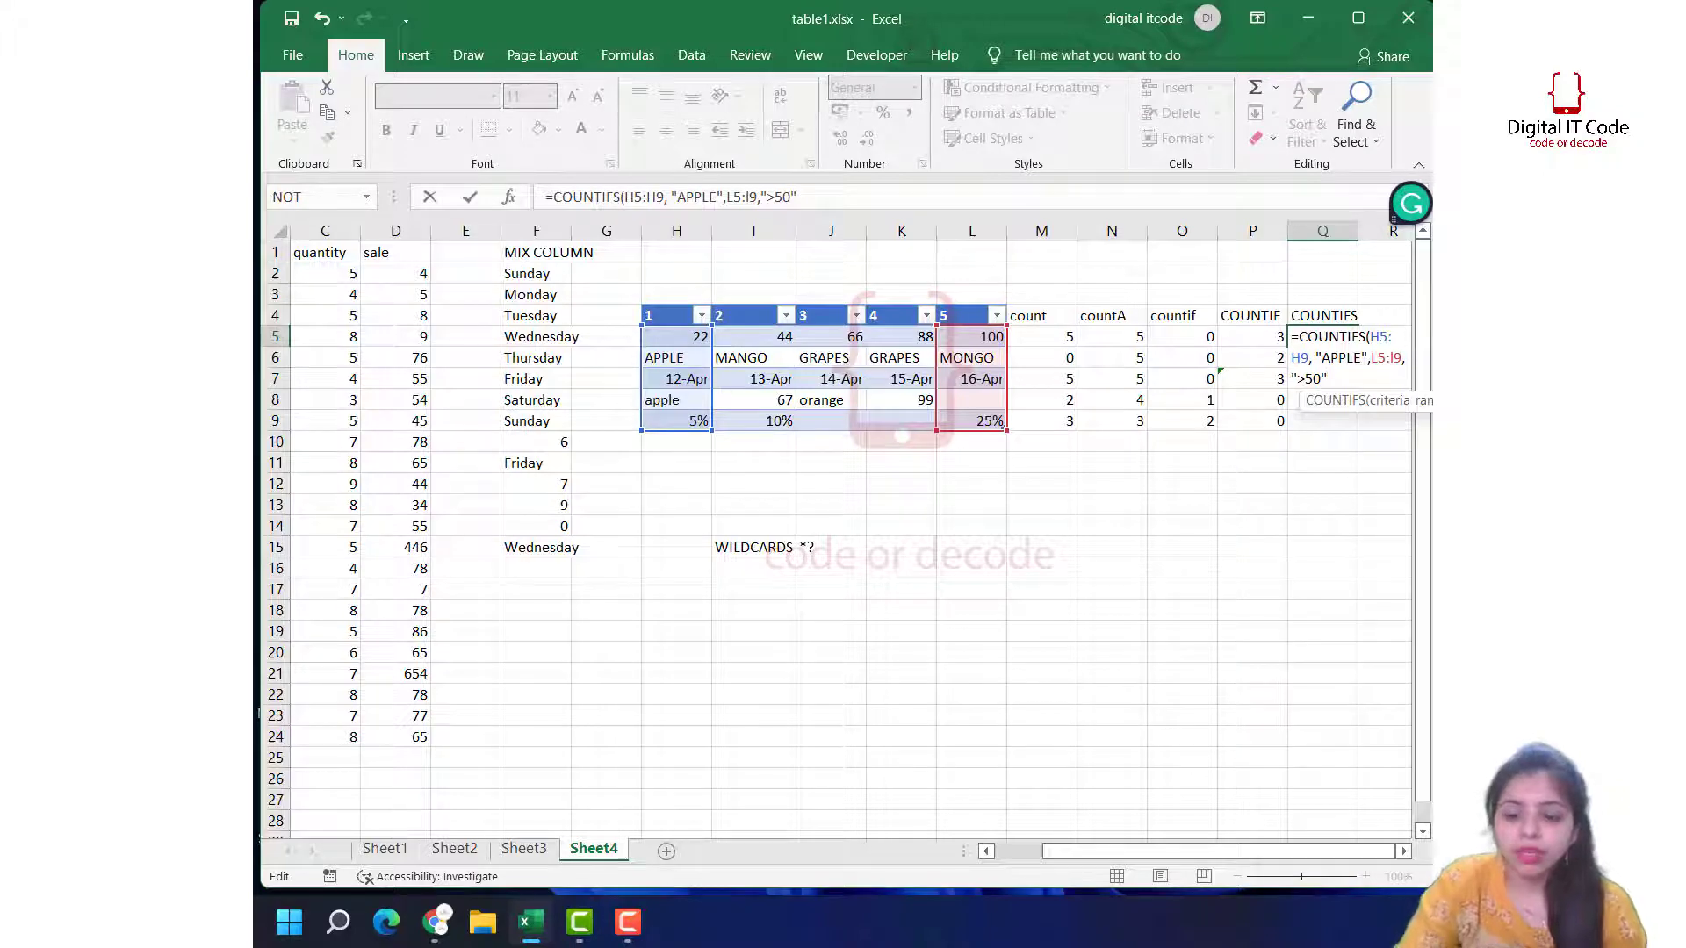
key("Return")
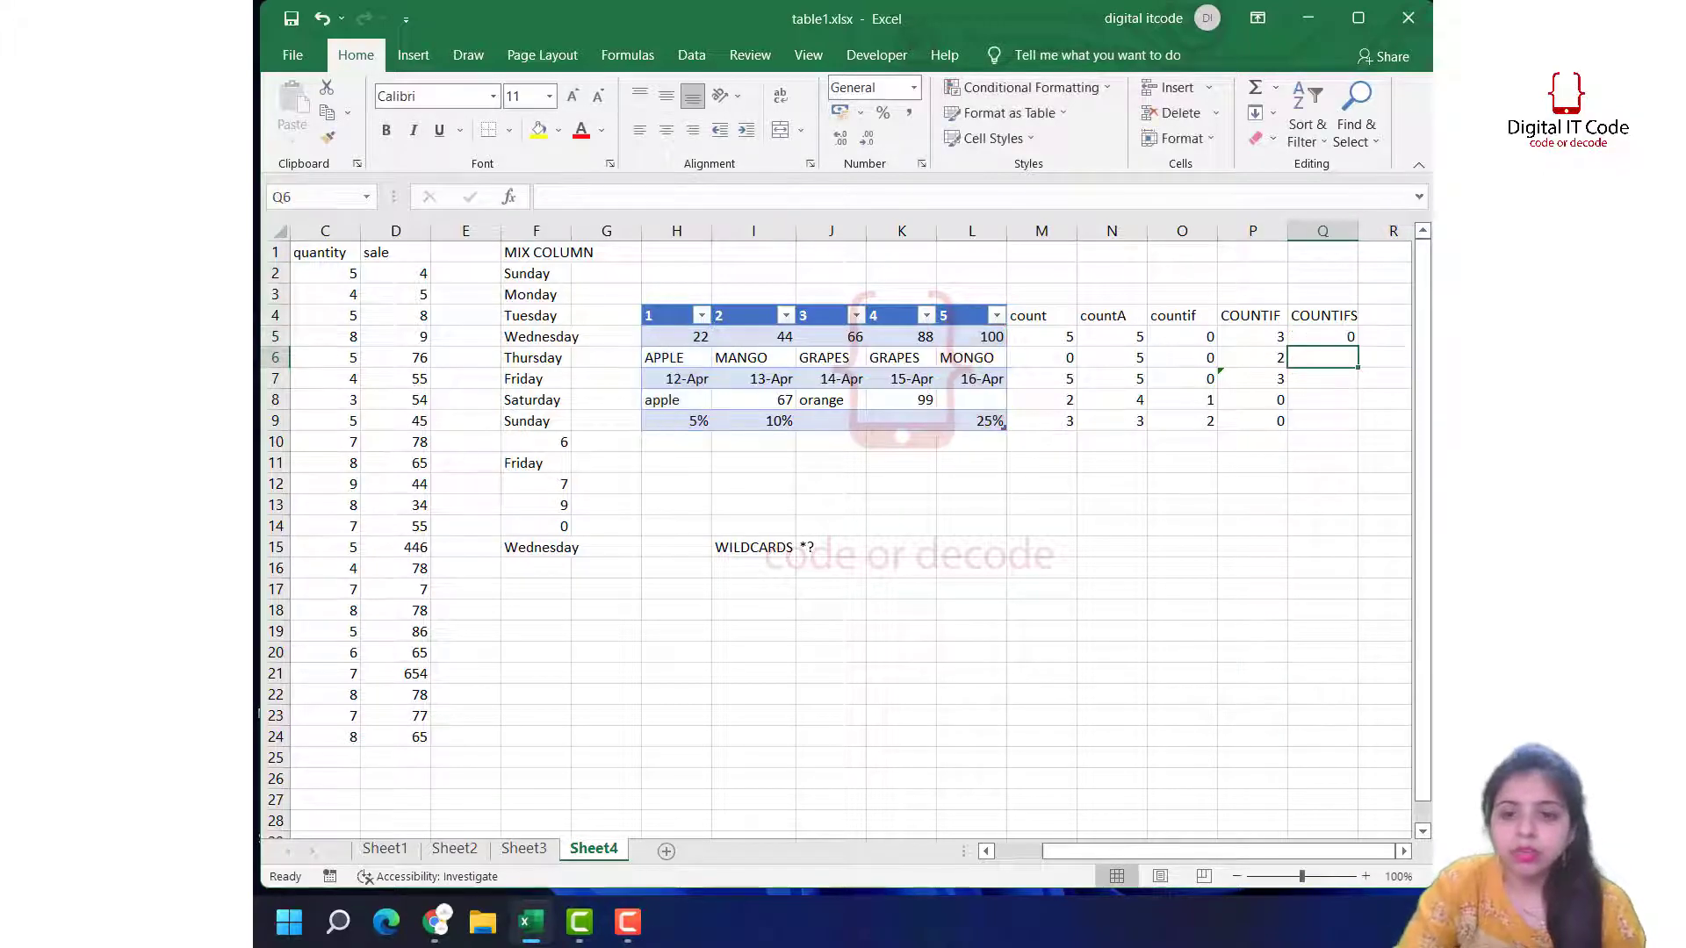
Step: Compare the COUNTIFS criteria in Q5 with the APPLE row and replace the text in L6 with 100
left_click(1322, 339)
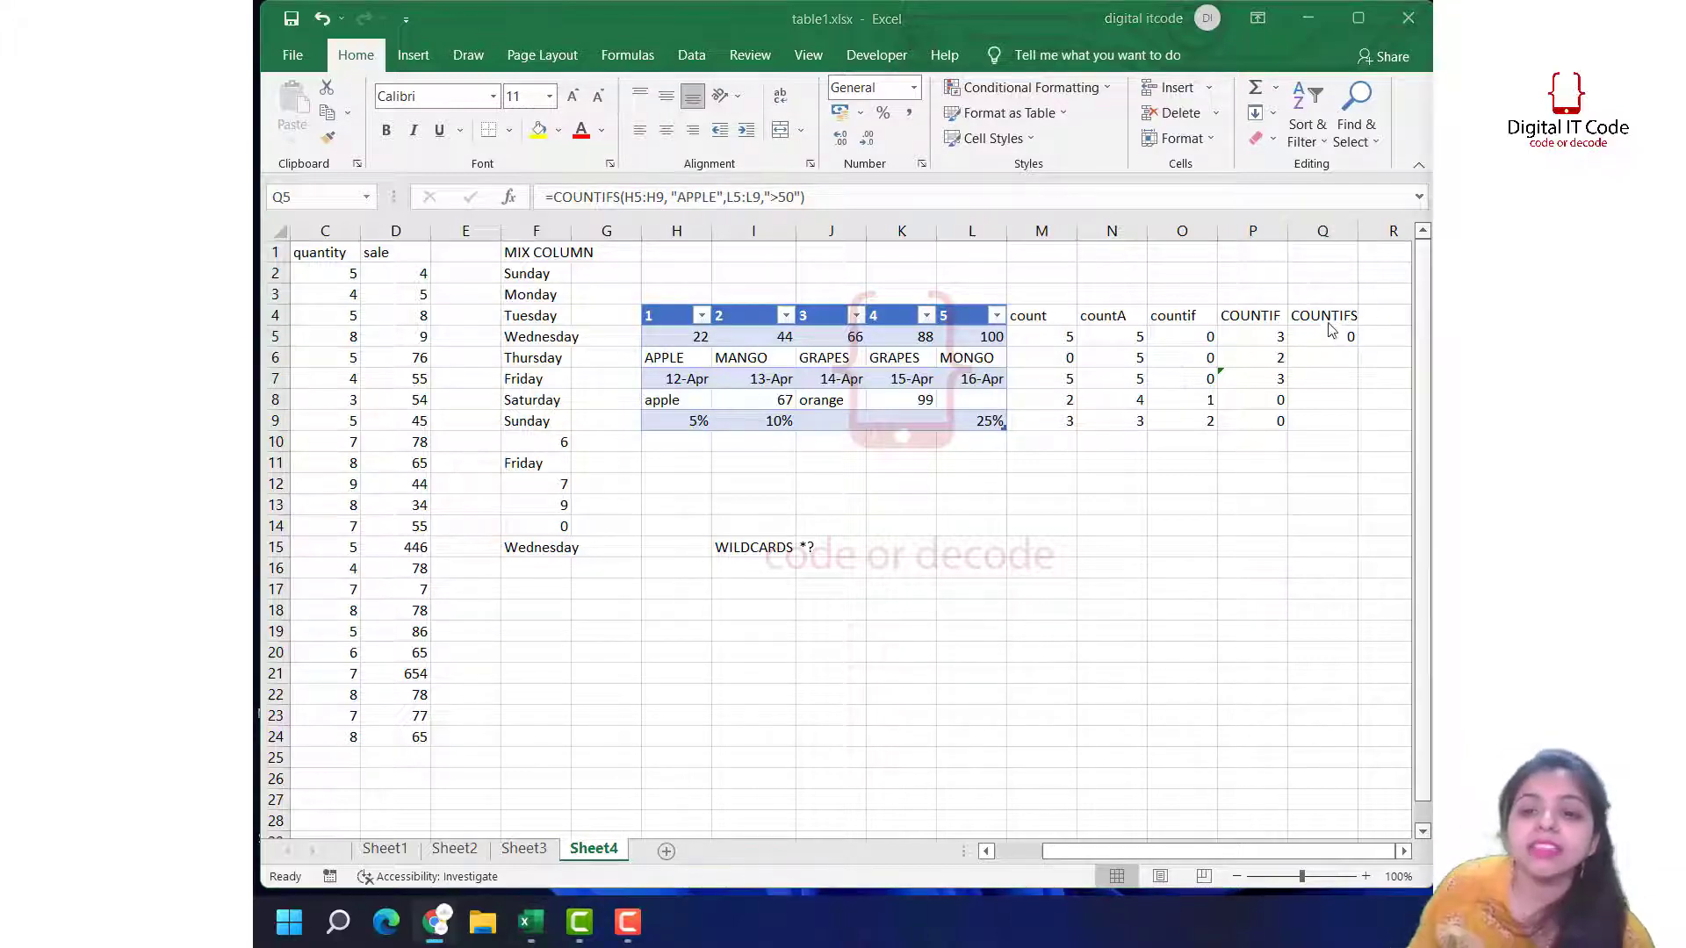
left_click(1325, 340)
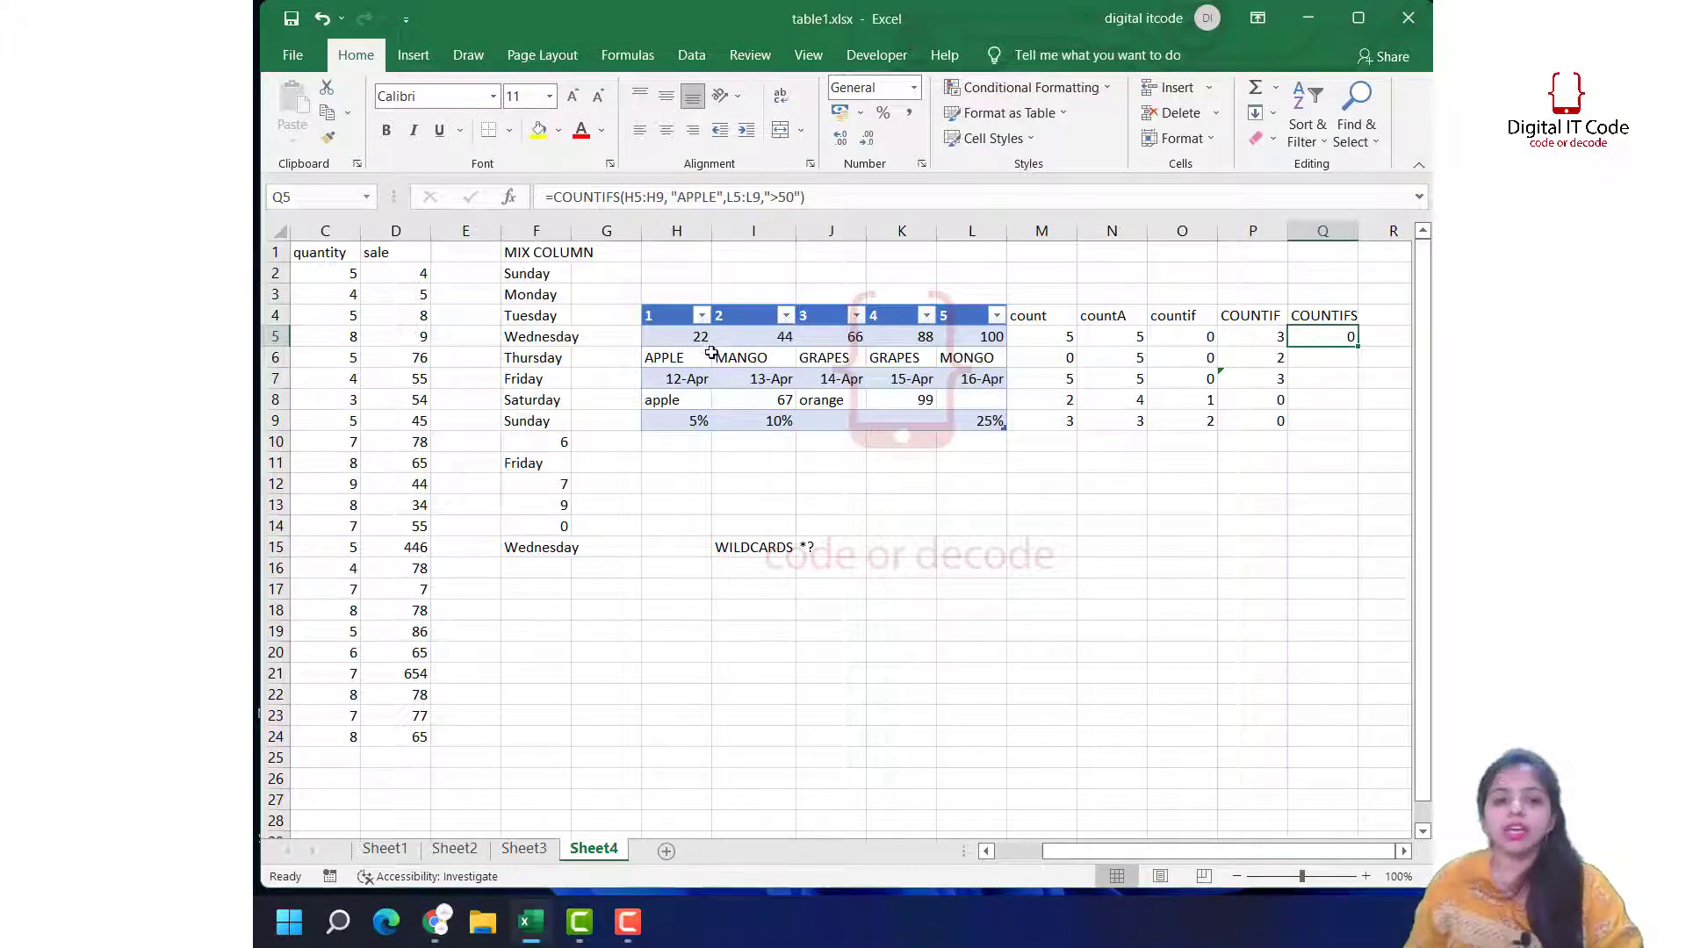
left_click(678, 360)
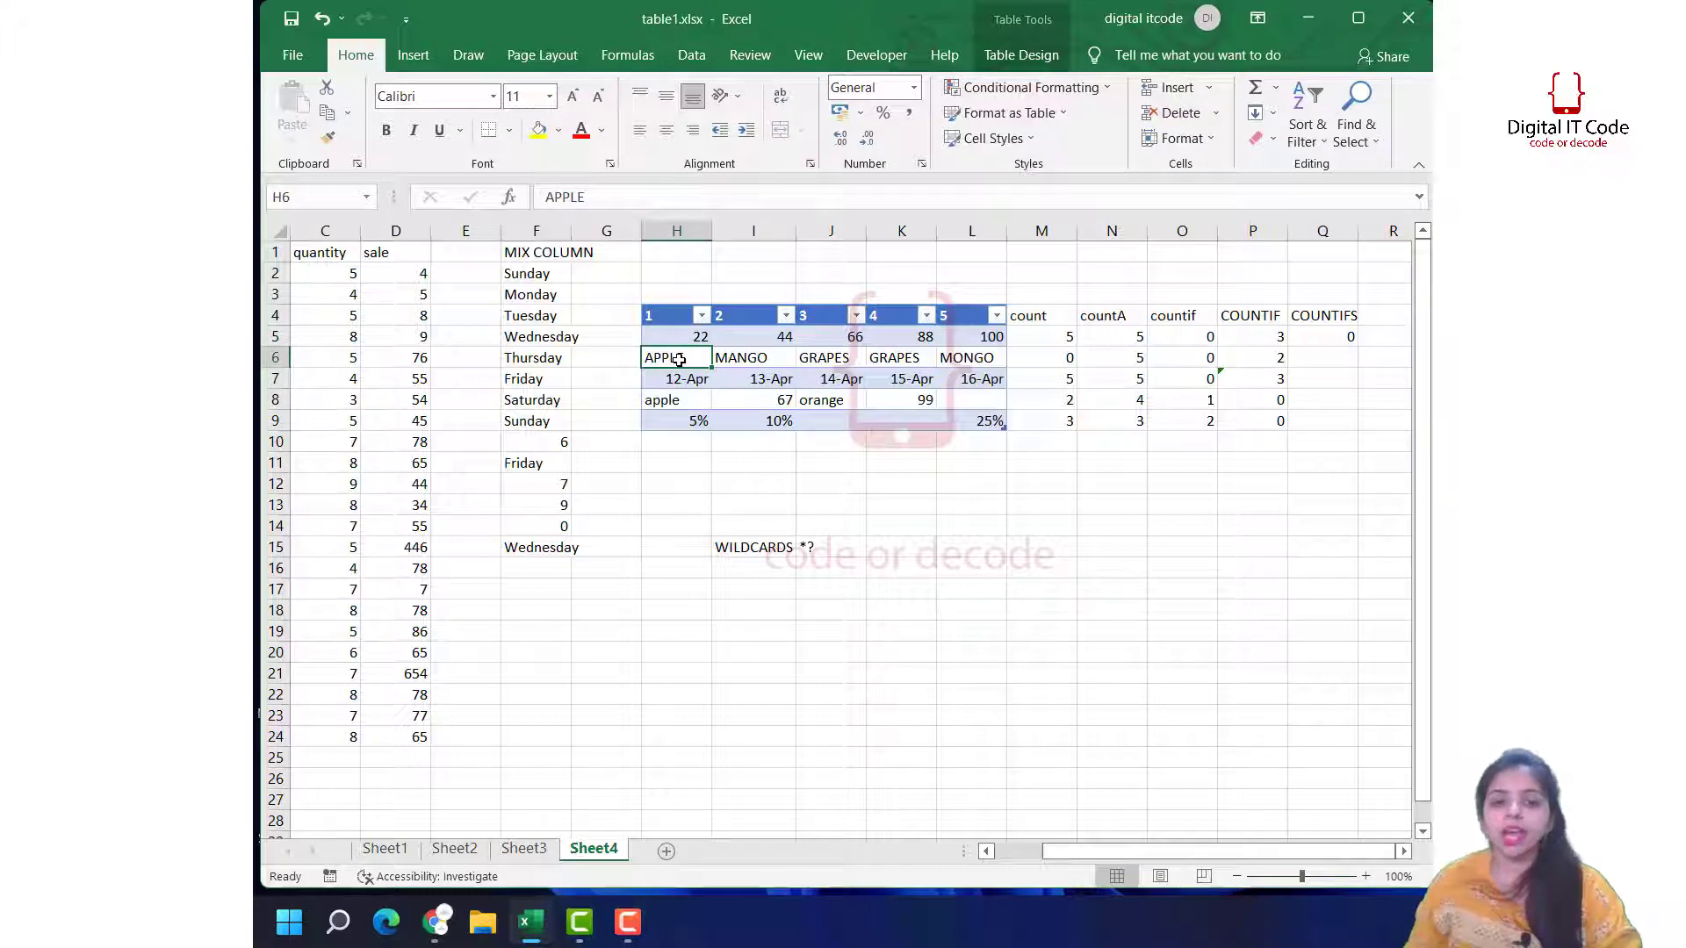
left_click(991, 342)
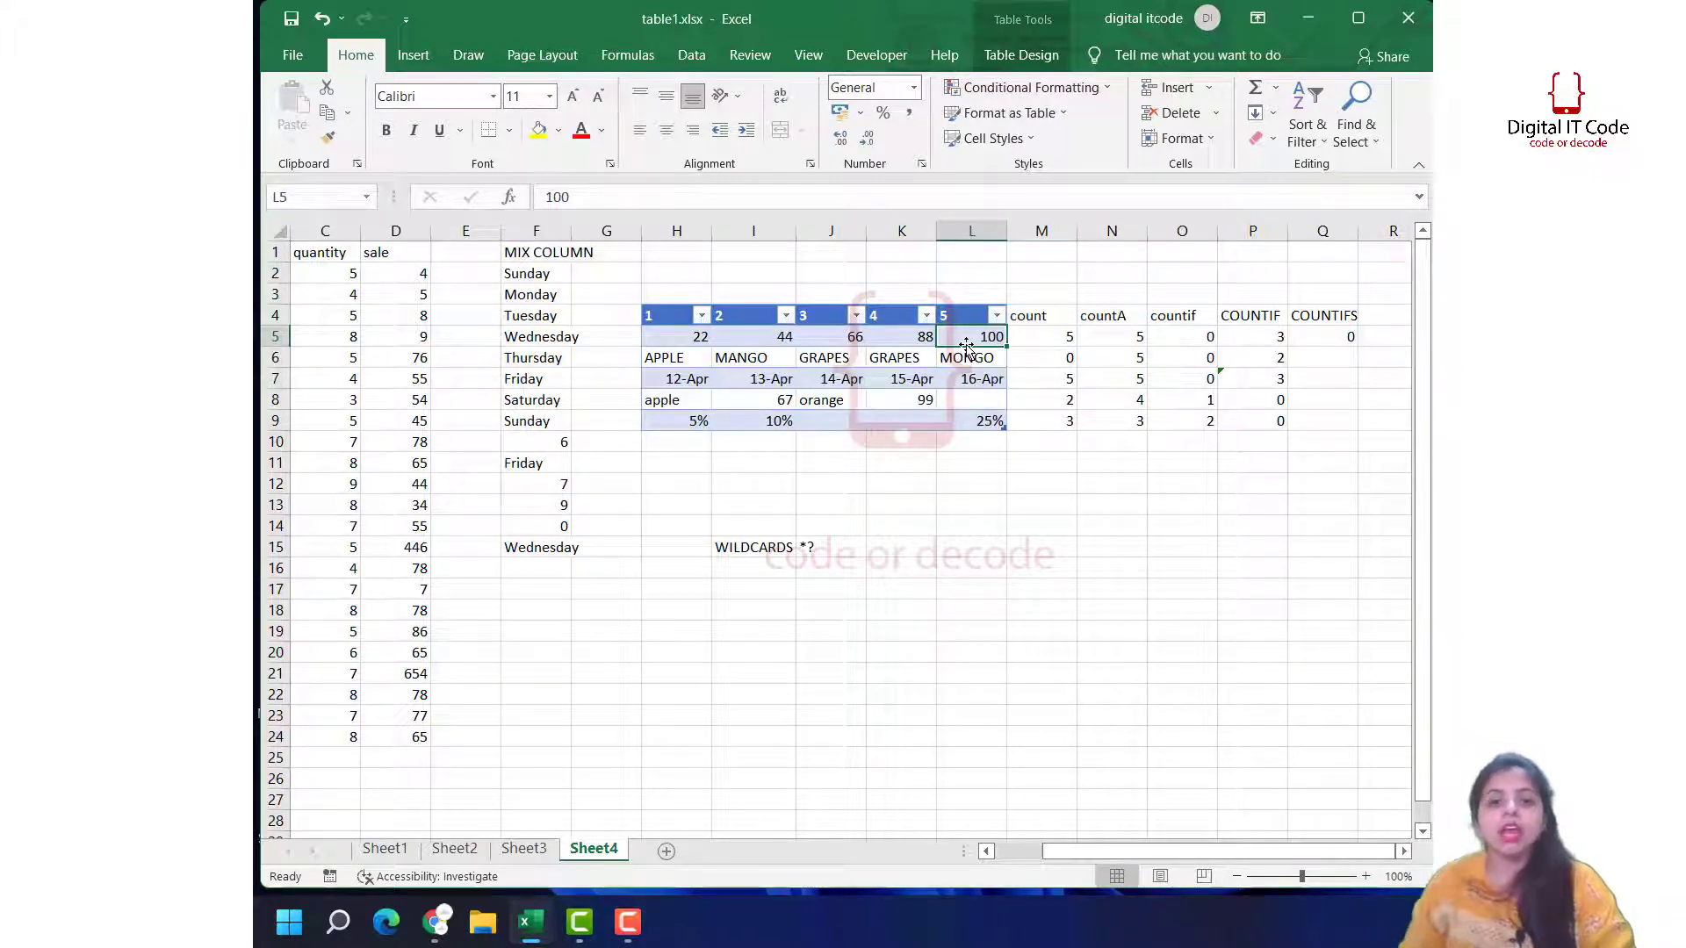
left_click(965, 358)
type("100")
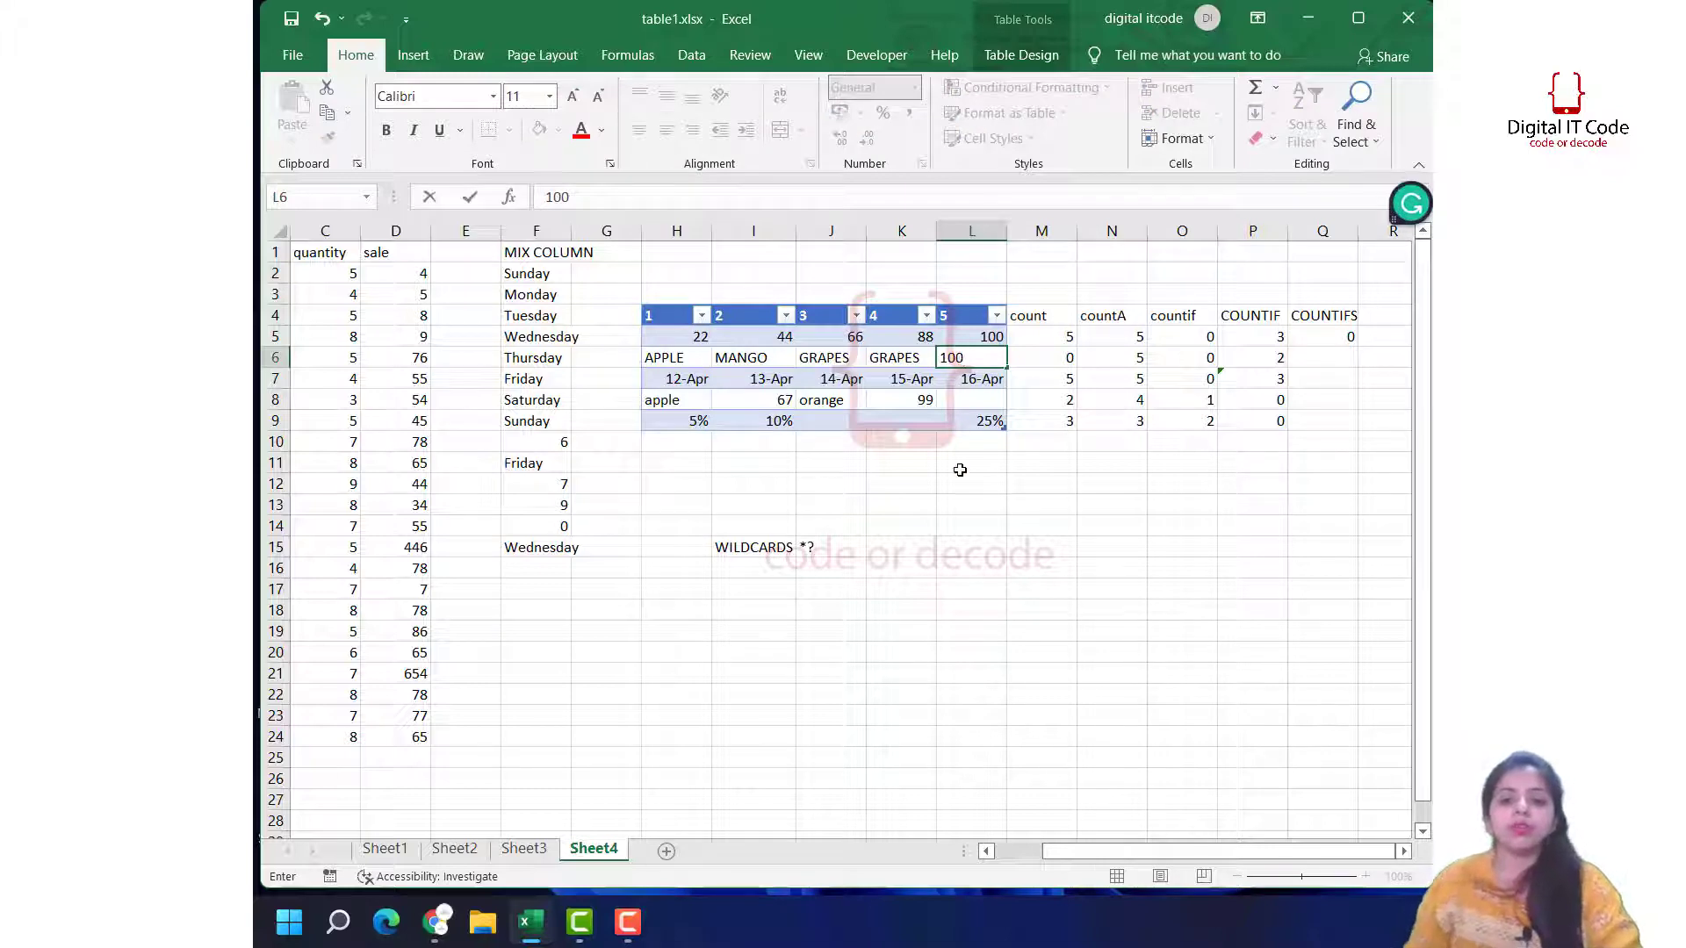
key("Return")
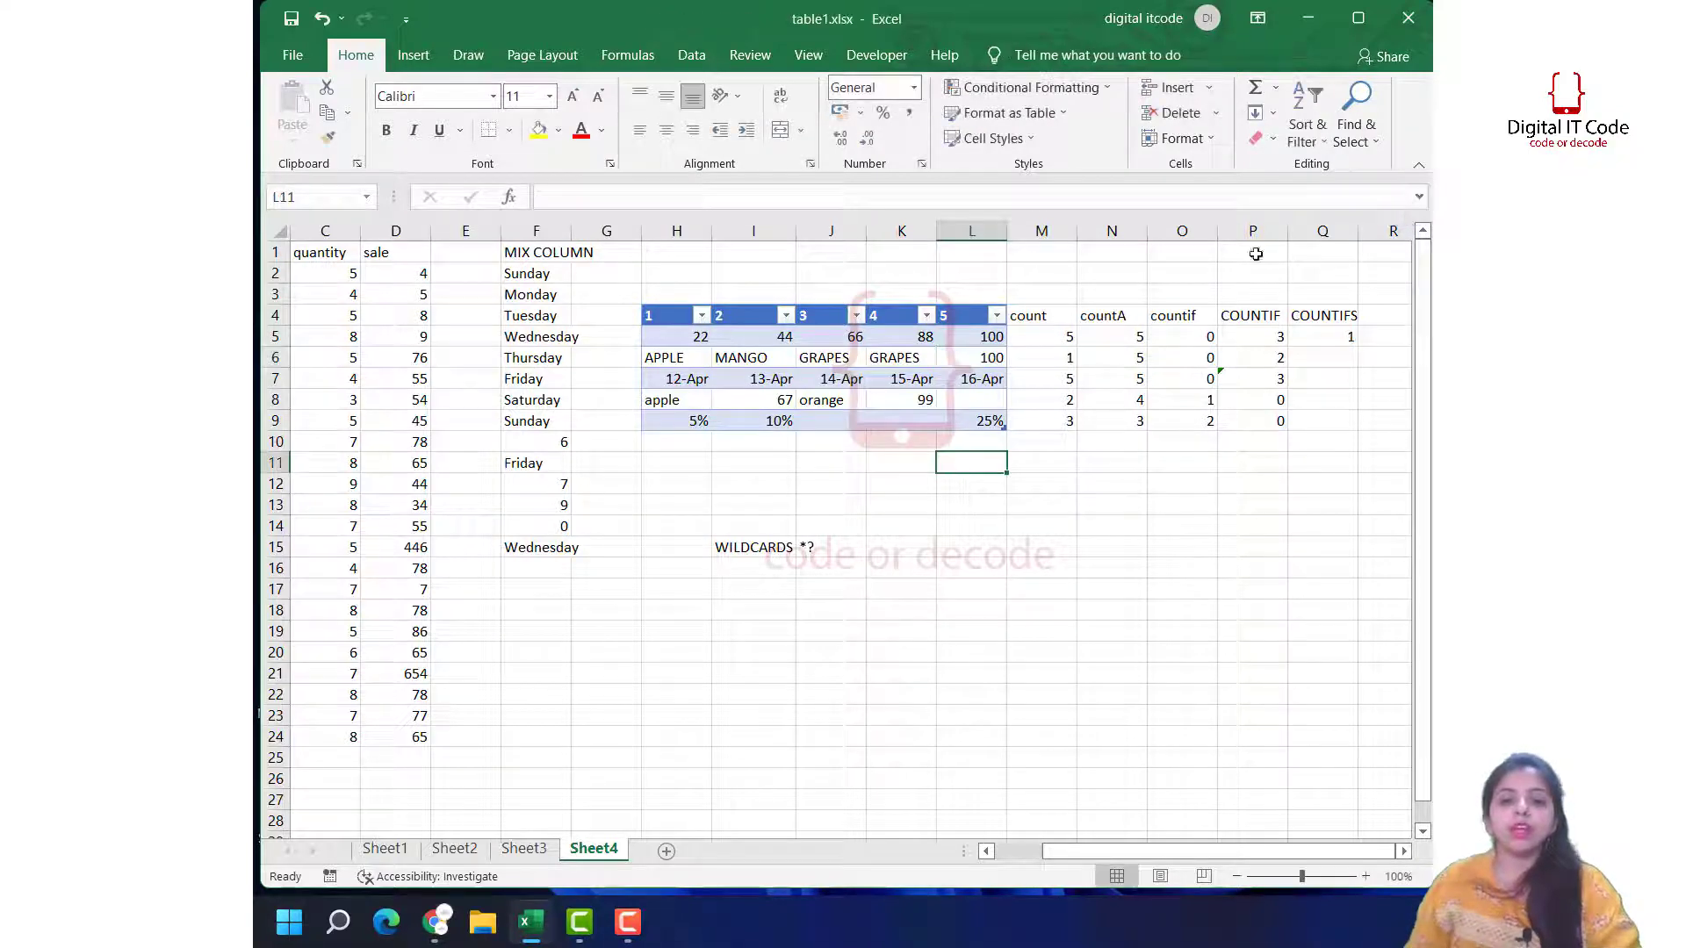
Step: Check the COUNTIFS formula in Q5 against the entries of row 6 and the neighbouring table data
left_click(1338, 332)
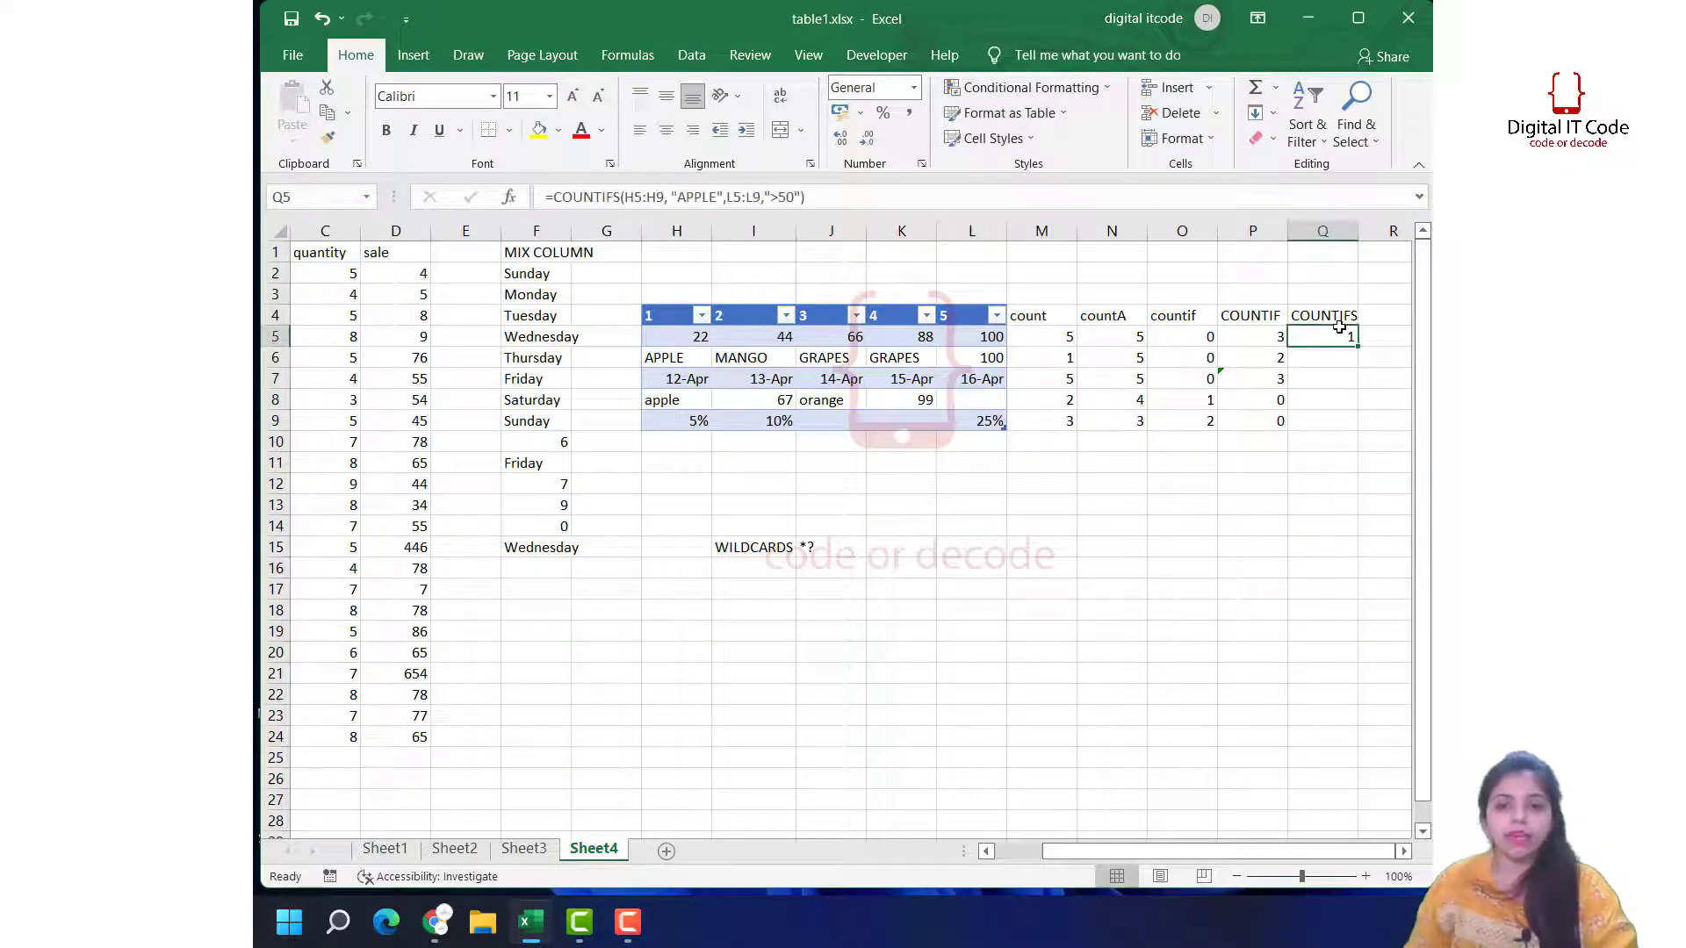
left_click(645, 358)
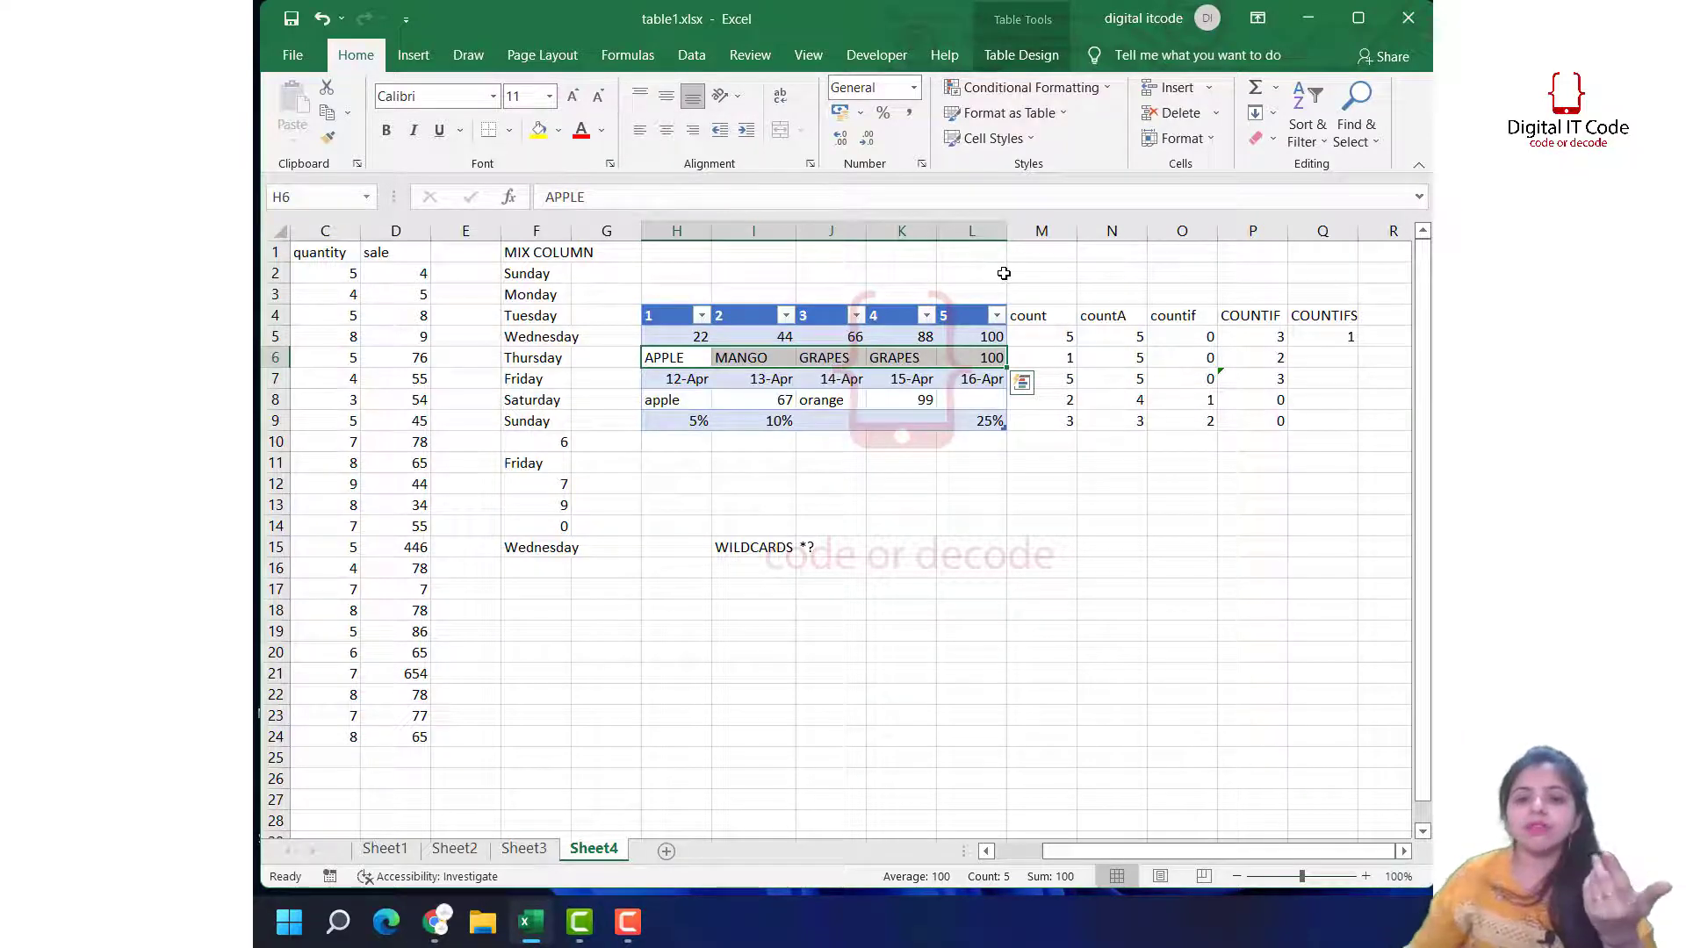
left_click(1322, 358)
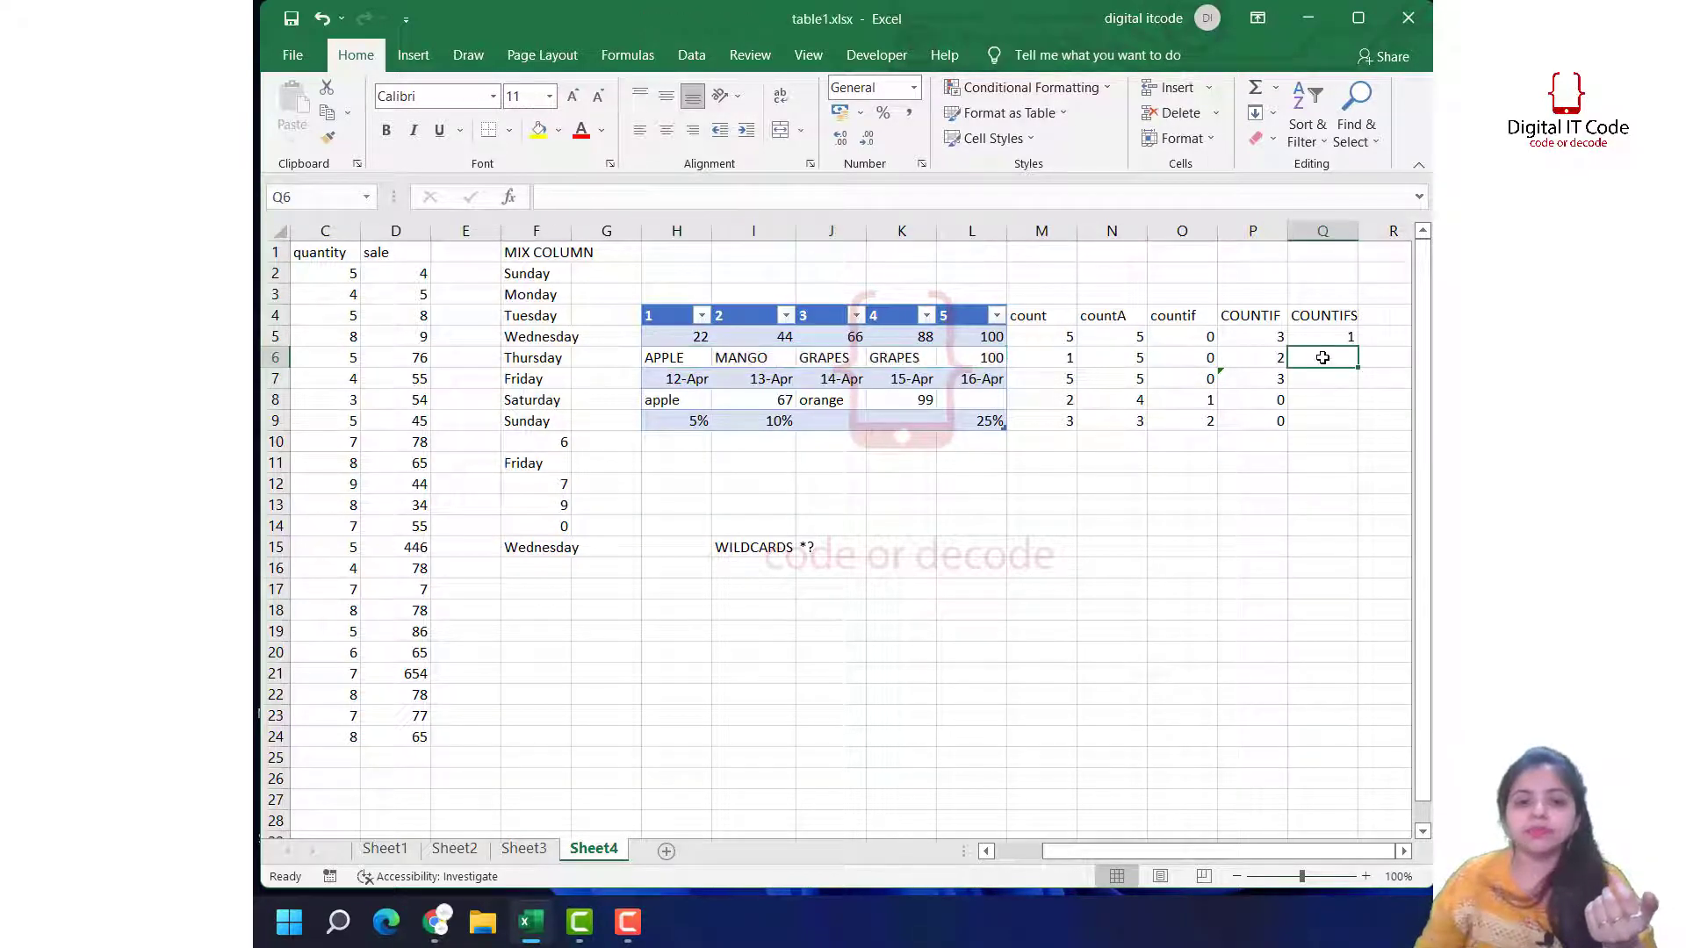
left_click(1322, 338)
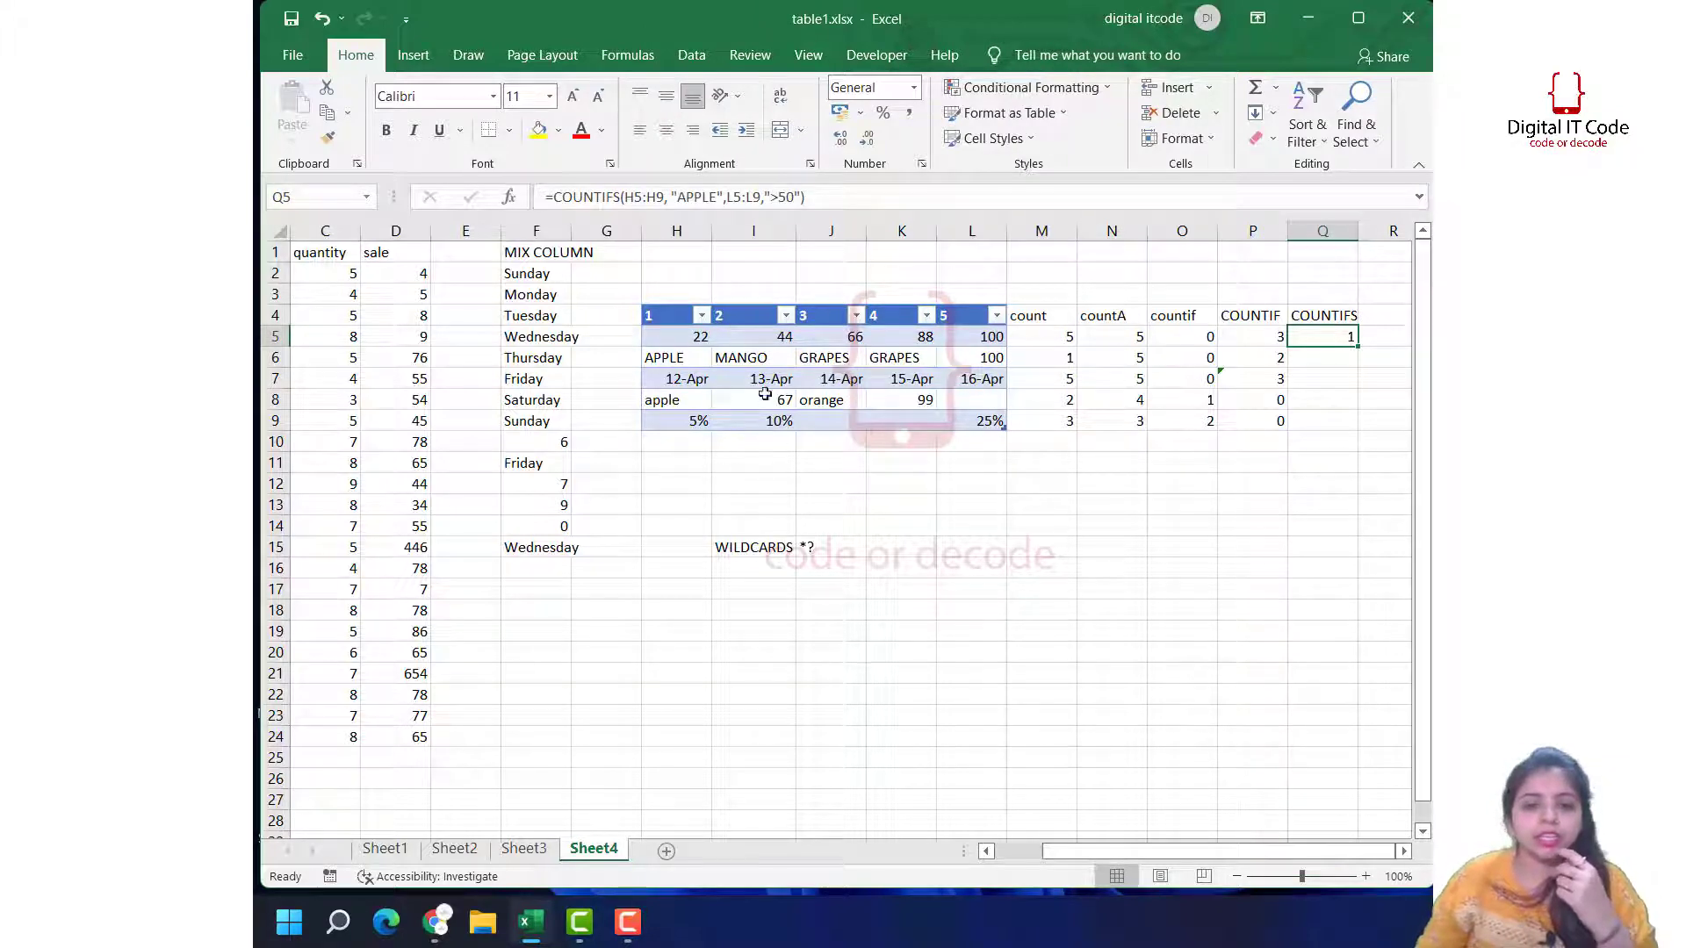
left_click(757, 344)
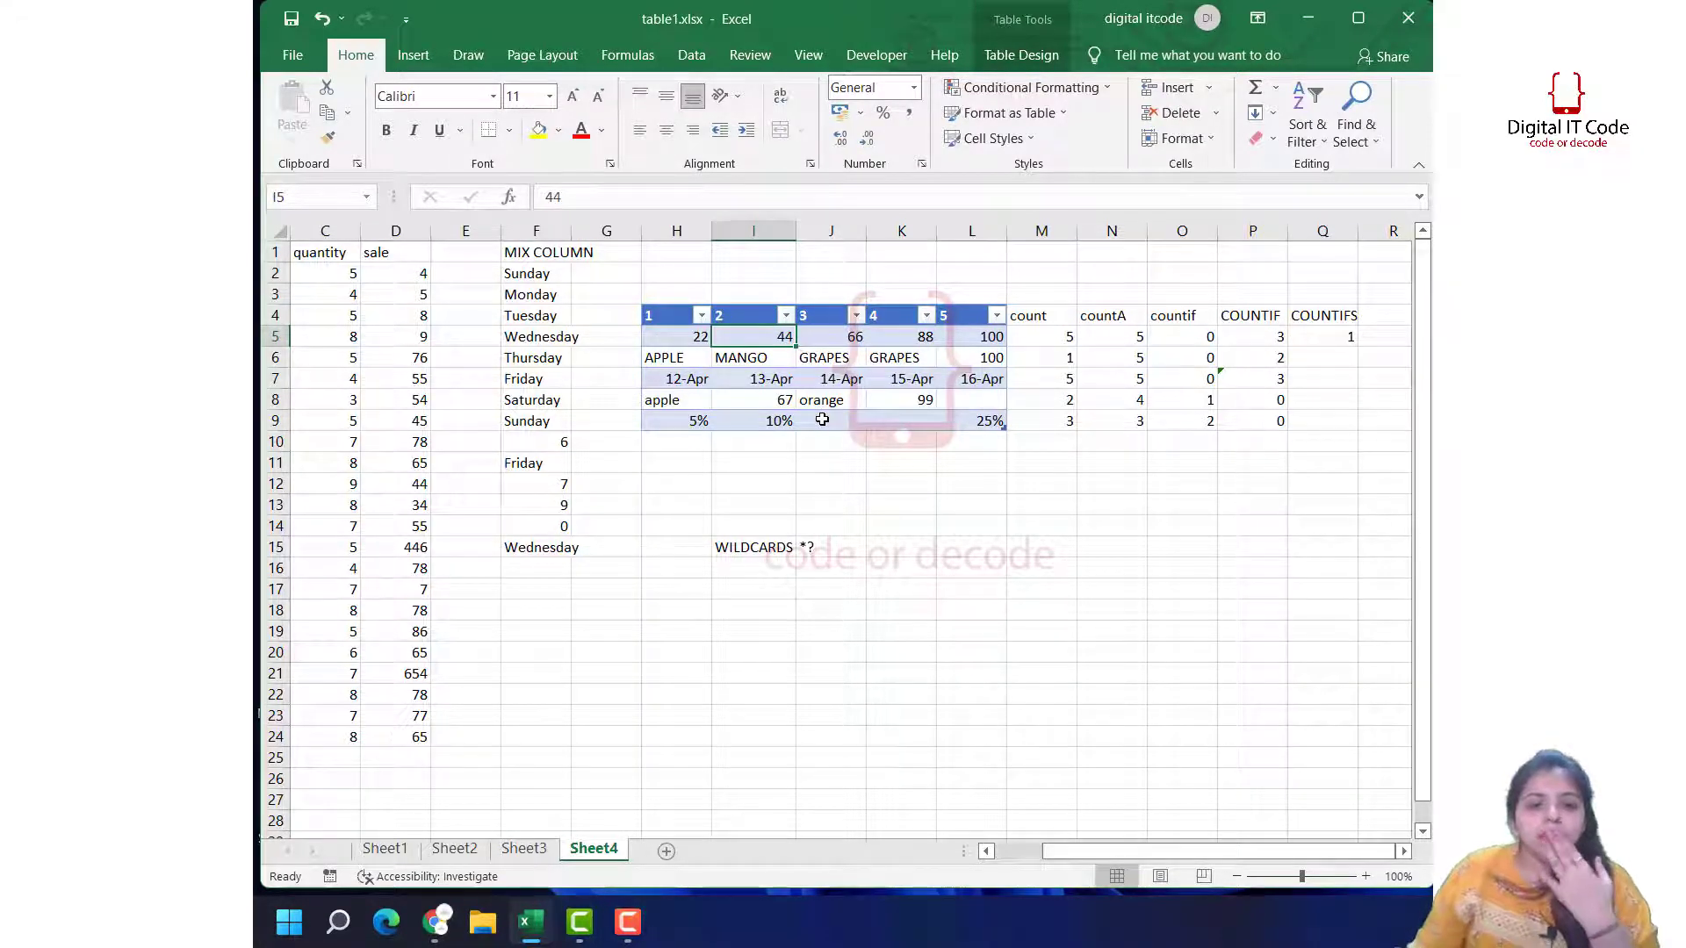
Step: Enter the function name COUNTIFS in cell Q6 under the COUNTIFS heading
left_click(1342, 355)
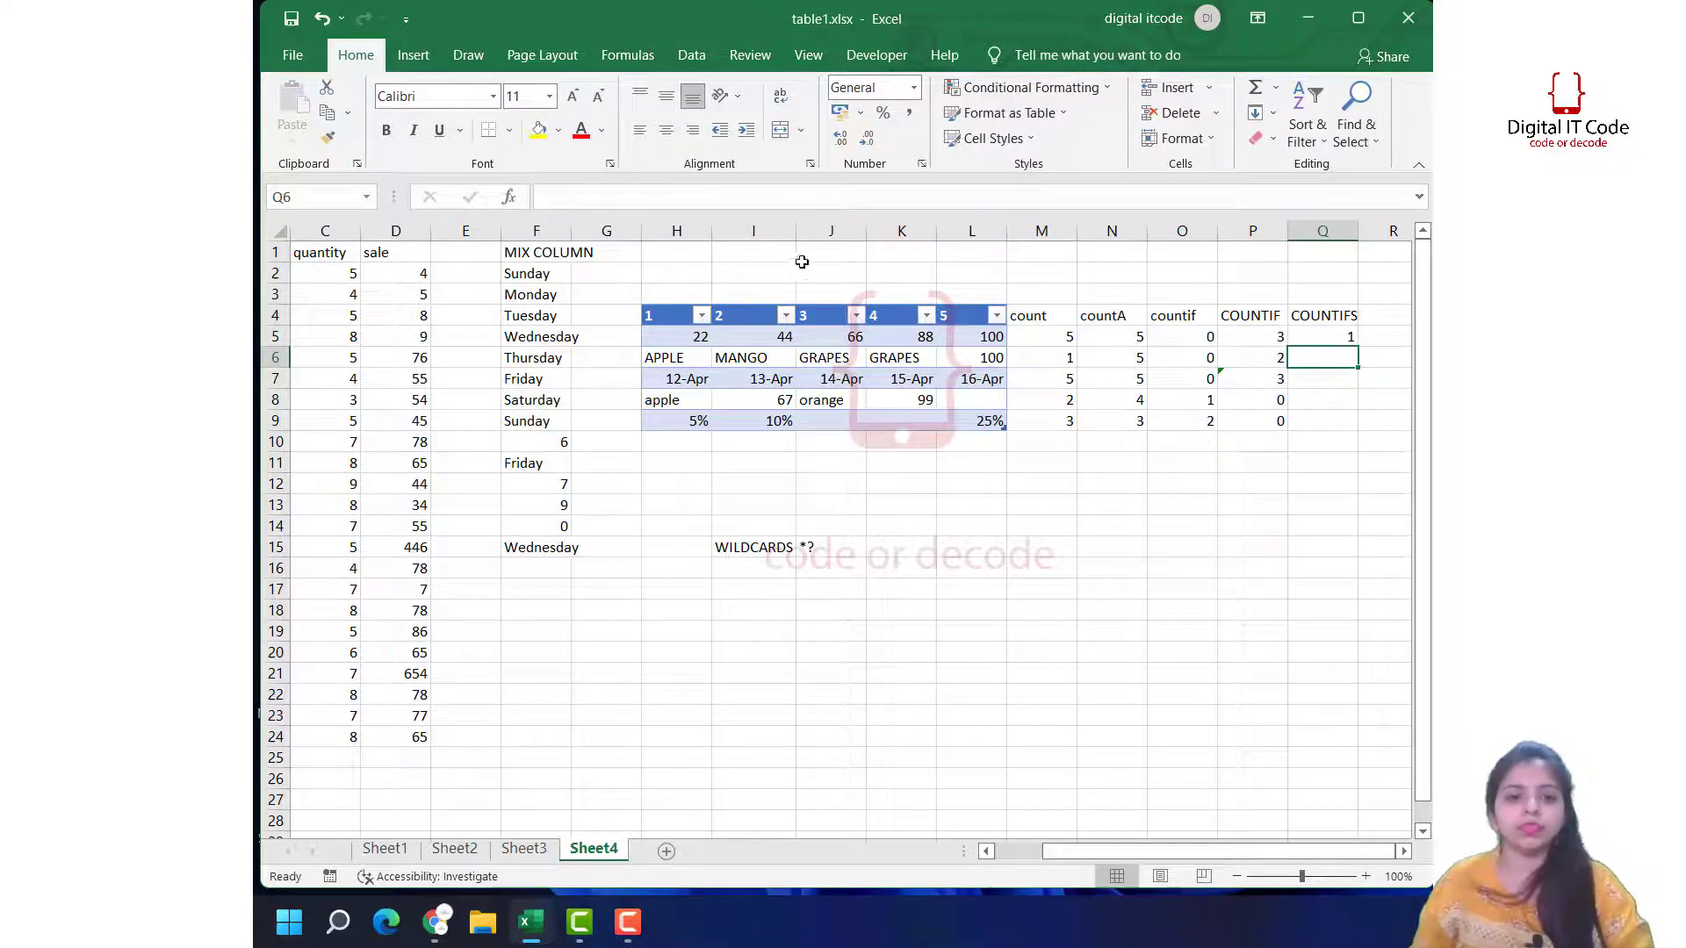
type("CO")
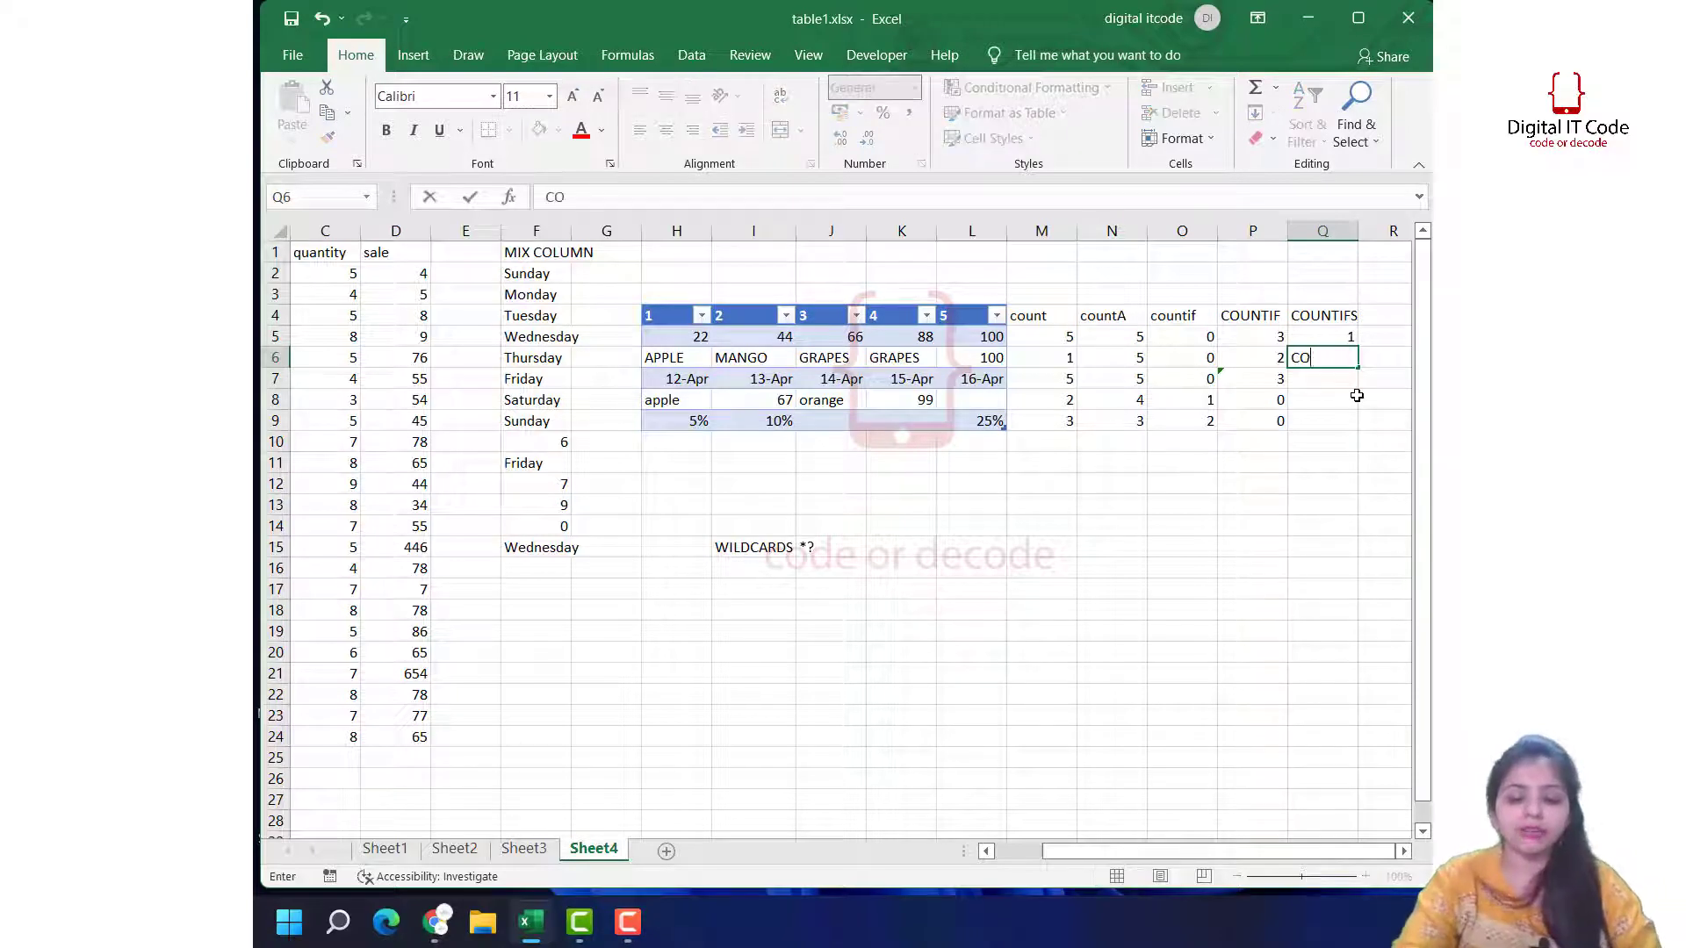
type("UNTIFS")
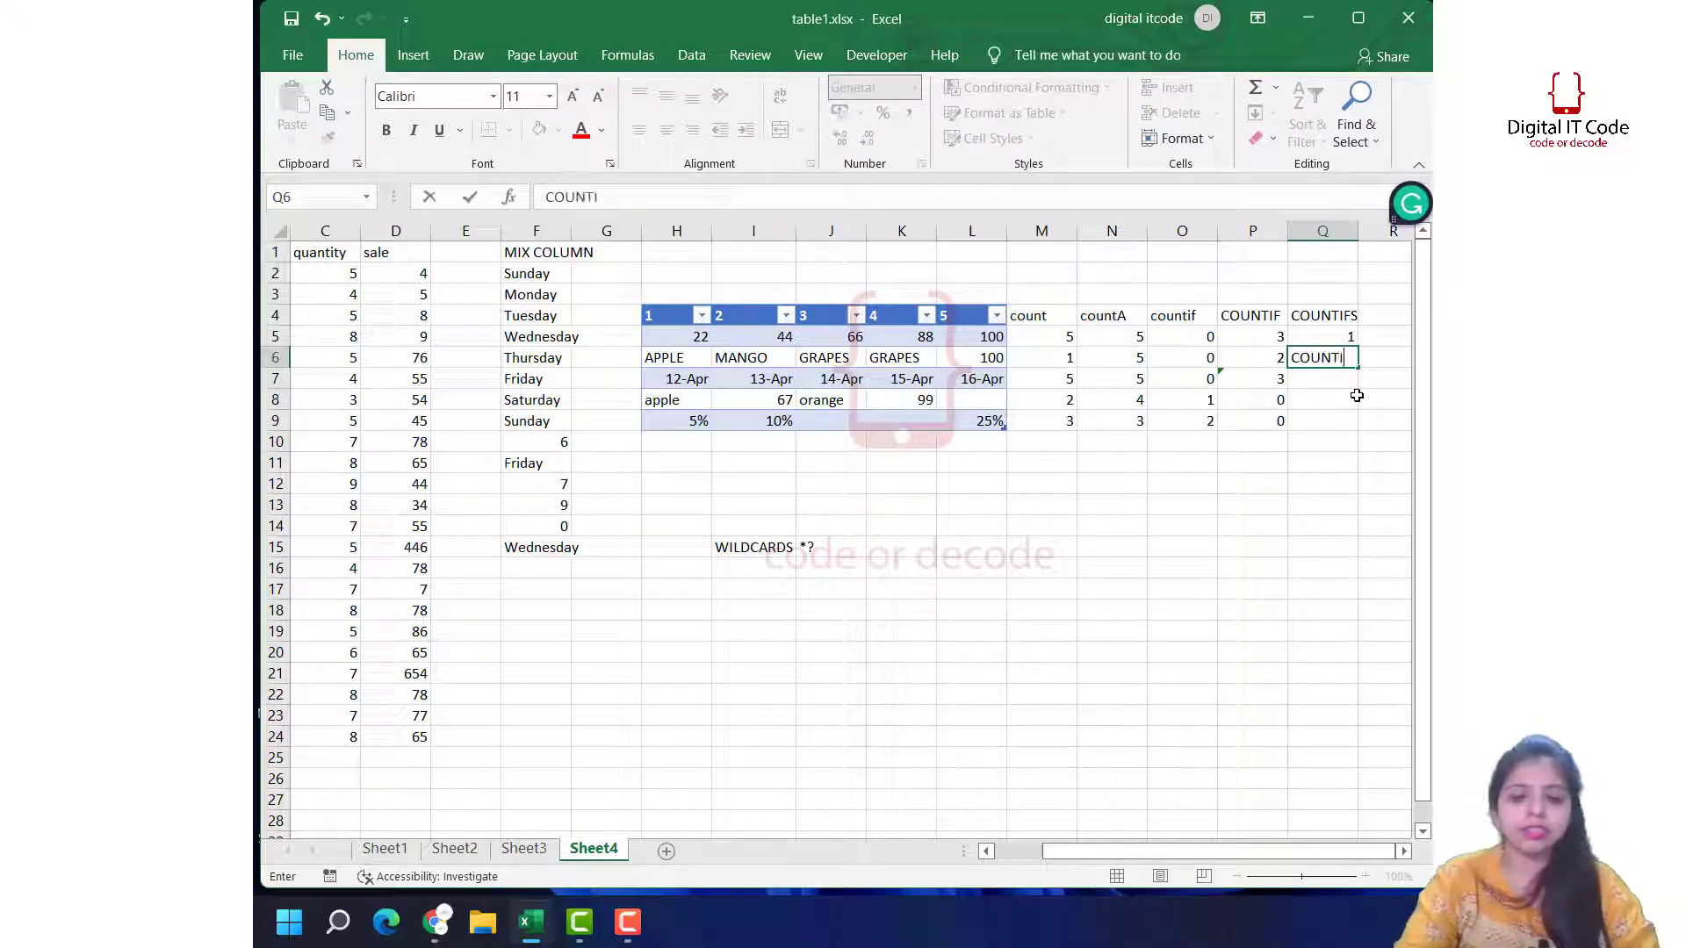
key("Left")
key("Left")
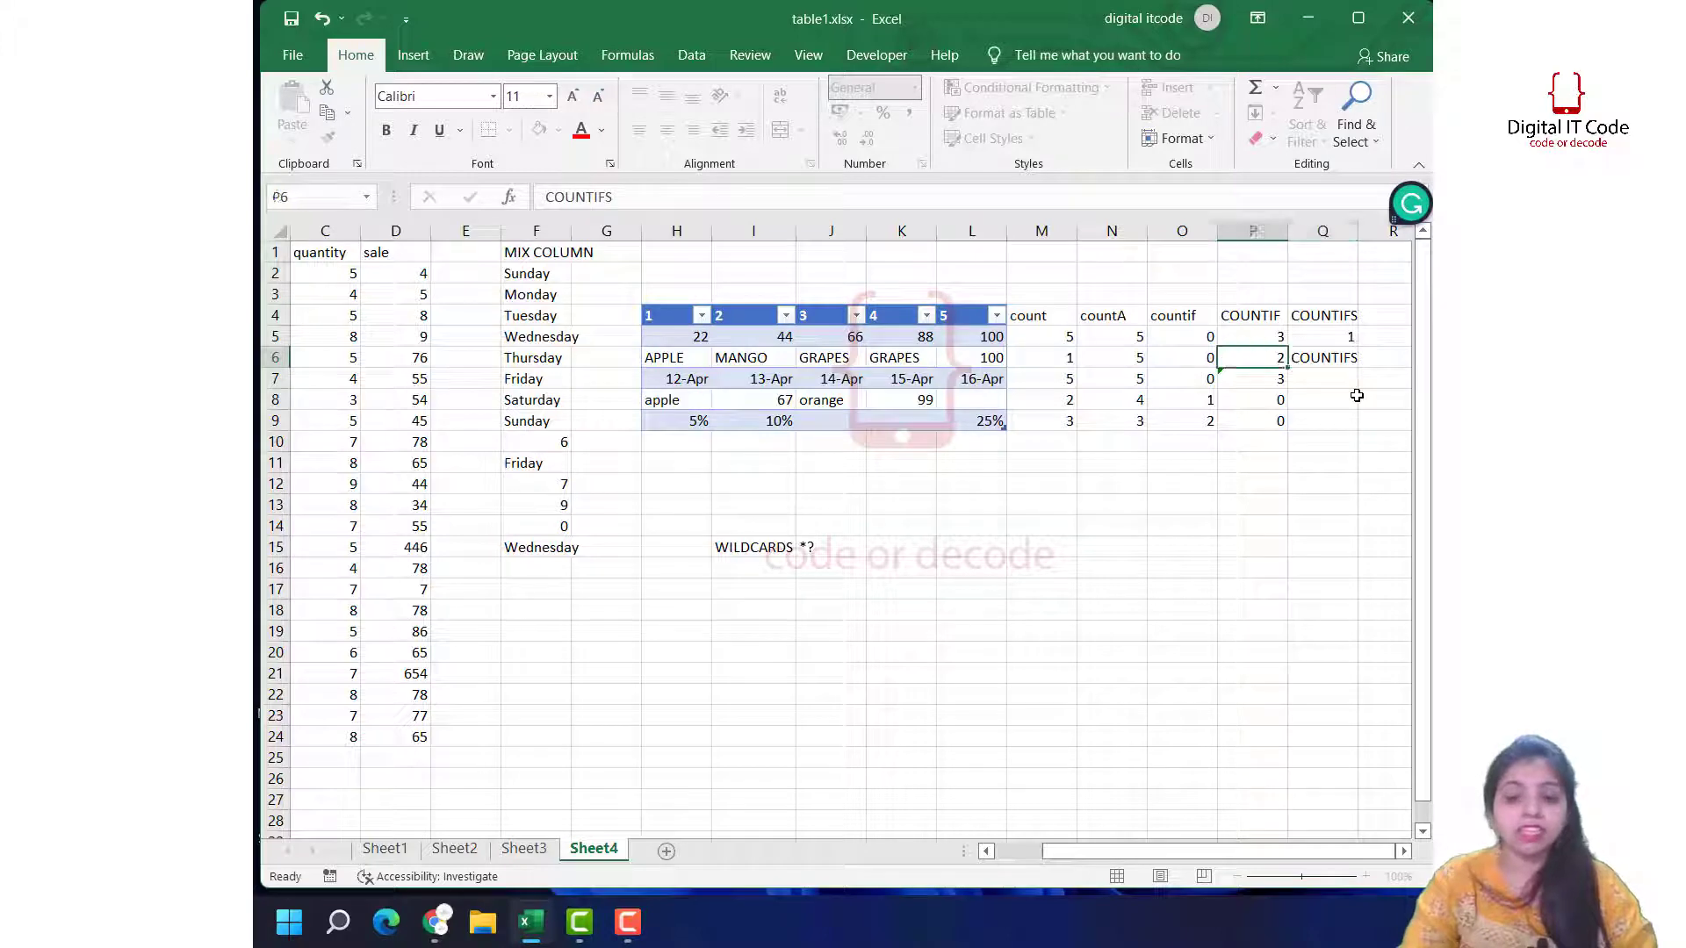
key("Right")
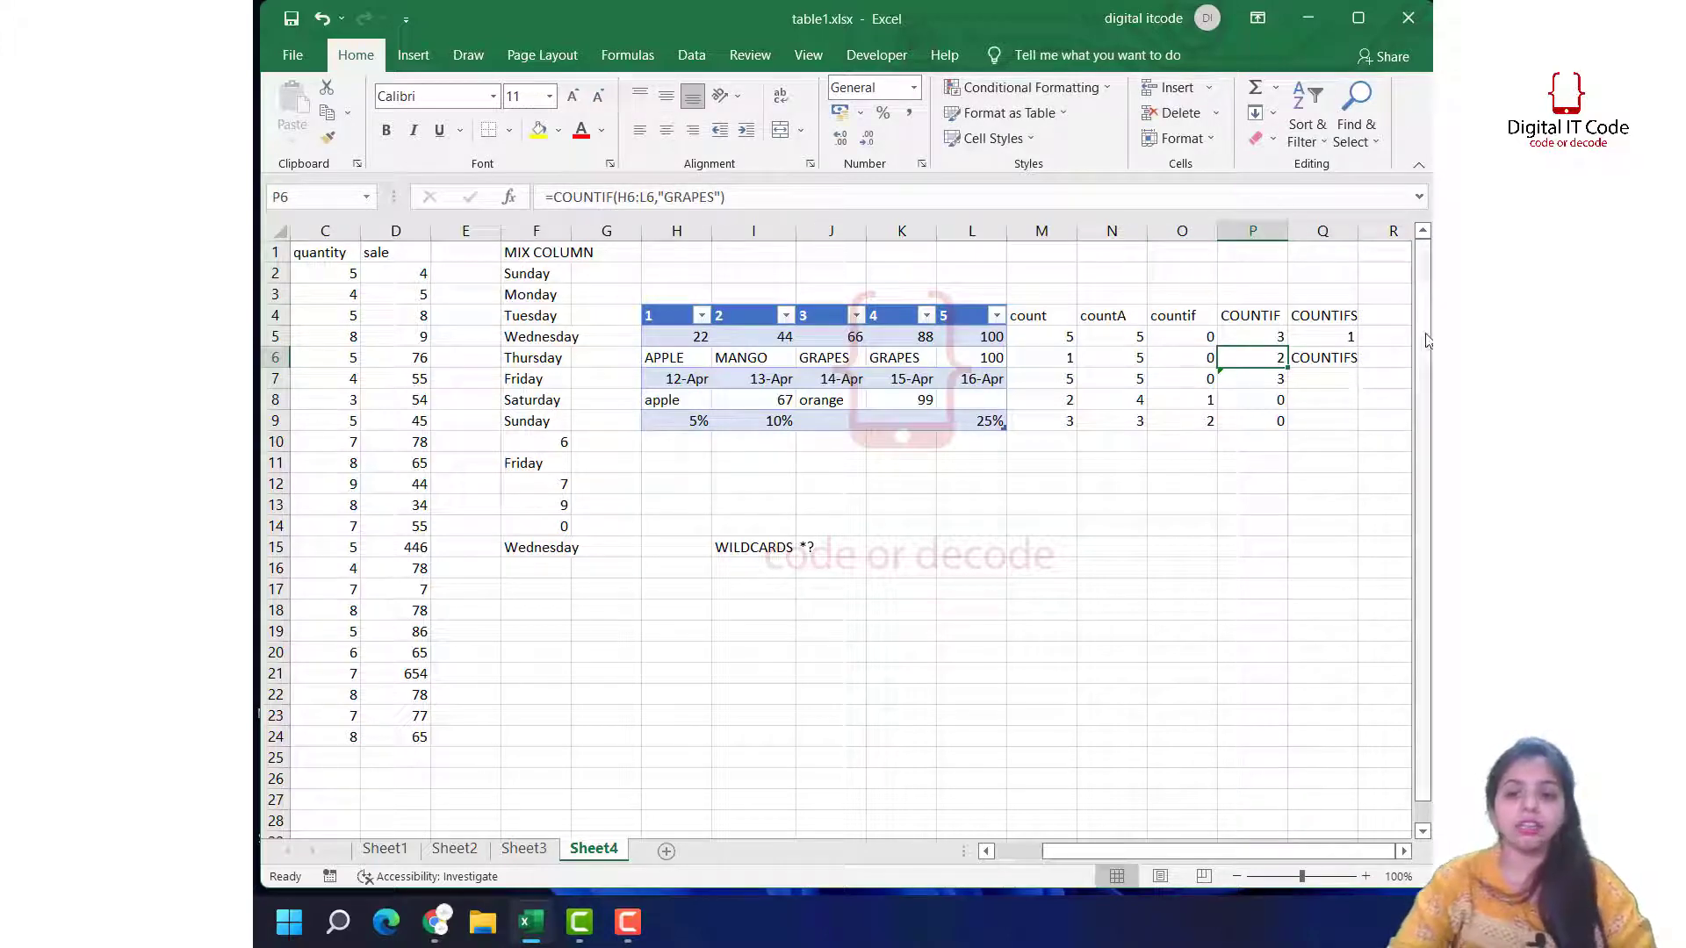
Step: Turn the Q6 entry into the start of a formula, =COUNTIFS(
left_click(1298, 357)
double_click(1298, 358)
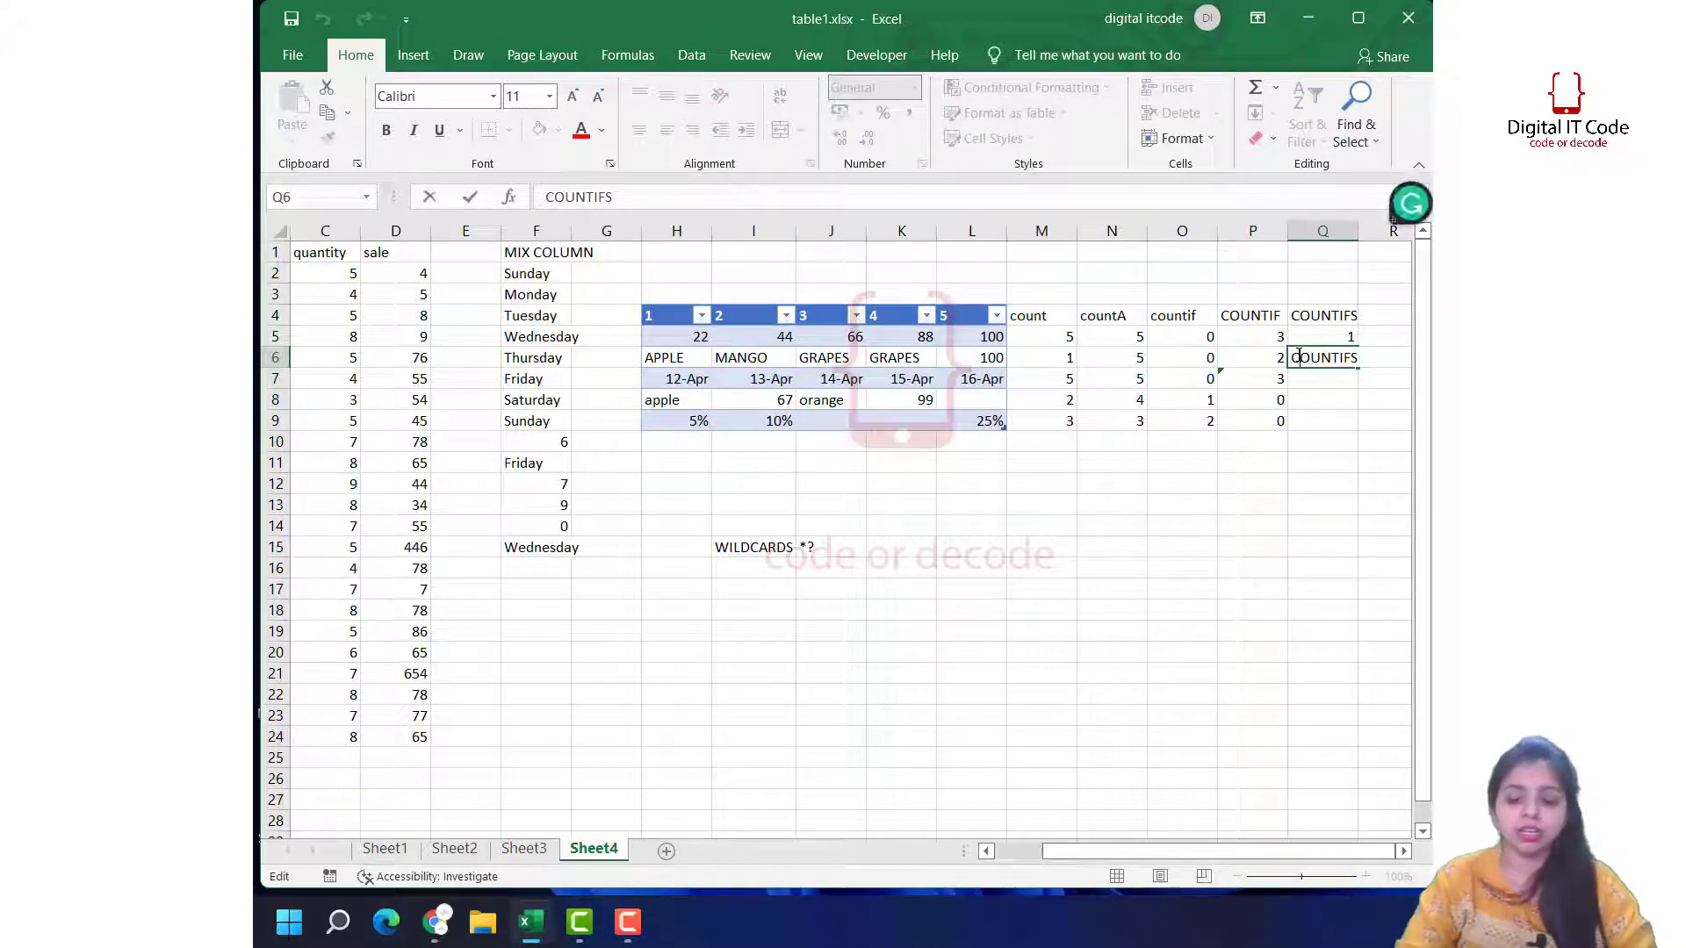
type("=")
key("Right")
key("Right")
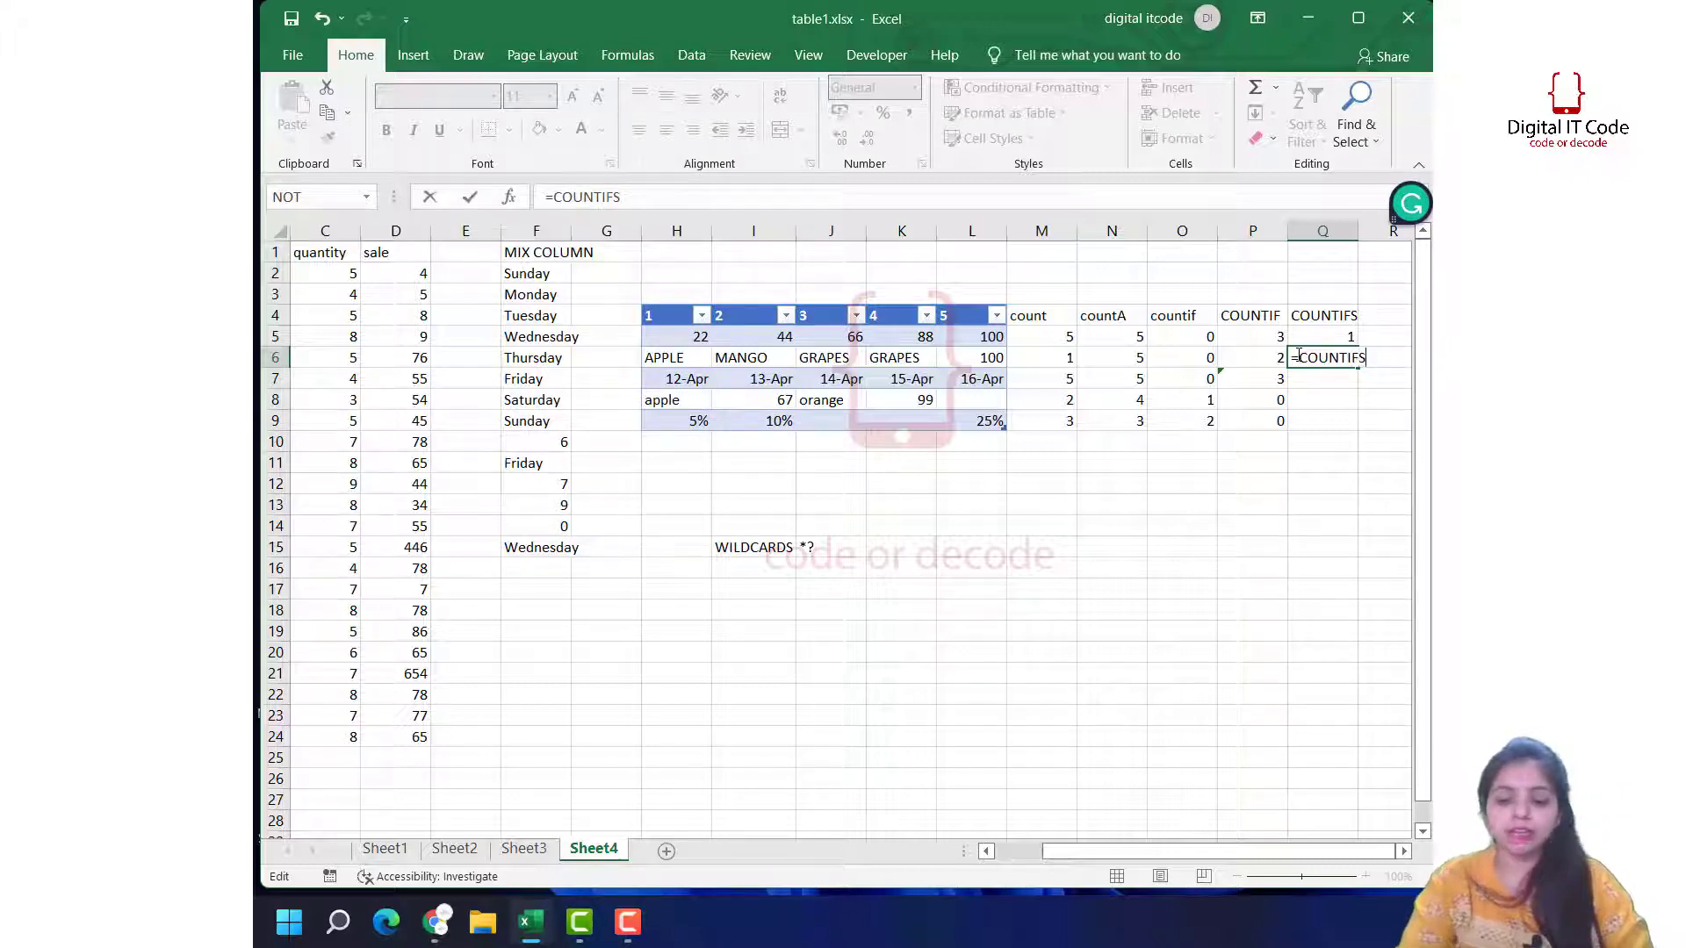
type("(")
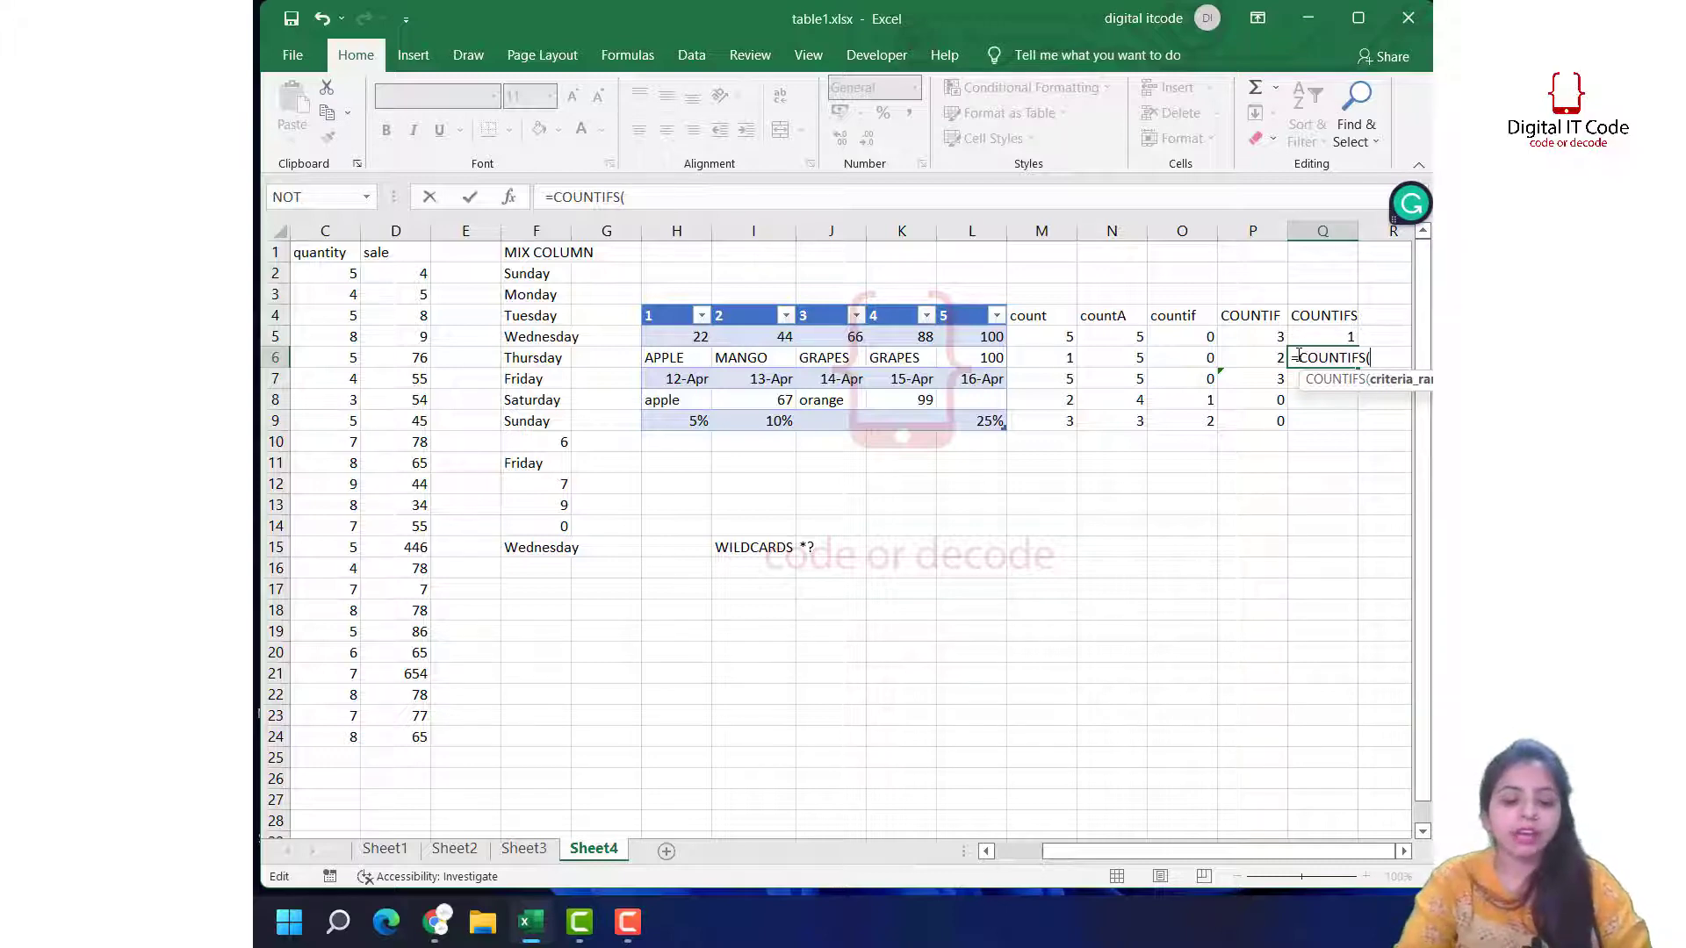
Step: Add I5:I9 as the first range of the Q6 COUNTIFS formula with the criterion ">50"
type("i5")
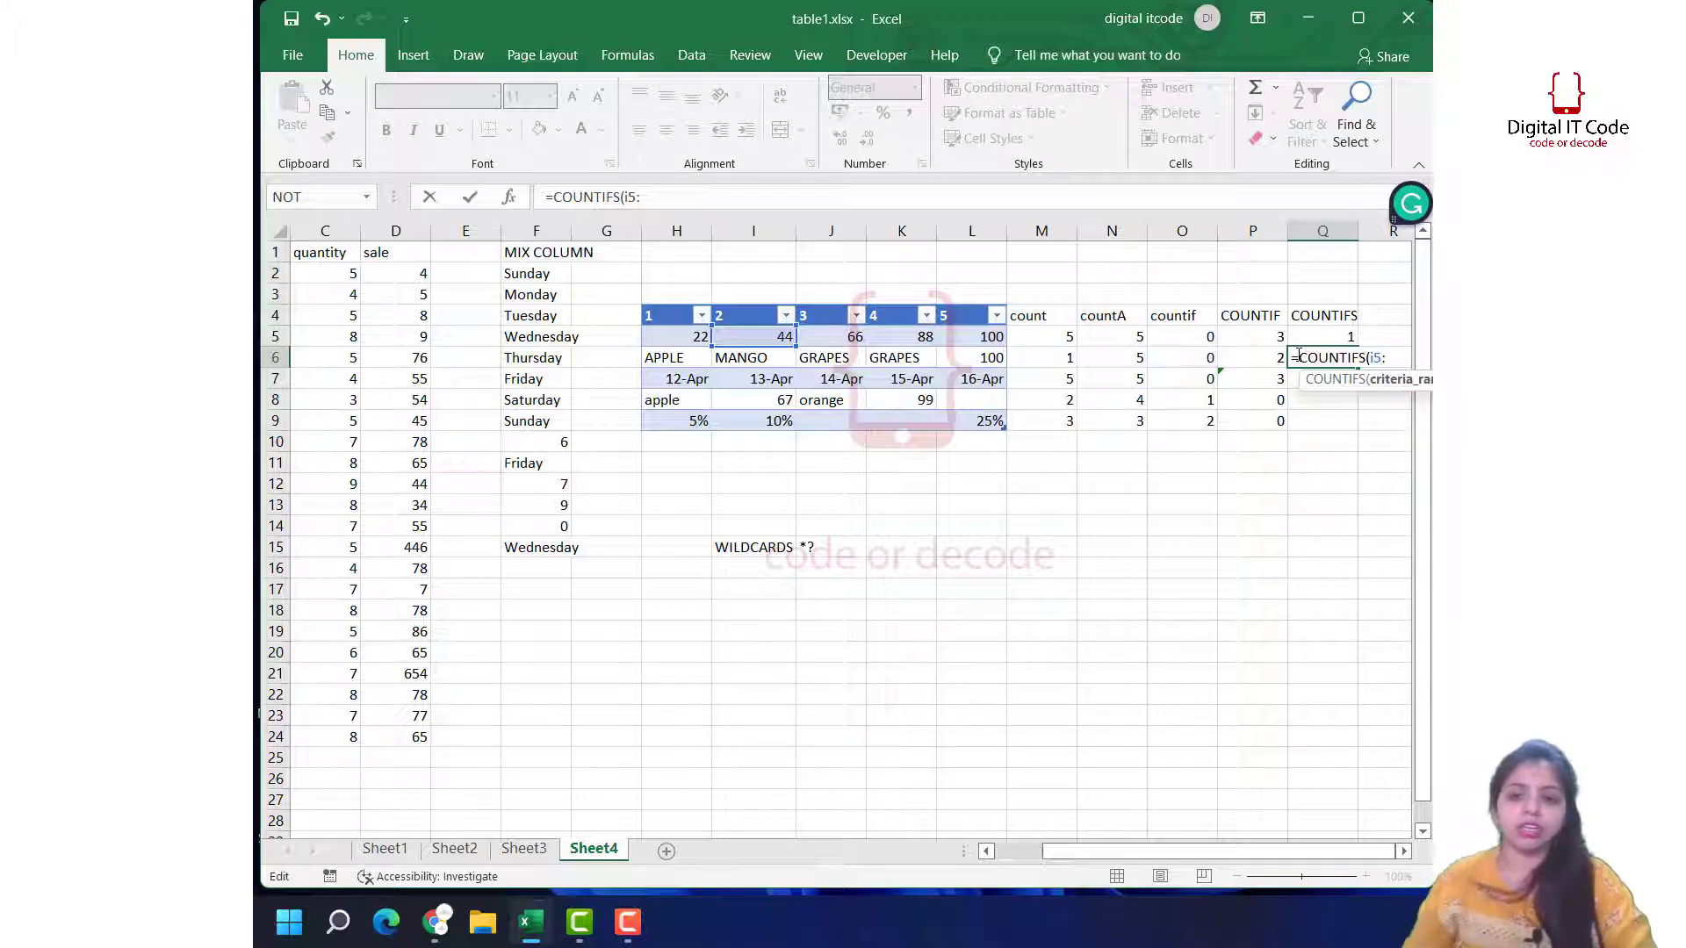
type(":")
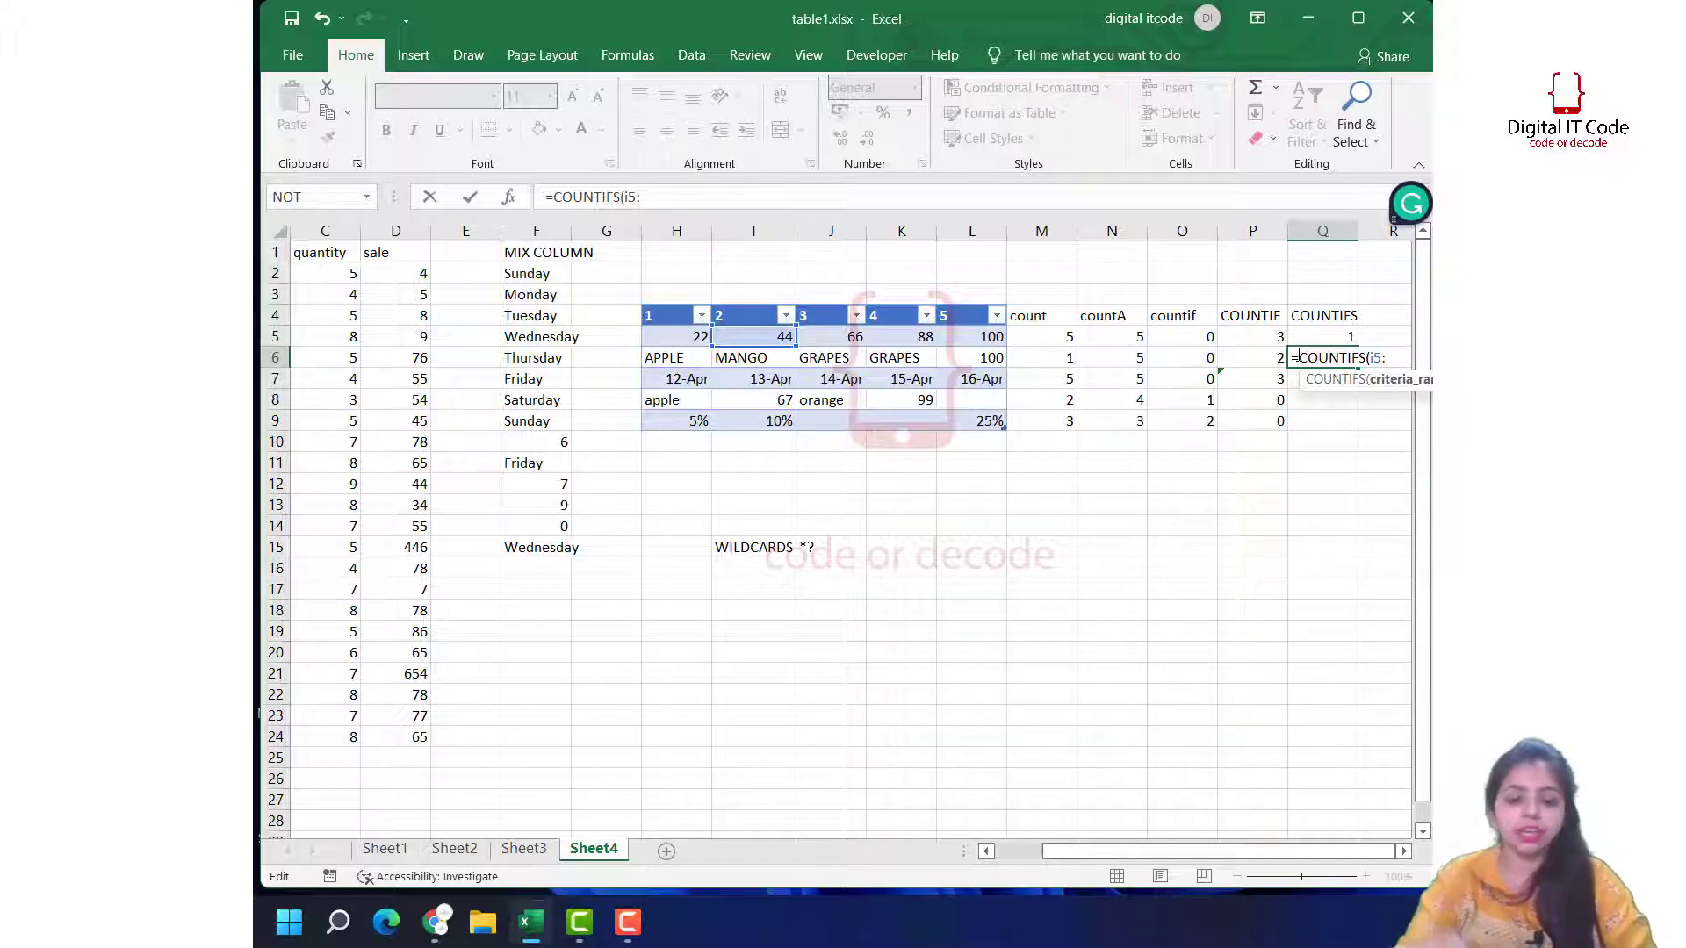
type("I")
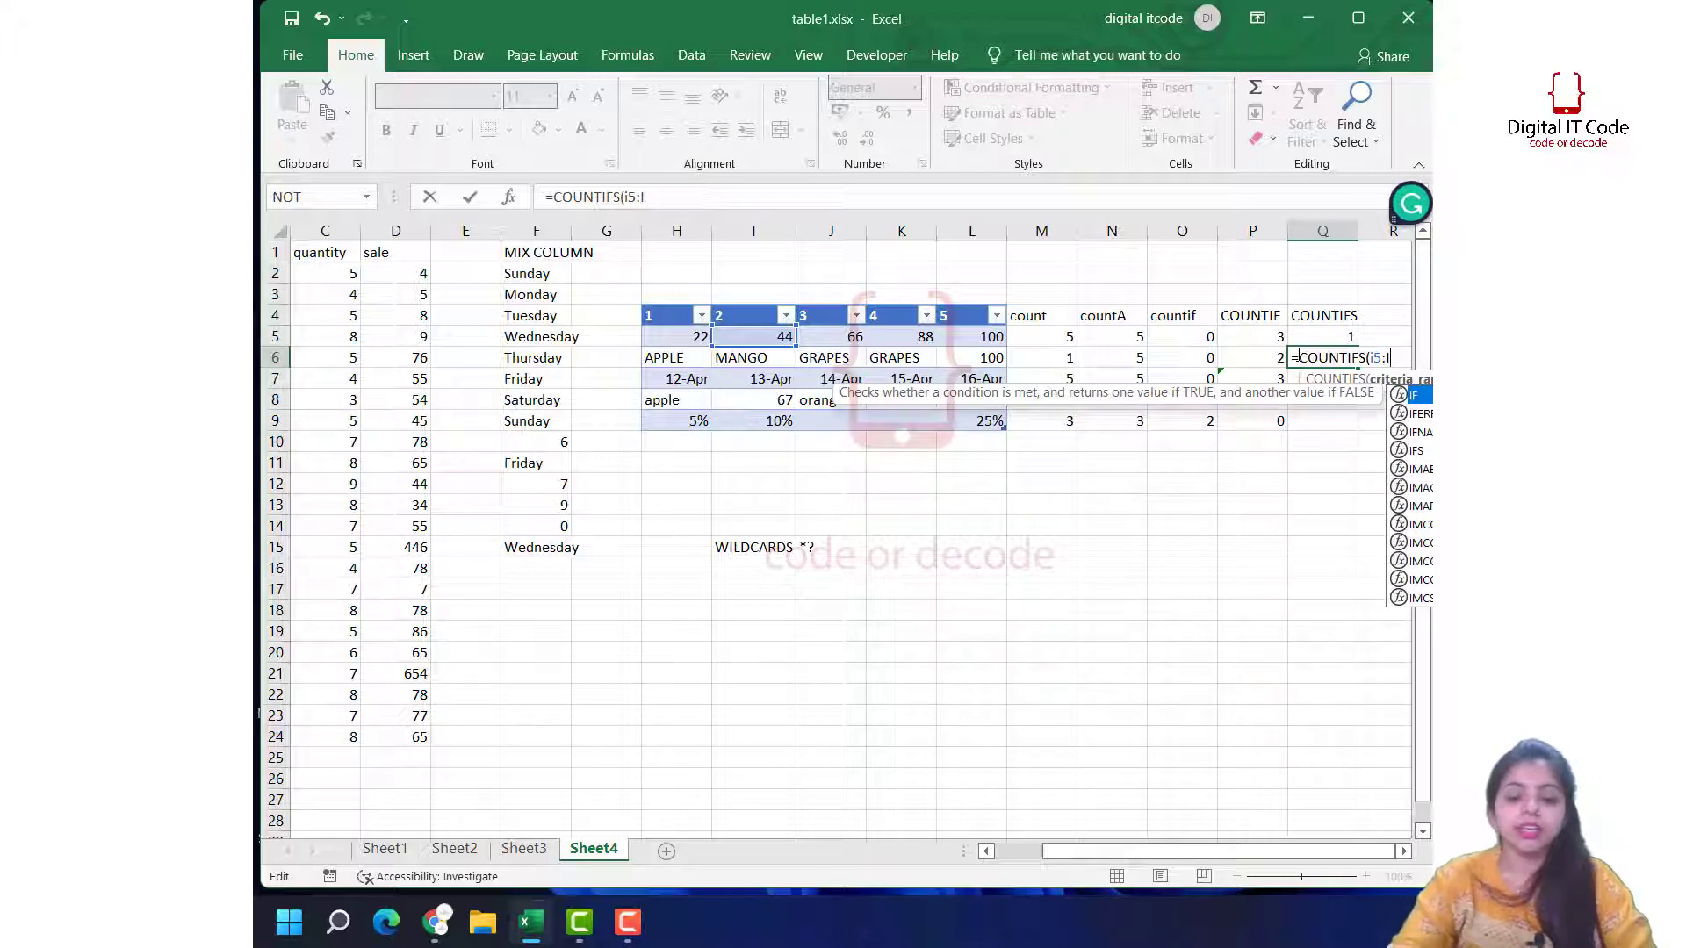
type("9")
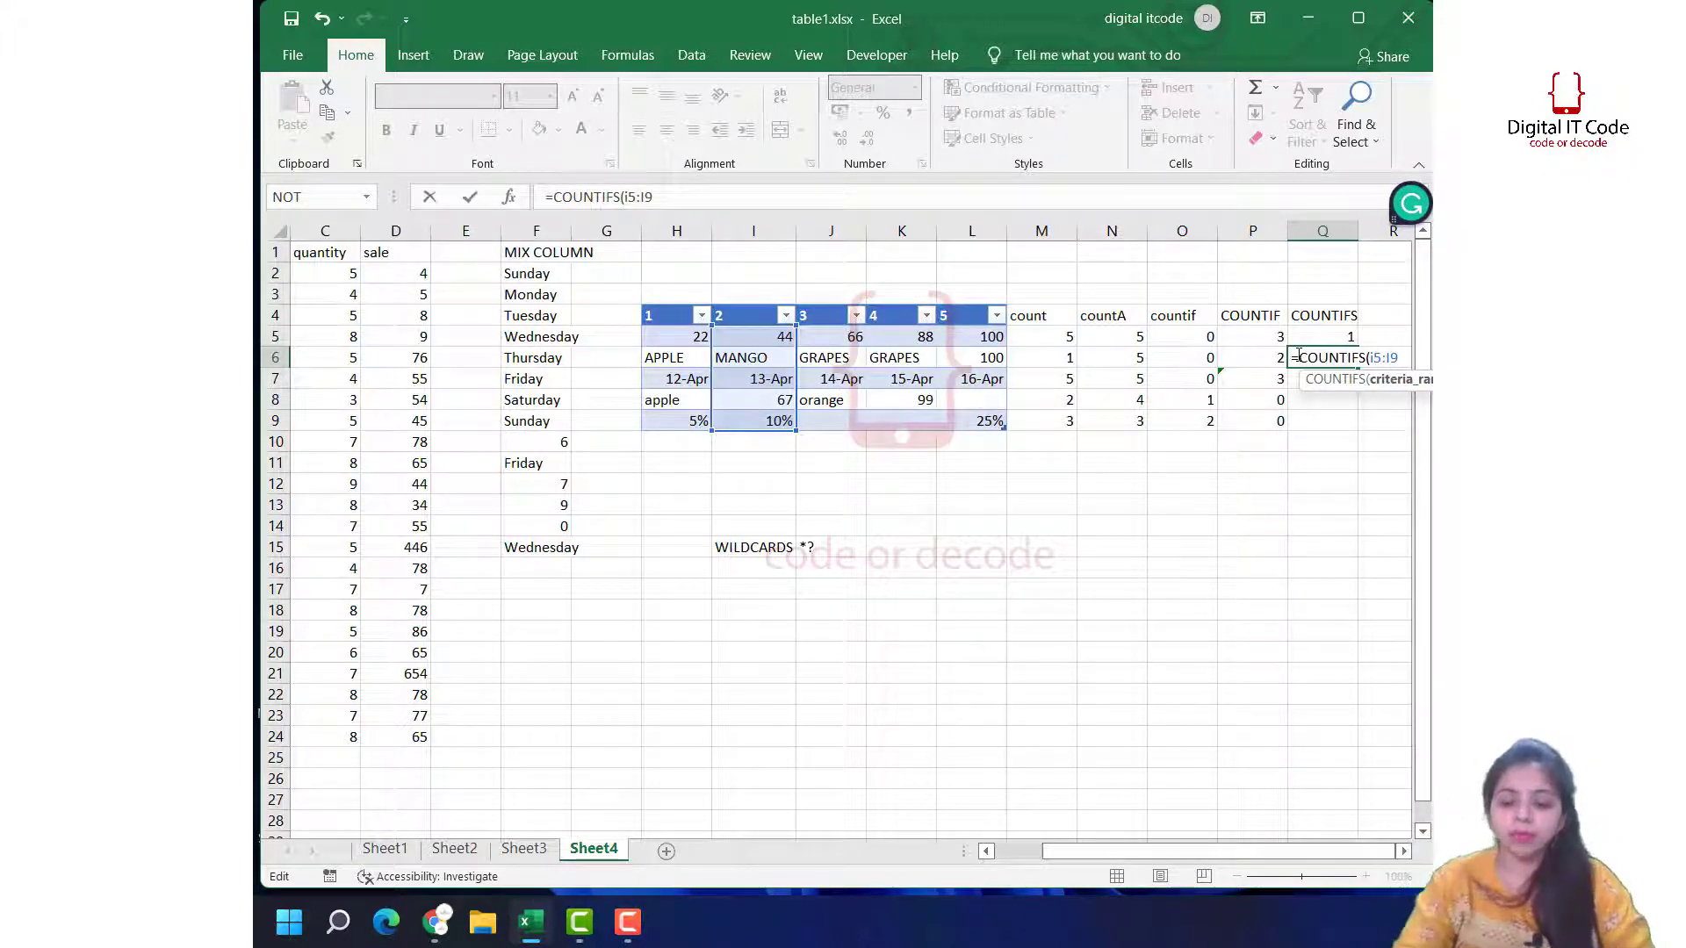
type(",")
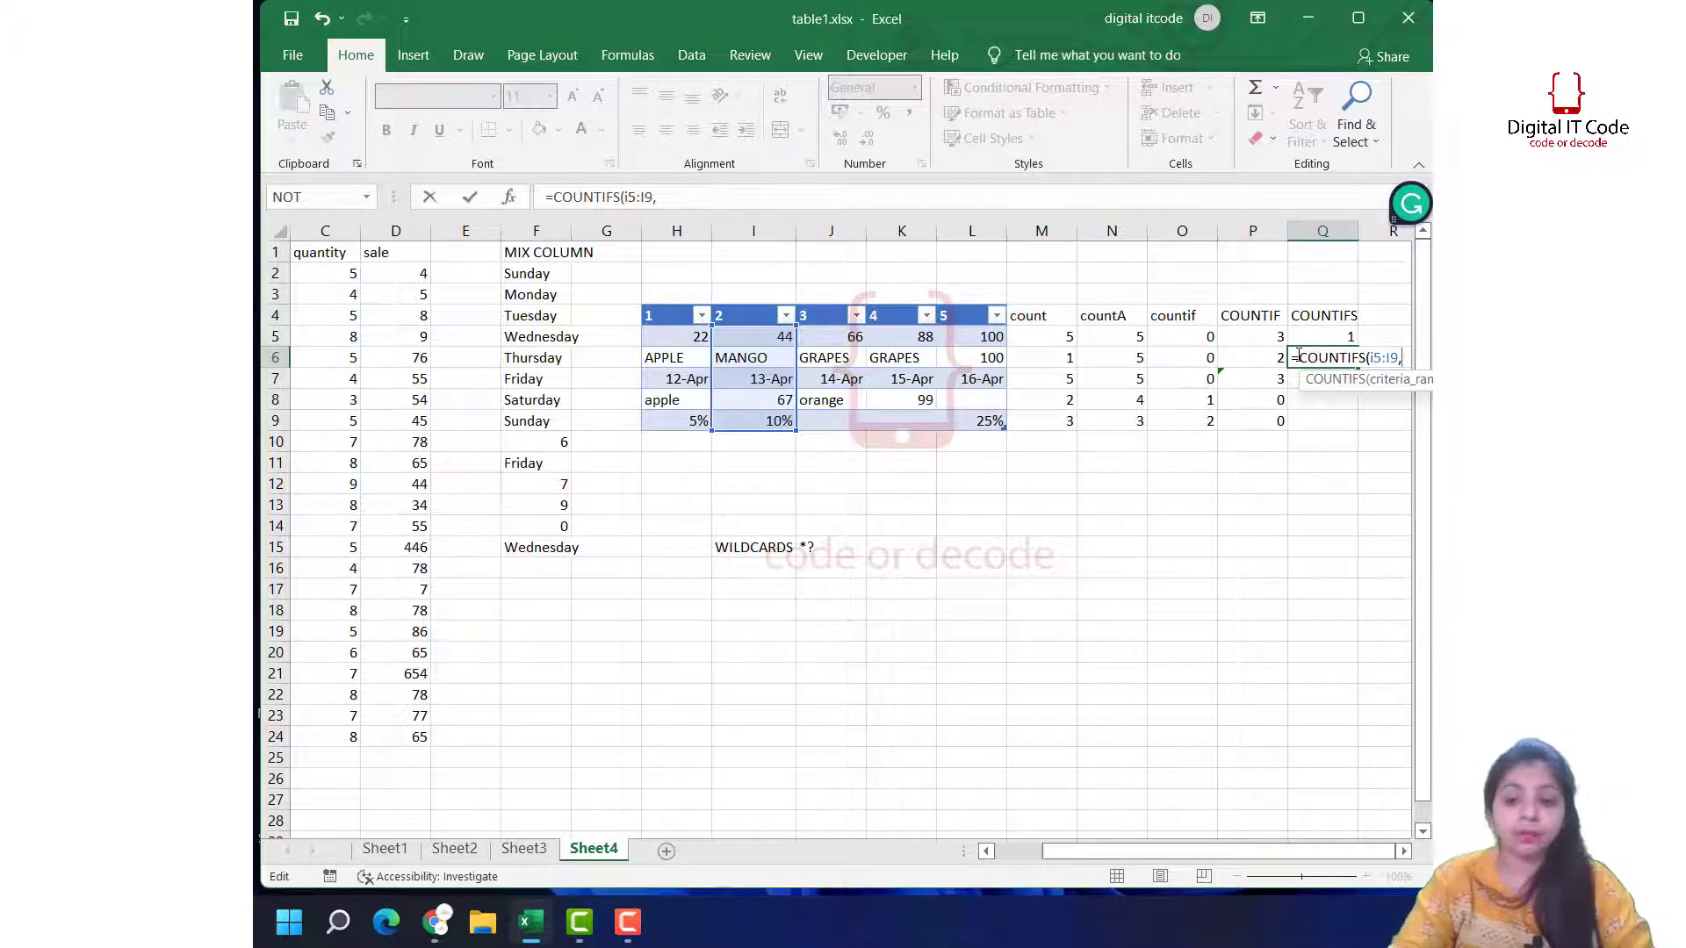
type("\"")
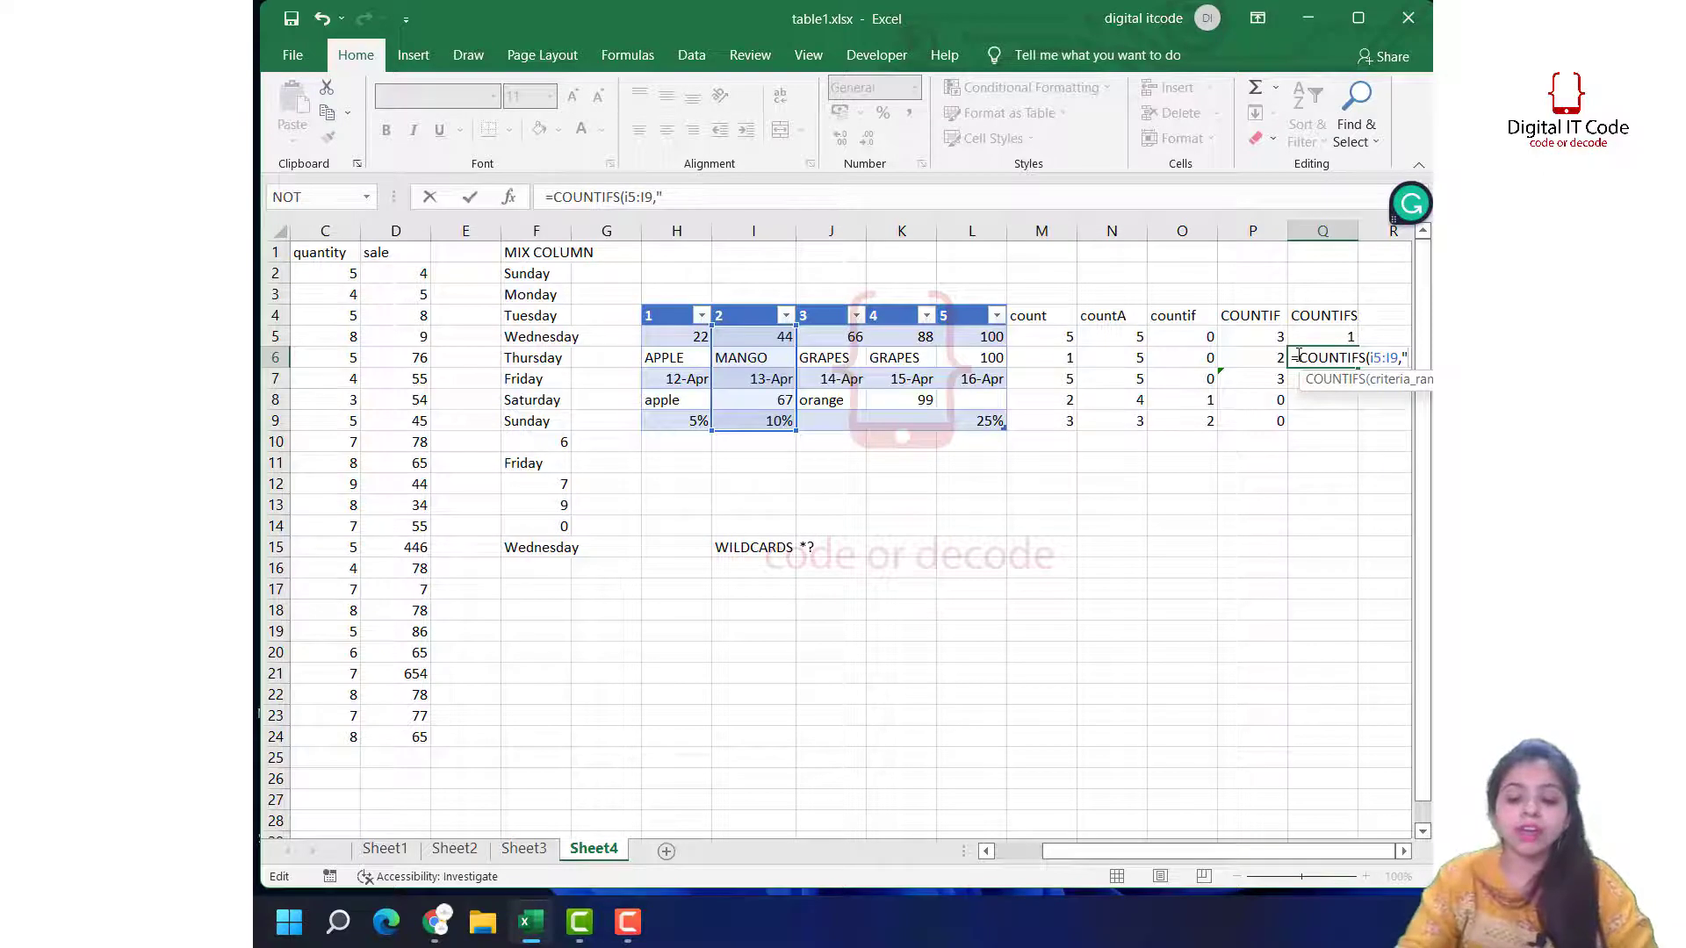
type("\">")
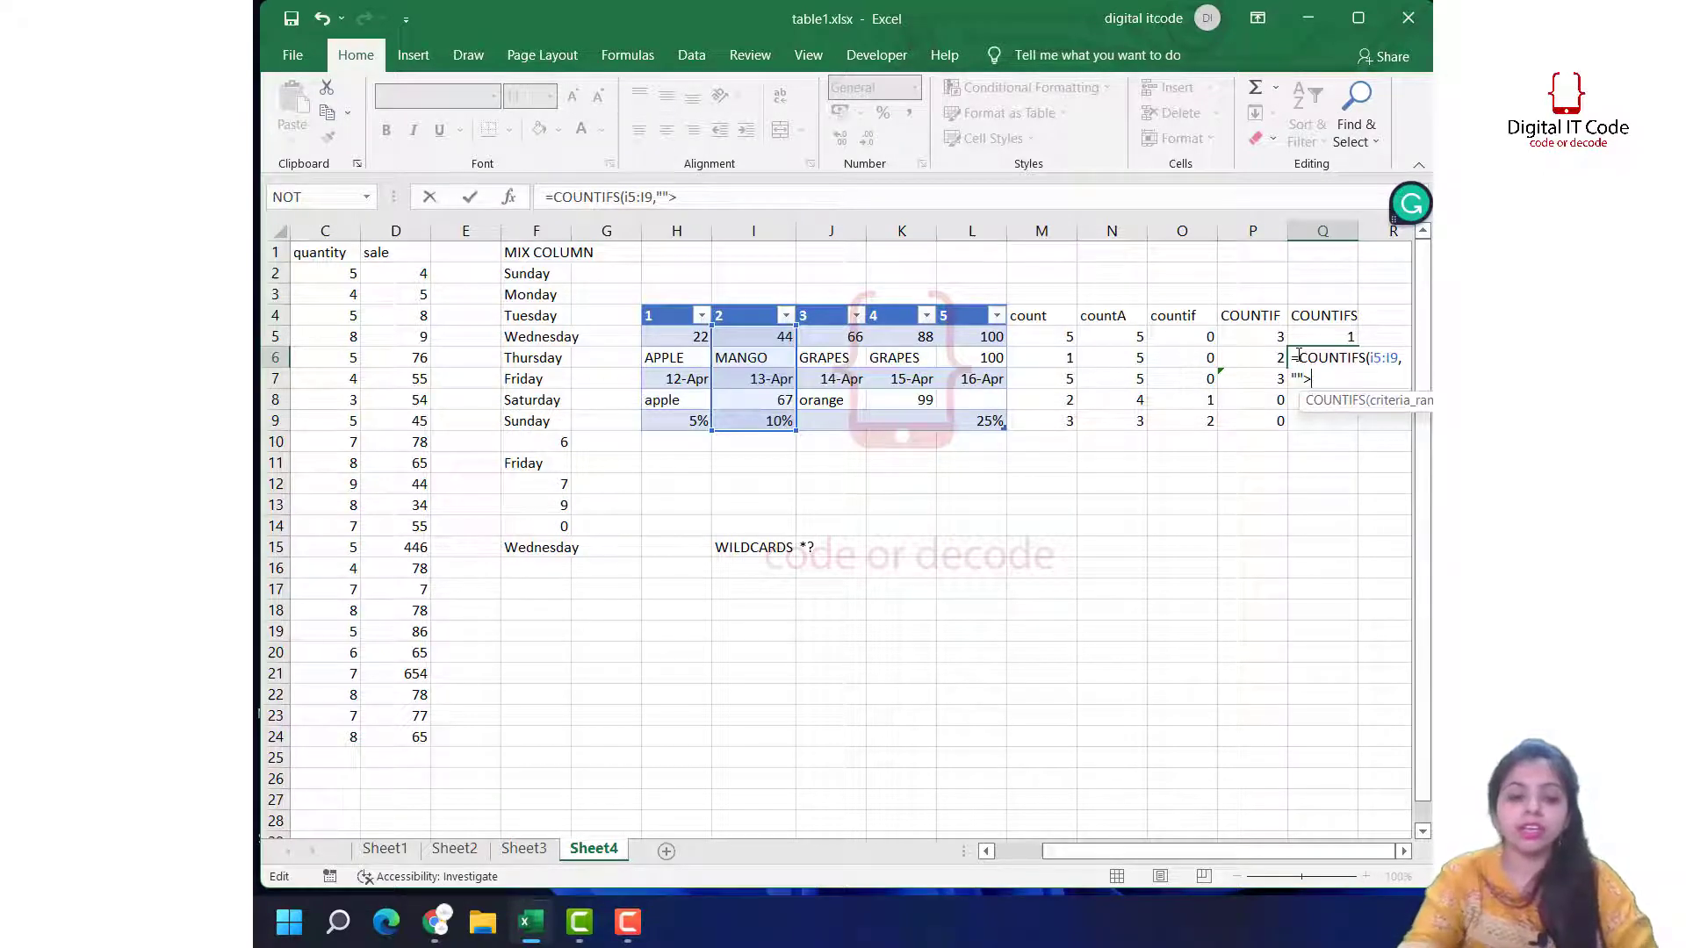
type("50")
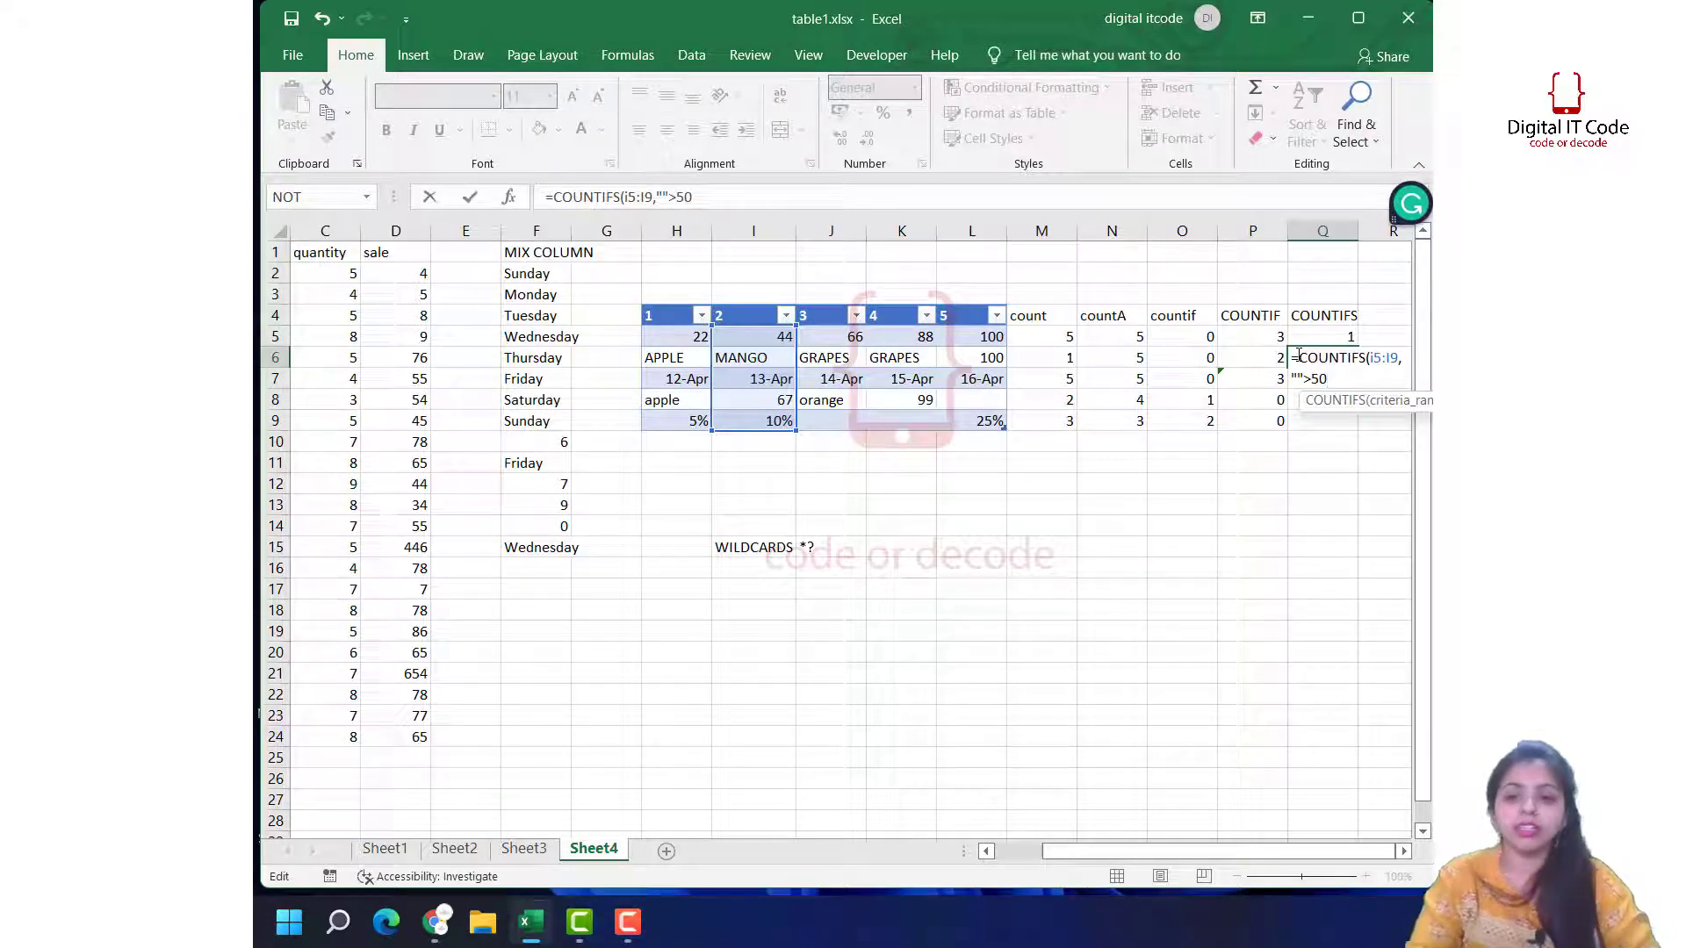
type("\"")
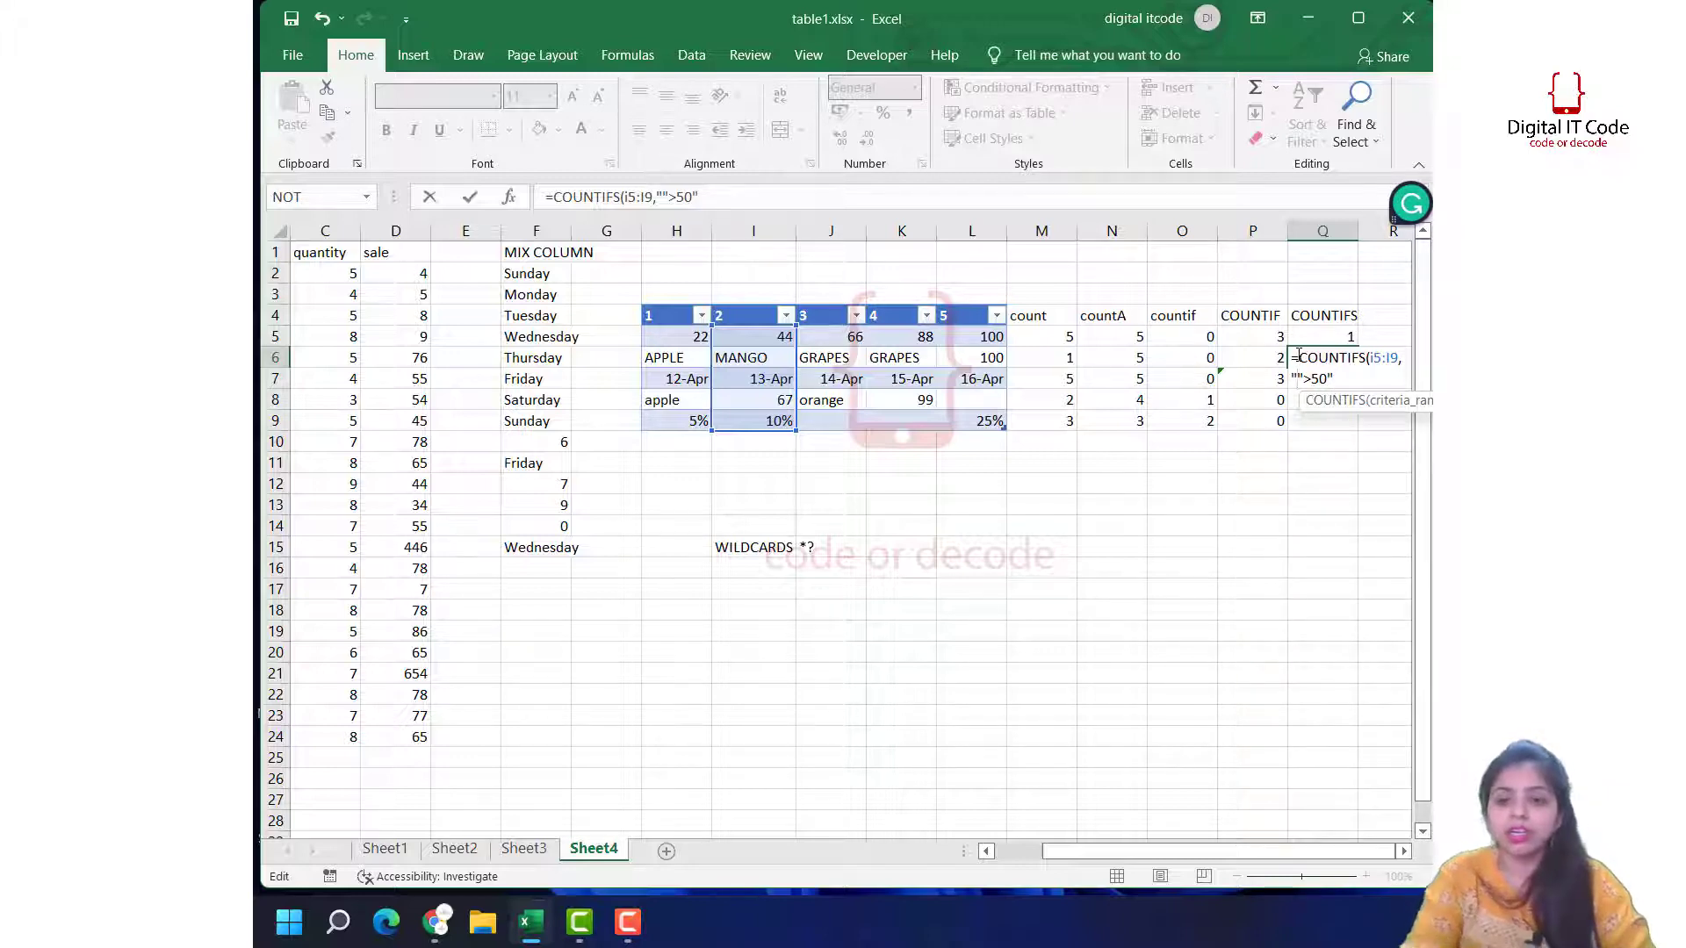
key("BackSpace")
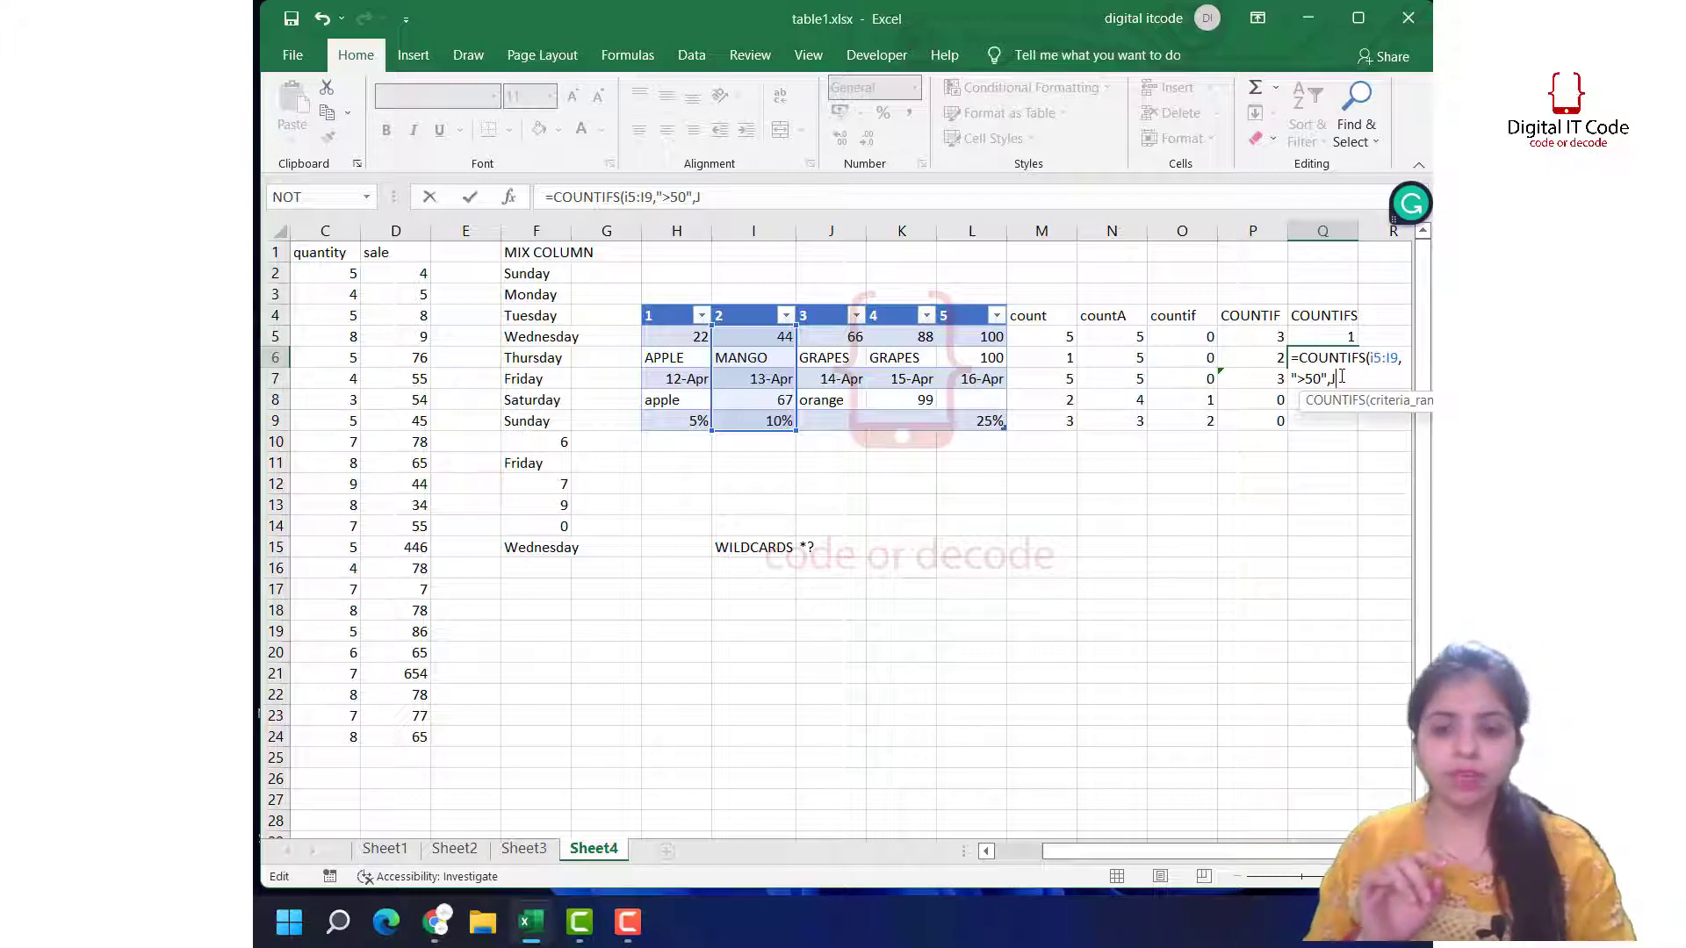
Step: Complete the Q6 formula with a second range and criterion as =COUNTIFS(I5:I9,">50",J5:J9,"orange")
type("5:")
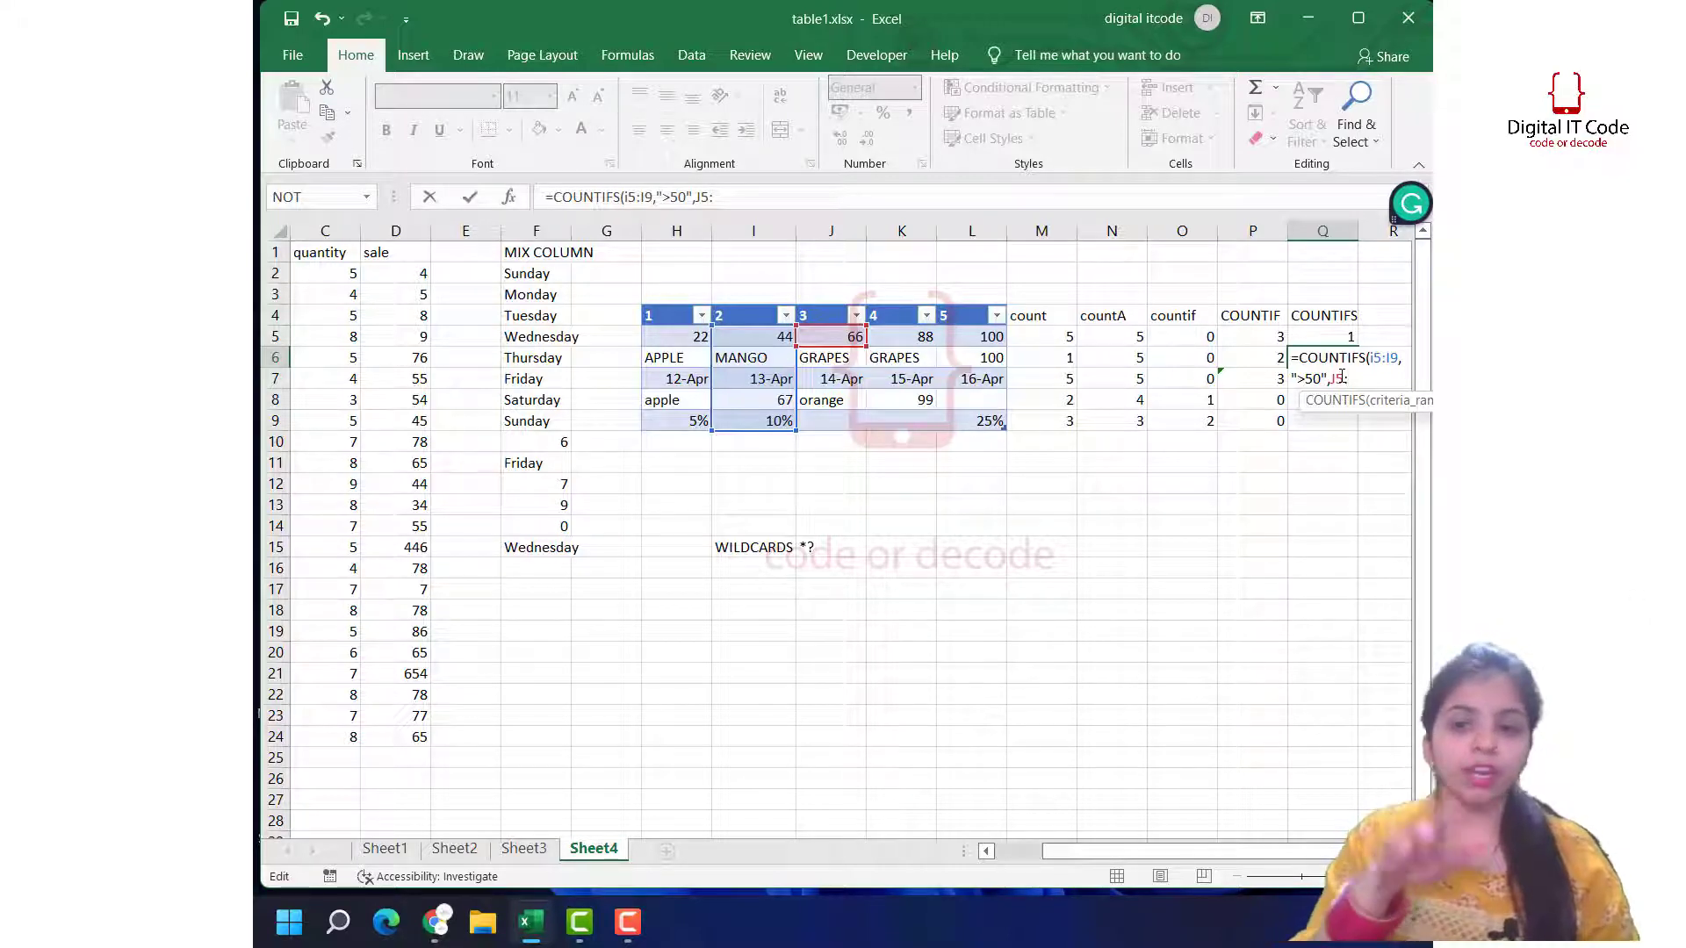
type("J9")
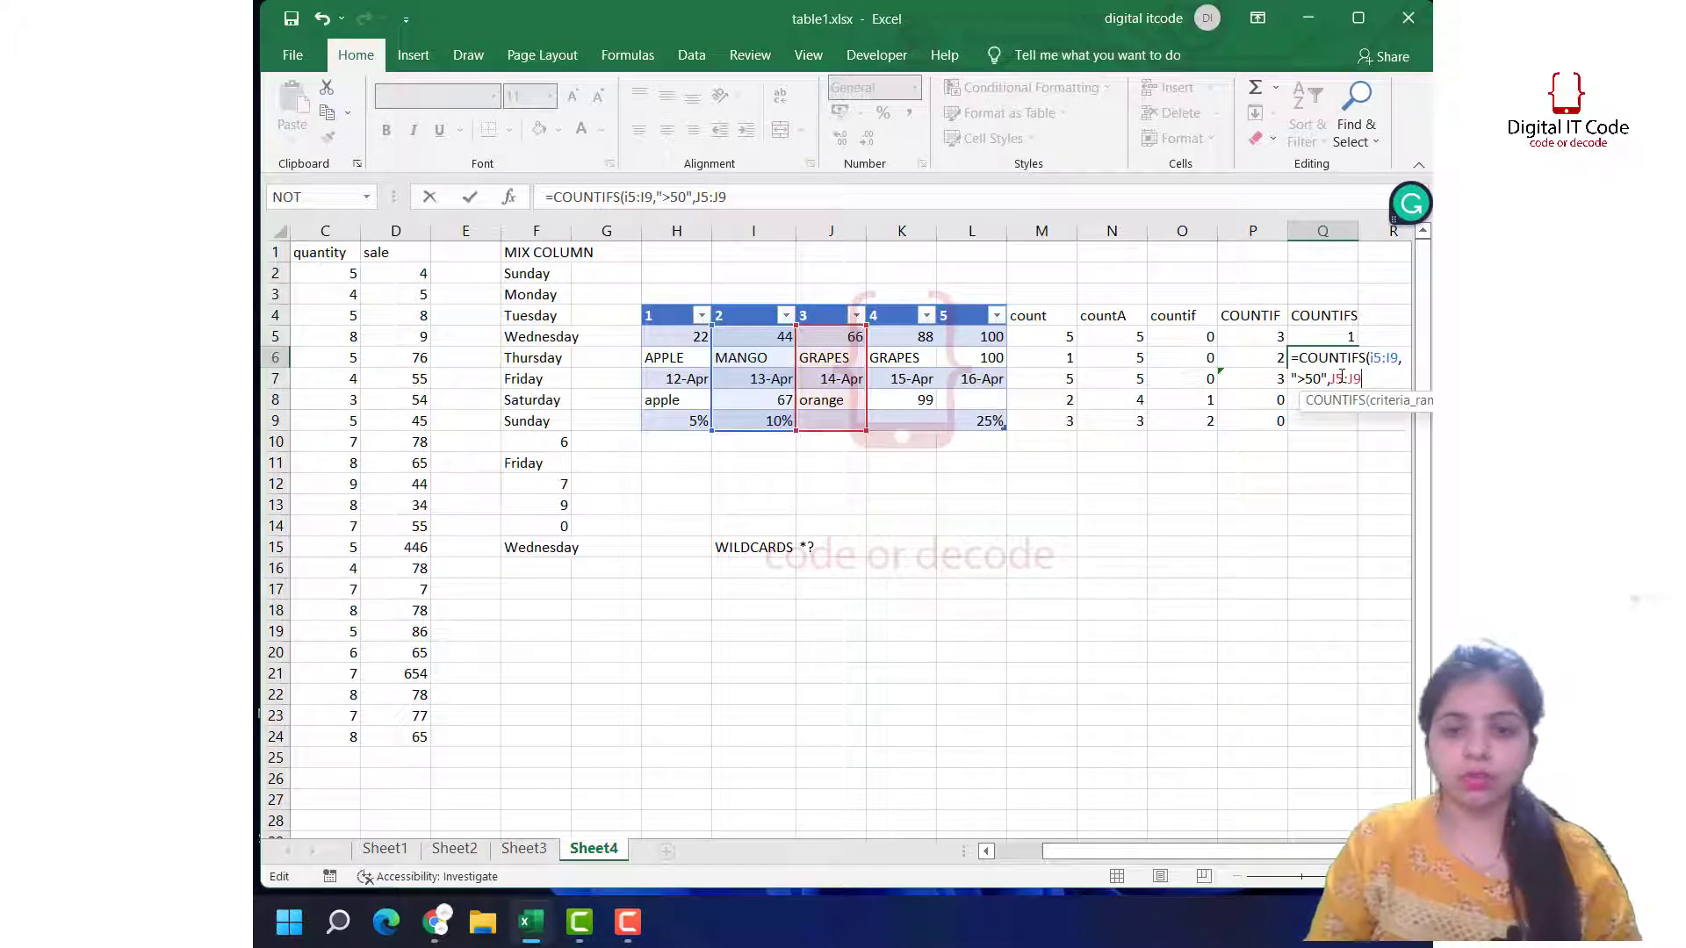
type(",")
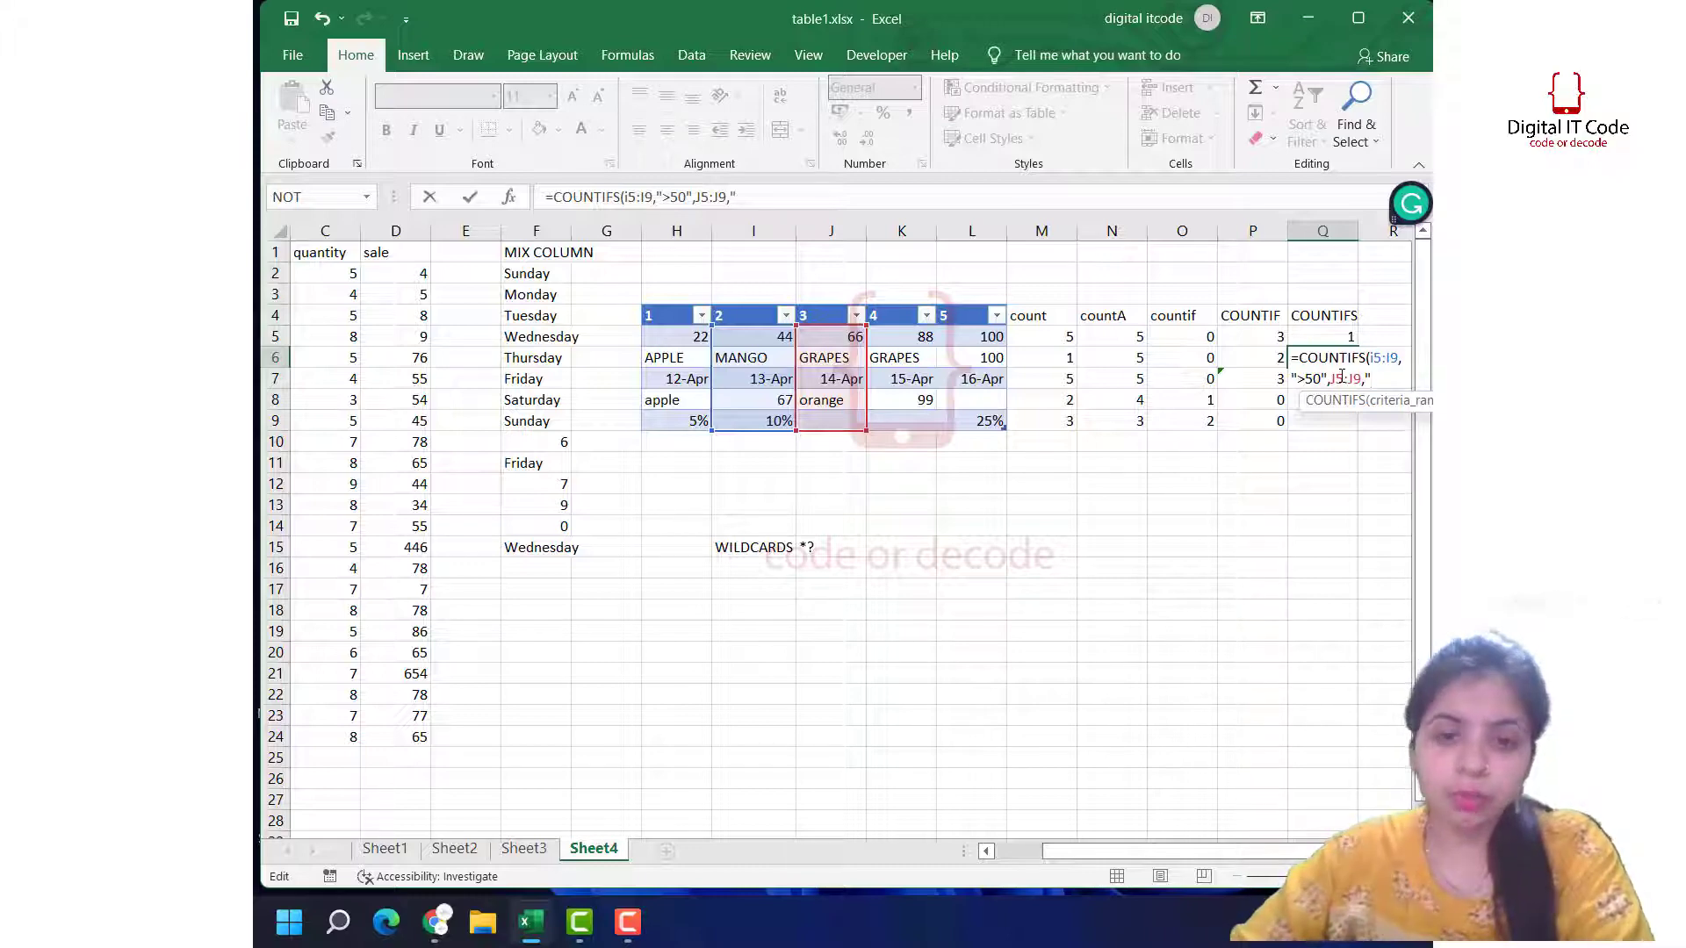
type("OR")
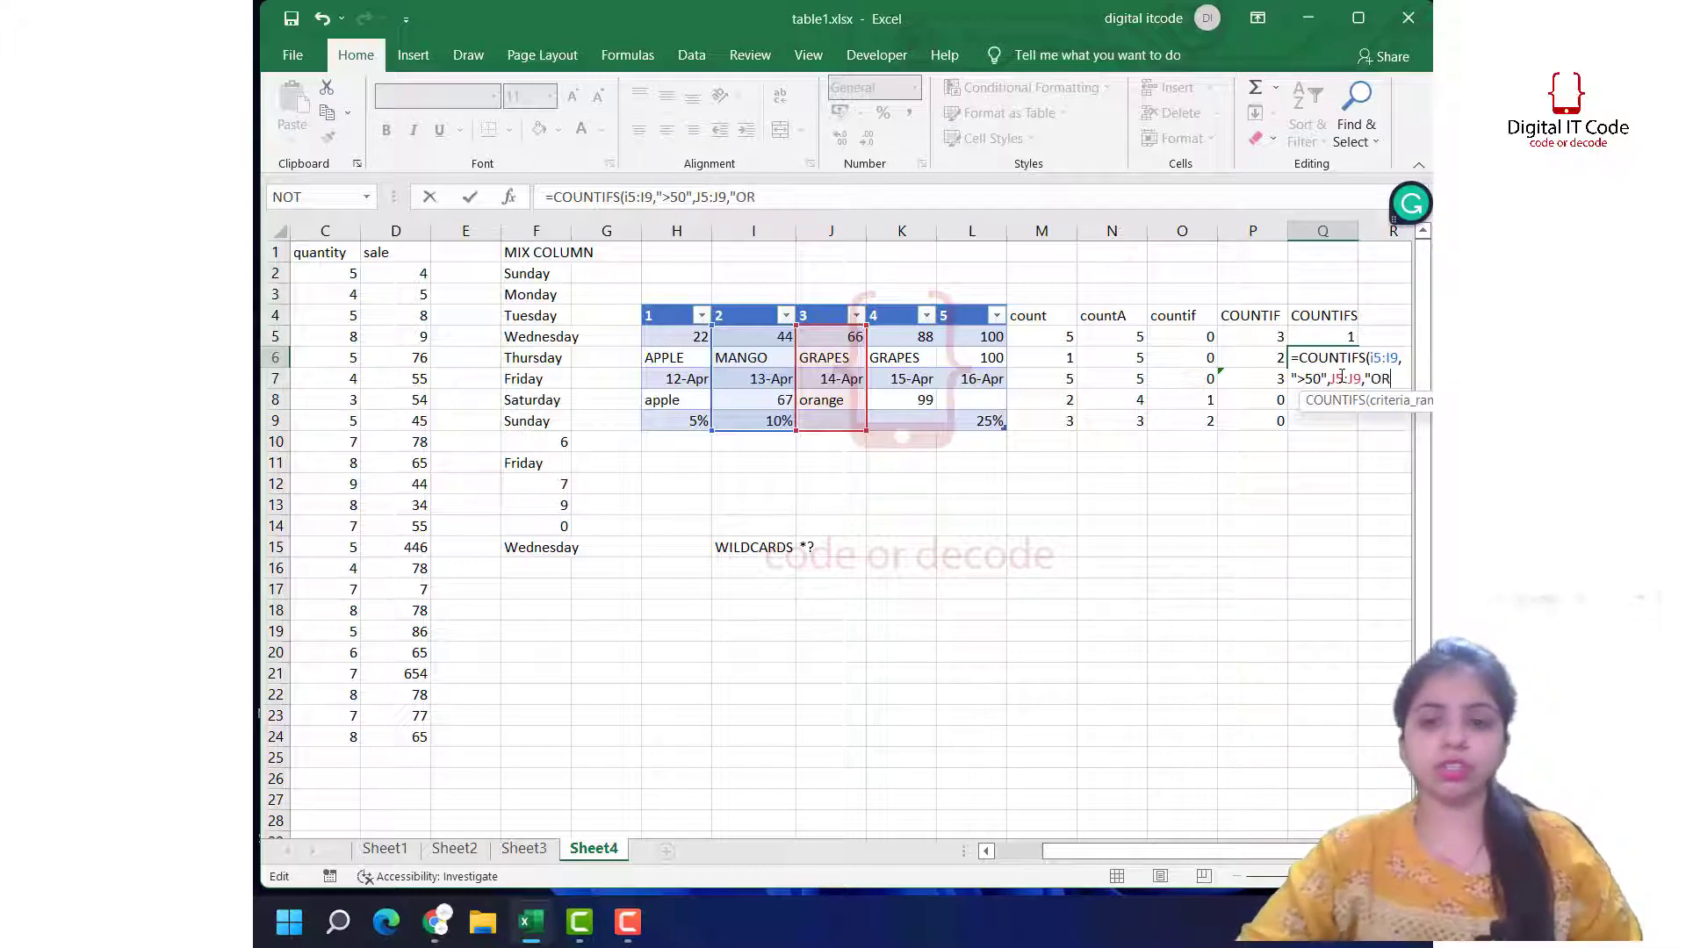
key("BackSpace")
key("BackSpace")
type("orange\"")
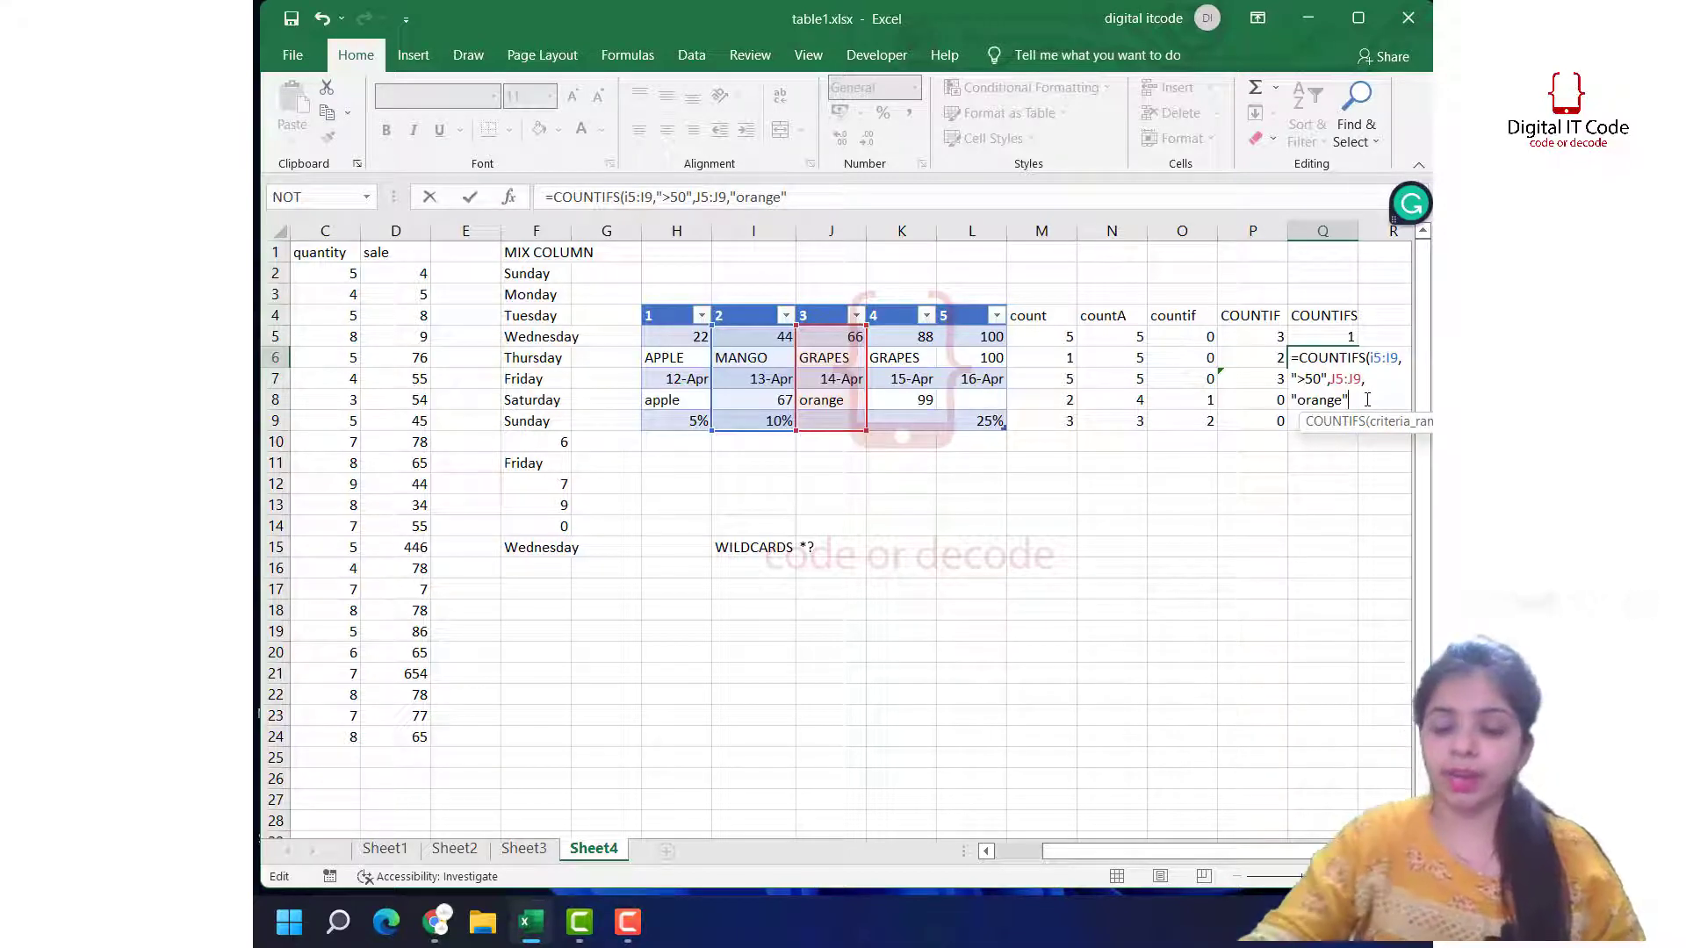
type(")")
key("Return")
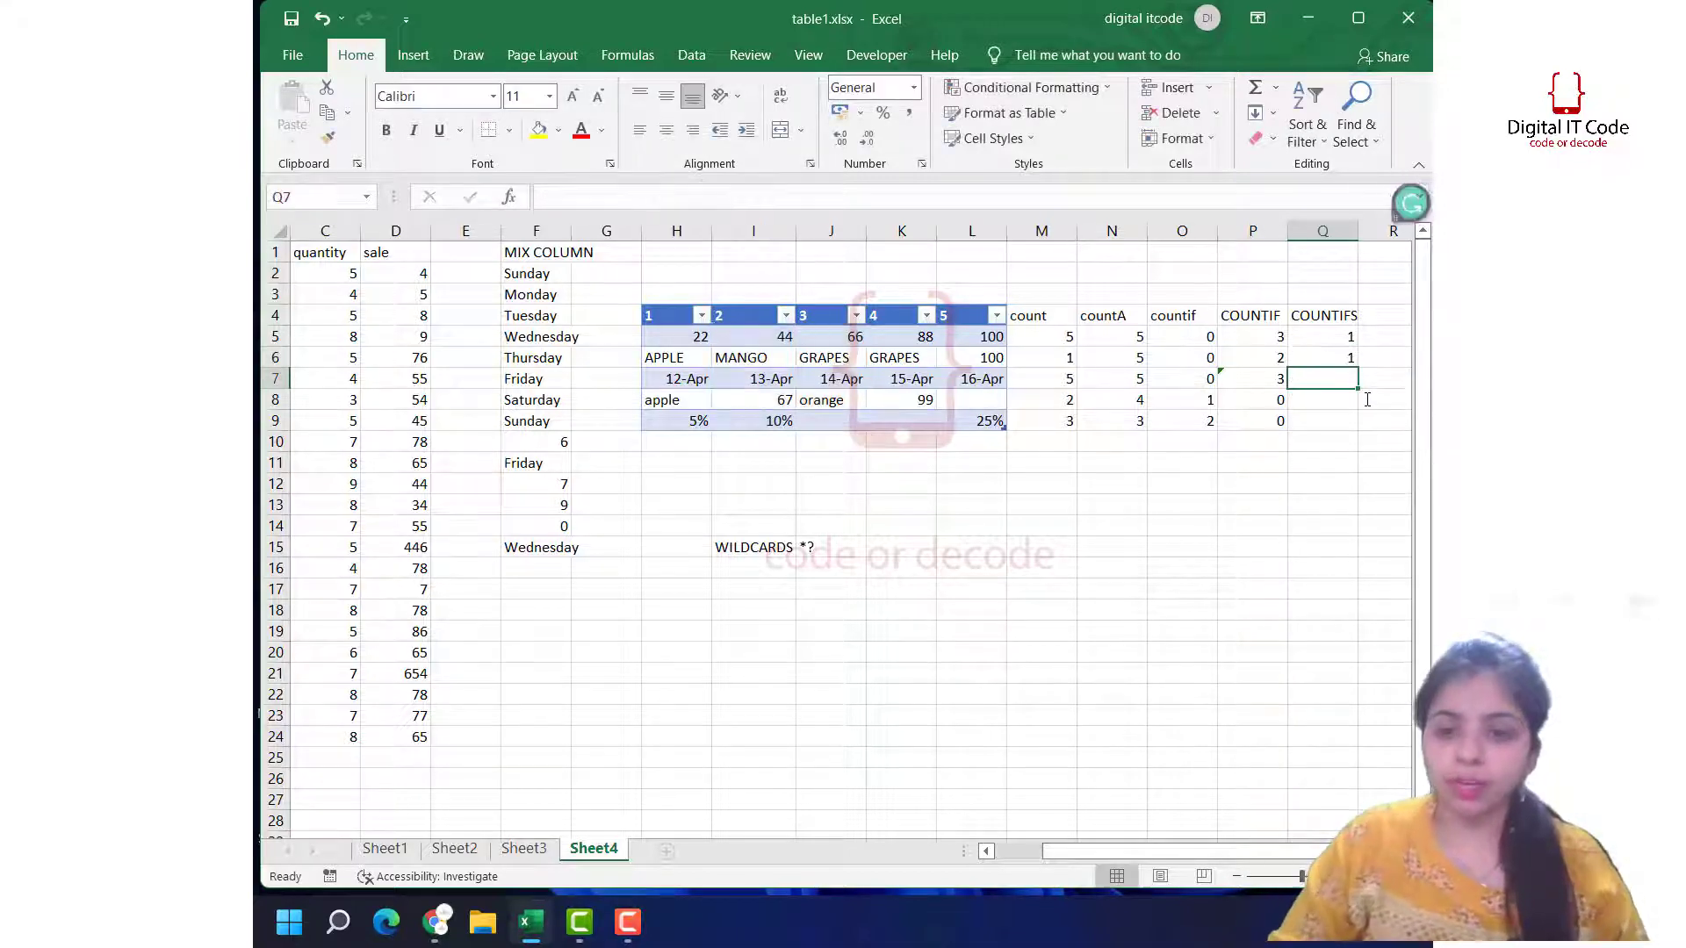
Step: Compare the COUNTIFS criteria in Q6 with the number and orange entries in I8:J8
left_click(1332, 361)
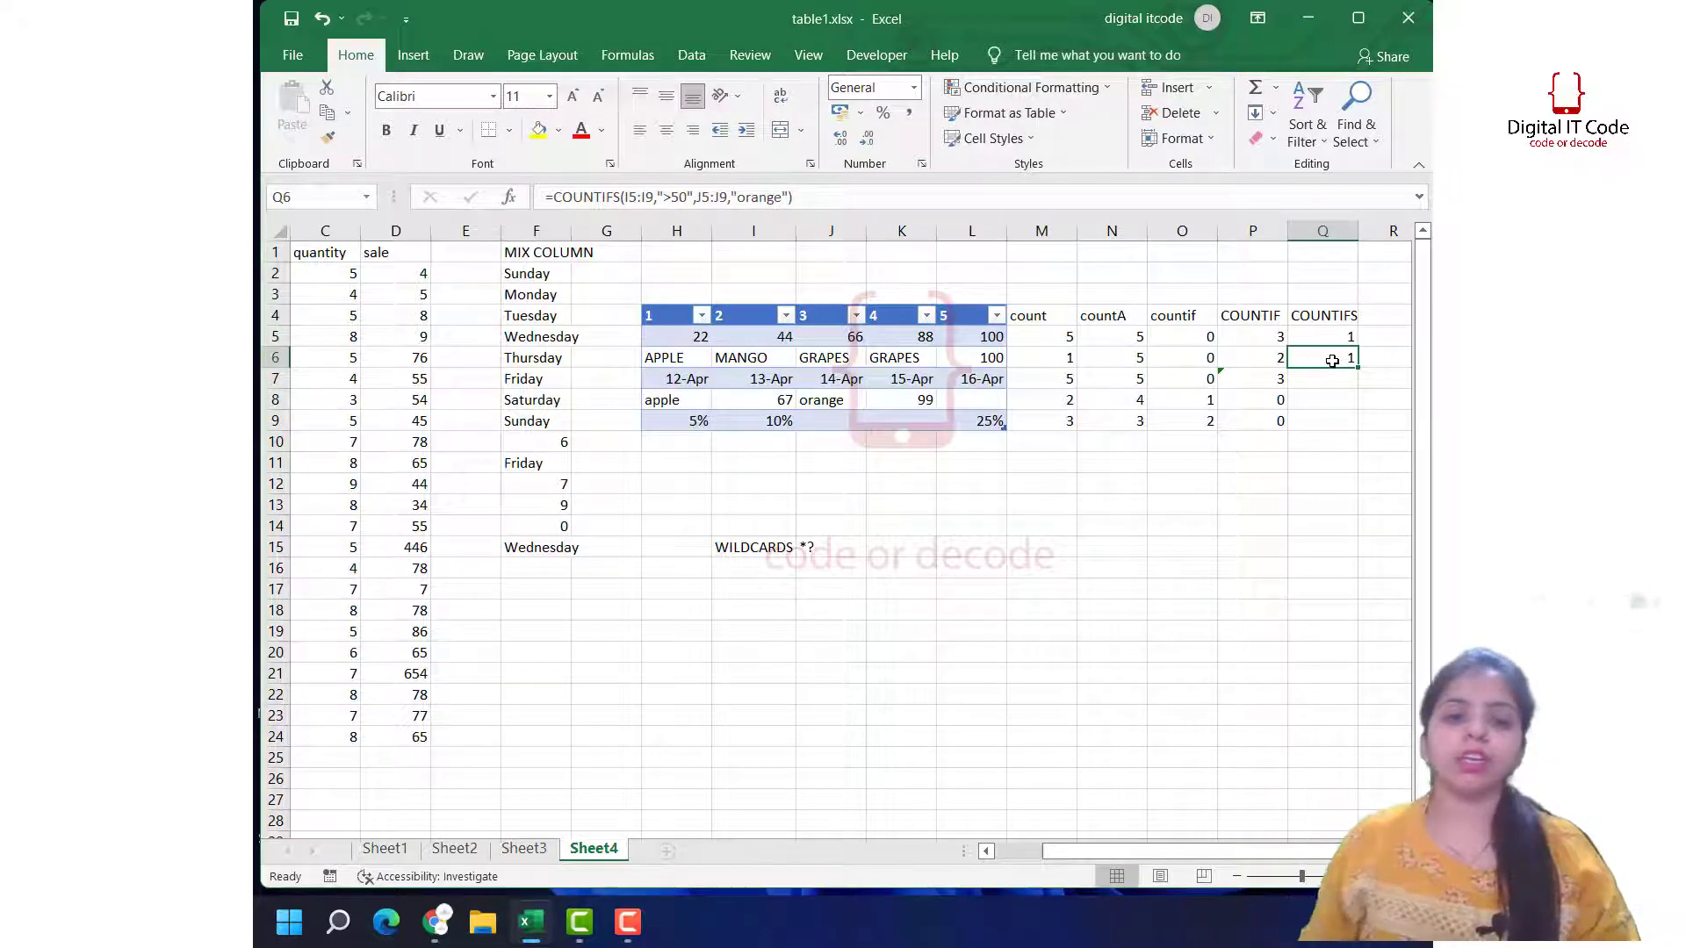
left_click(830, 400)
left_click(755, 407)
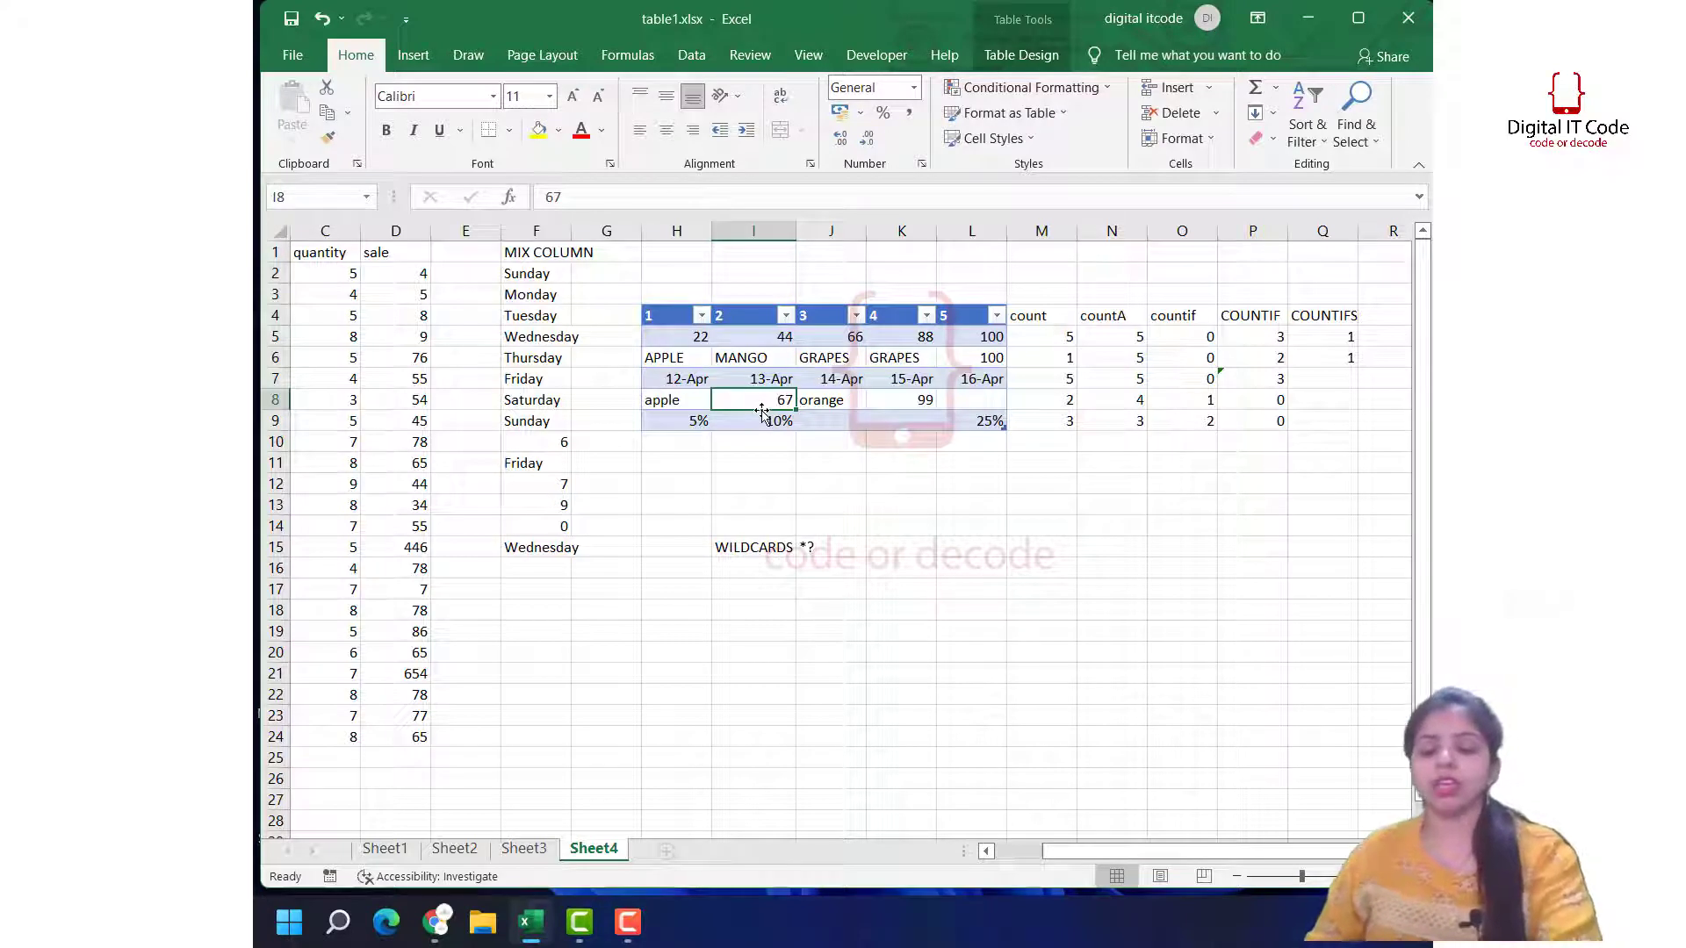
left_click(833, 401, "shift")
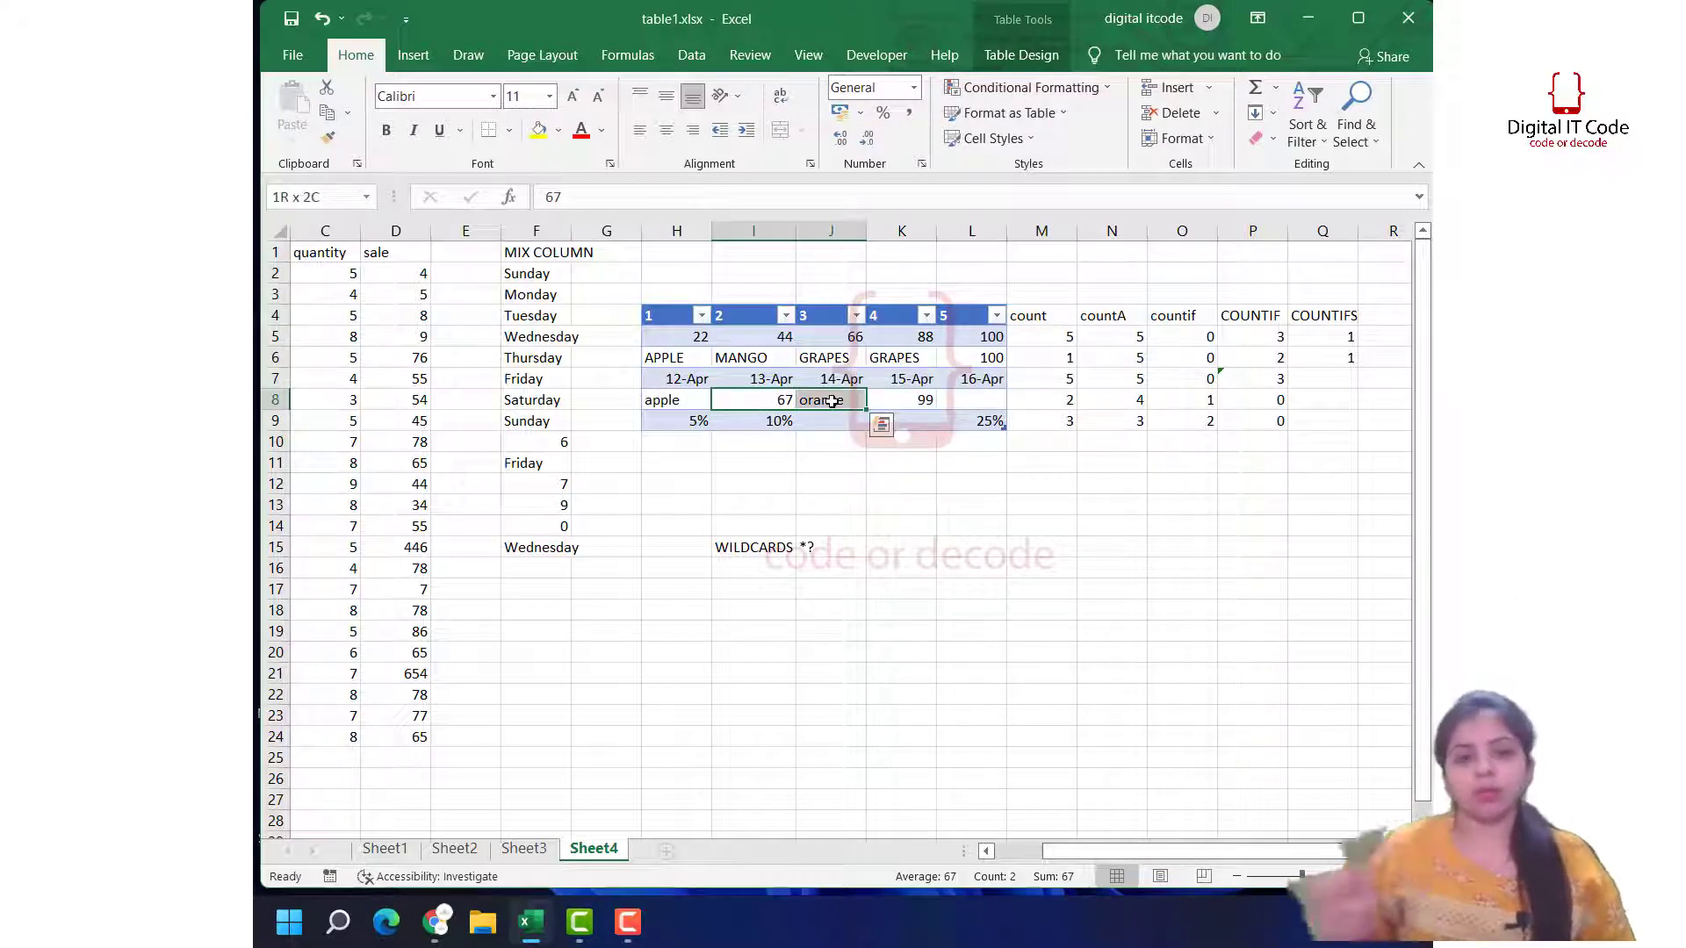
Step: Copy I8:J8 over the MANGO and GRAPES entries in I6:J6
left_click(772, 402)
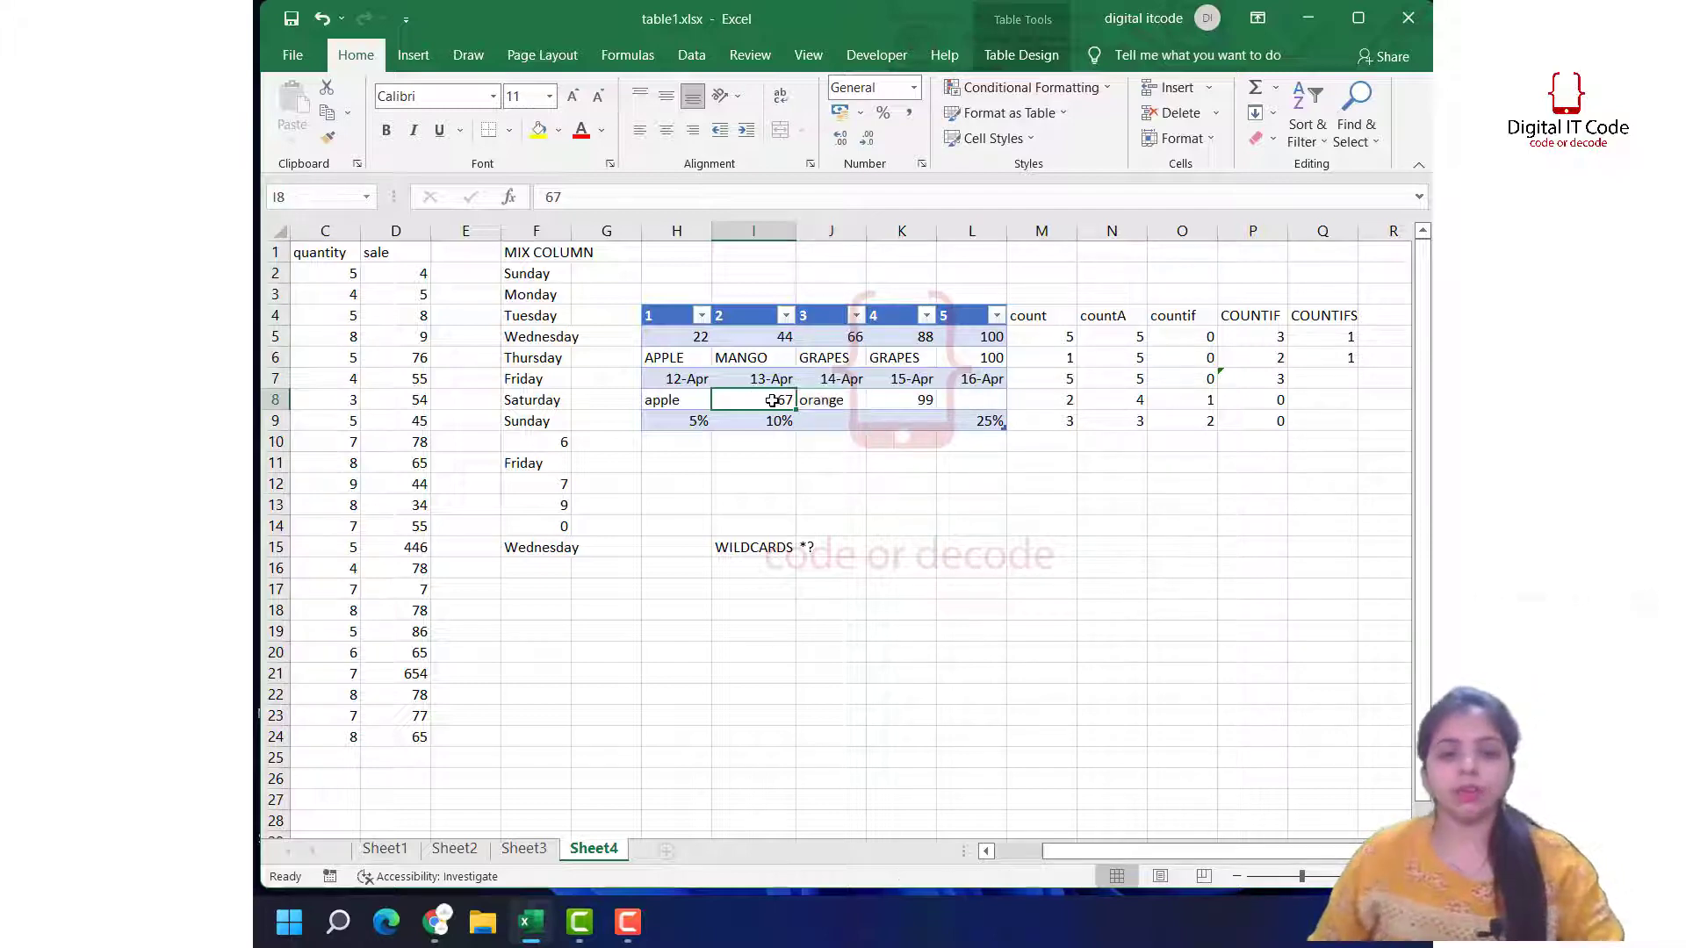
left_click(832, 401, "shift")
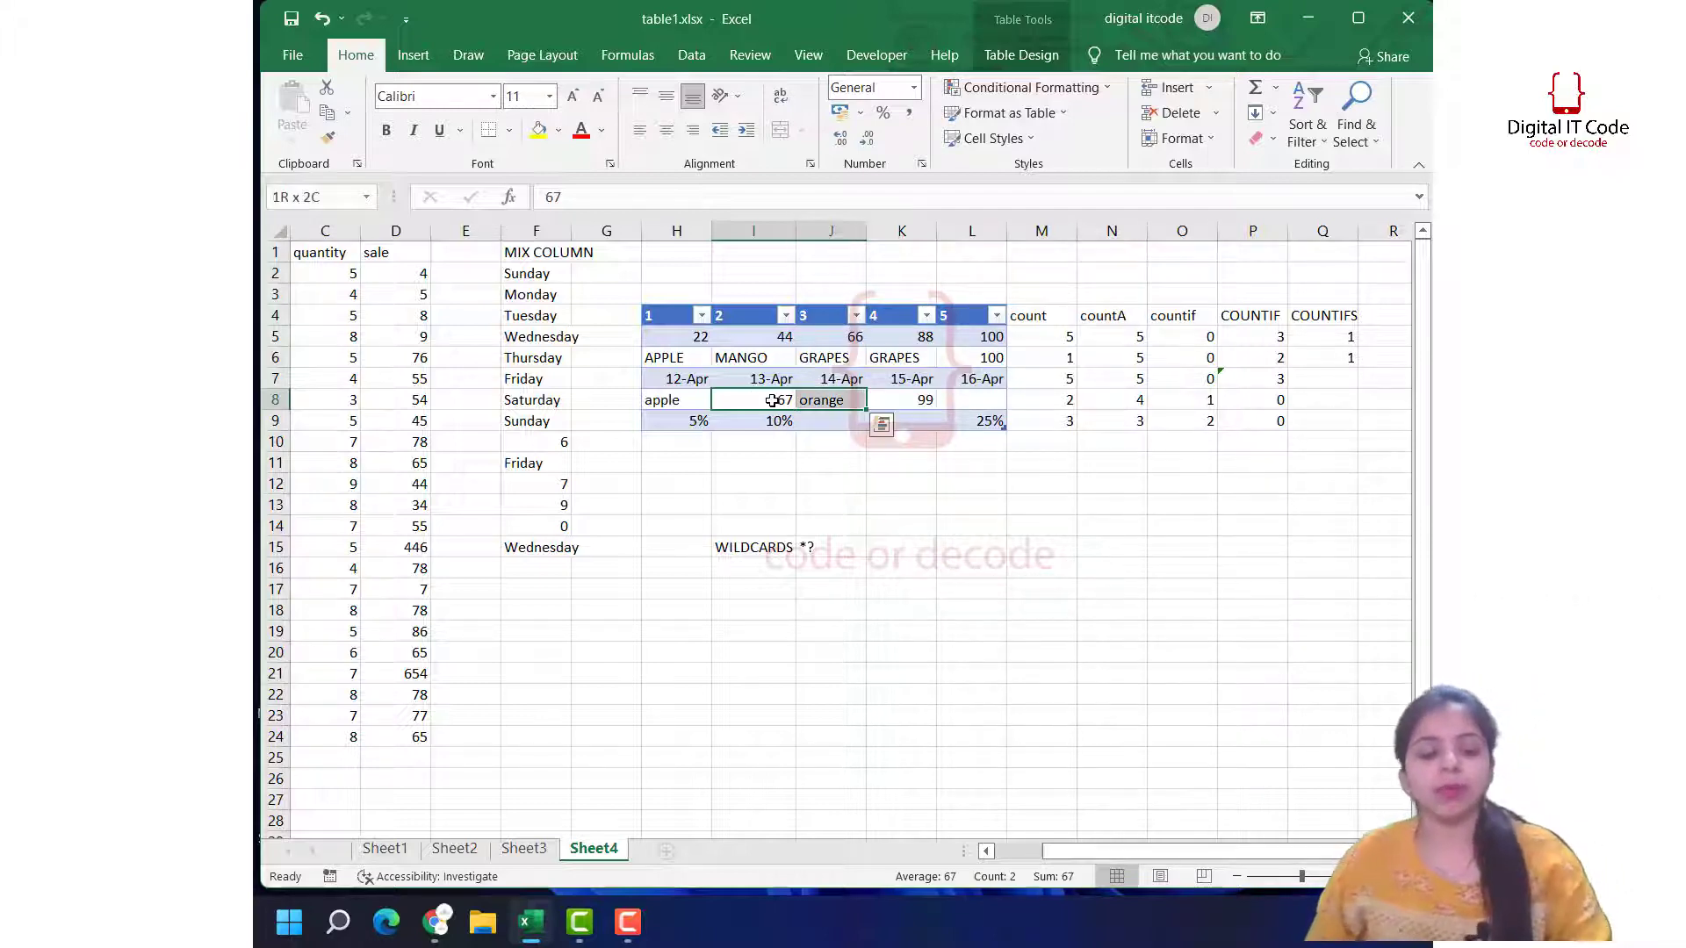
key("ctrl+c")
left_click(770, 360)
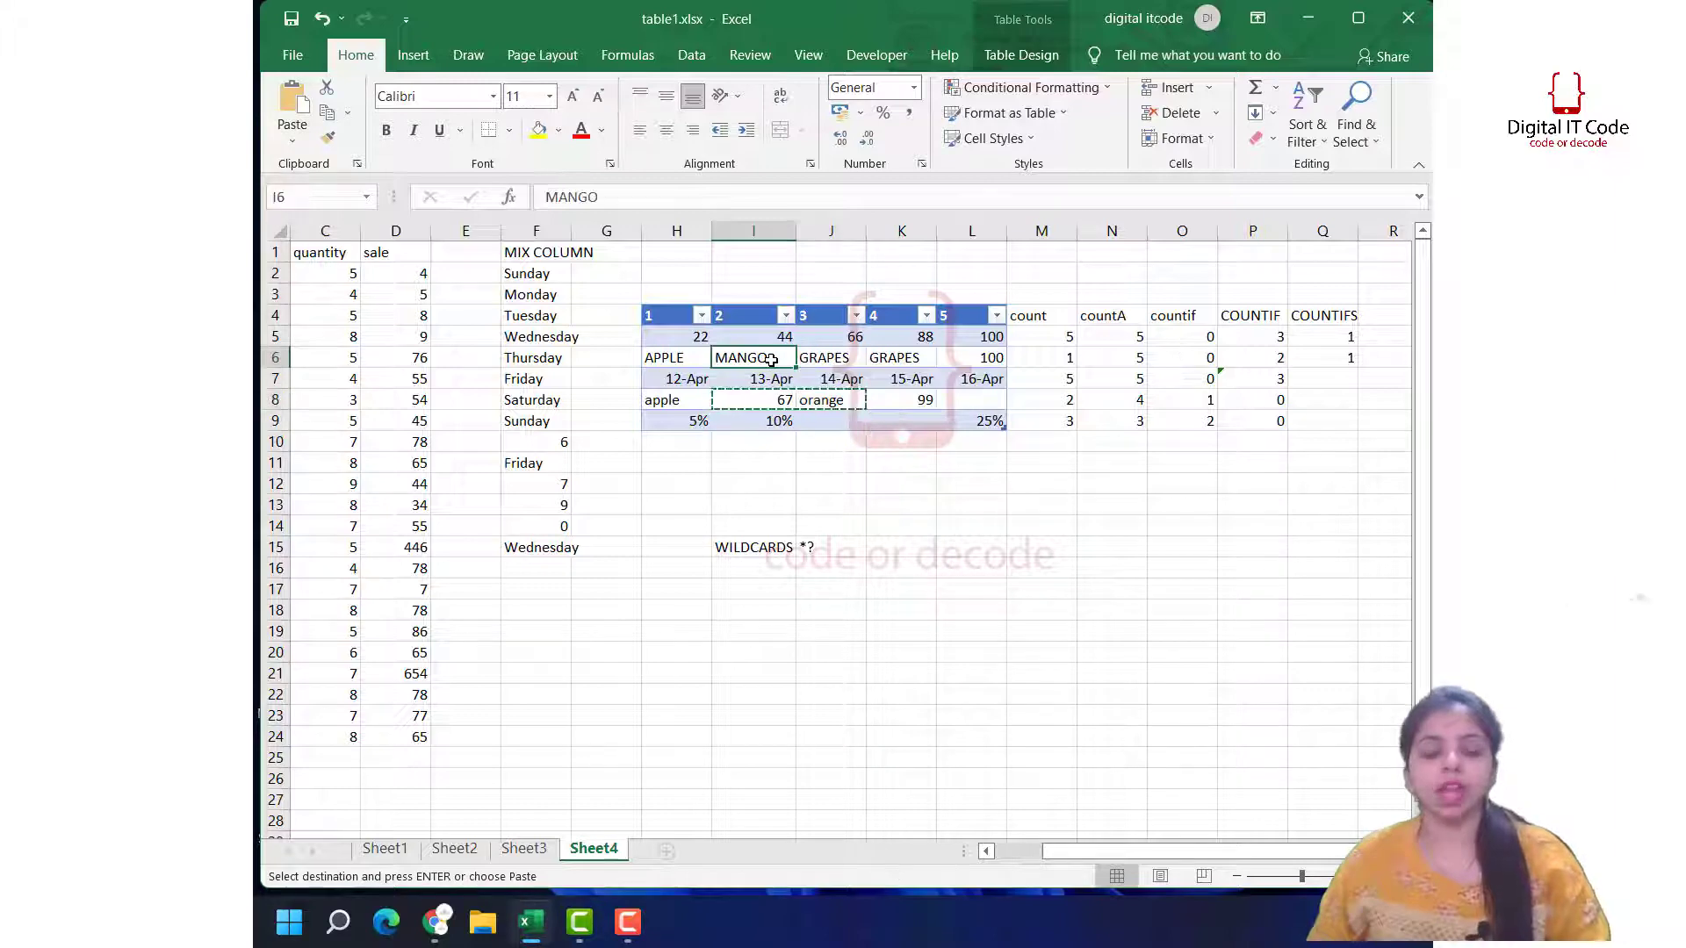
key("ctrl+v")
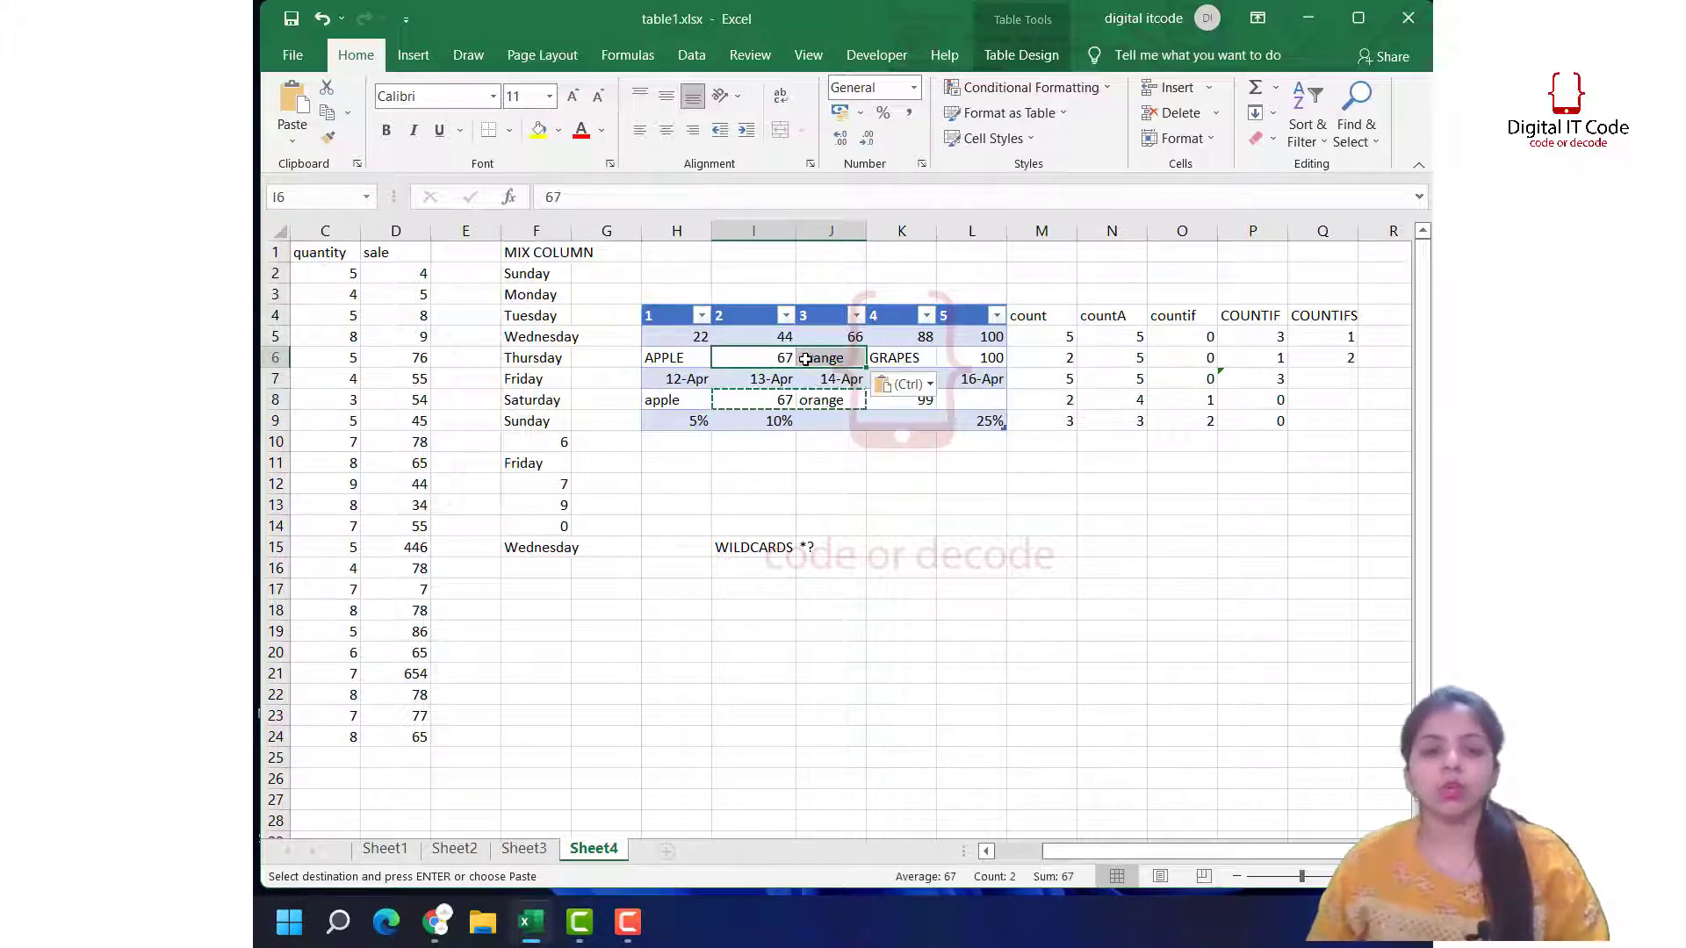
Step: Change the number in I6 to 56 and check the COUNTIFS formula in Q6
left_click(784, 359)
type("7")
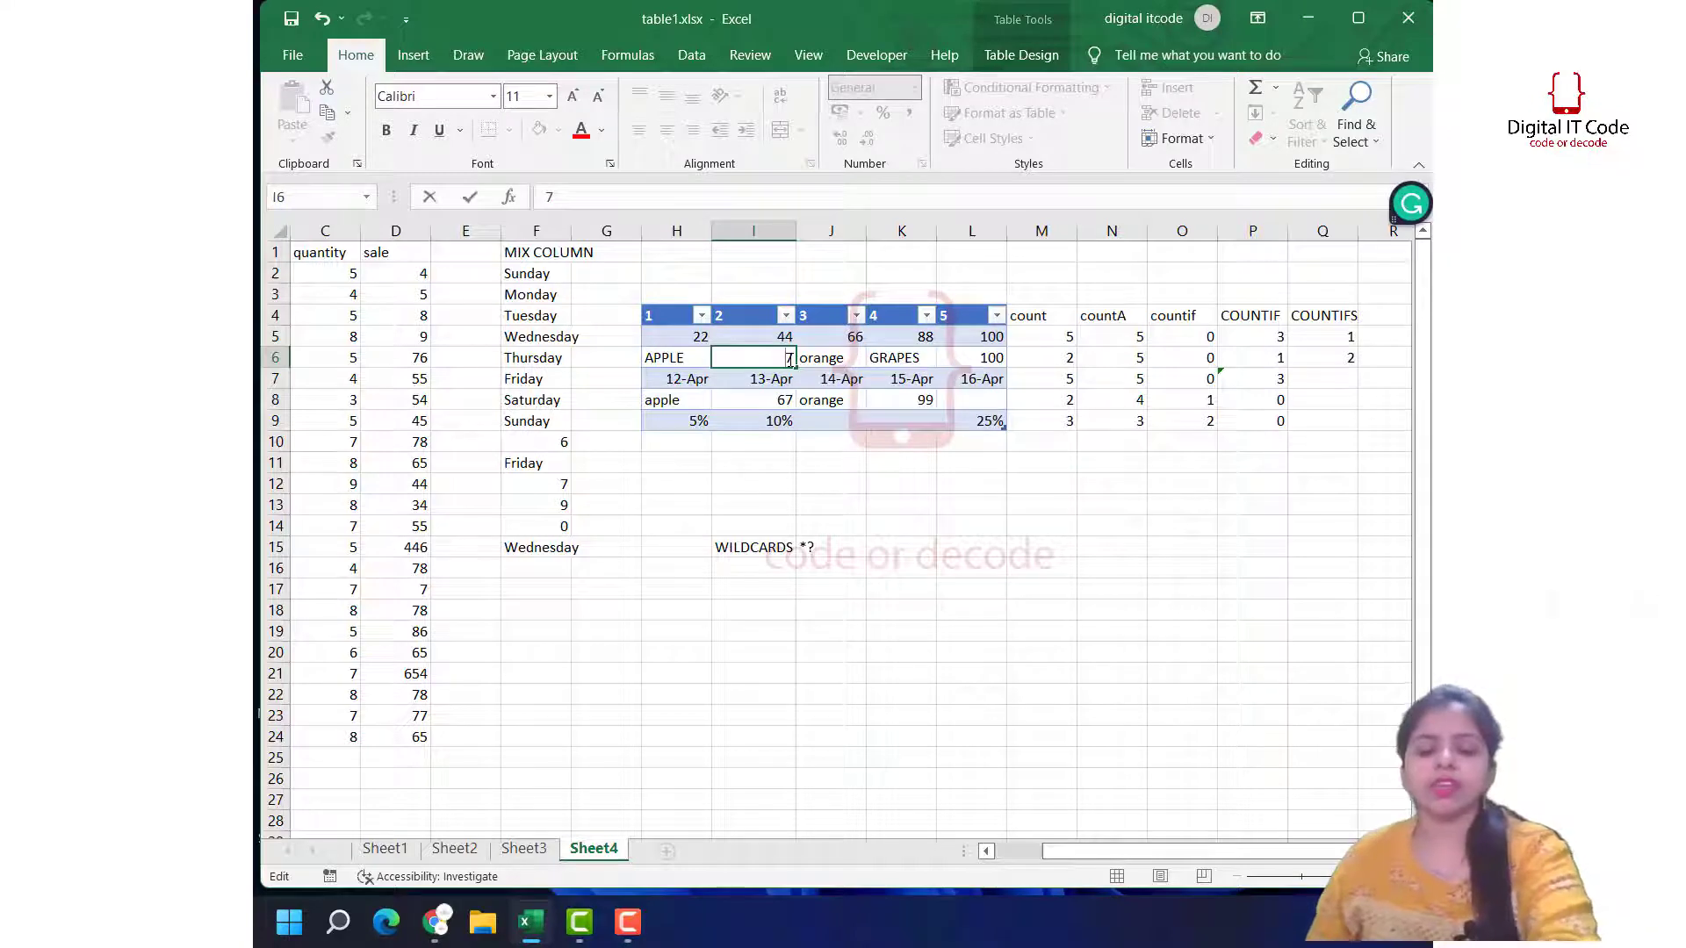
key("BackSpace")
type("5")
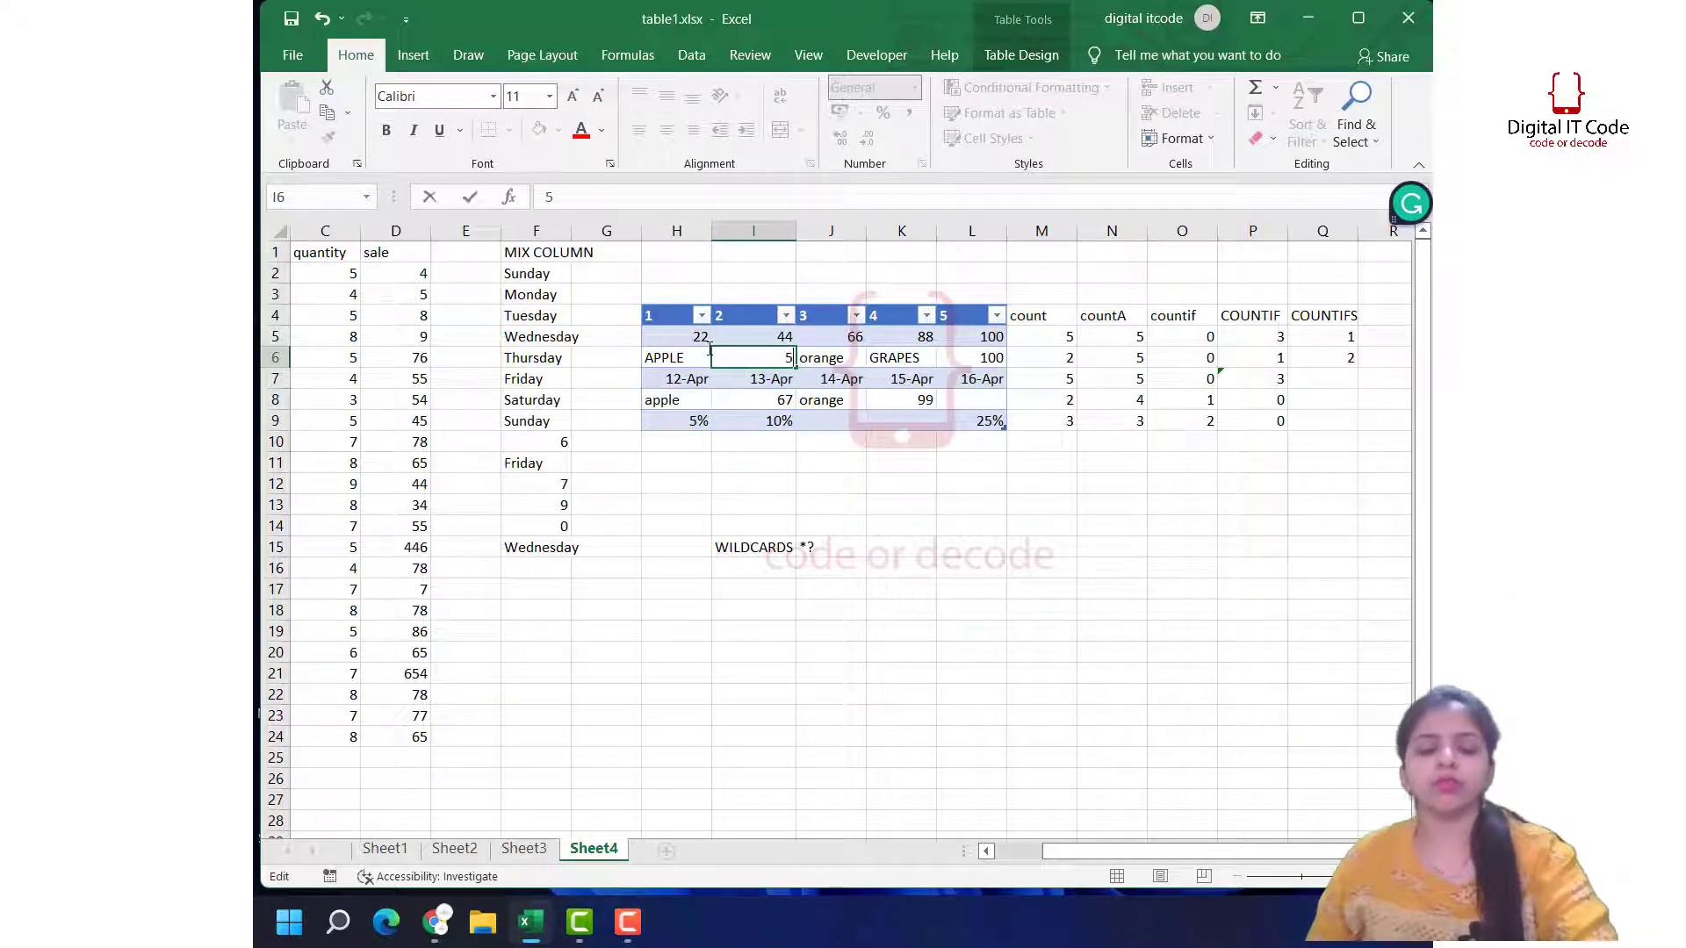
type("6")
left_click(922, 524)
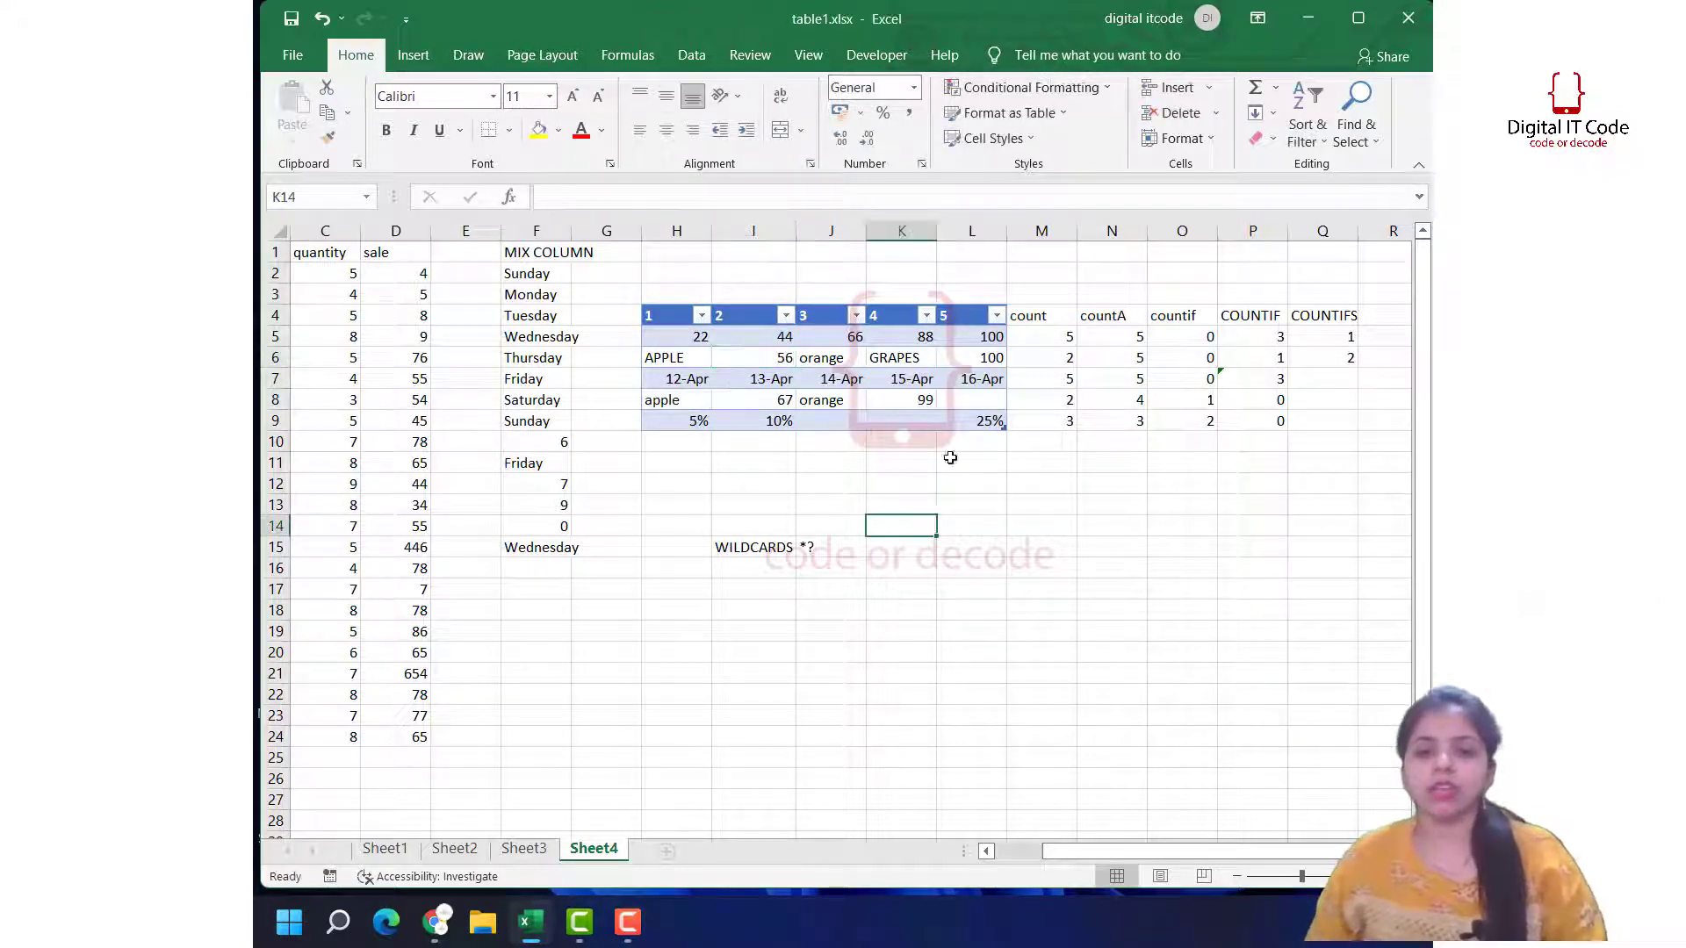
left_click(1315, 359)
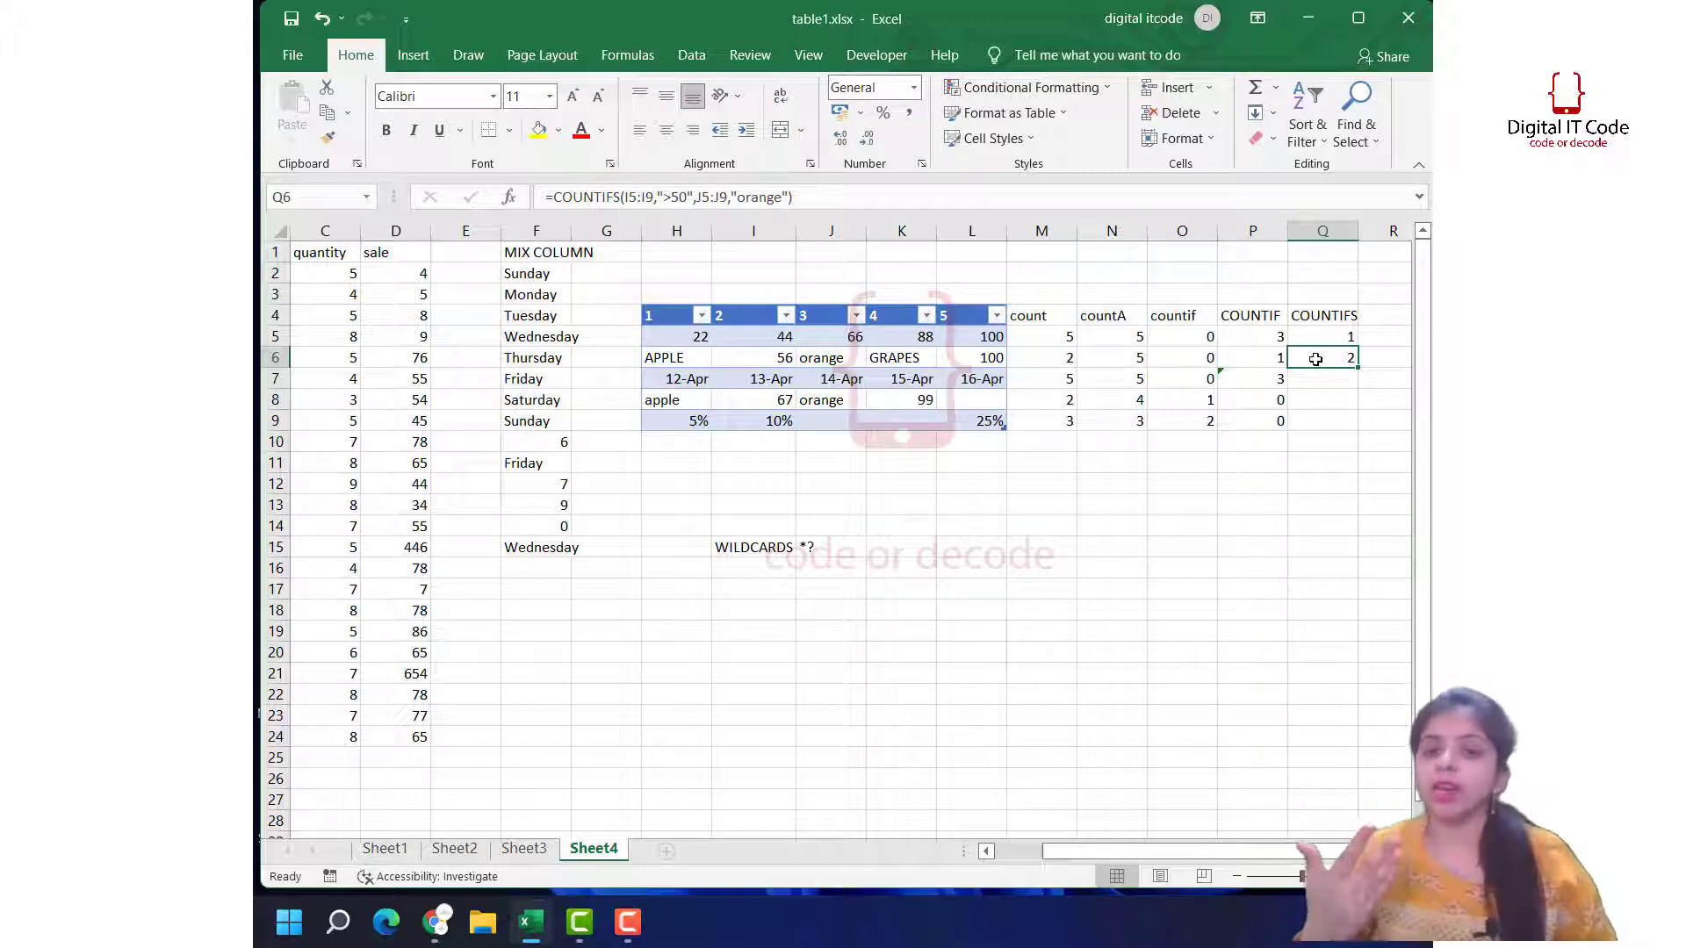
Step: Review the COUNTIF formulas in columns O and P, comparing the blank, number, date and text criteria
left_click(1333, 384)
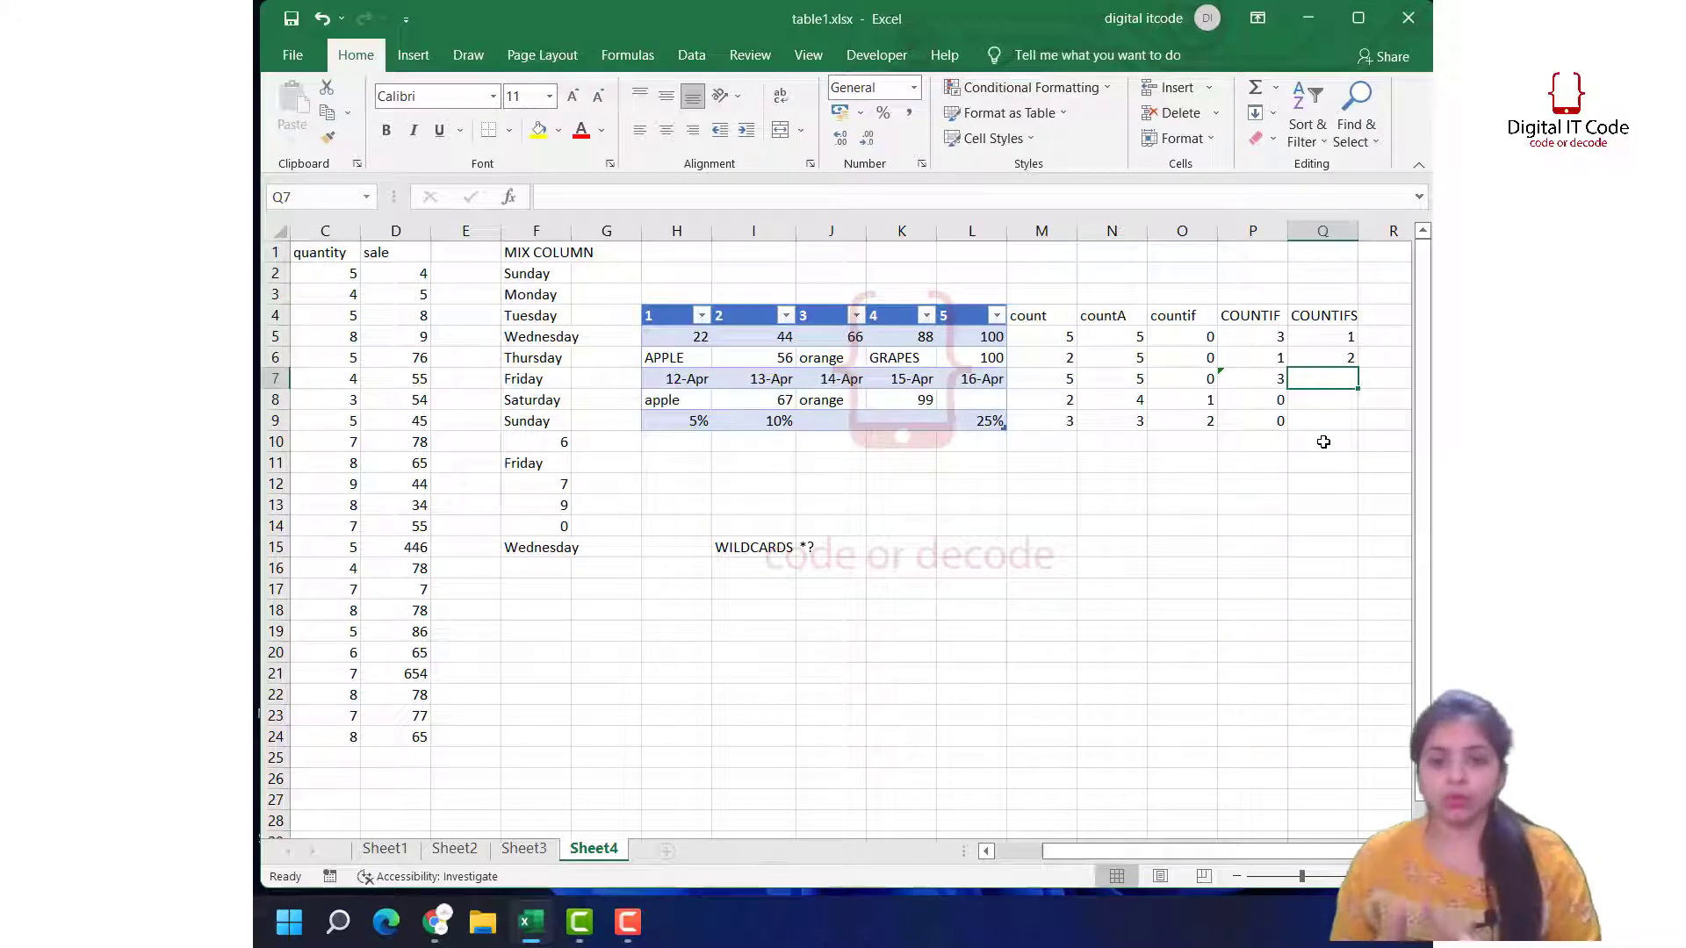
left_click(1189, 339)
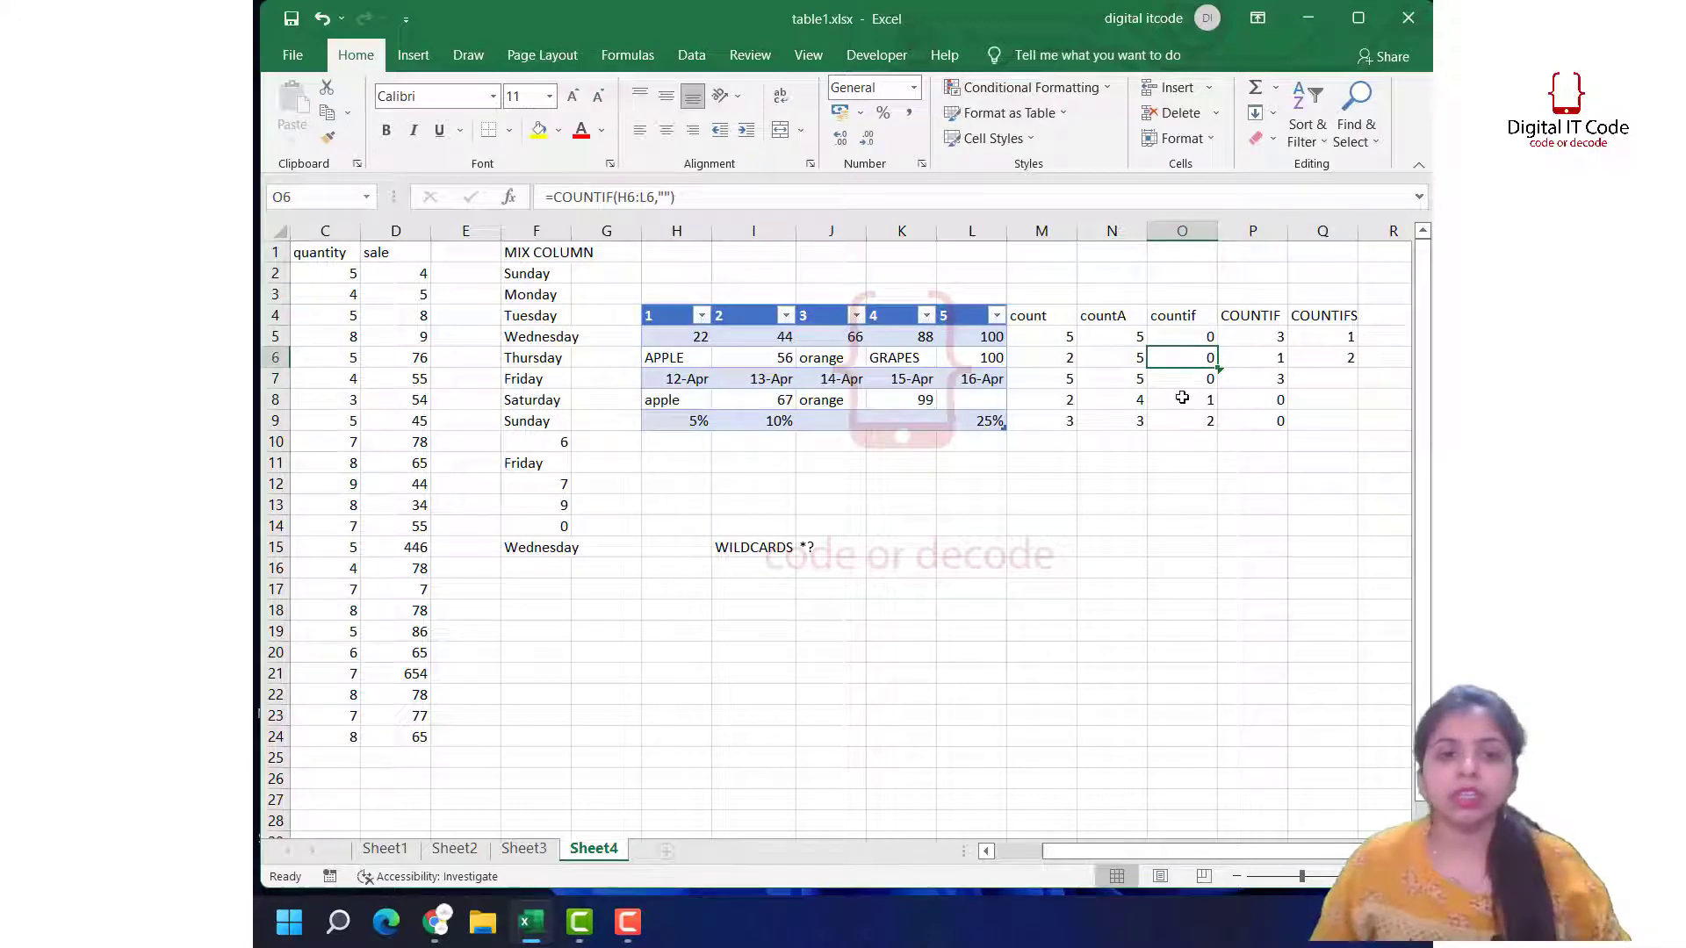
left_click(1261, 335)
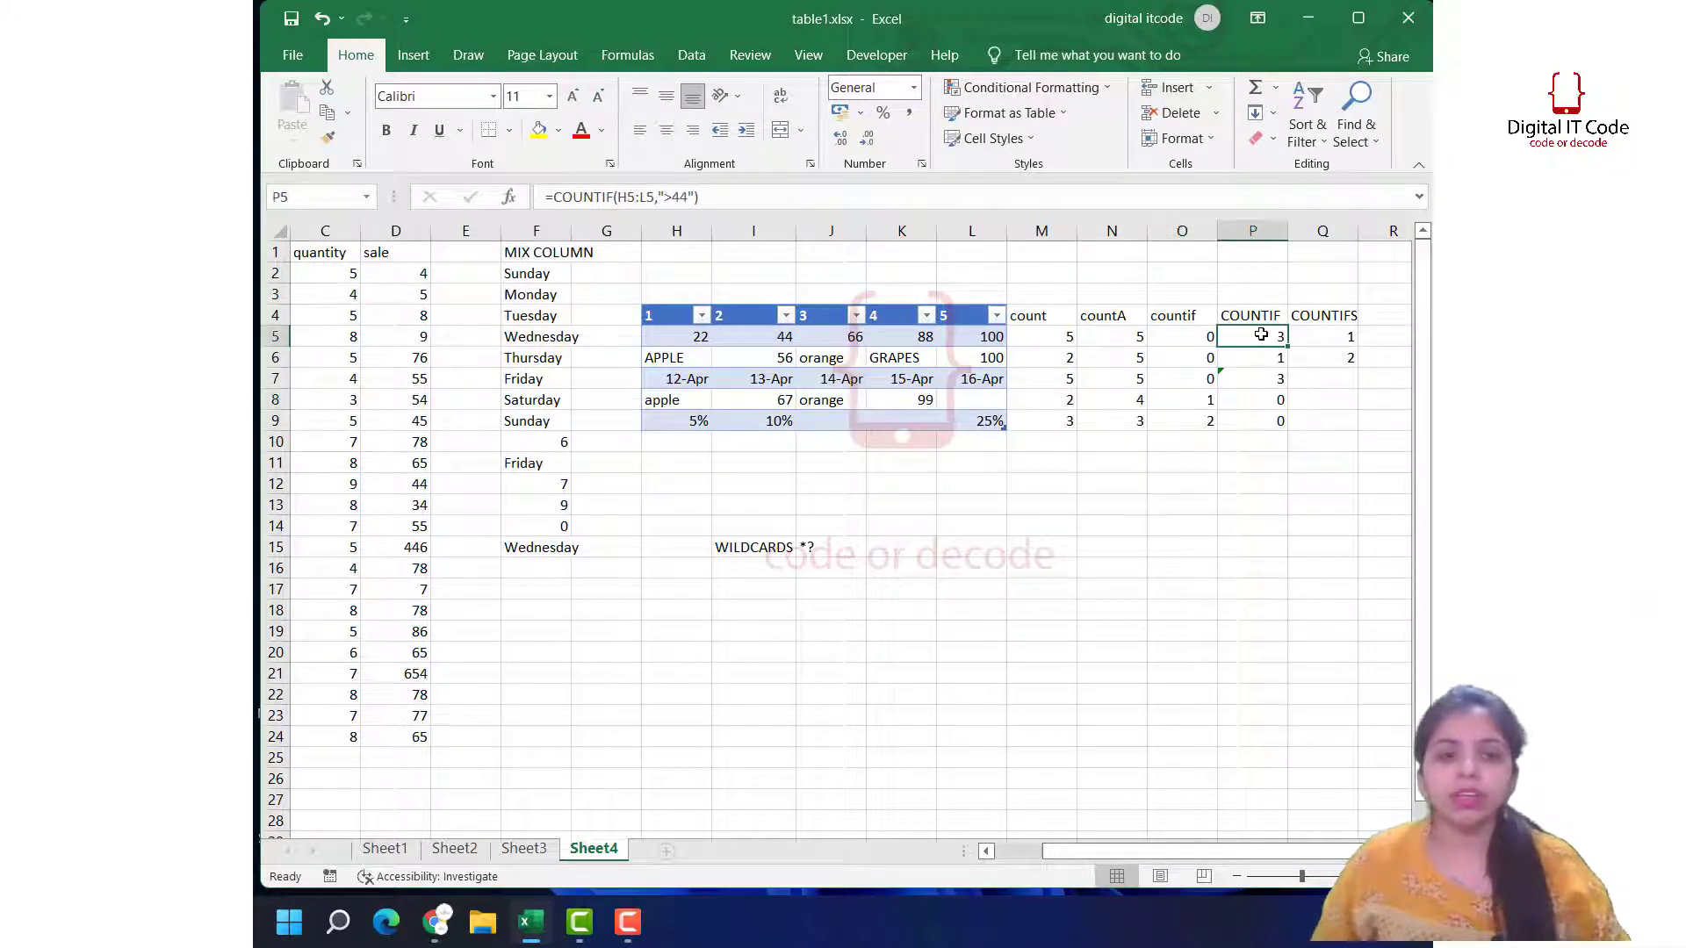
left_click(1270, 377)
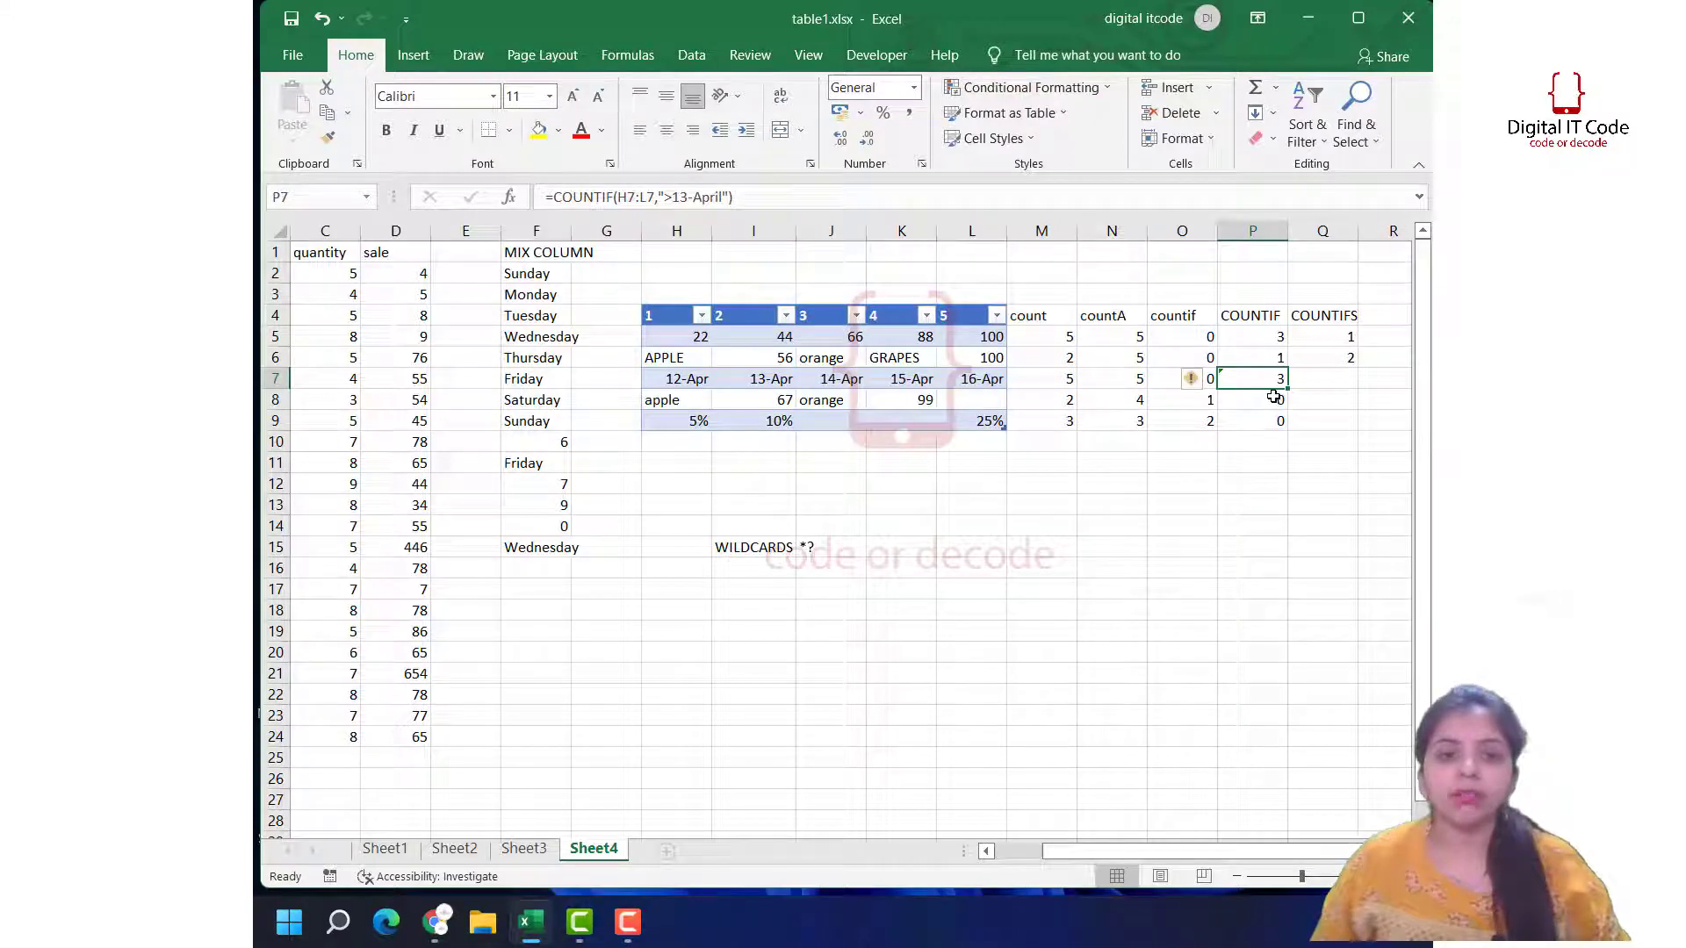
left_click(1272, 400)
left_click(1262, 427)
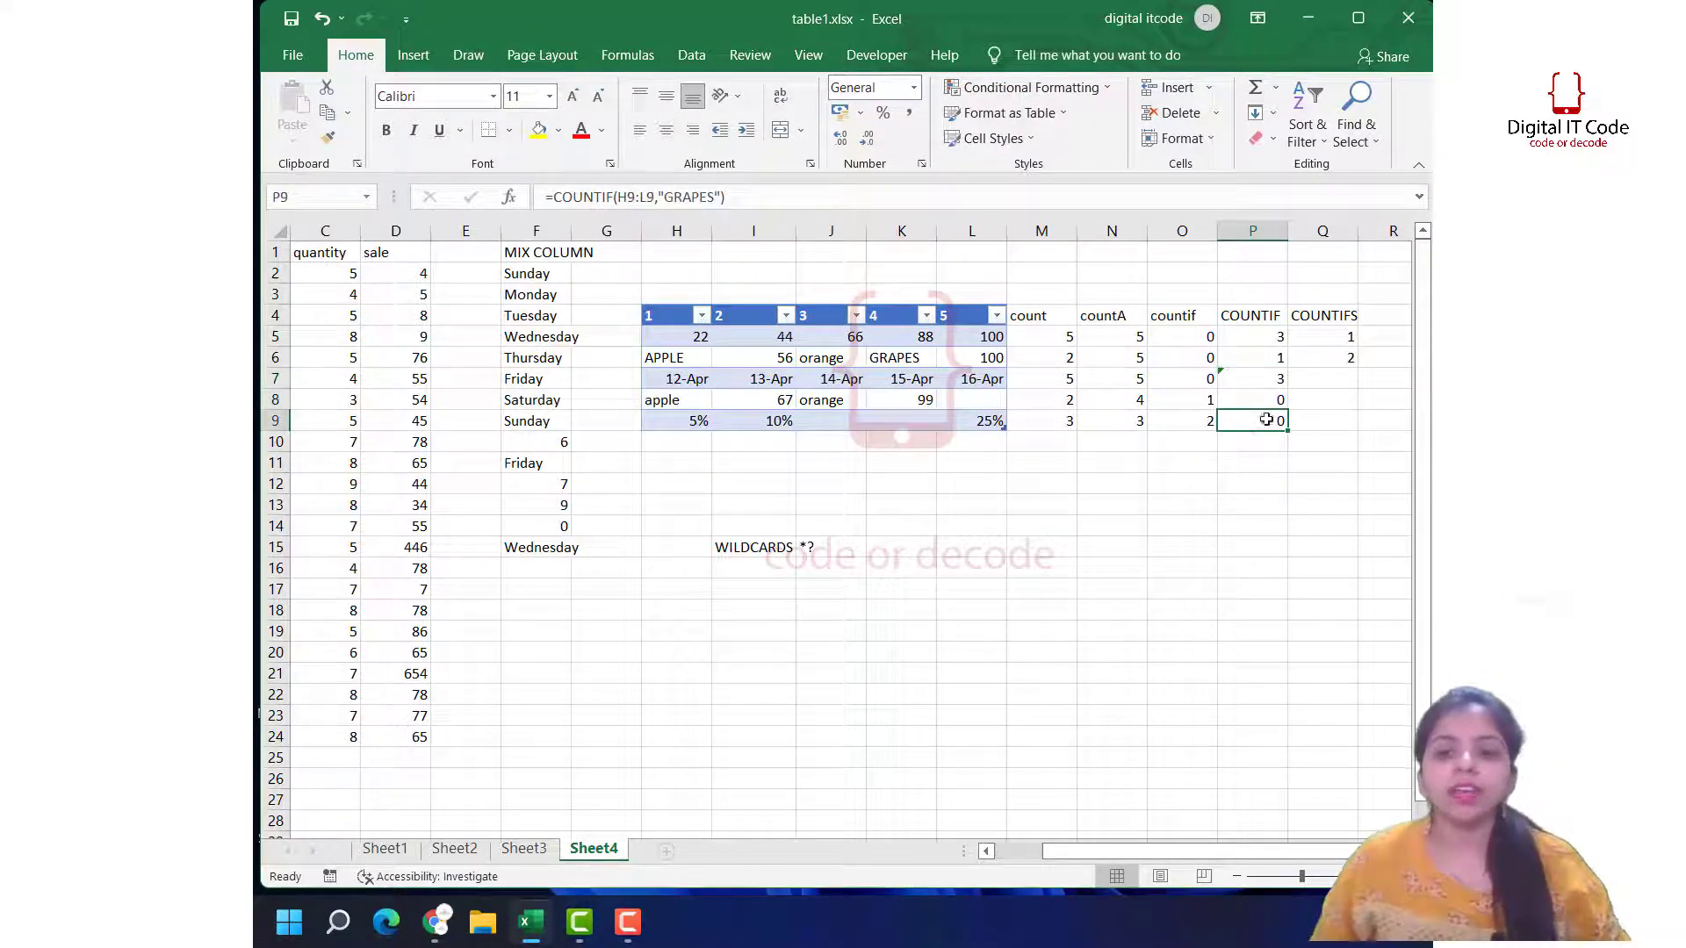
left_click(1269, 337)
left_click(1178, 348)
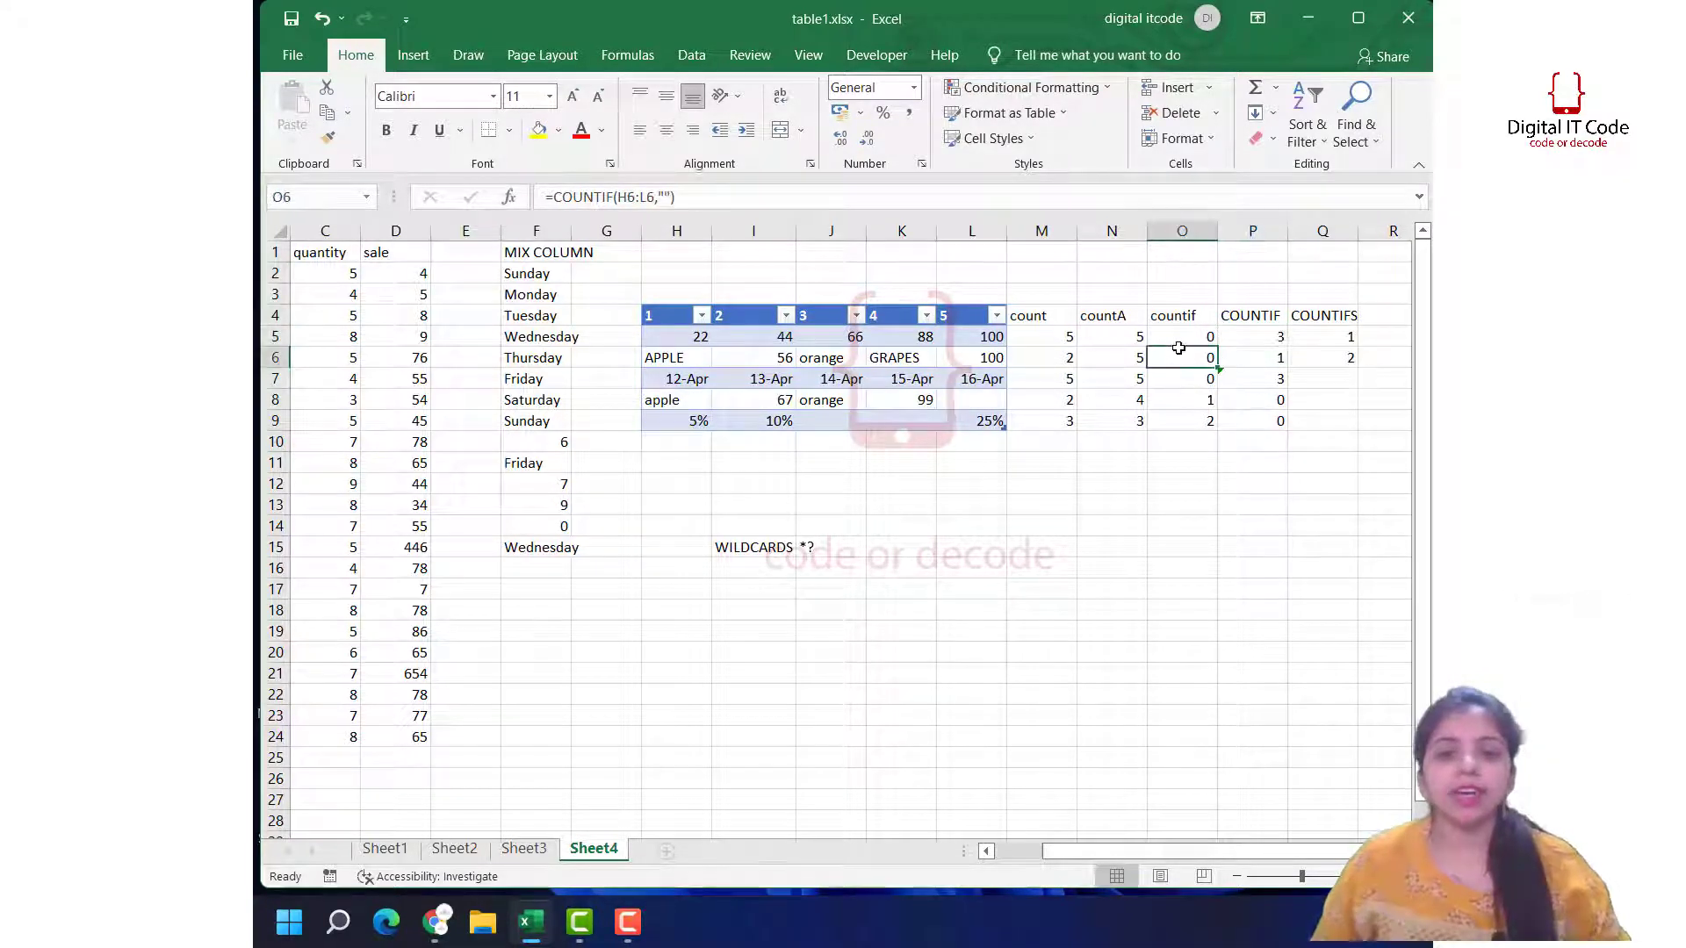
left_click(1182, 402)
left_click(1195, 337)
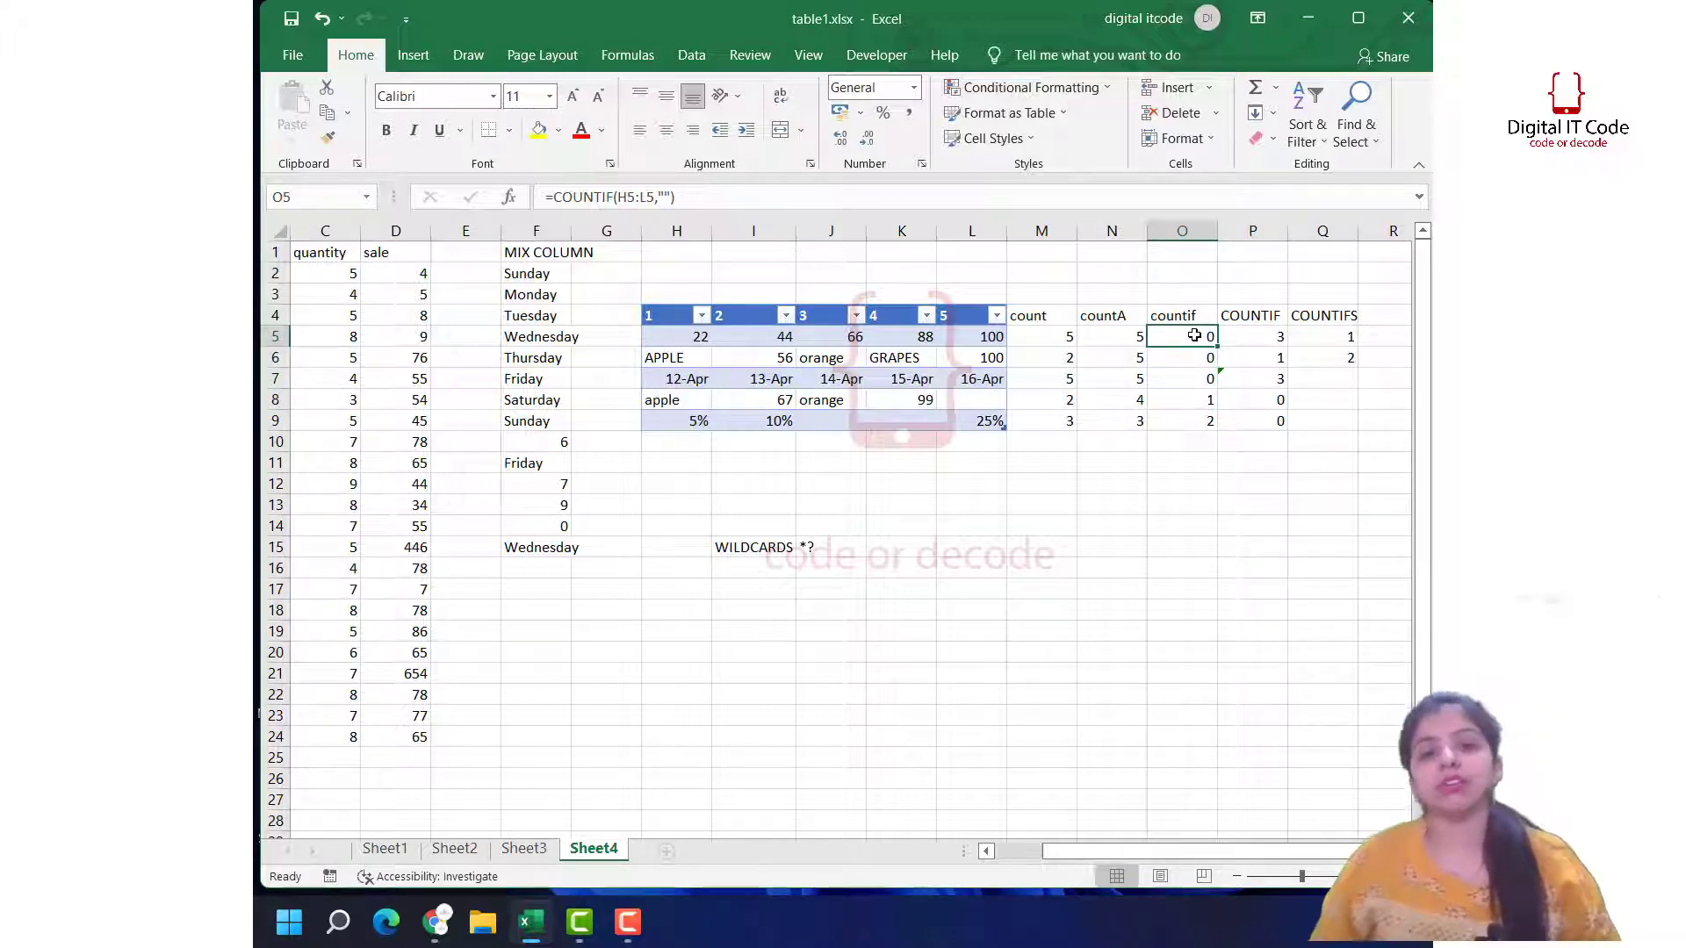
Step: Compare the single-criterion COUNTIF formulas in P5:P9 with the multi-criteria COUNTIFS formulas in Q5:Q6
left_click(1254, 336)
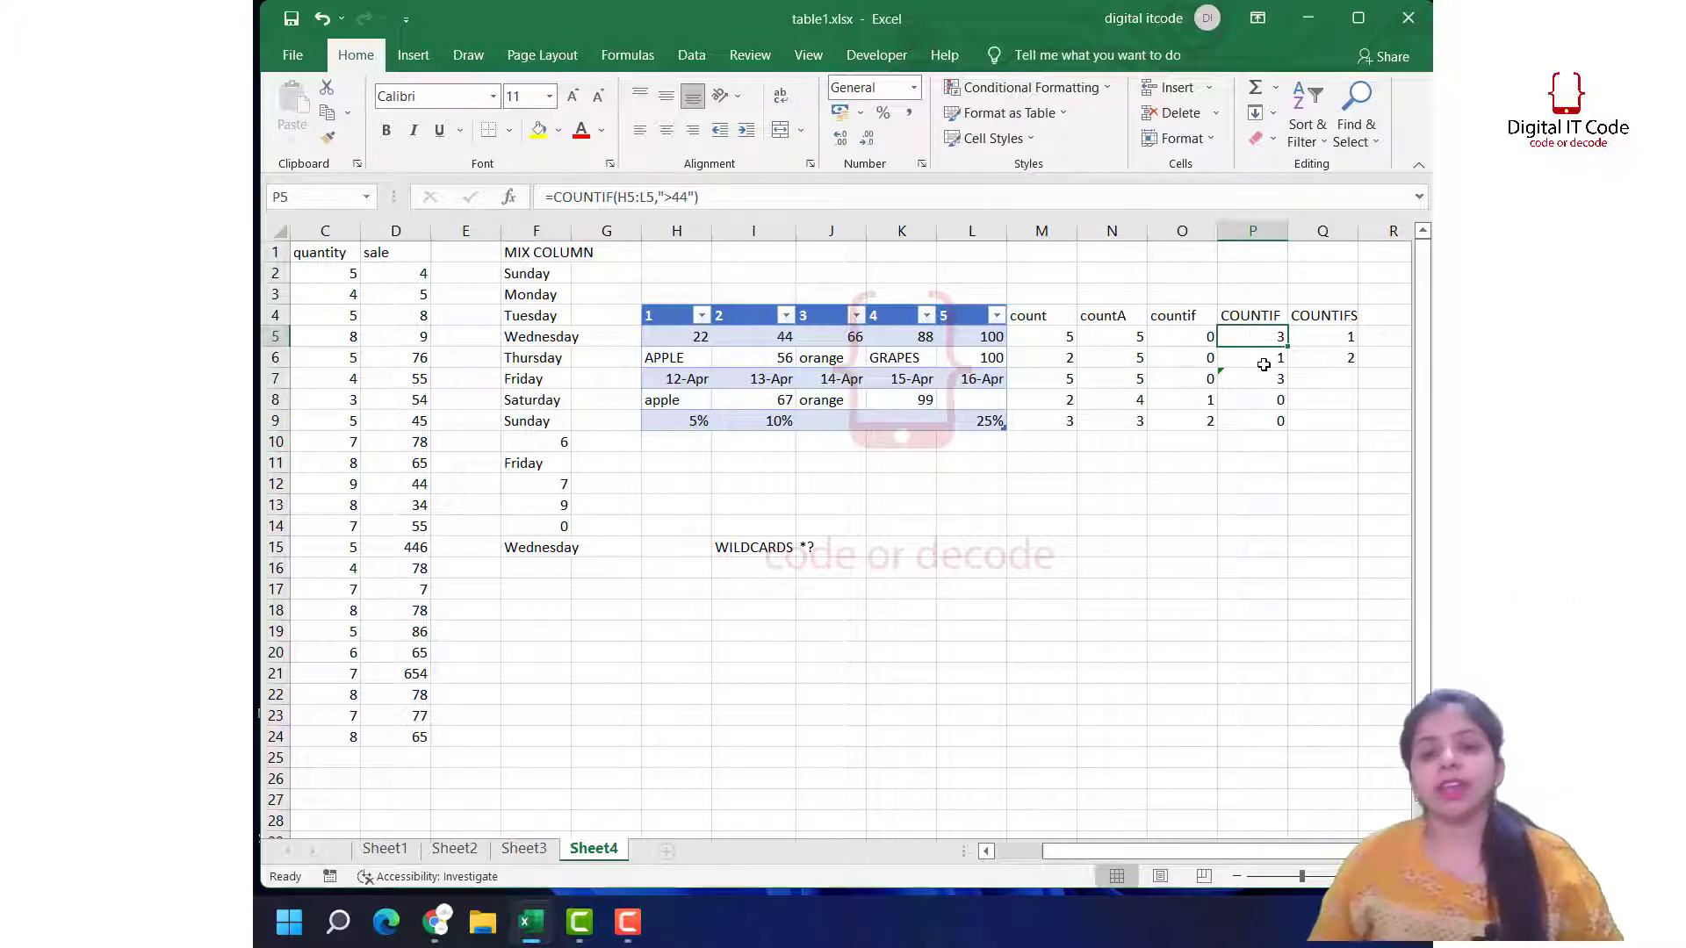
left_click(1265, 364)
left_click(1257, 382)
left_click(1261, 418)
left_click(1326, 340)
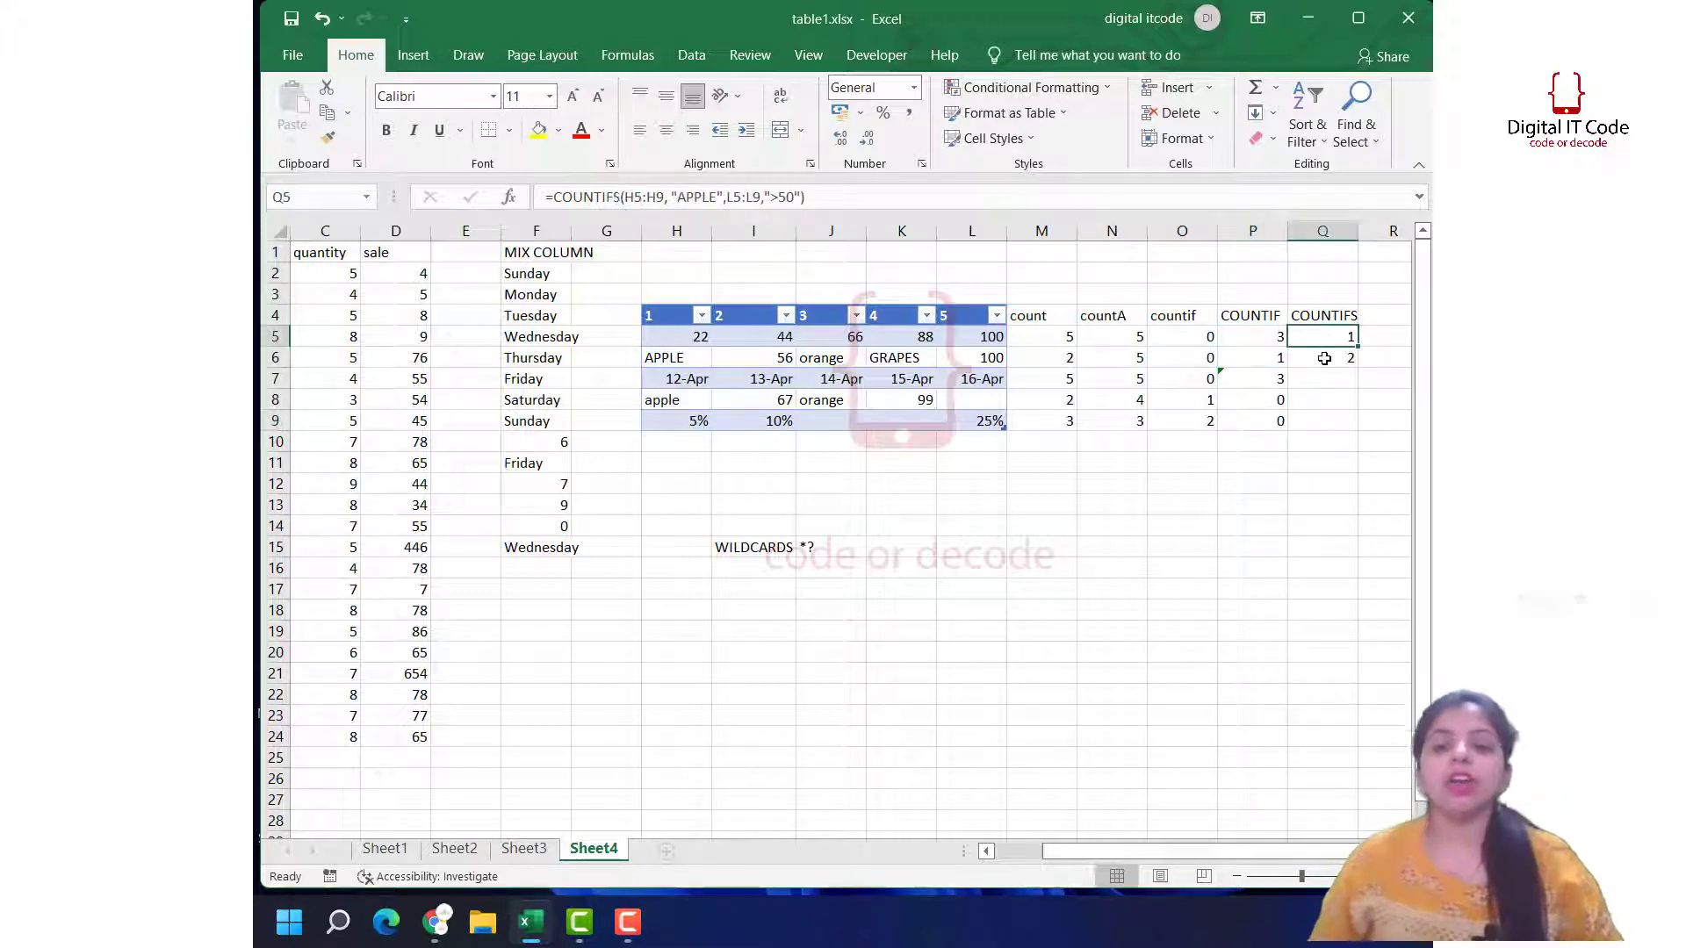
left_click(1324, 359)
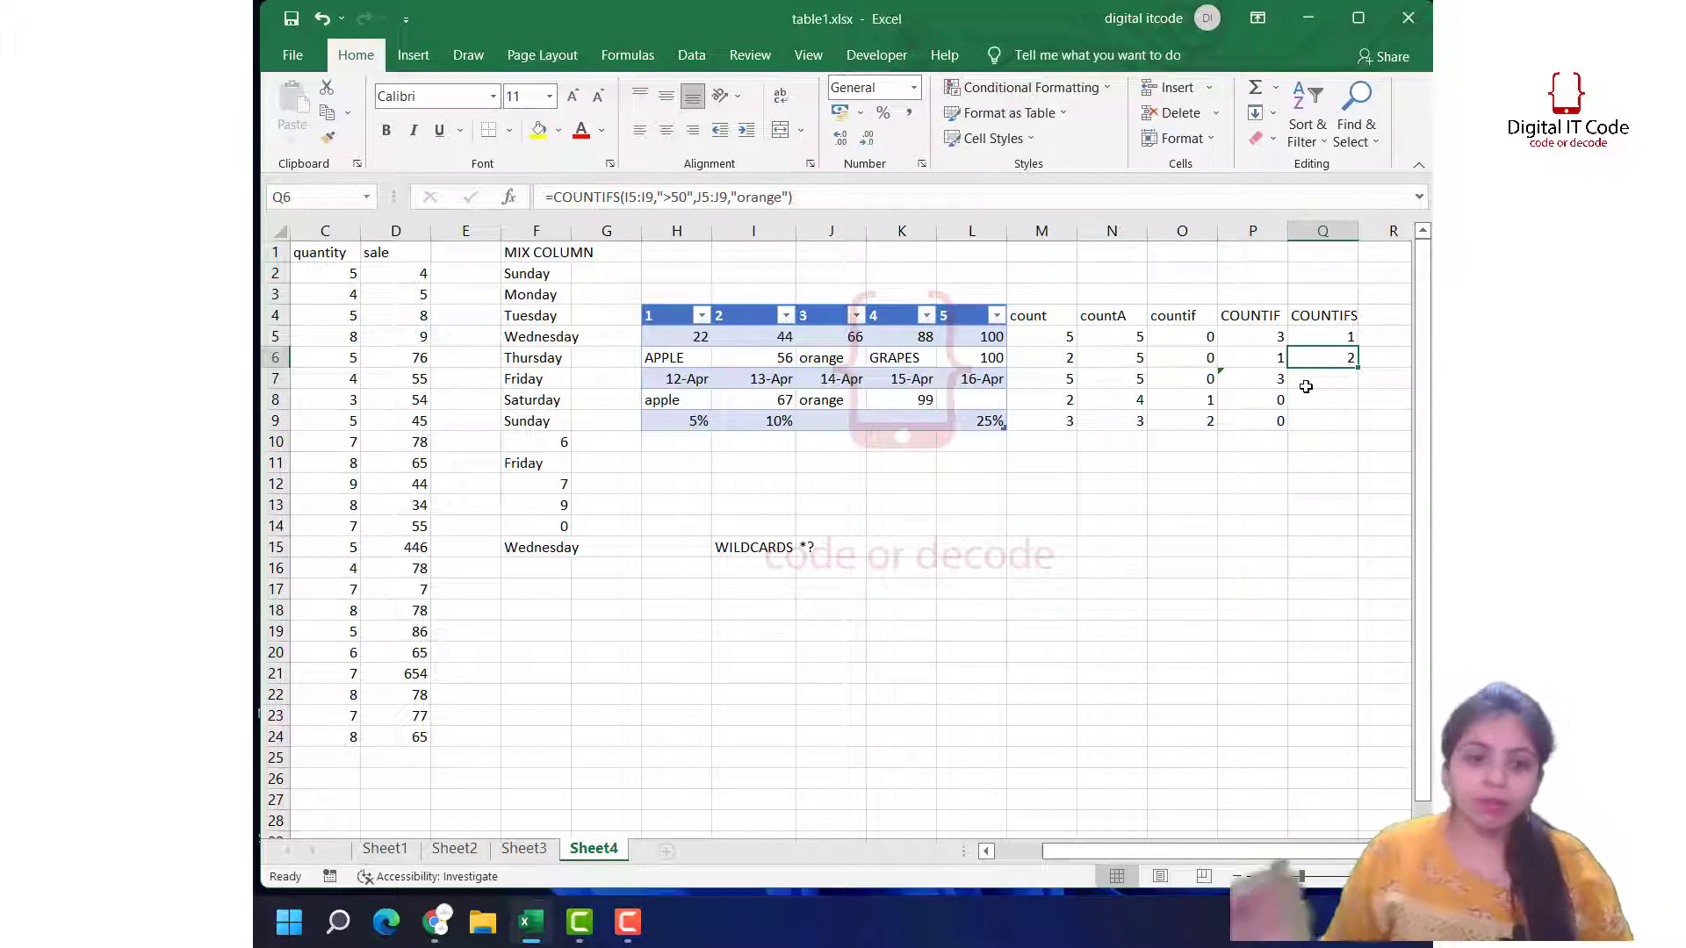
Step: Check the list of count functions on Sheet2 and return to Sheet4
left_click(525, 849)
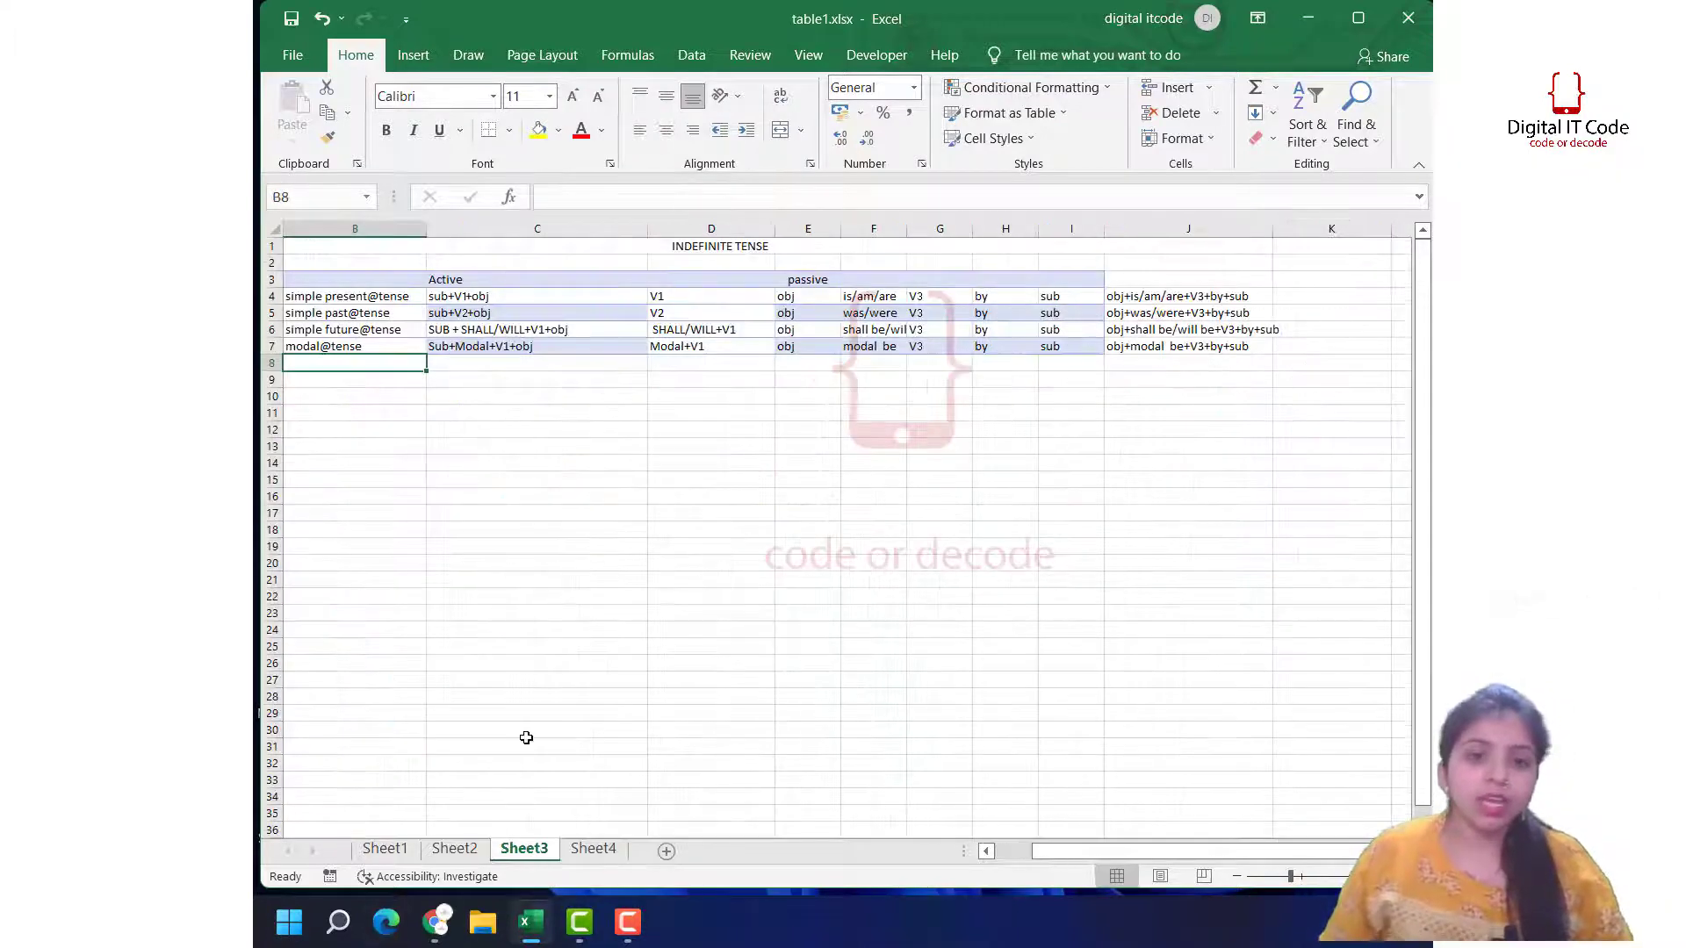
left_click(454, 849)
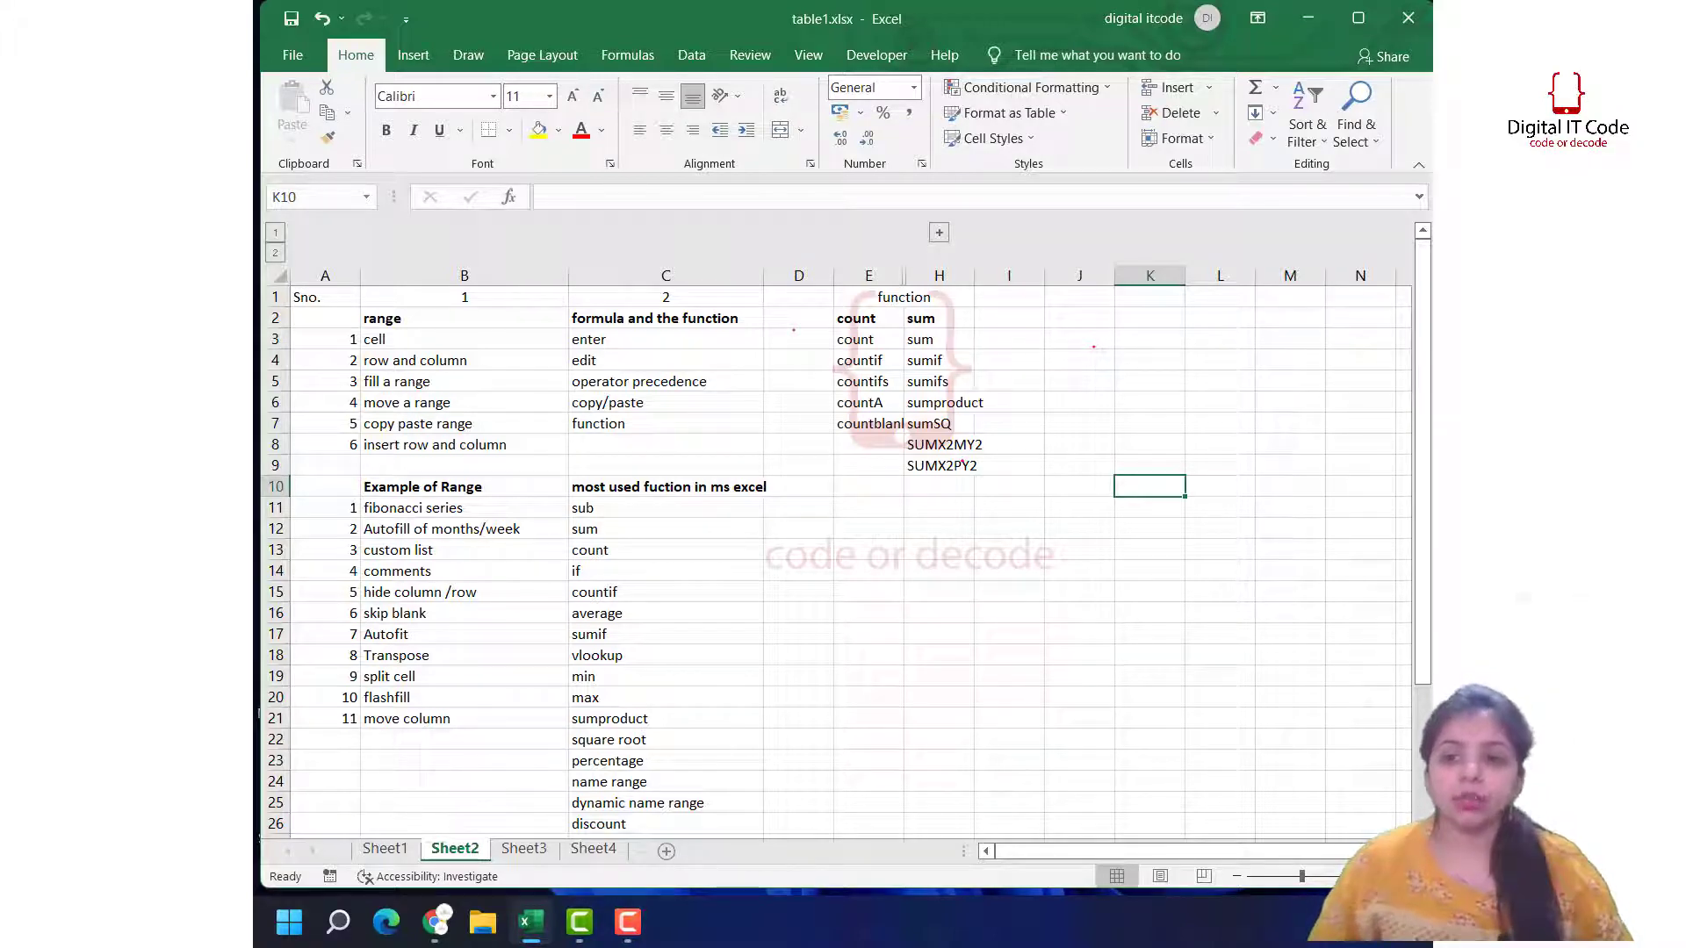
left_click(437, 921)
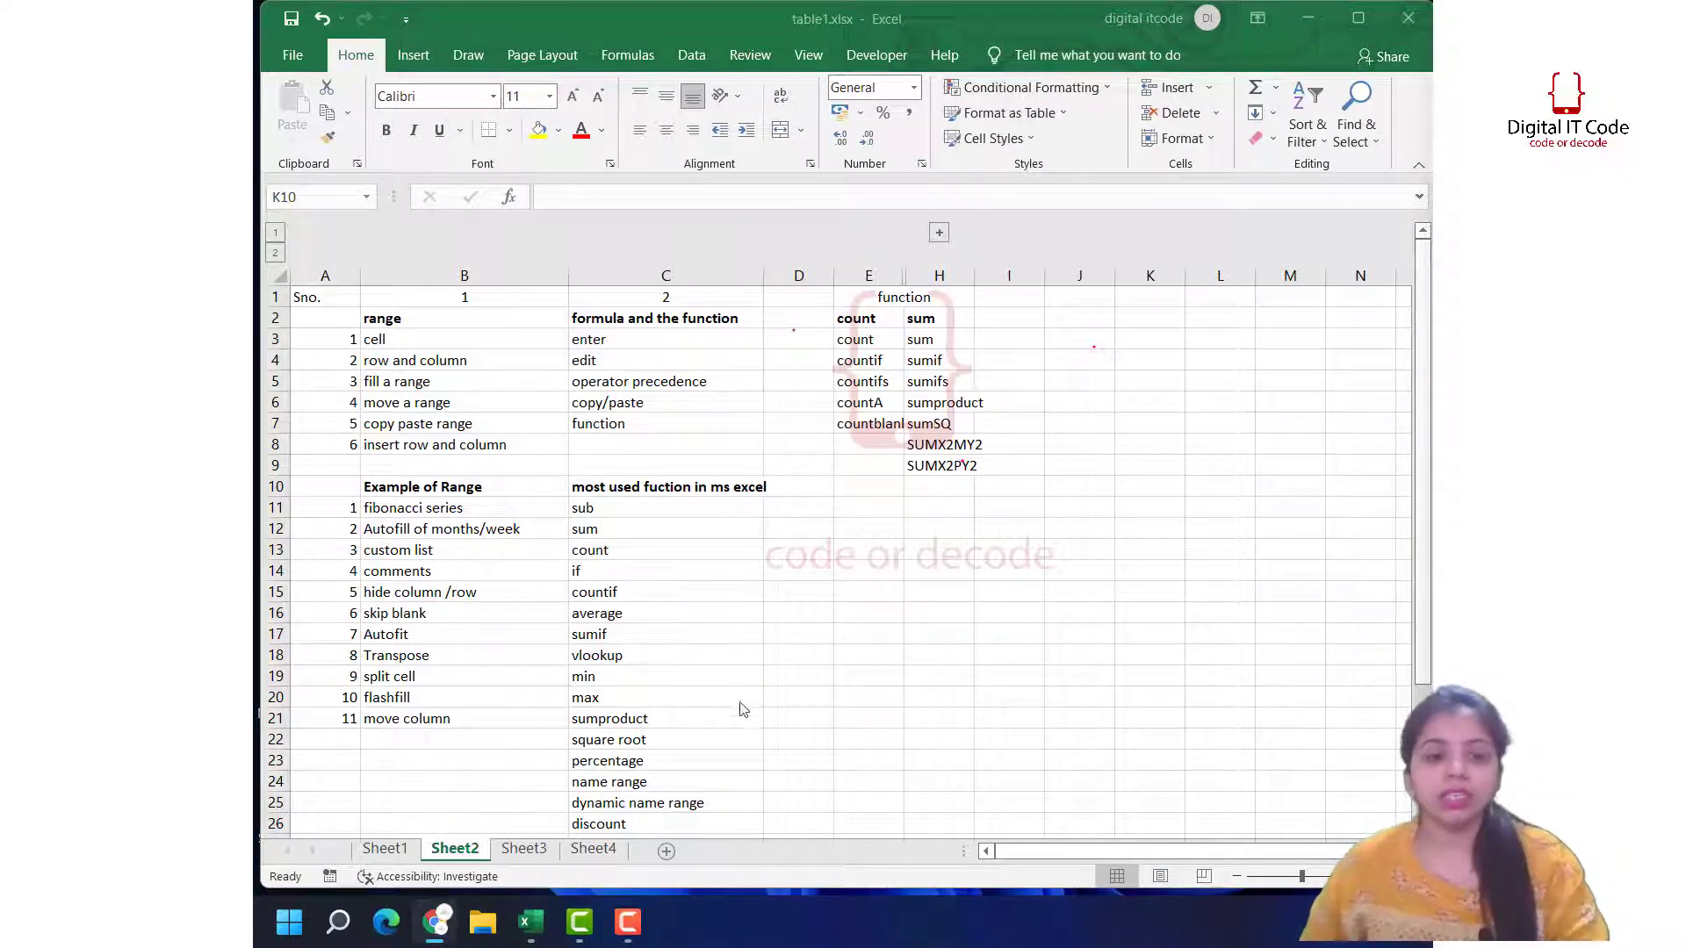
left_click(591, 850)
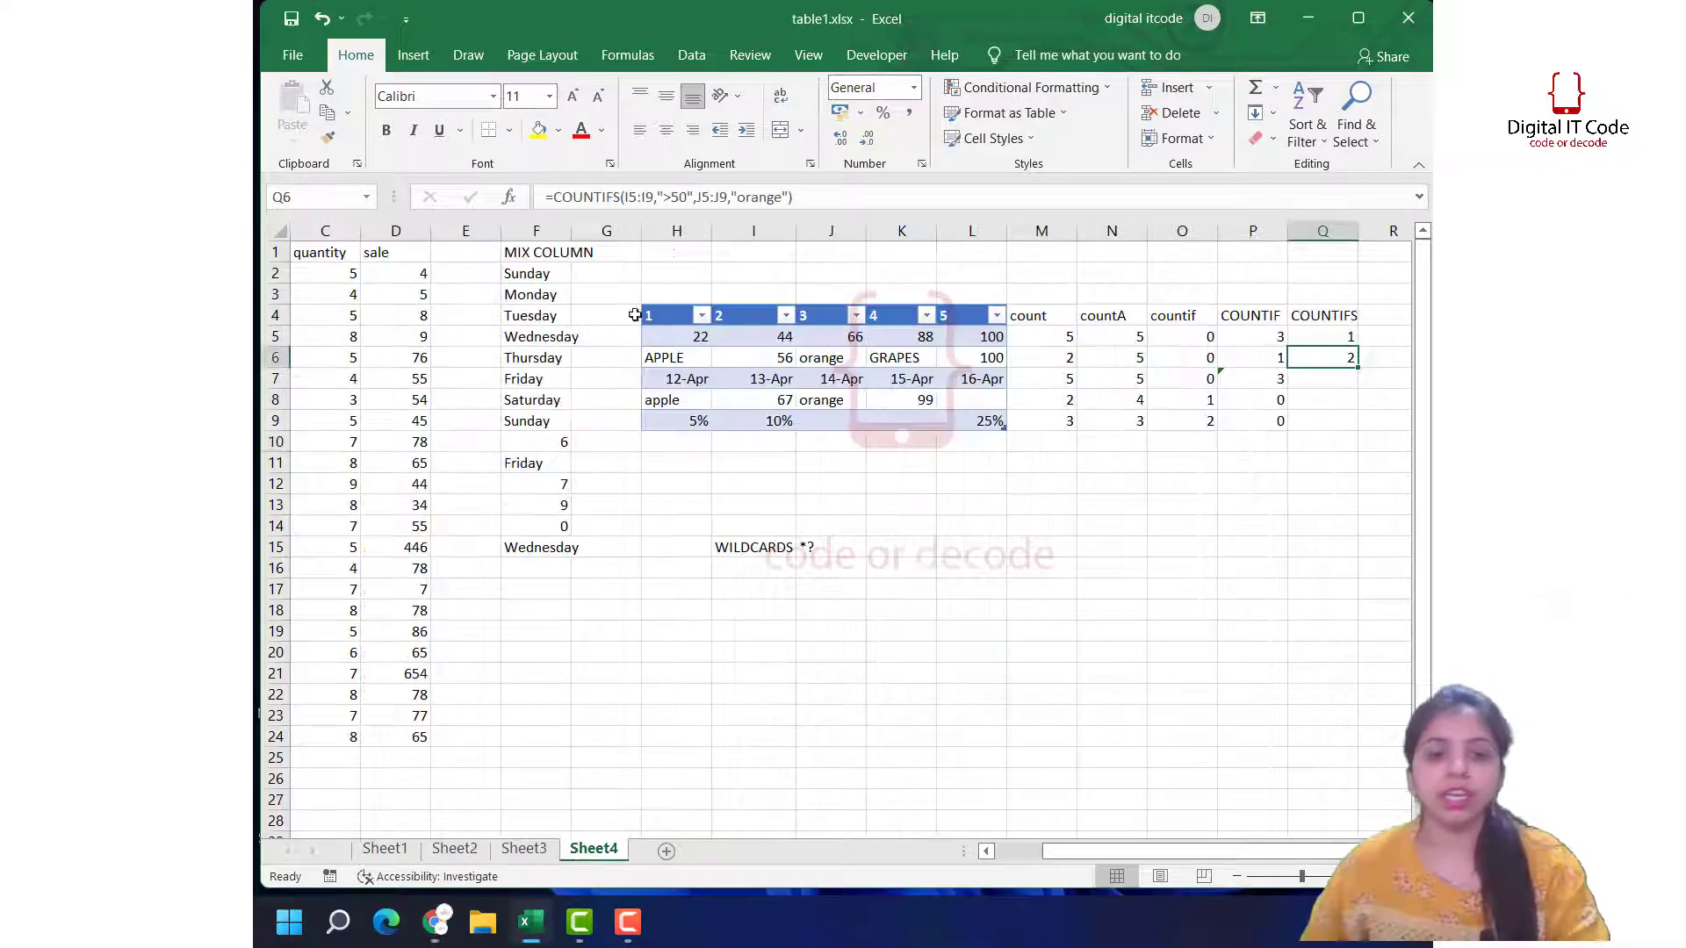
Step: Clear the Tuesday entry in F4 and the Sunday entry in F9 of the MIX COLUMN list
left_click(529, 276)
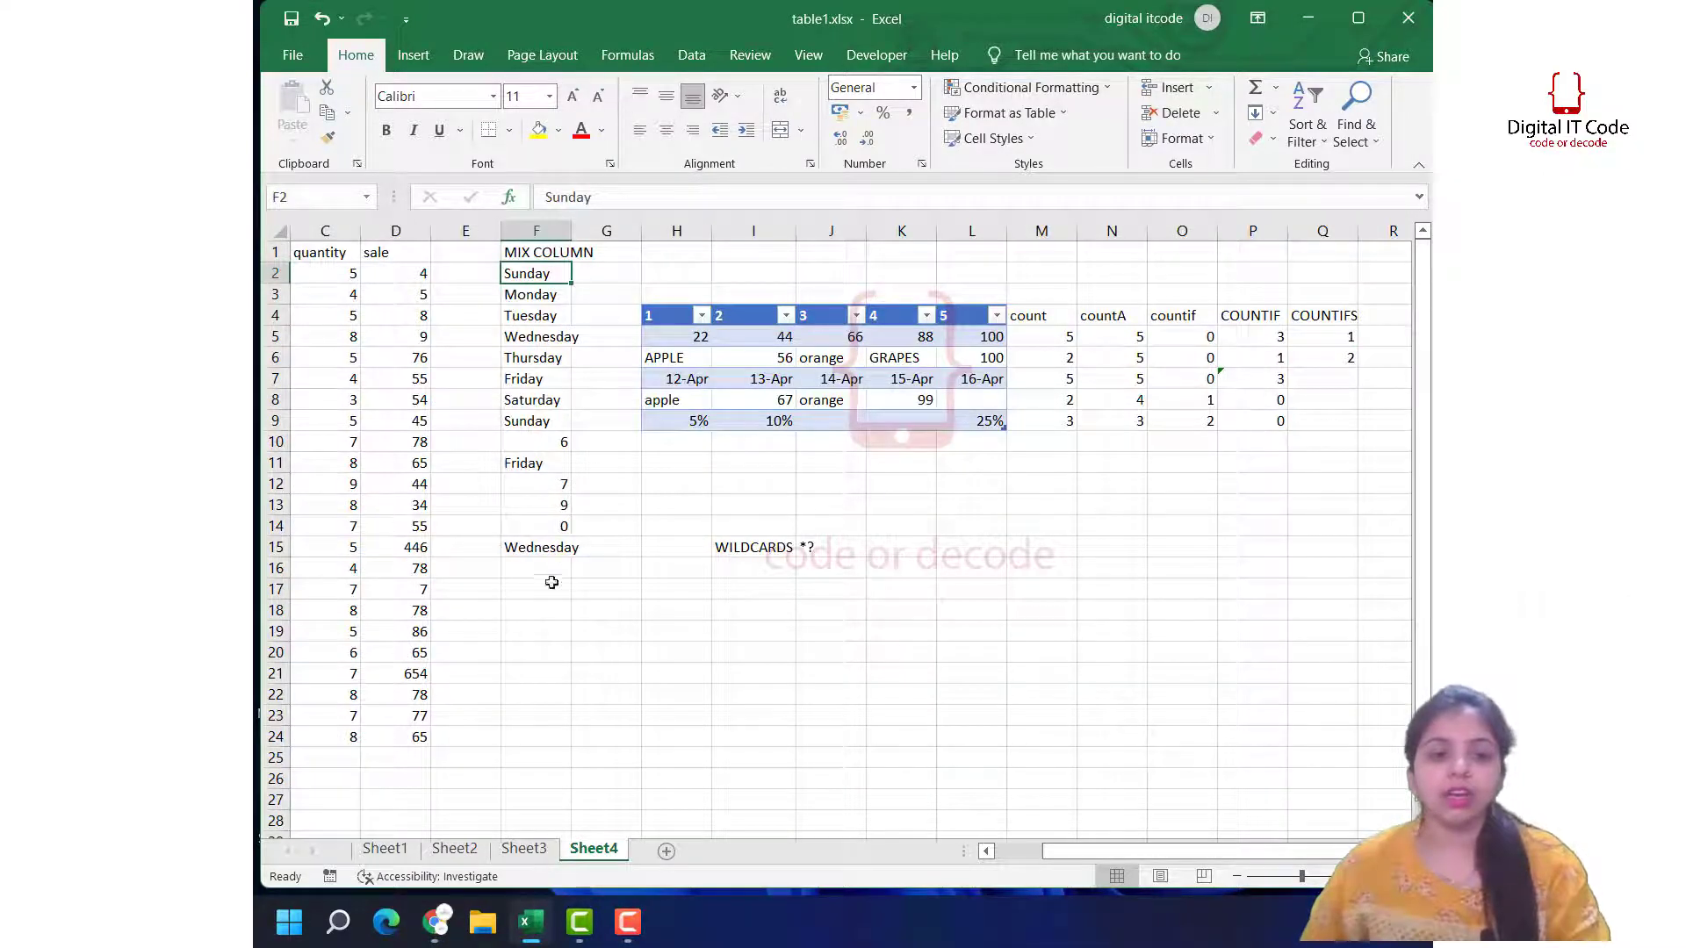
left_click(546, 444)
left_click(544, 568)
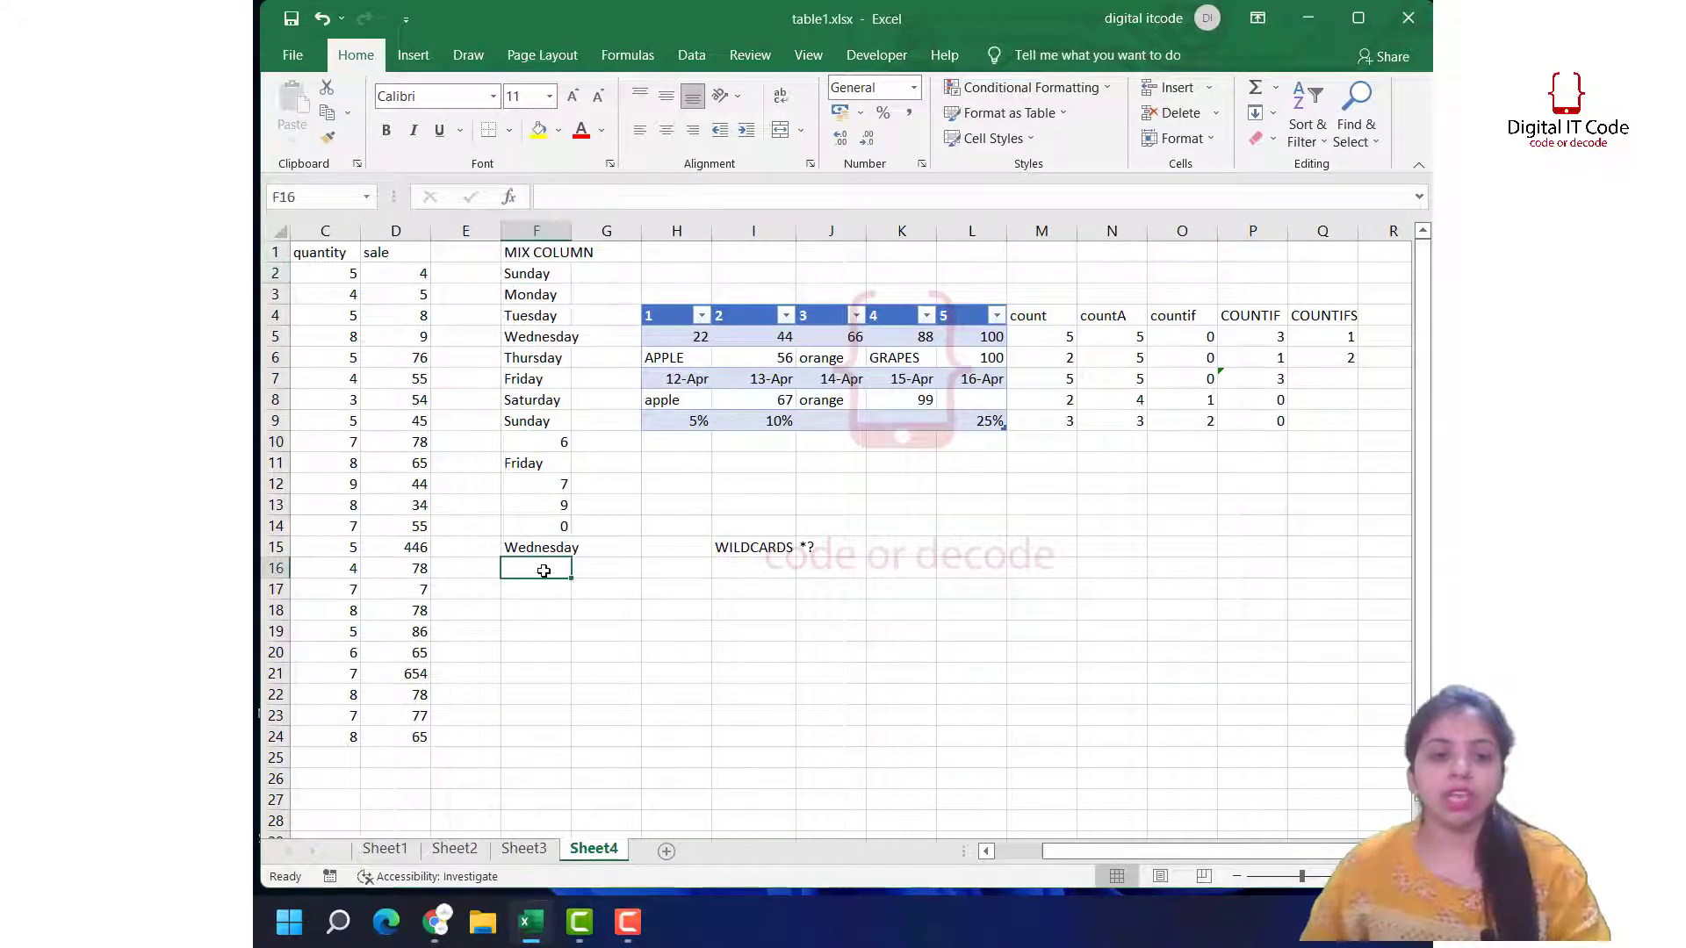
left_click(535, 315)
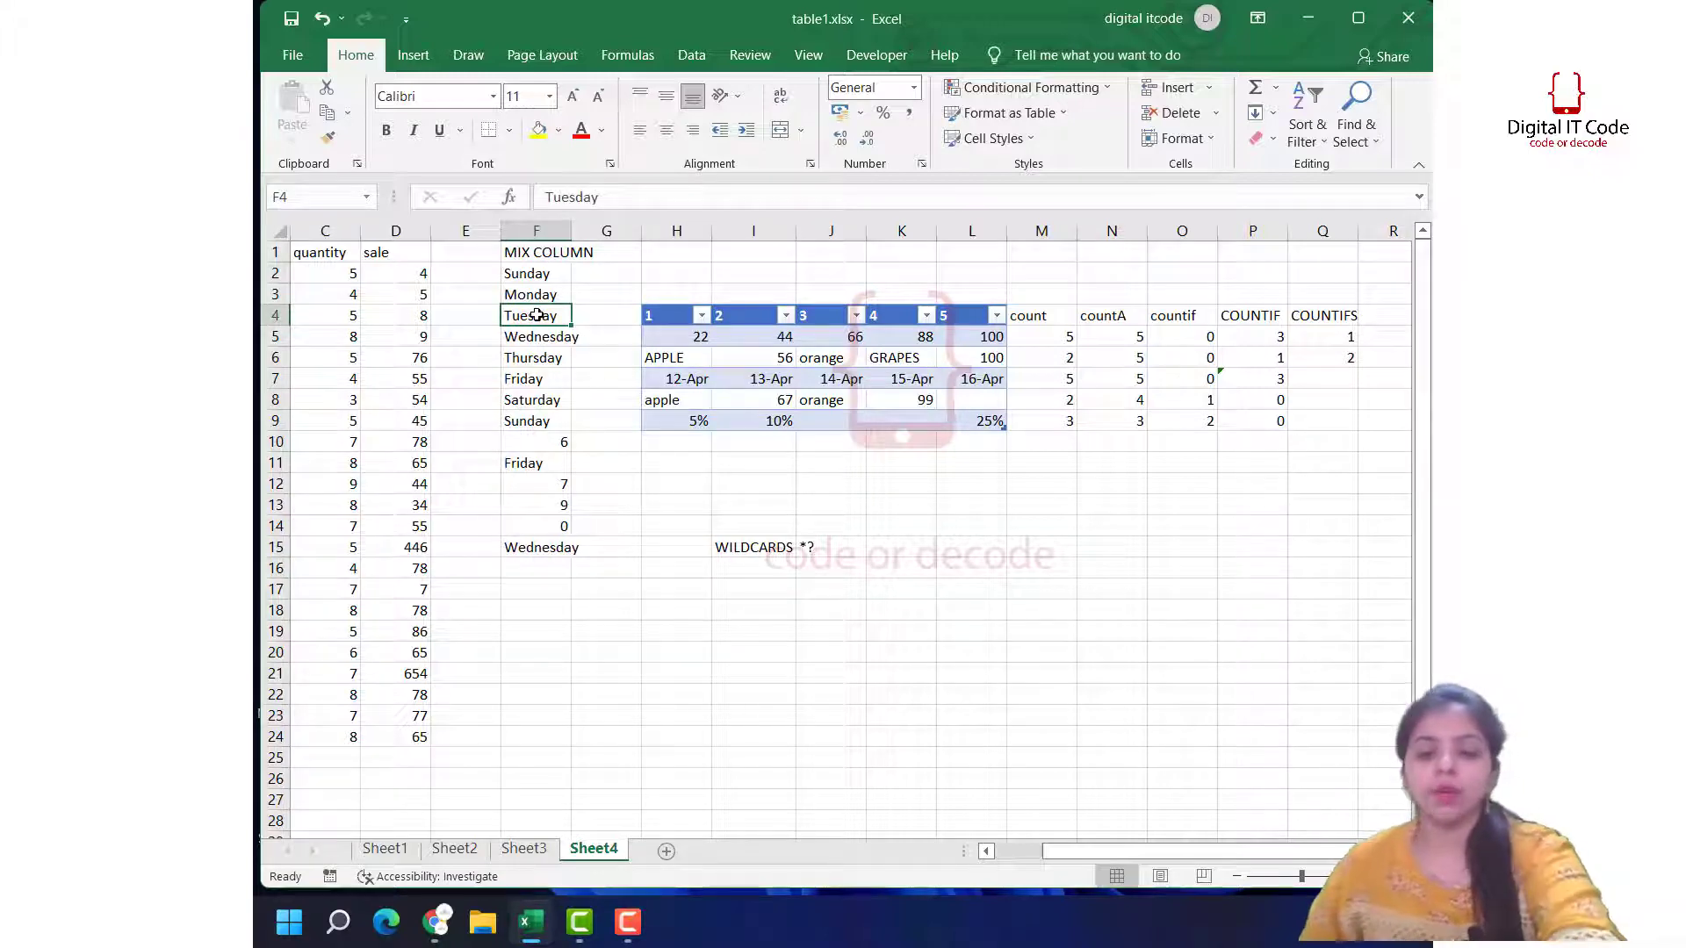
key("Delete")
left_click(549, 364)
left_click(537, 421)
type("\\")
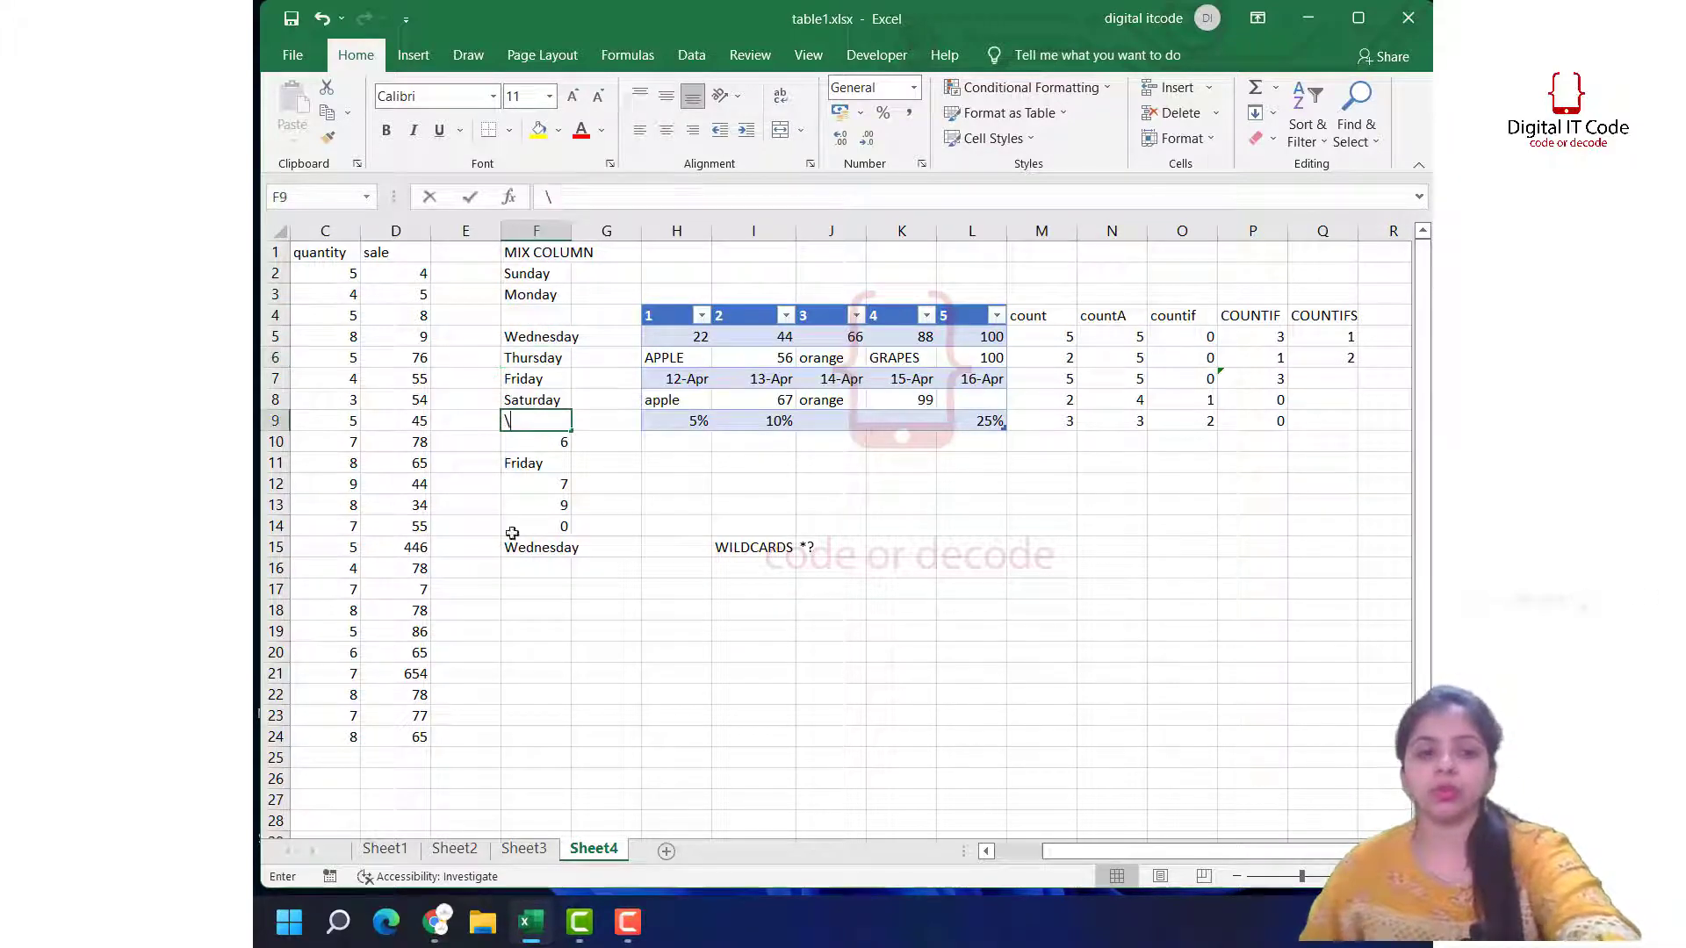
Step: Enter =COUNTBLANK(F2:F16) in F17 to count the empty cells of the MIX COLUMN list
left_click(544, 589)
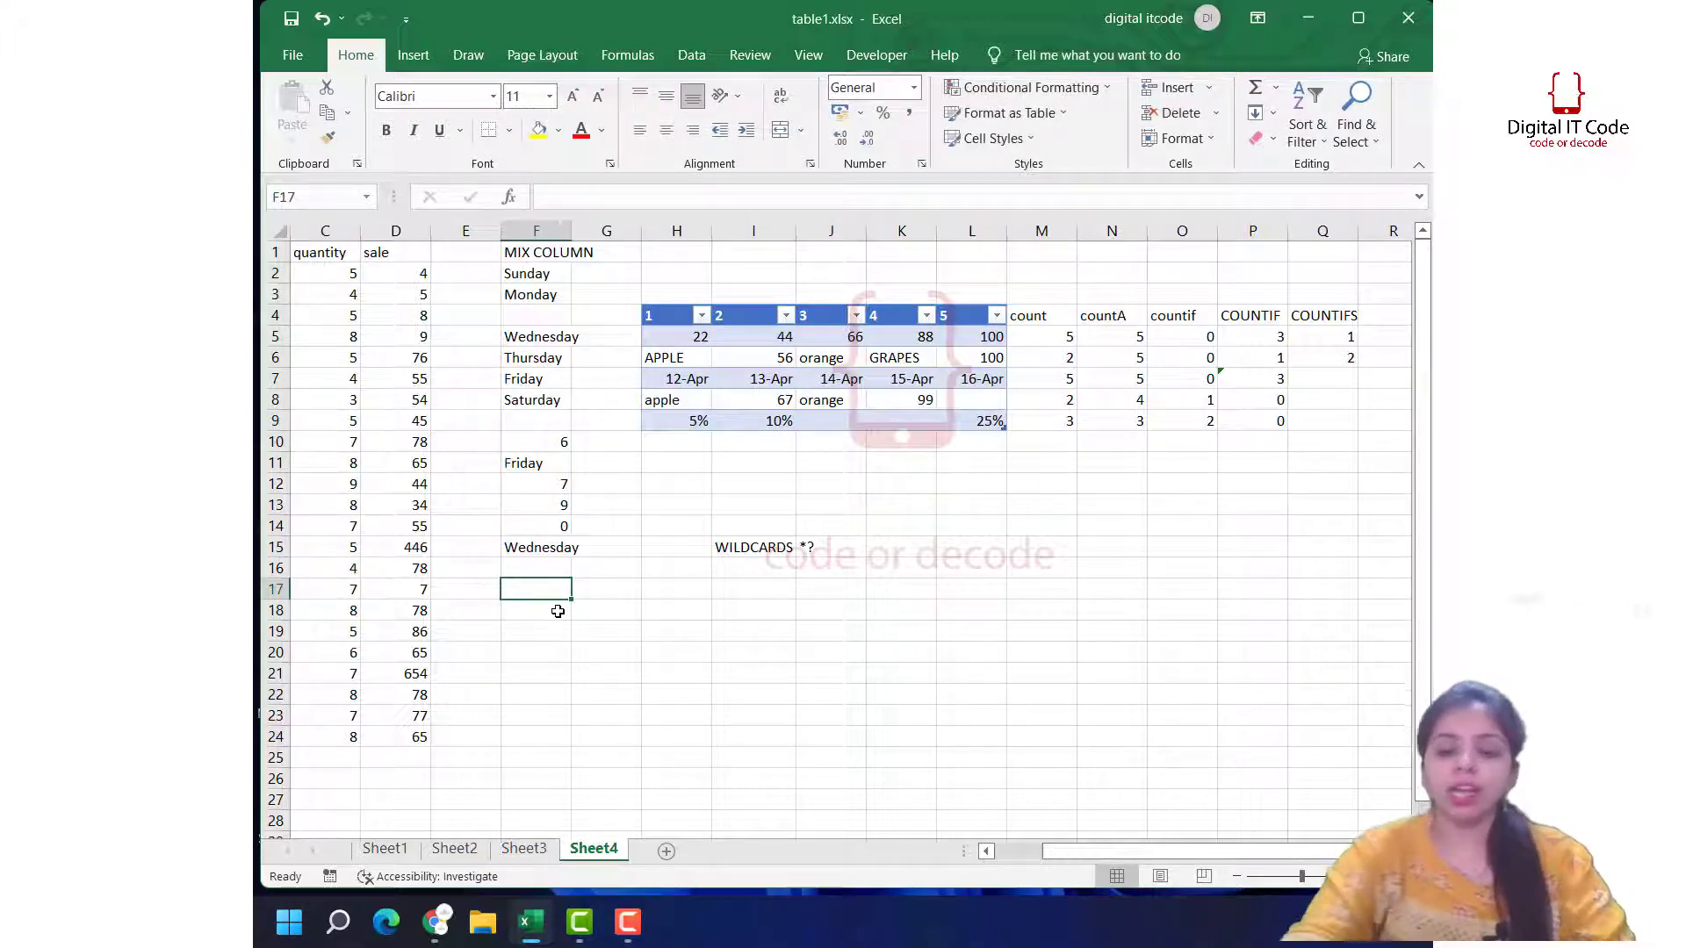
type("=countBlank")
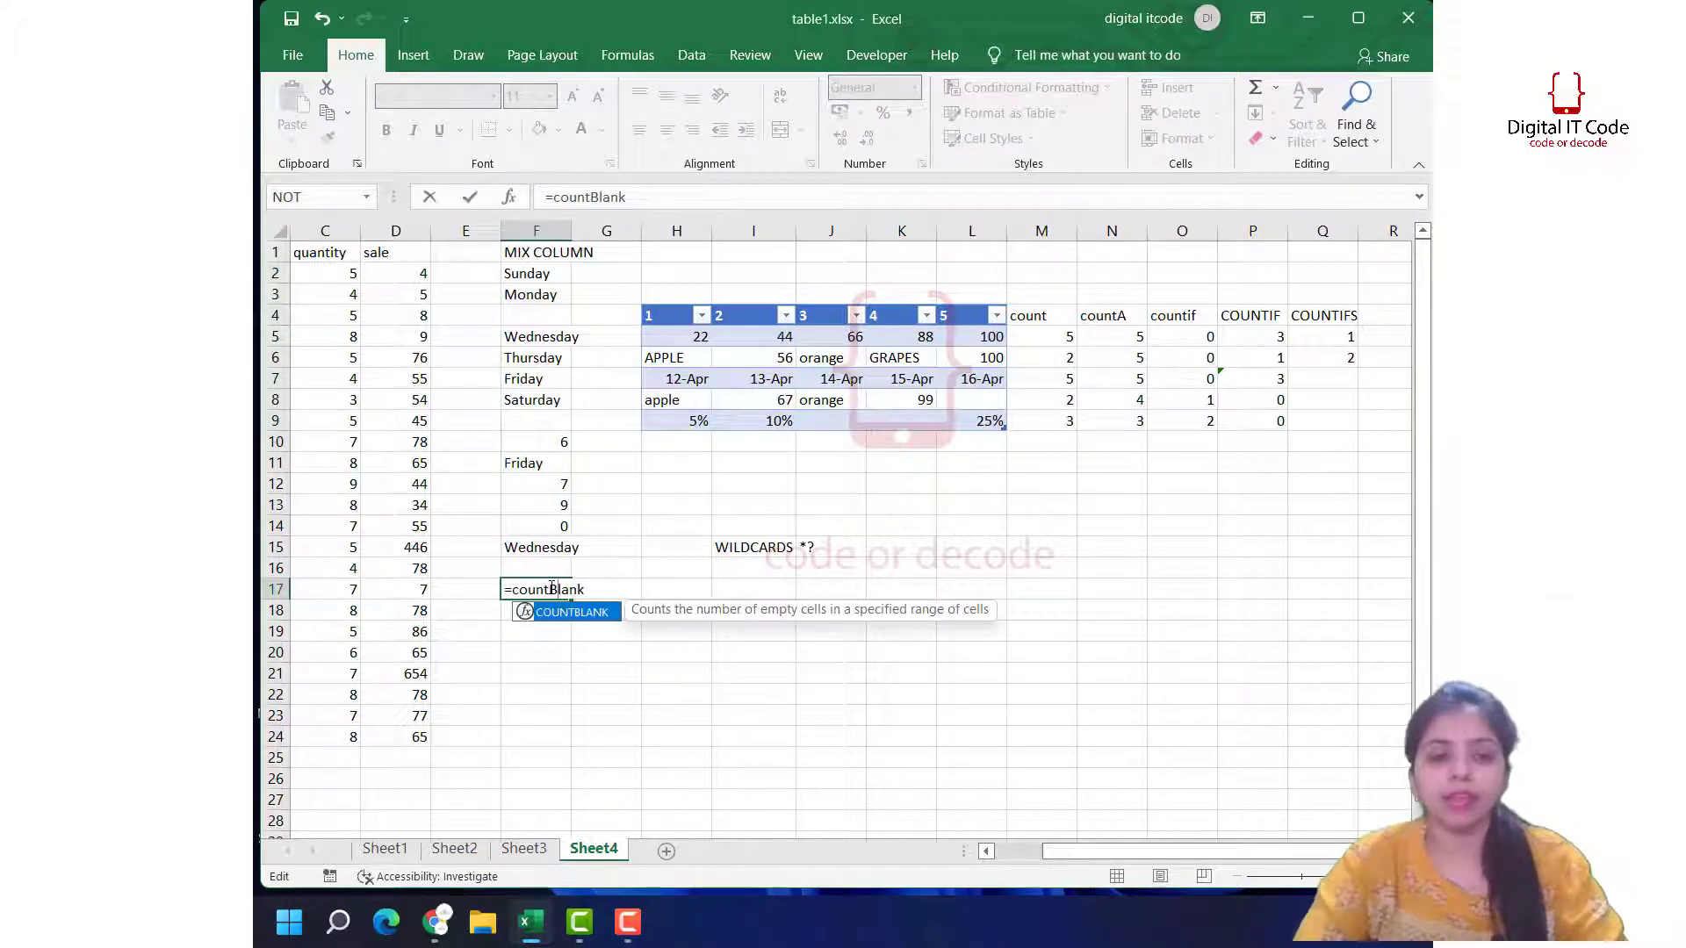
left_click(552, 589)
double_click(555, 611)
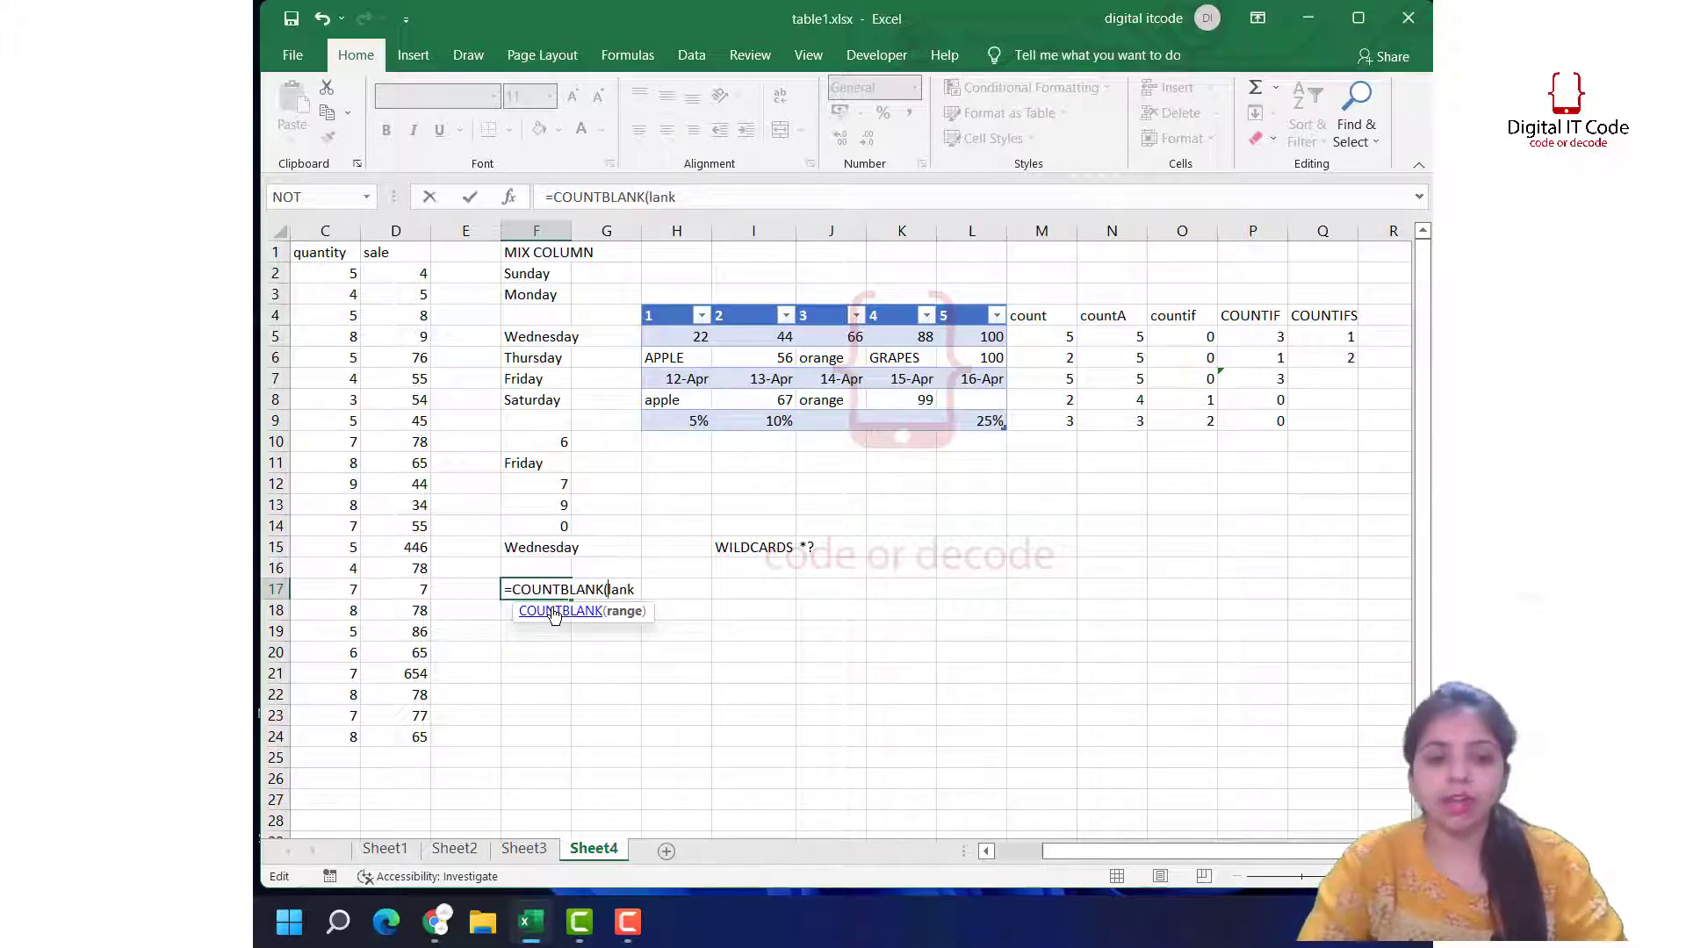
key("Delete")
key("Delete")
key("Delete")
key("Delete")
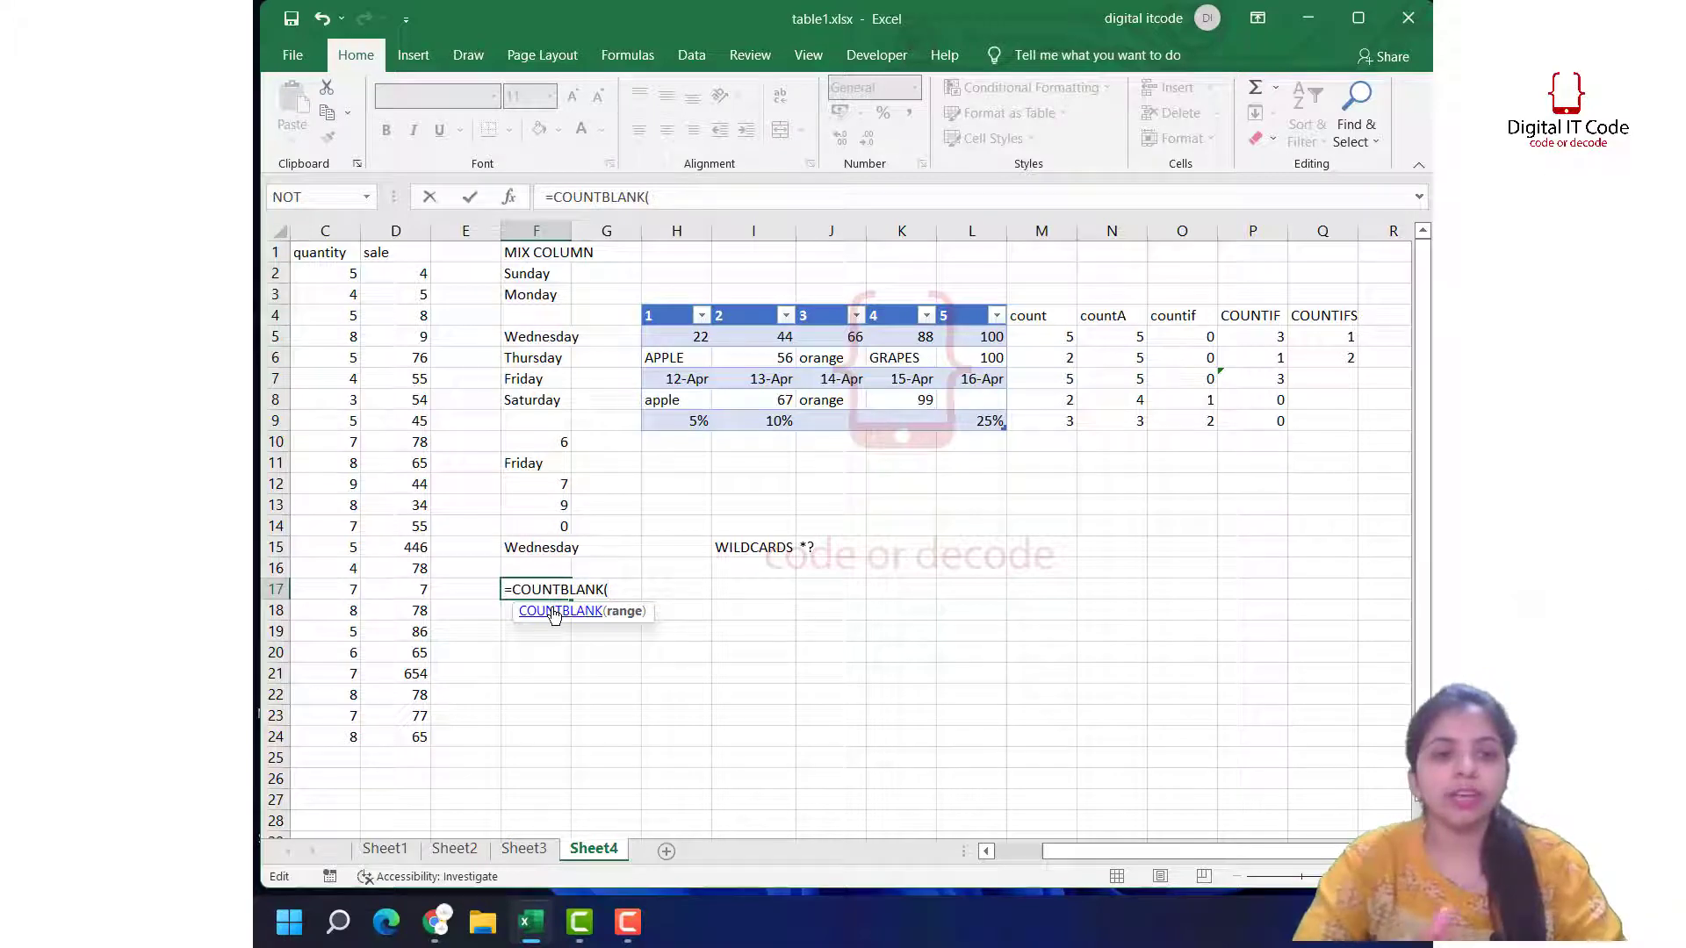
type("f2:")
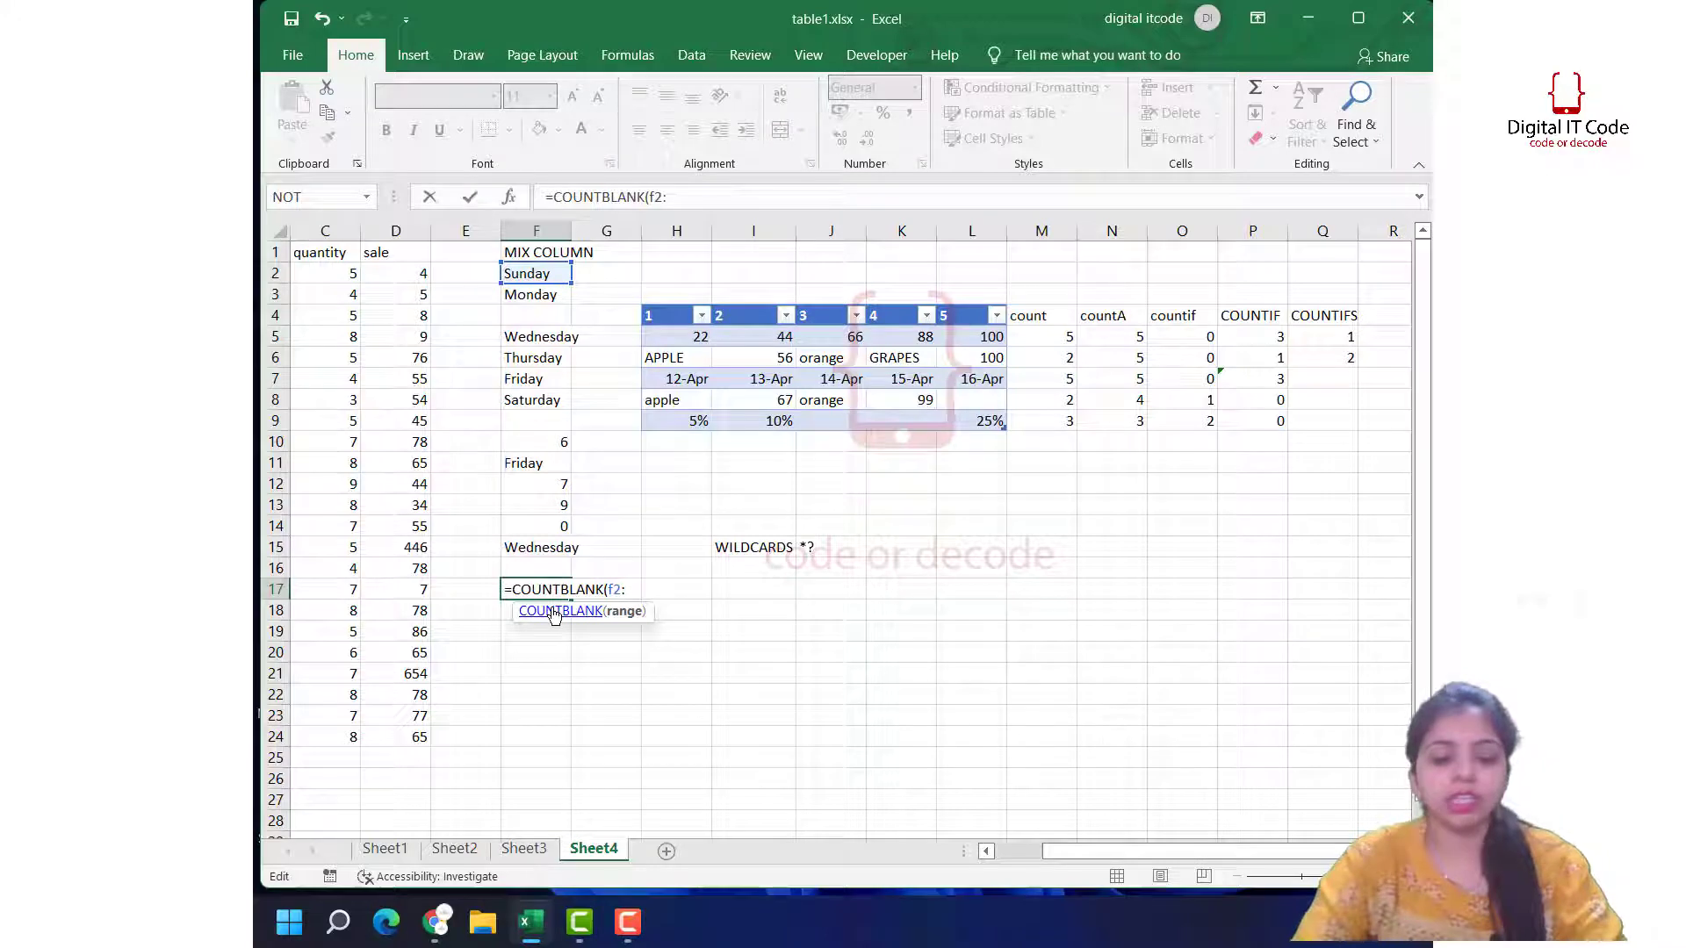
type("f16")
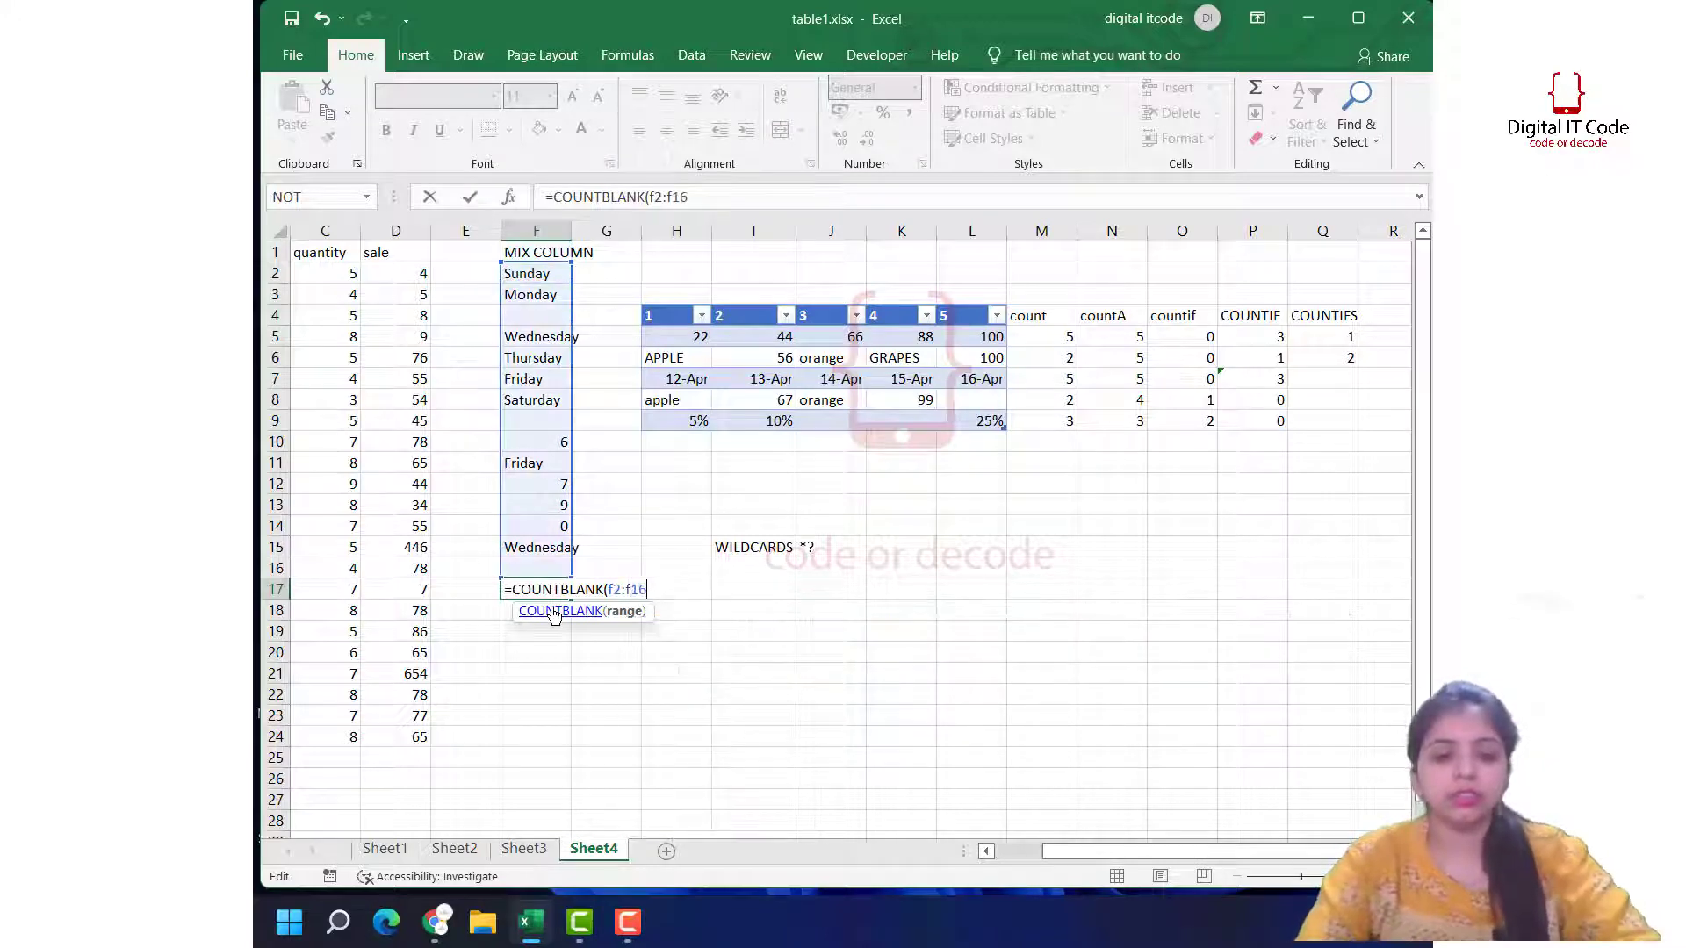
type(")")
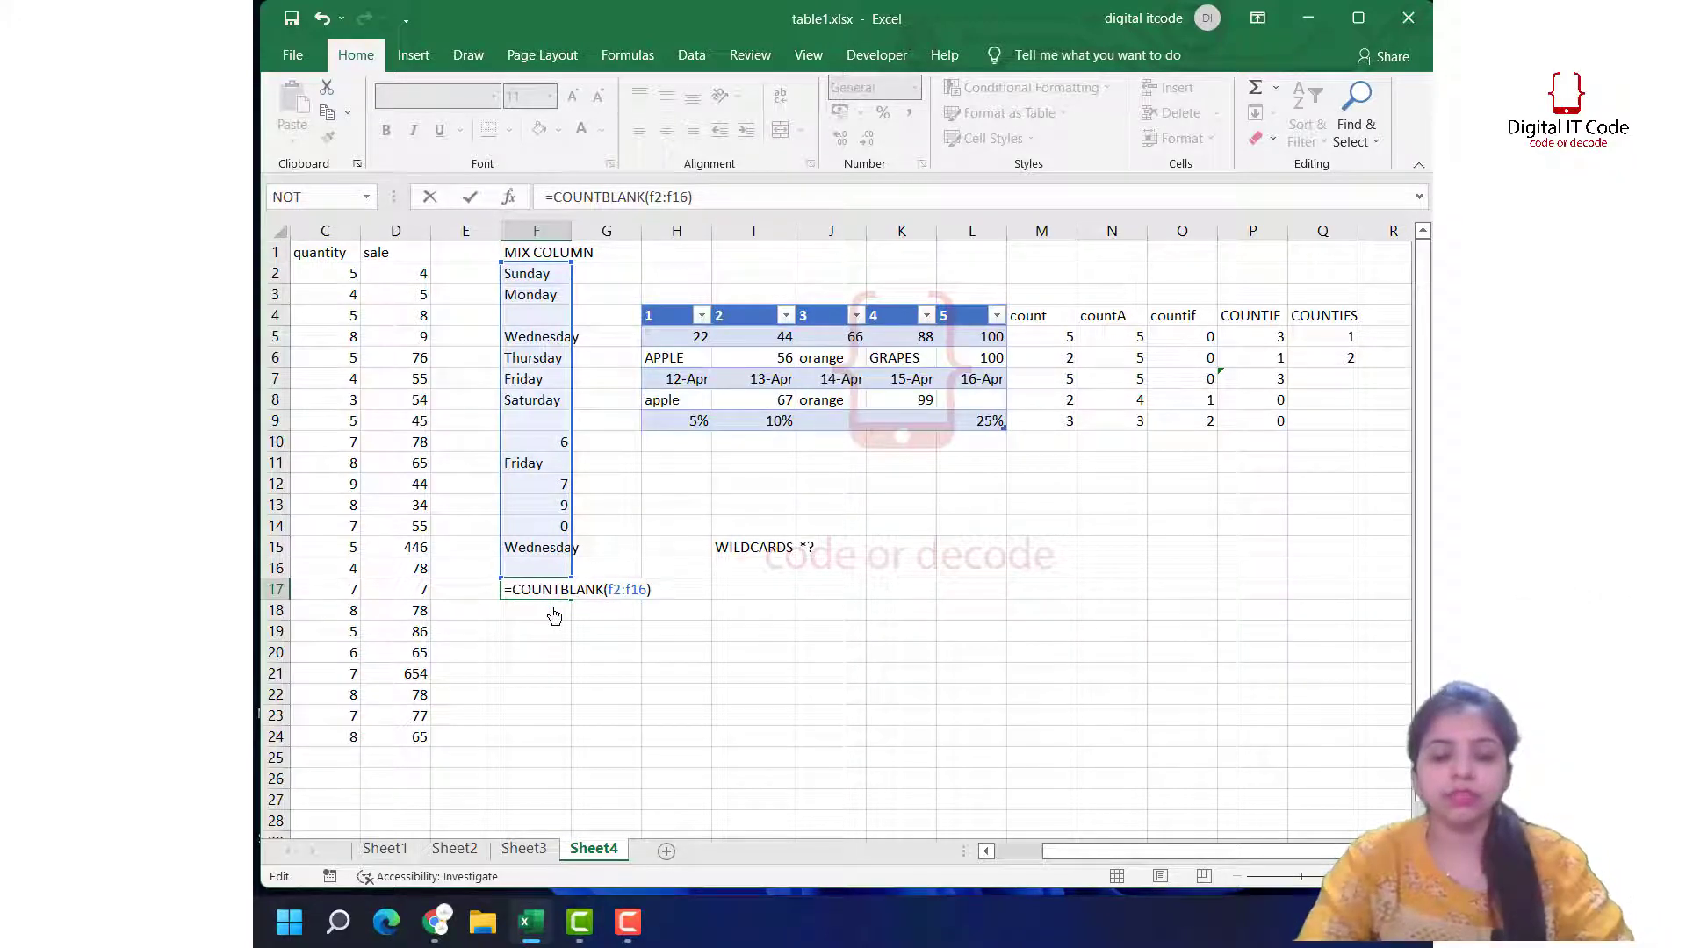
key("Return")
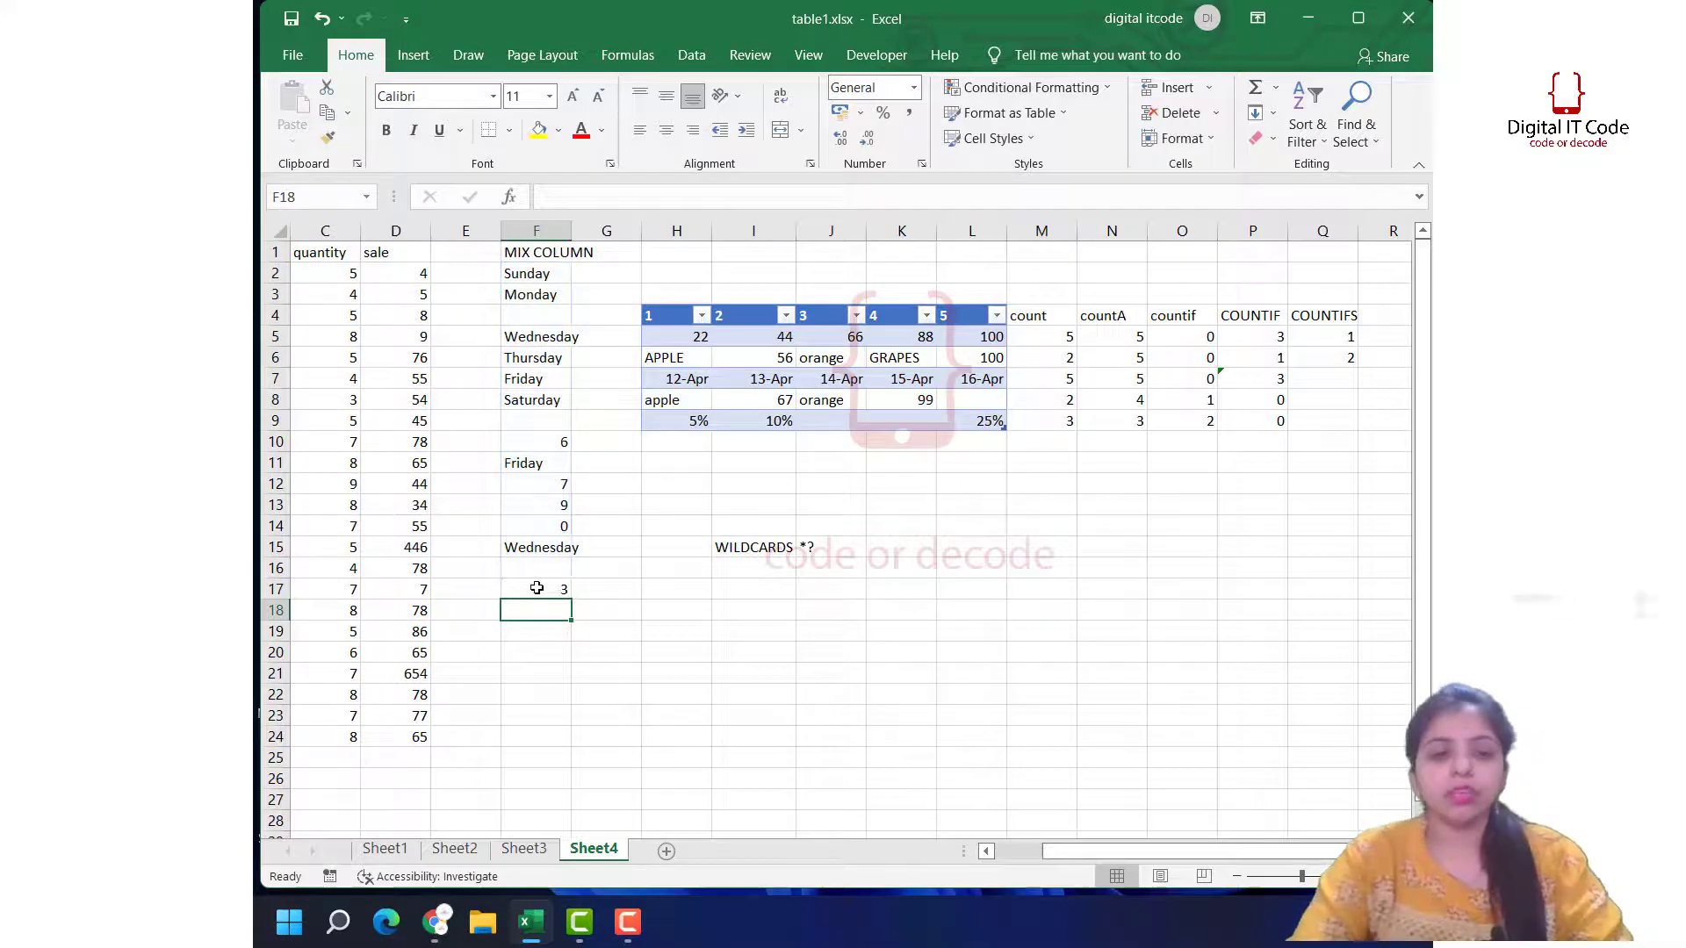
Step: Review the COUNTBLANK formula in F17 and the function list on Sheet2, then return to Sheet4
left_click(536, 589)
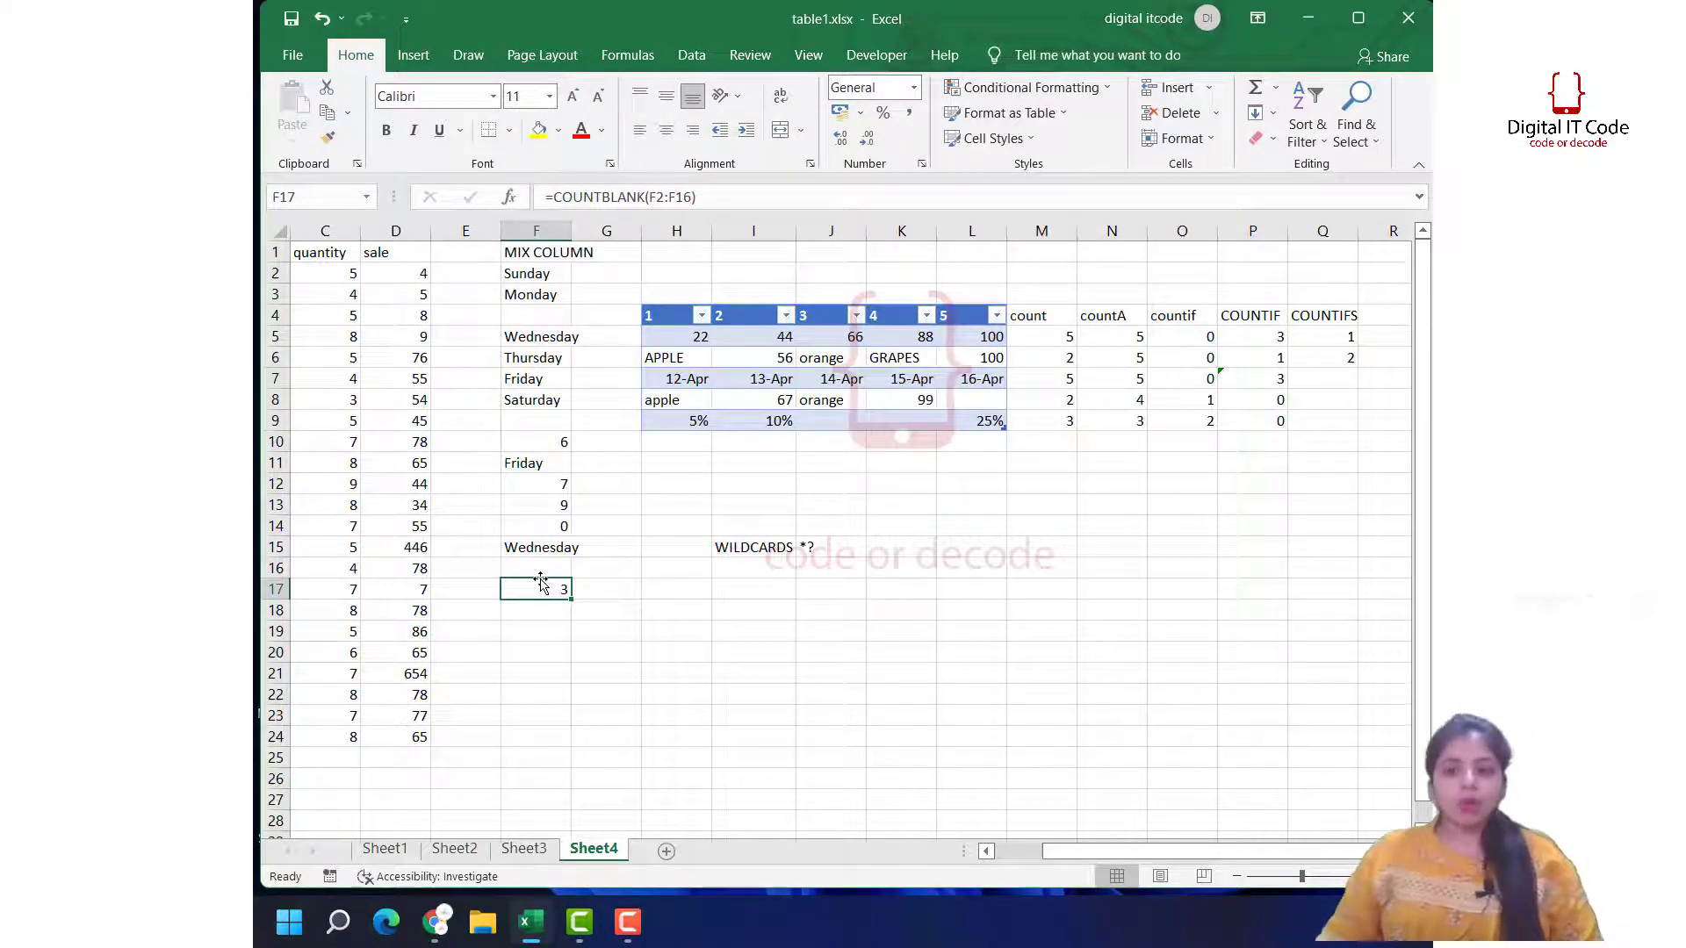
left_click(524, 850)
left_click(454, 849)
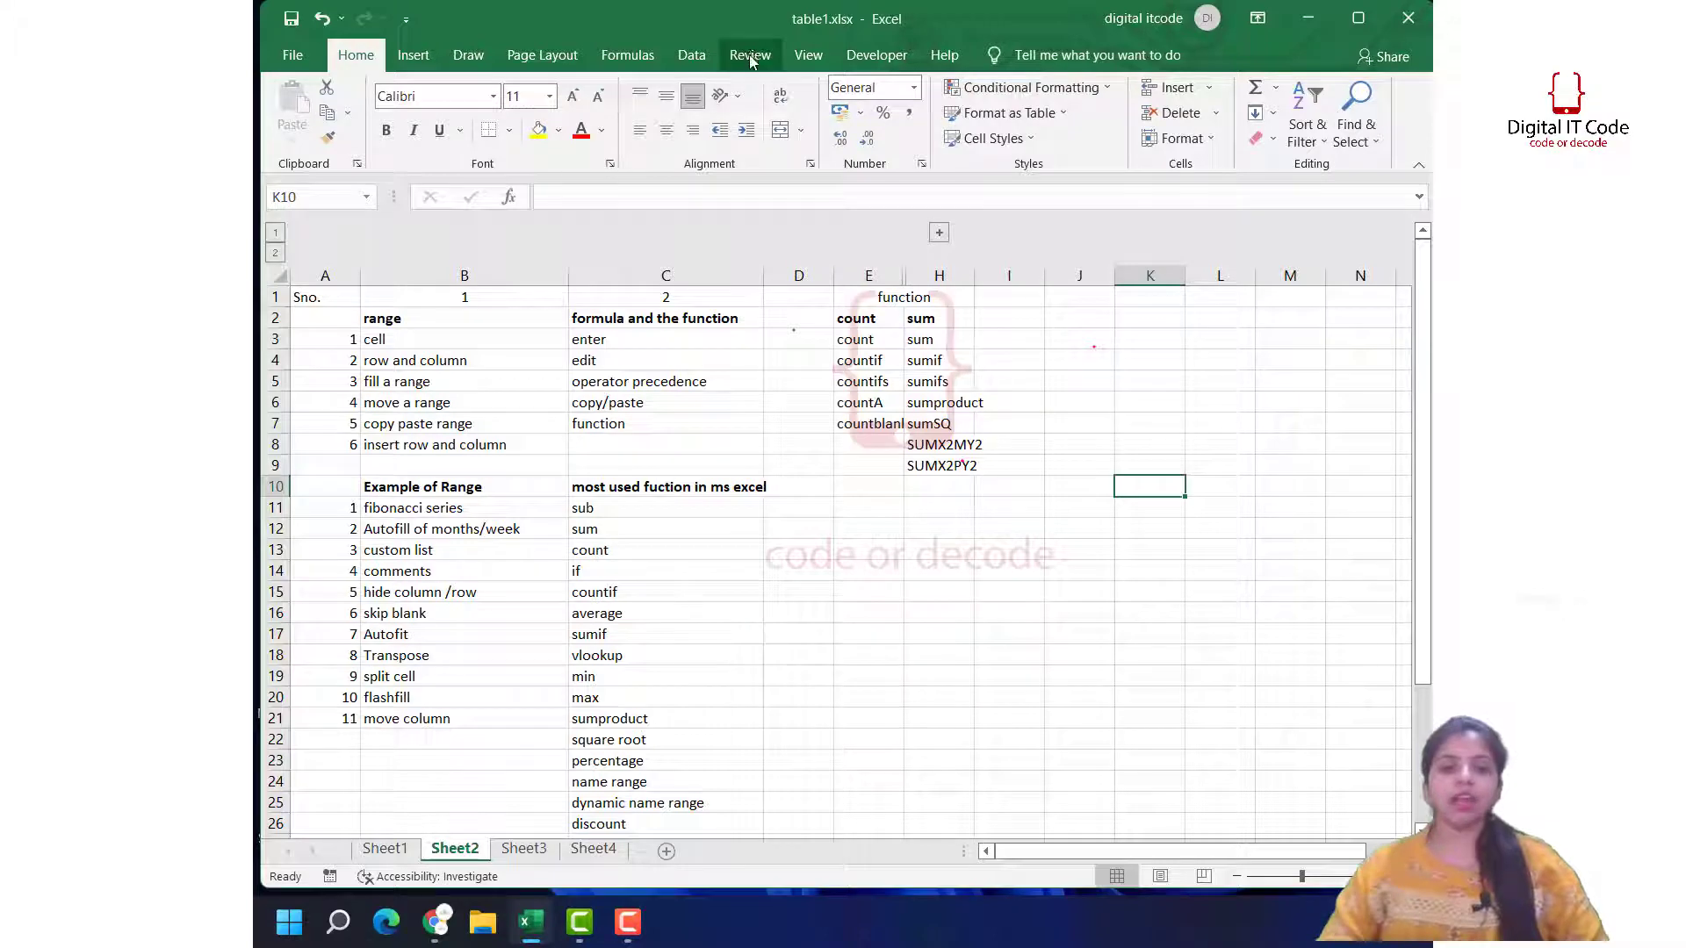
left_click(605, 844)
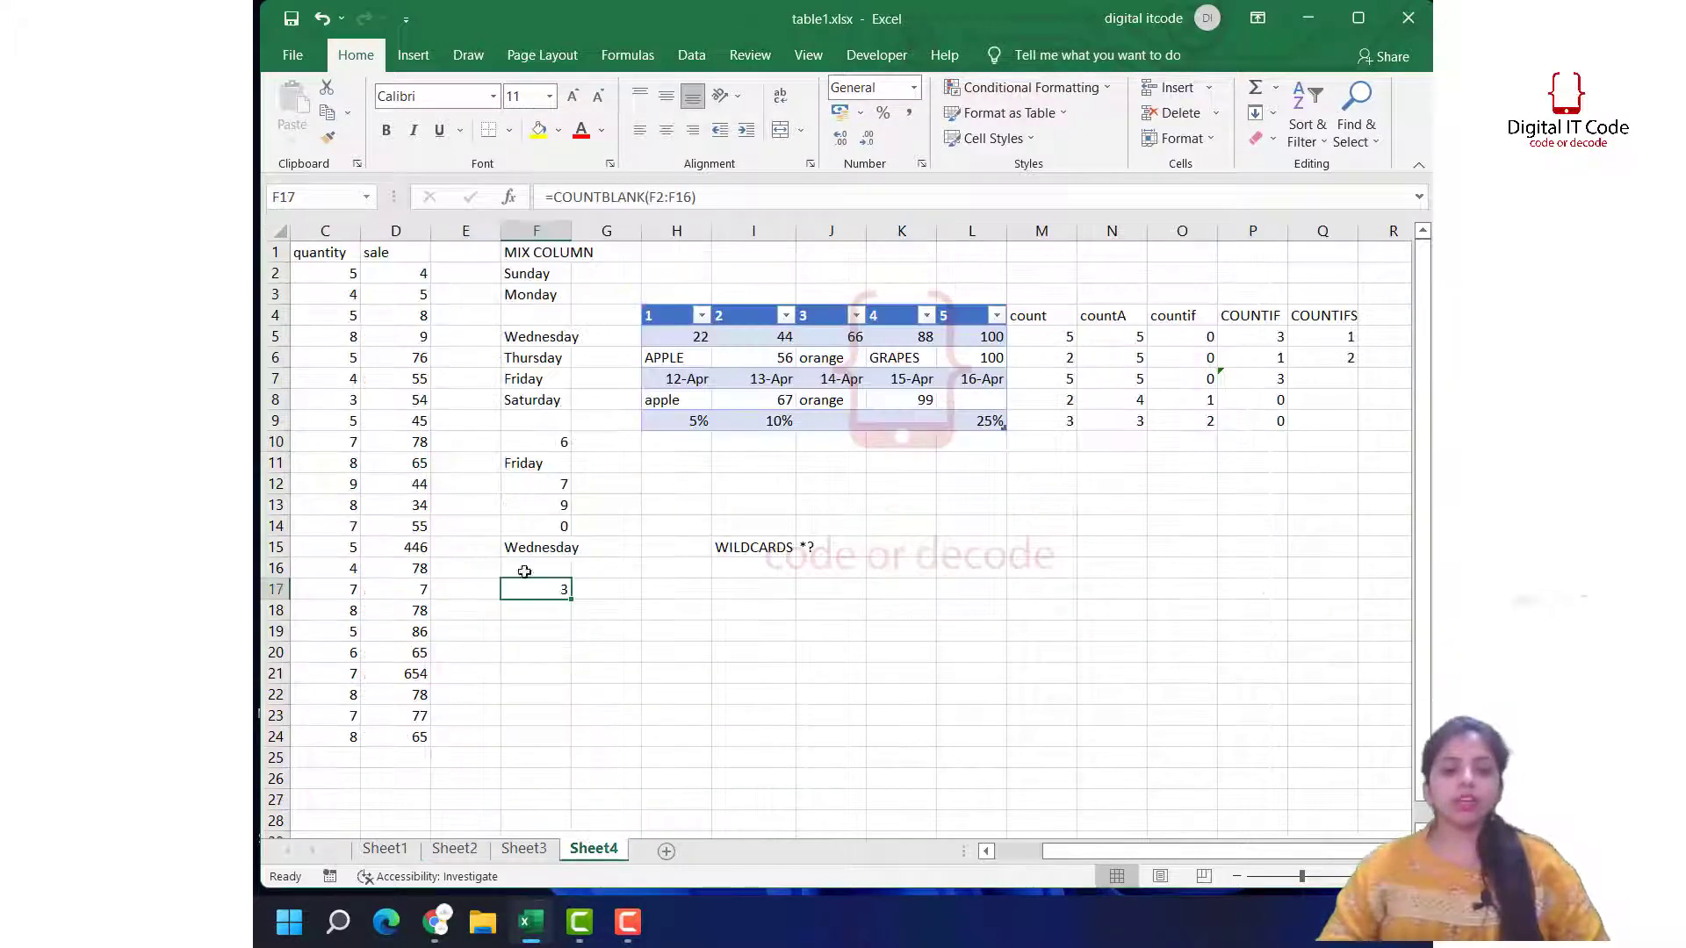
Step: Enter =COUNTA(F2:F17) in F18 to count the non-empty cells of the MIX COLUMN list
left_click(530, 608)
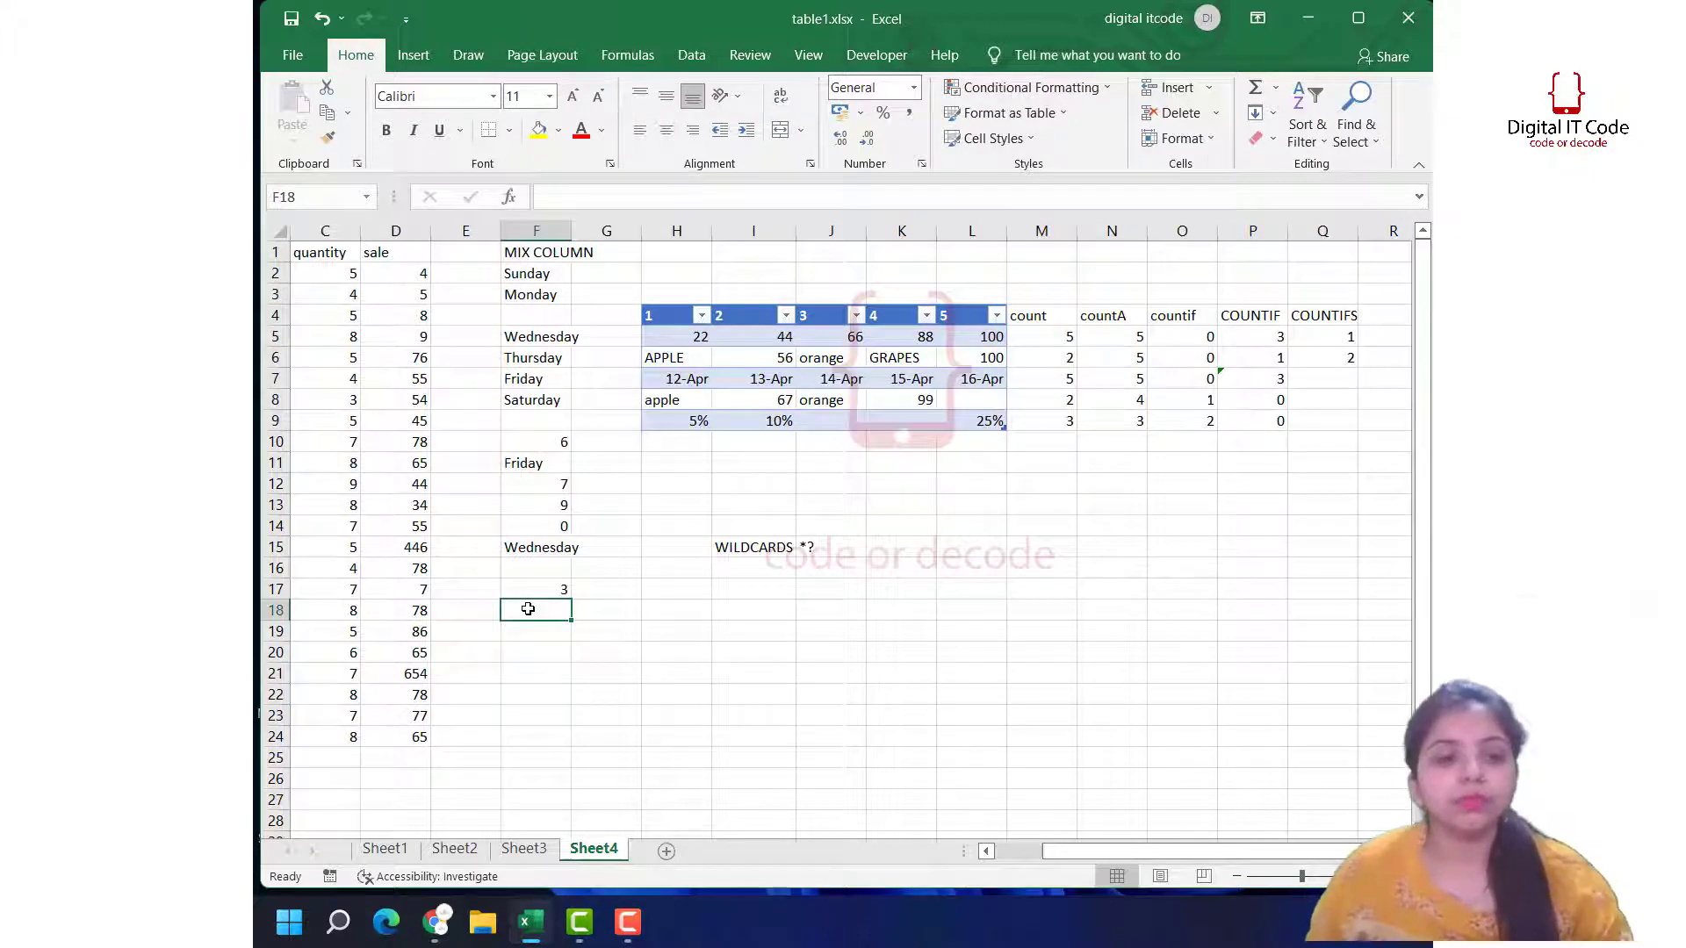
type("=")
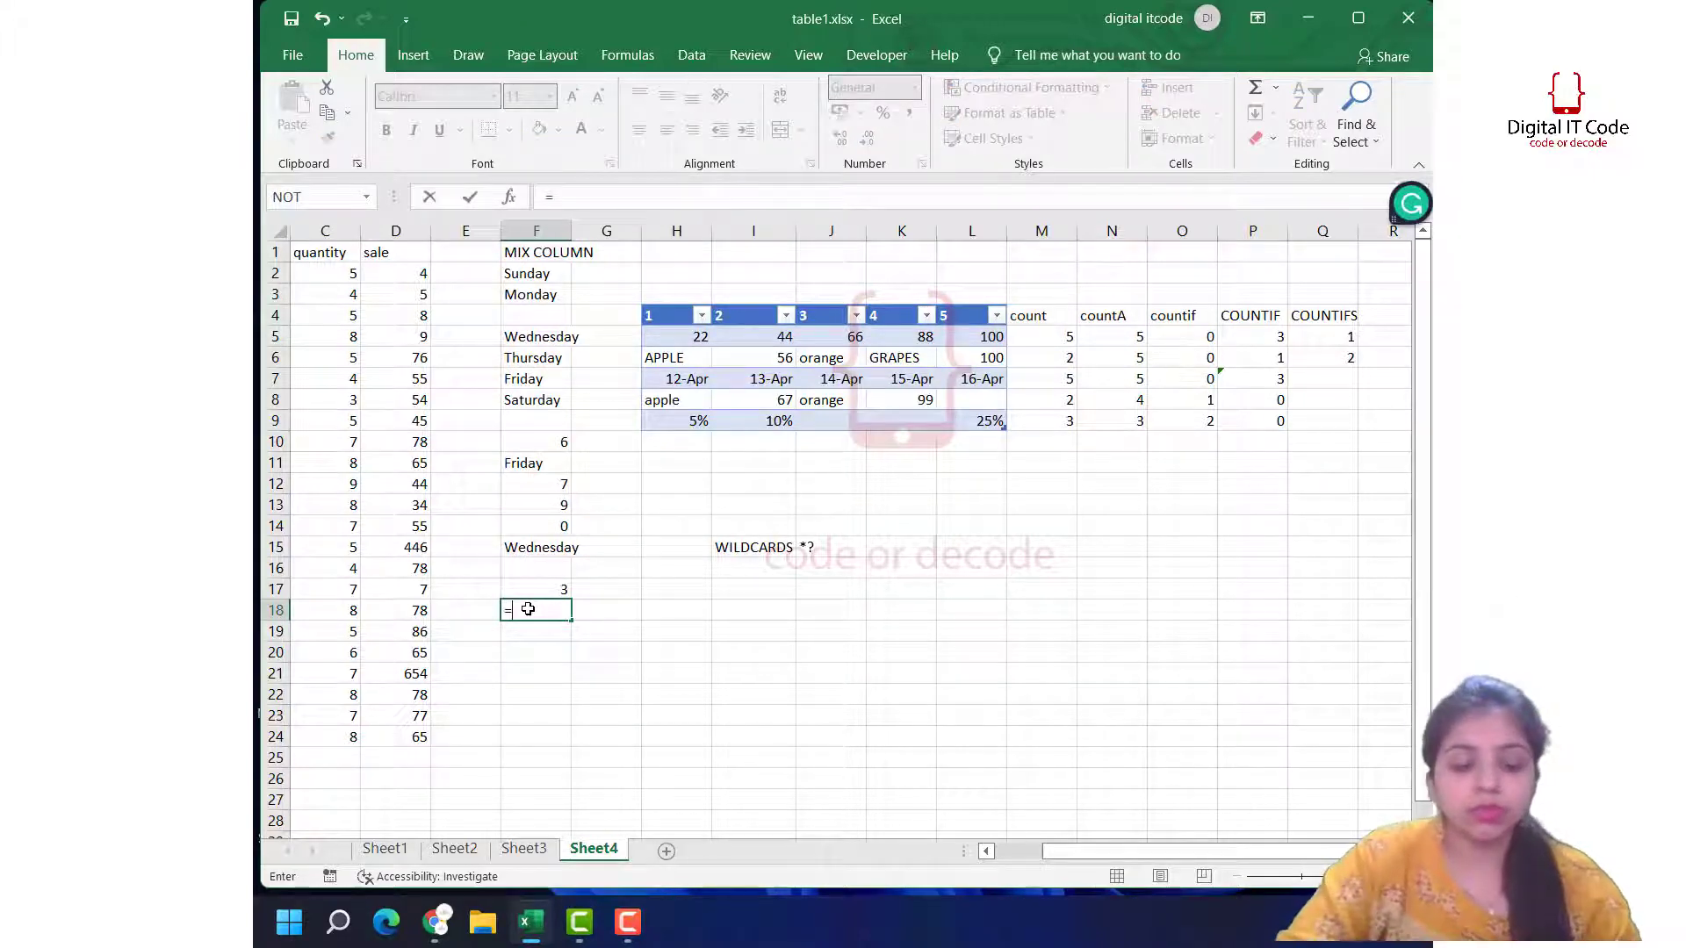
type("COI")
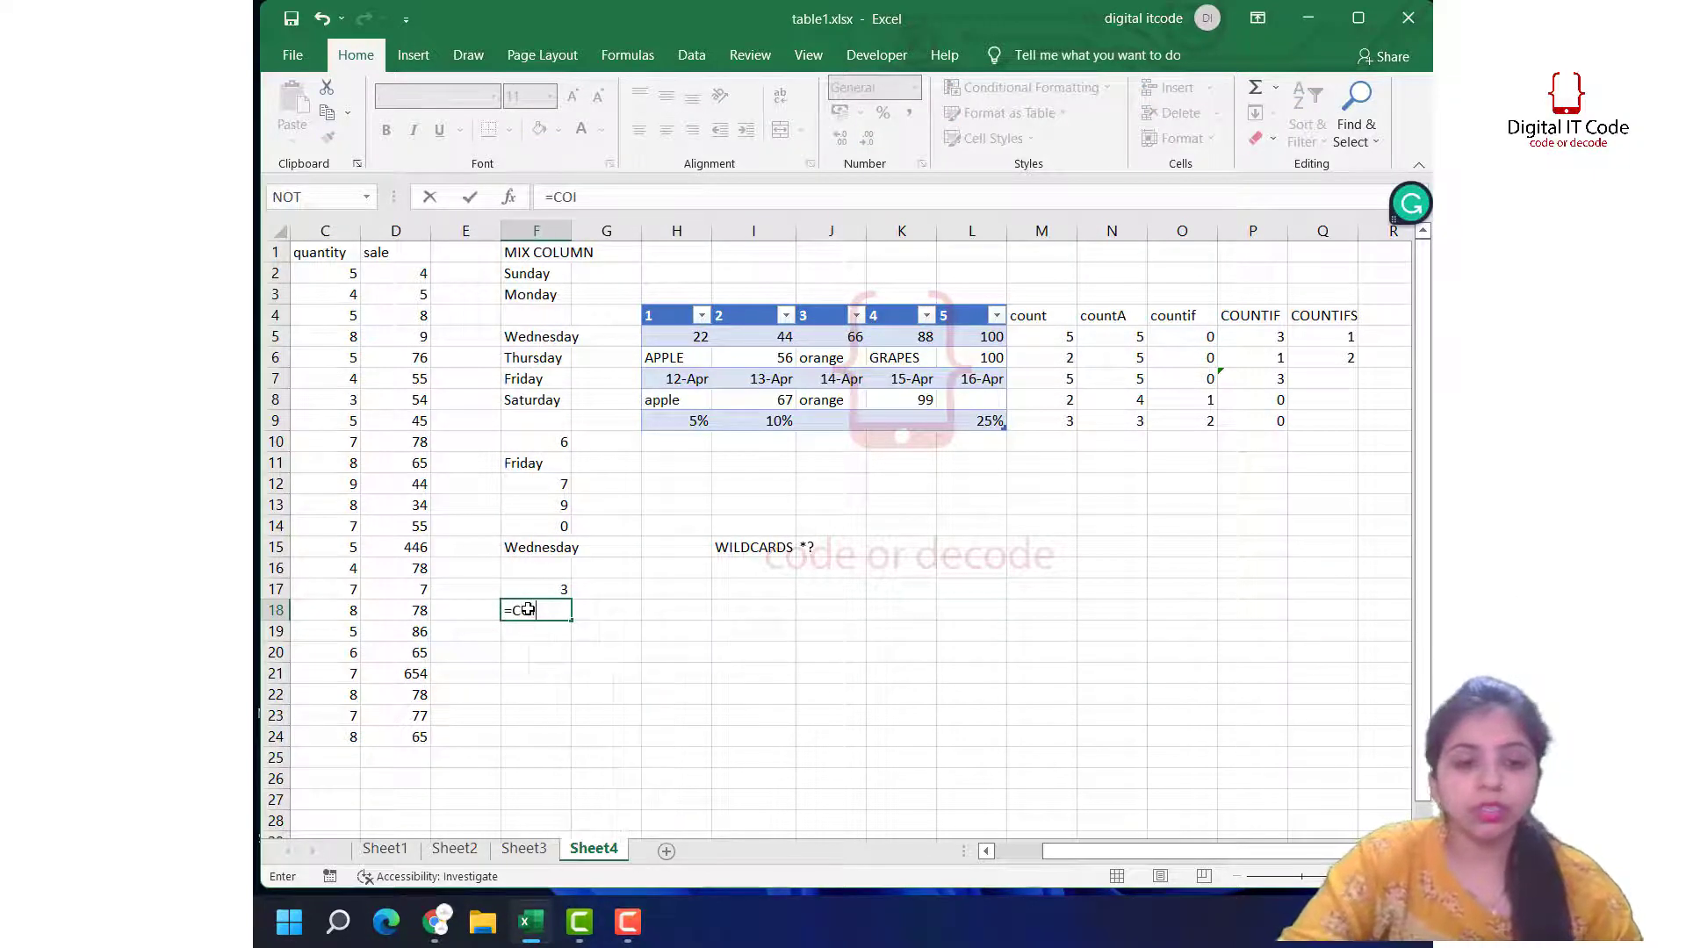
key("BackSpace")
type("UNT")
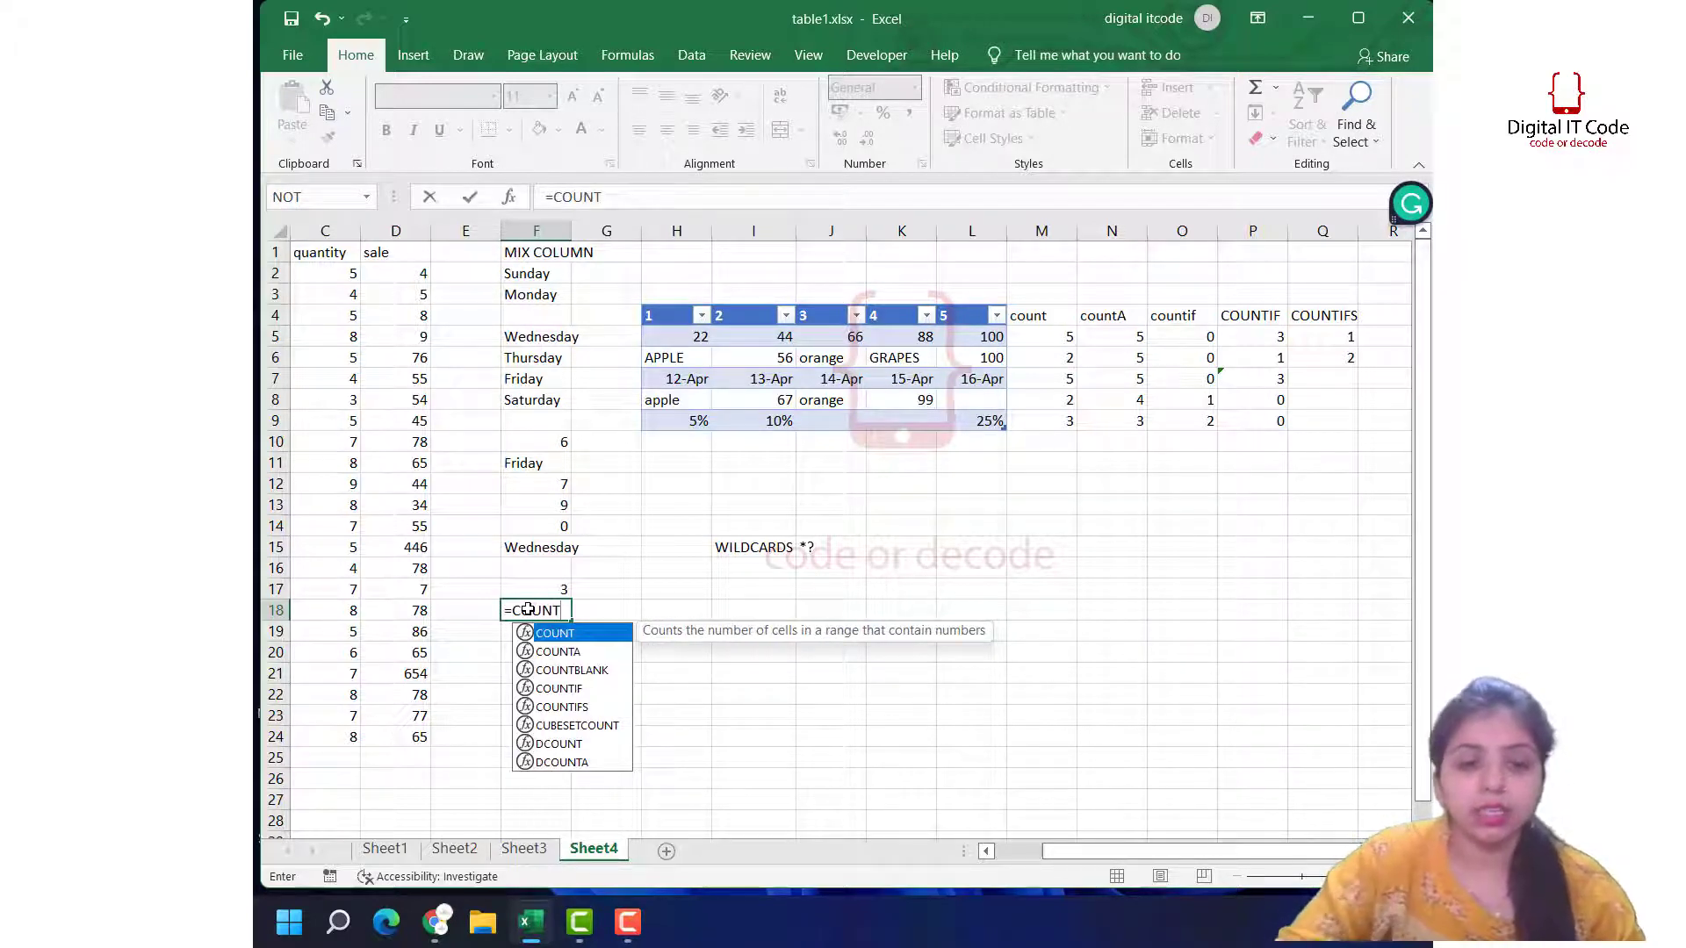
key("Down")
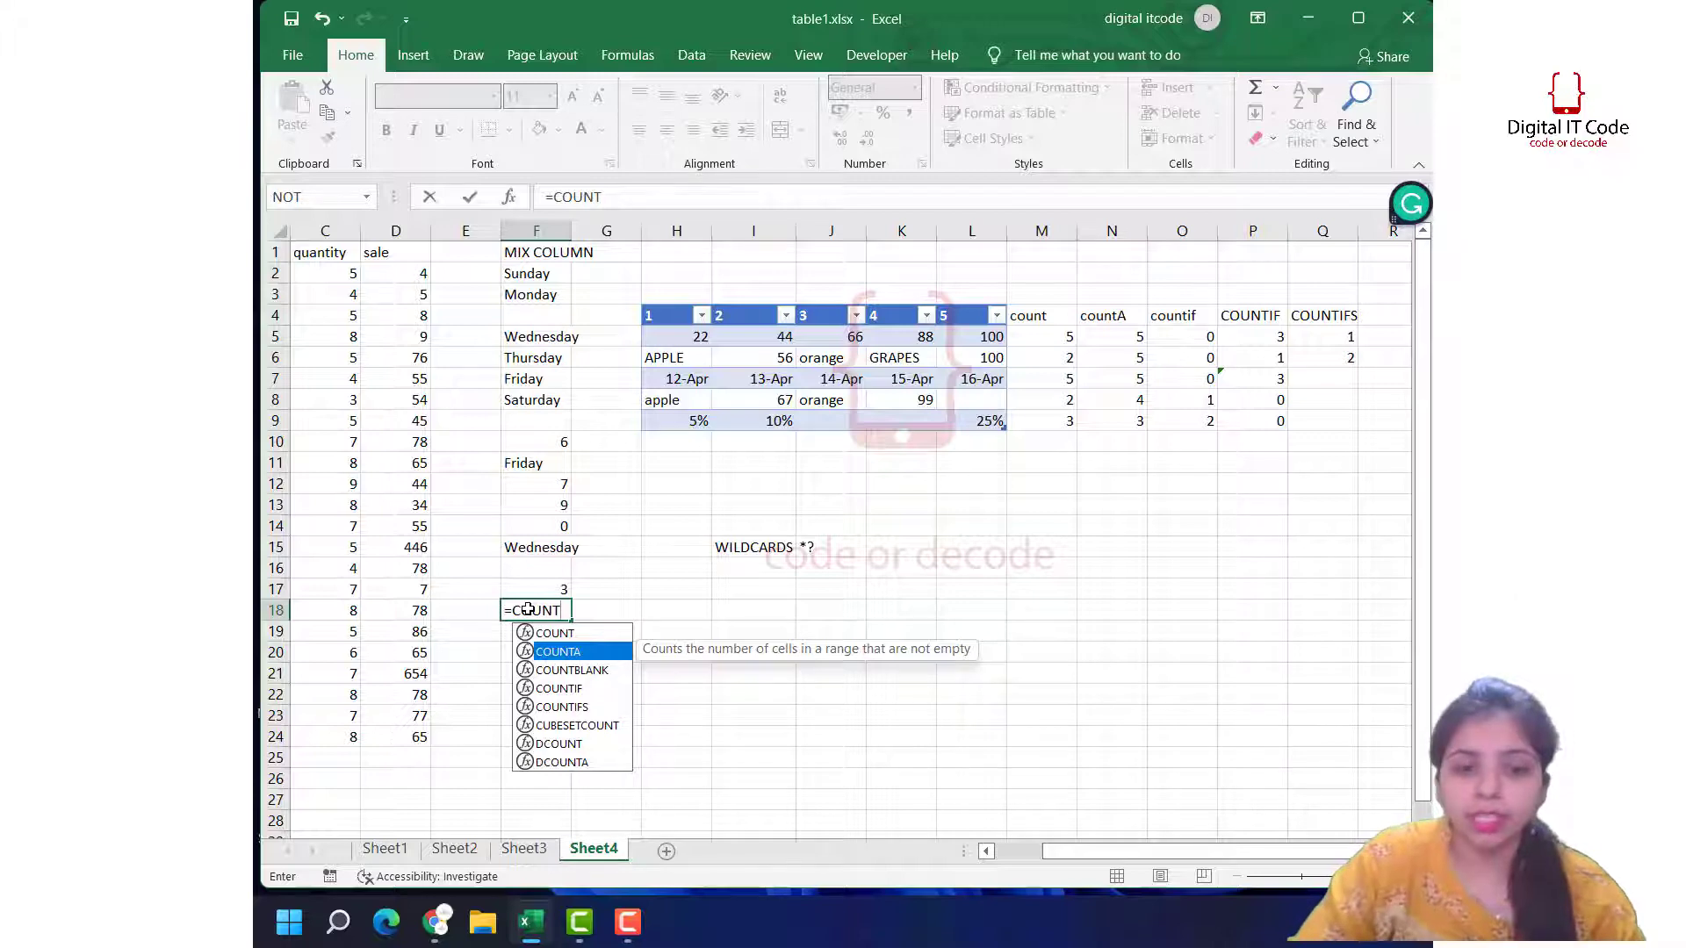
key("Escape")
type("A(")
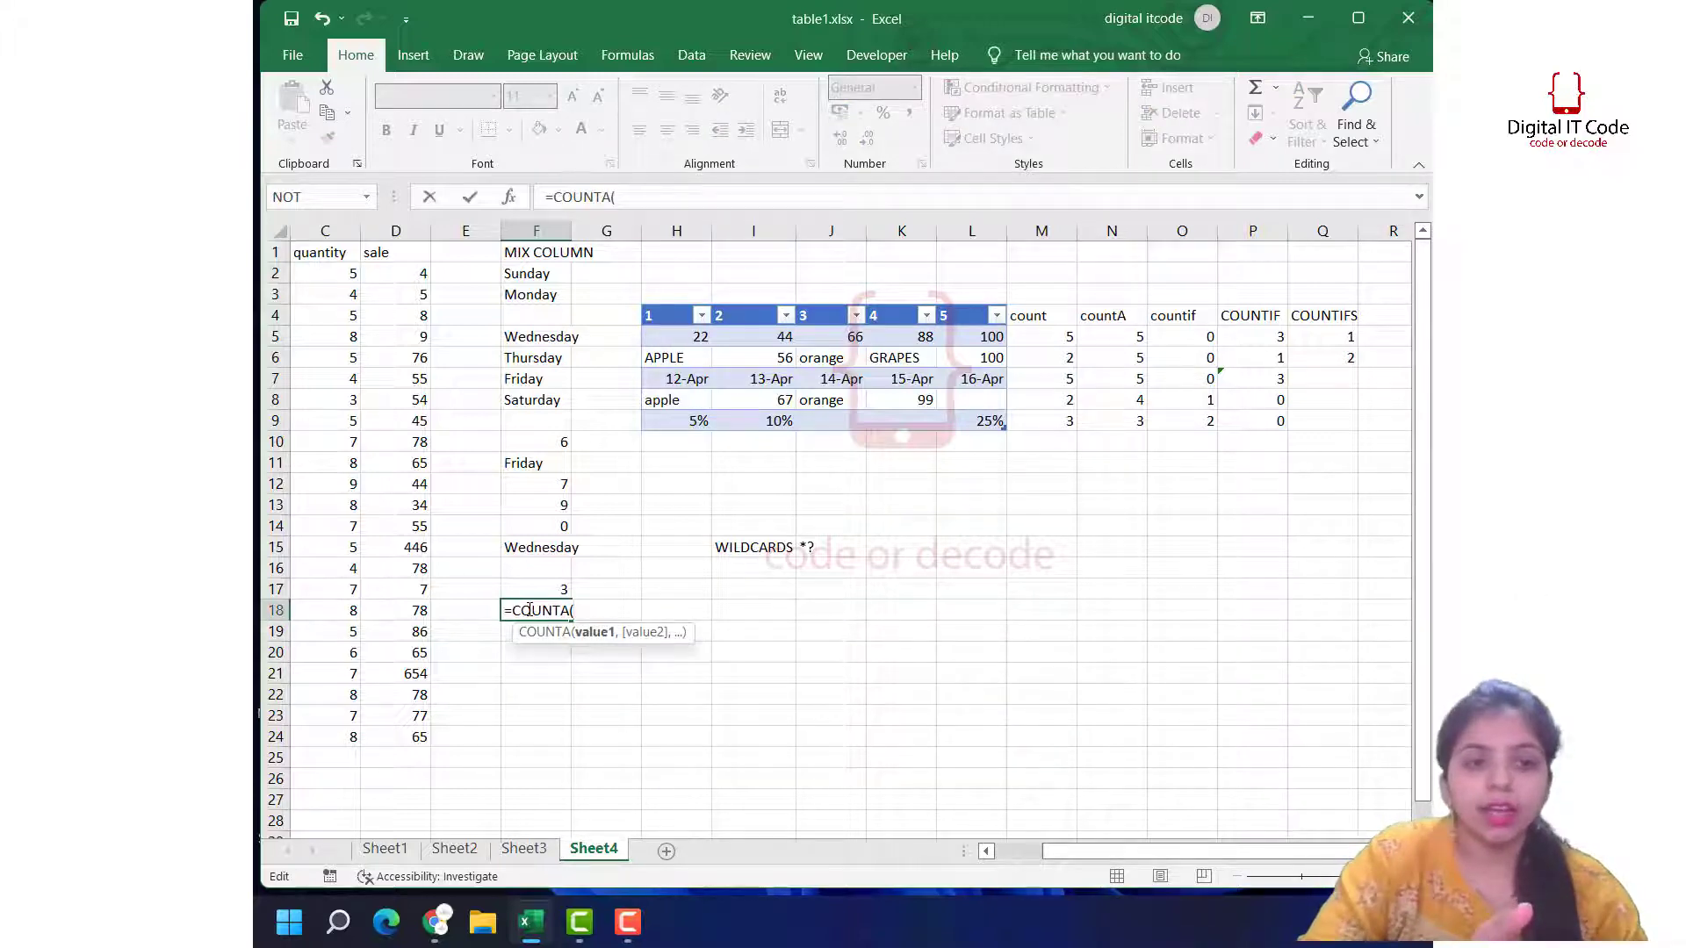
type("F")
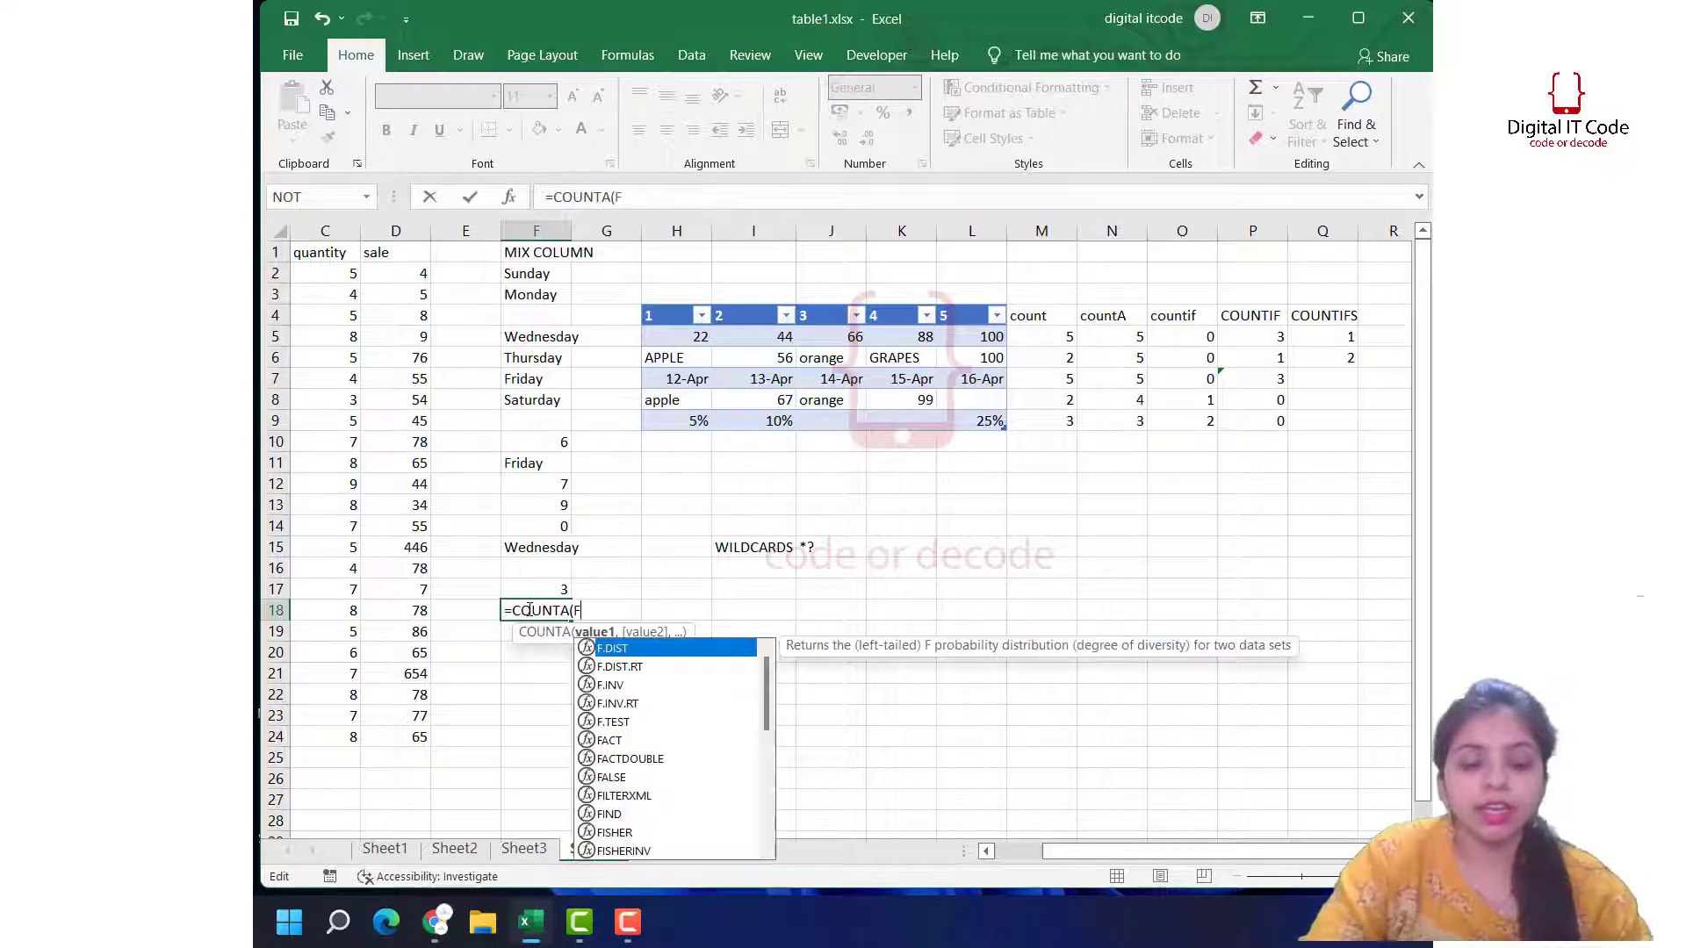
type("2:")
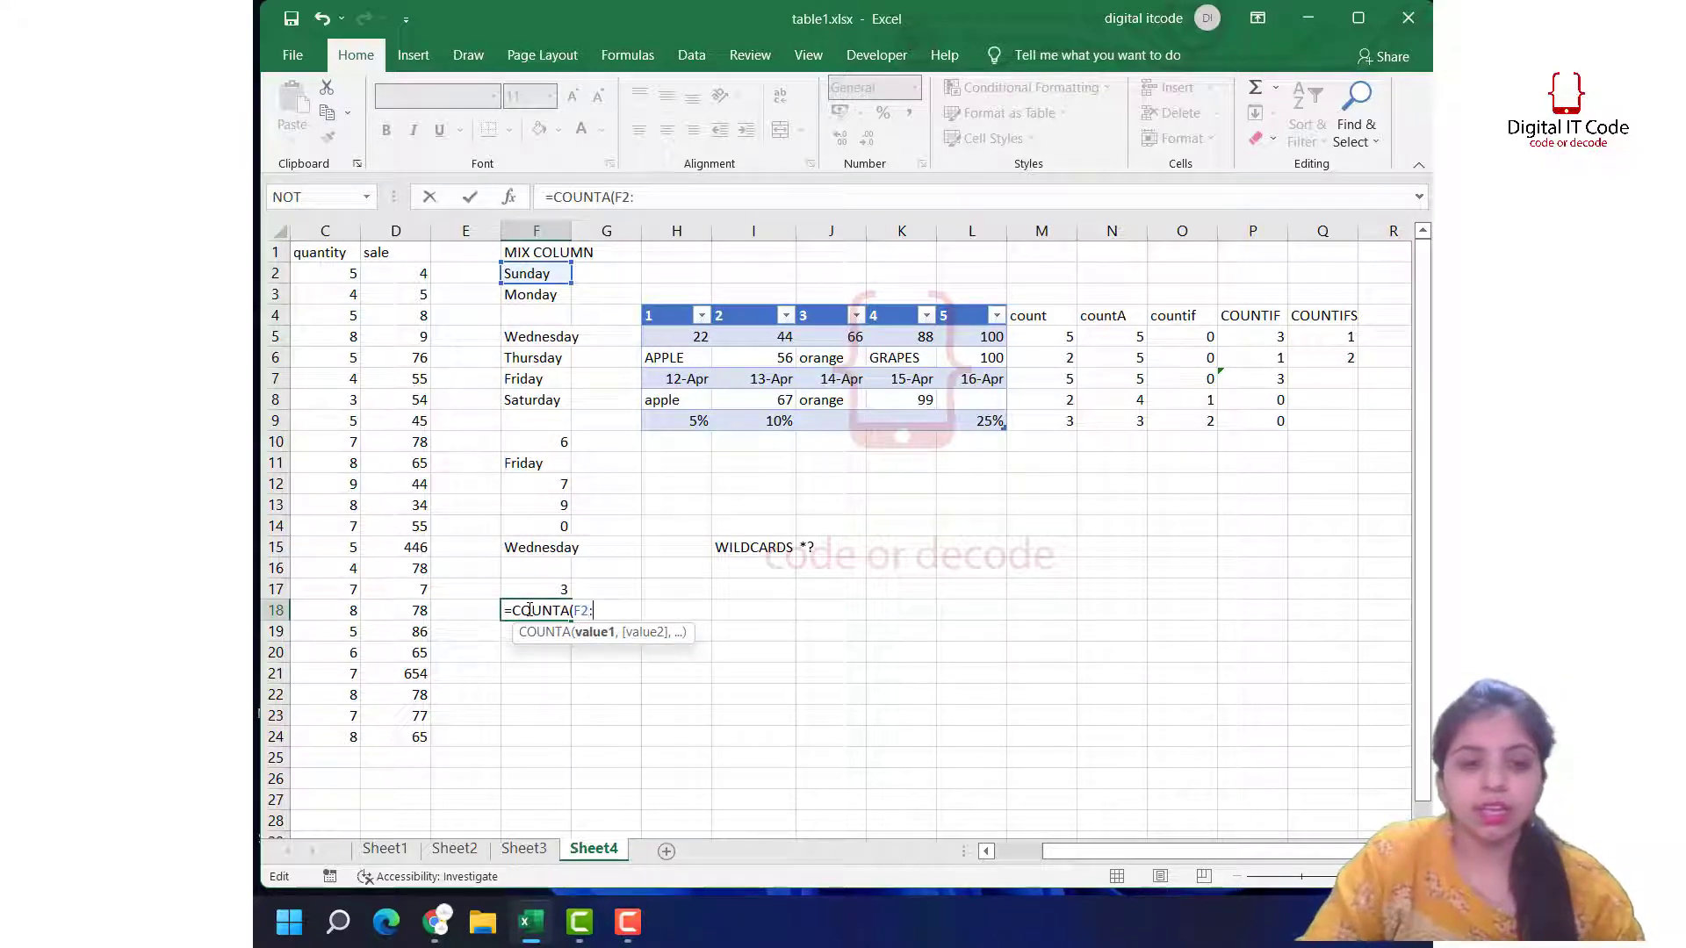
type("F")
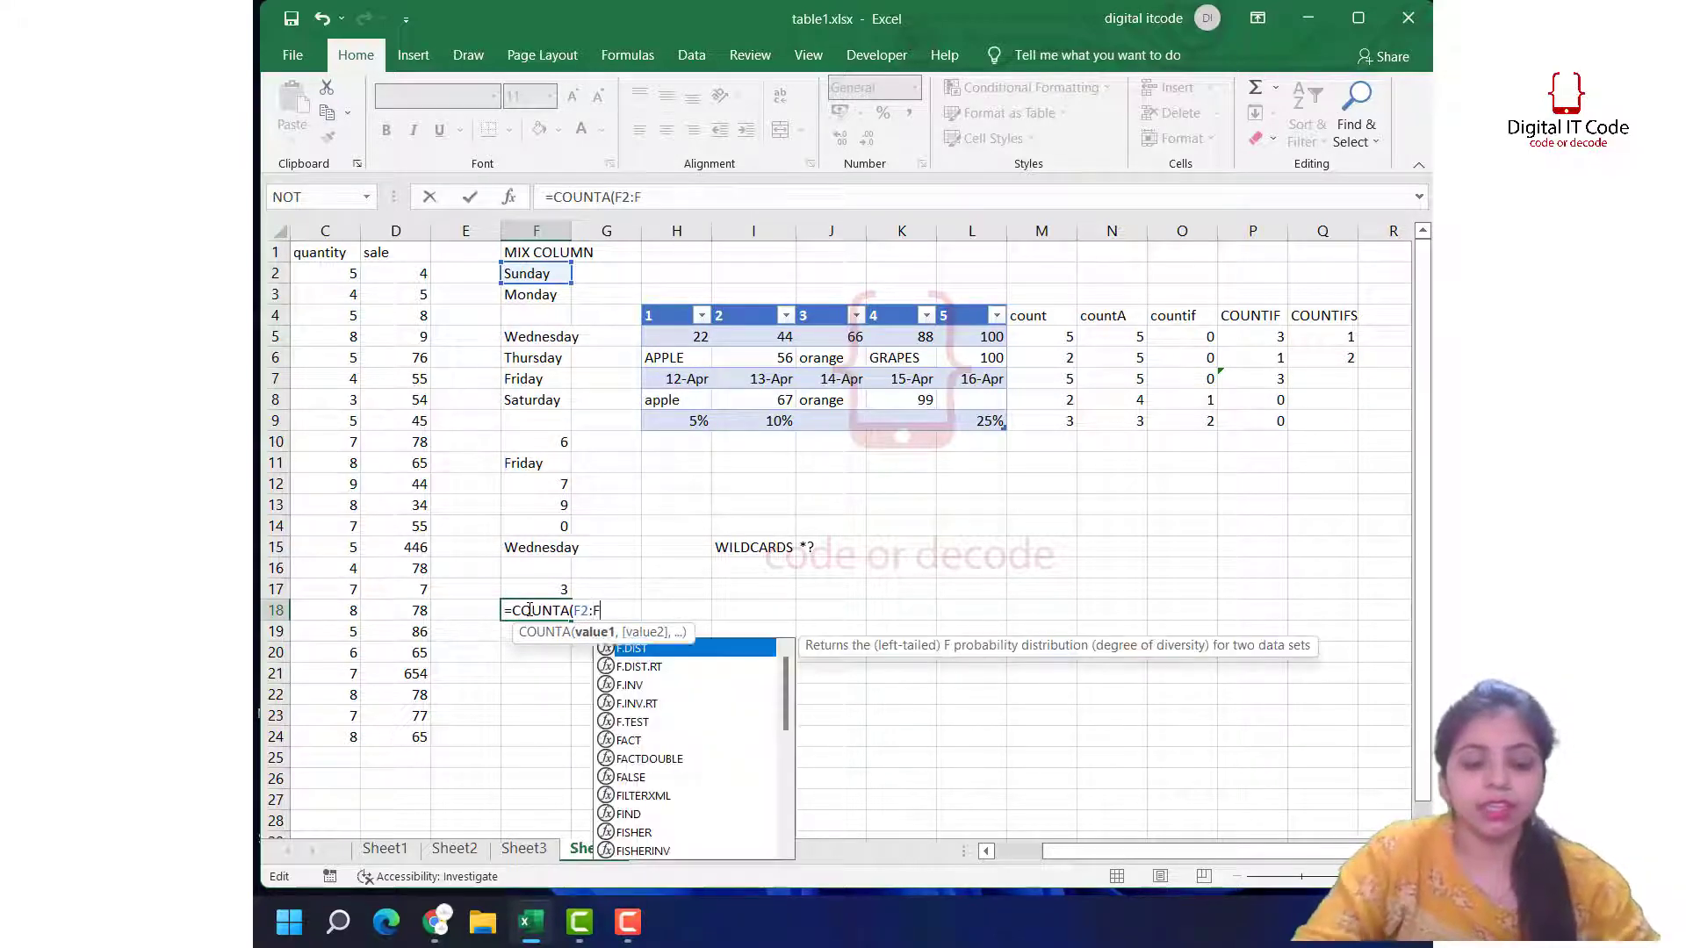
type("17)")
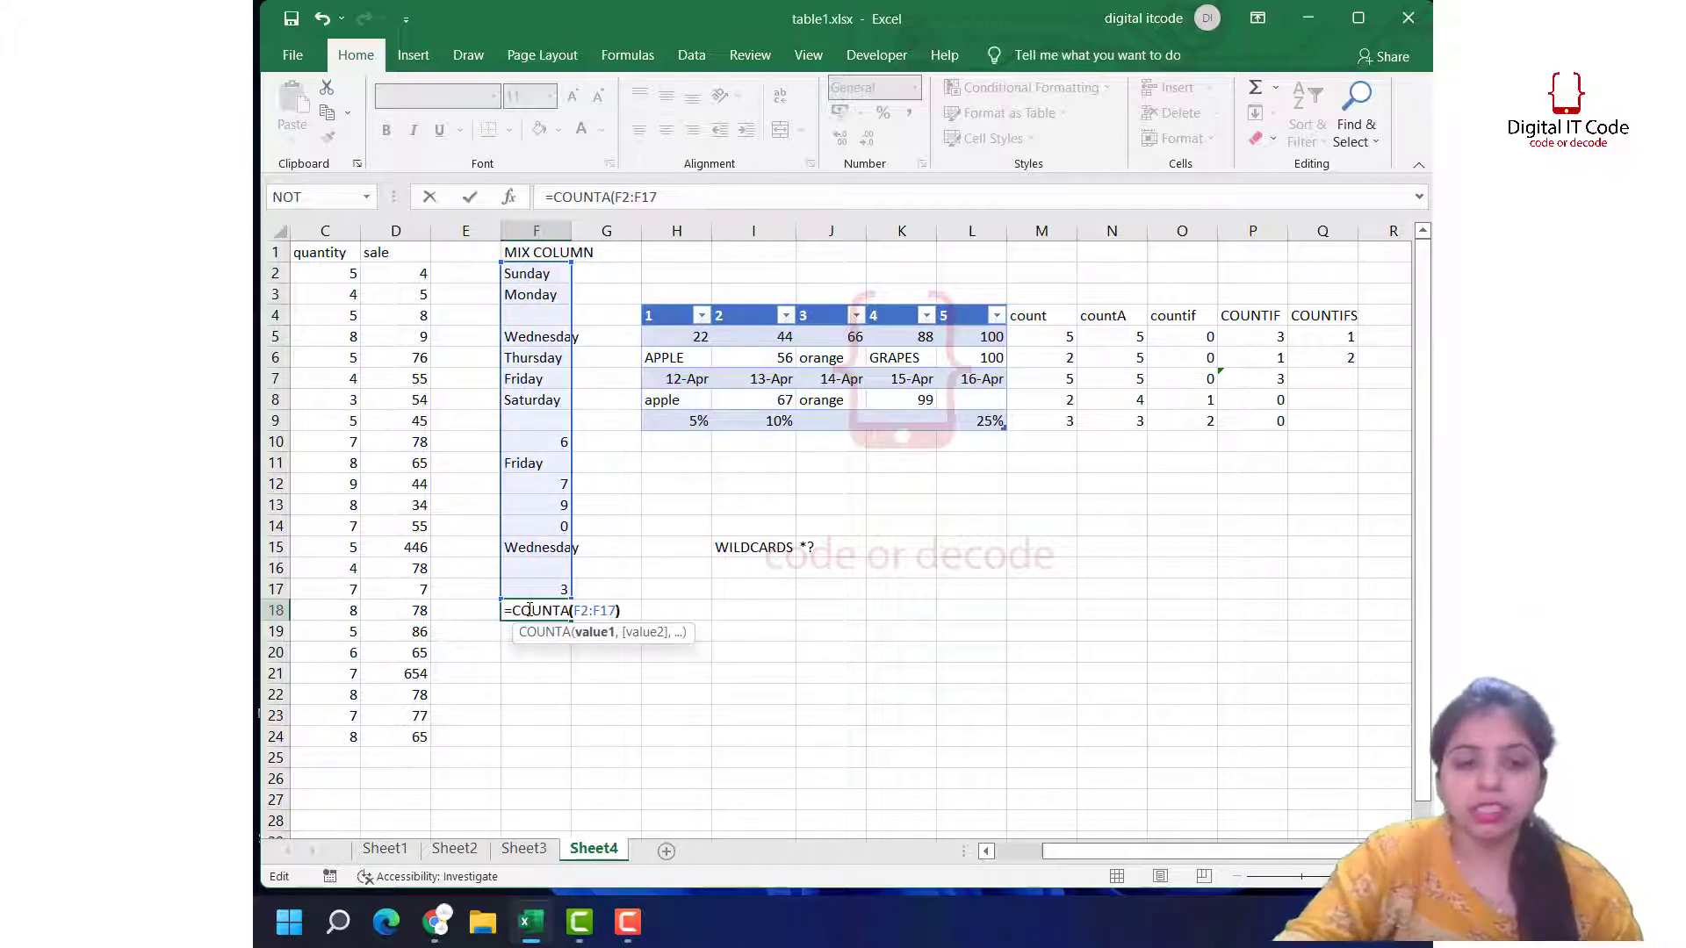
key("Return")
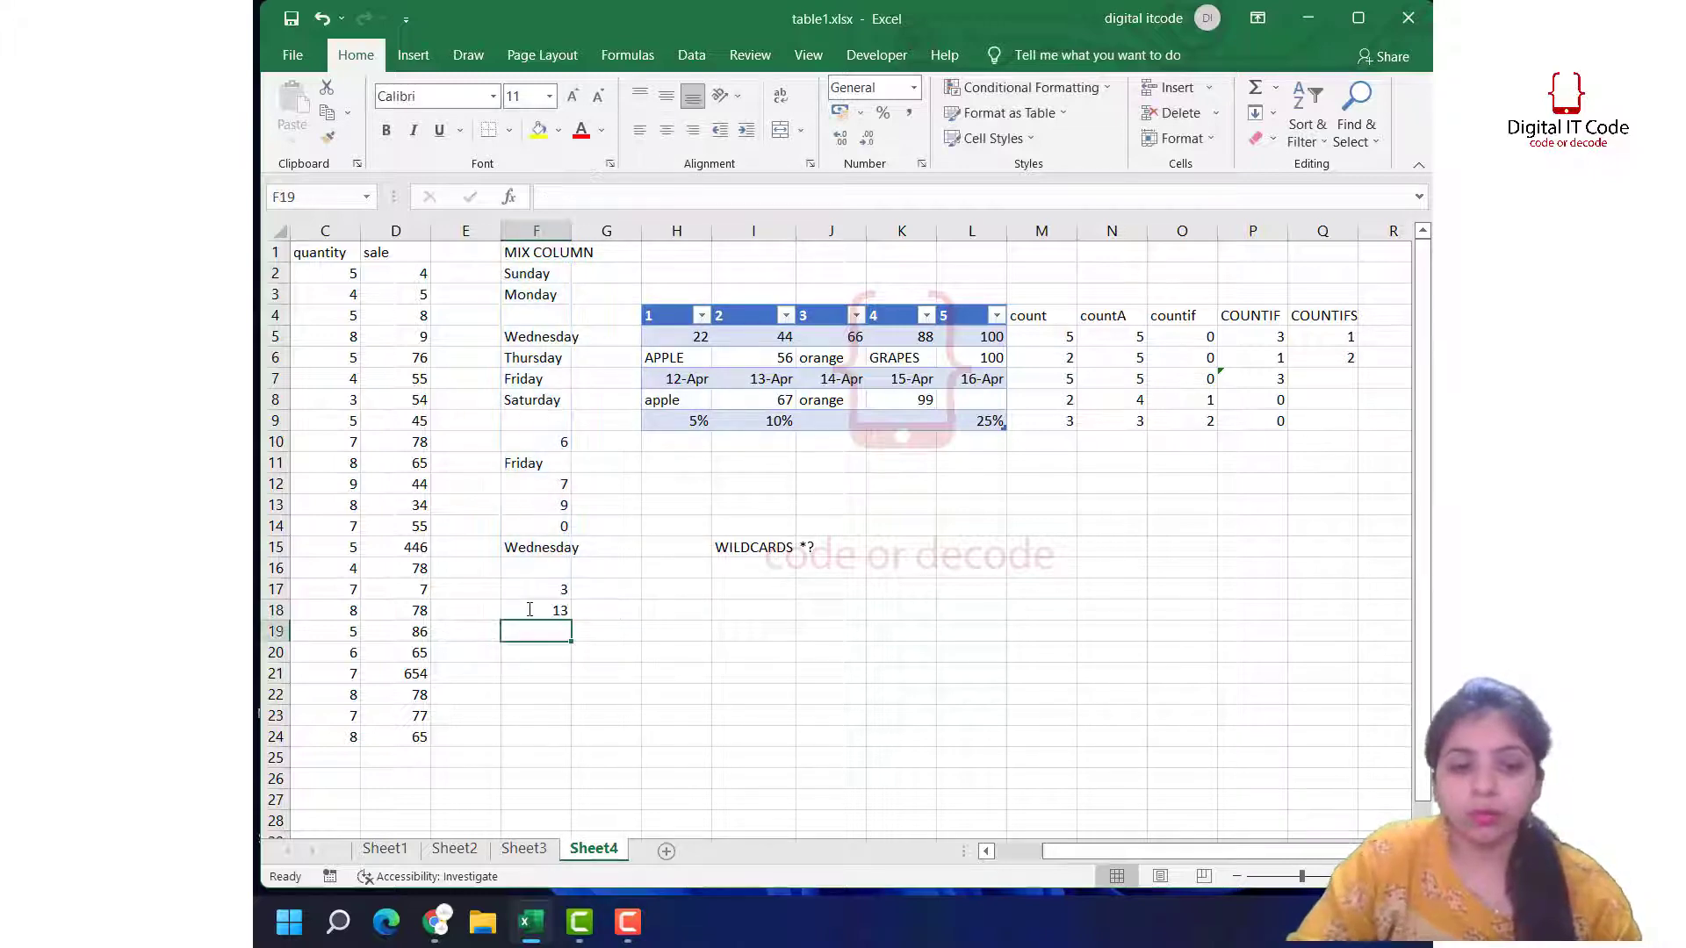
Step: Review the COUNTA formula in F18 and the count, countA and countif headings in row 4
left_click(557, 608)
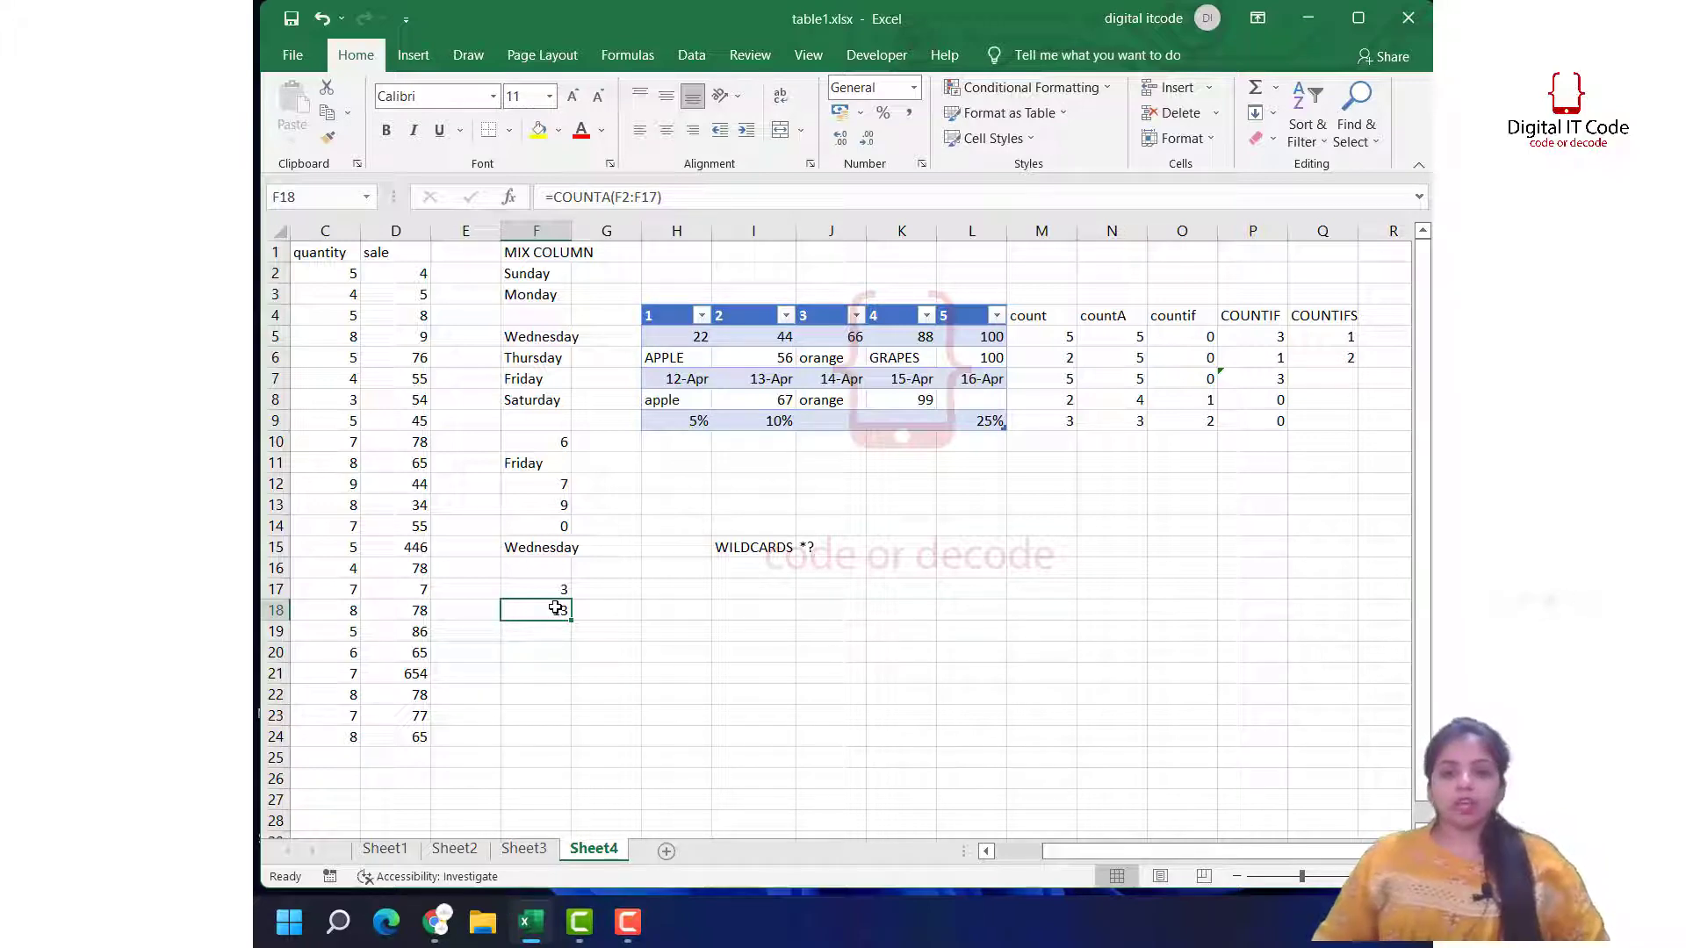
left_click(1097, 318)
left_click(1048, 323)
left_click(1161, 314)
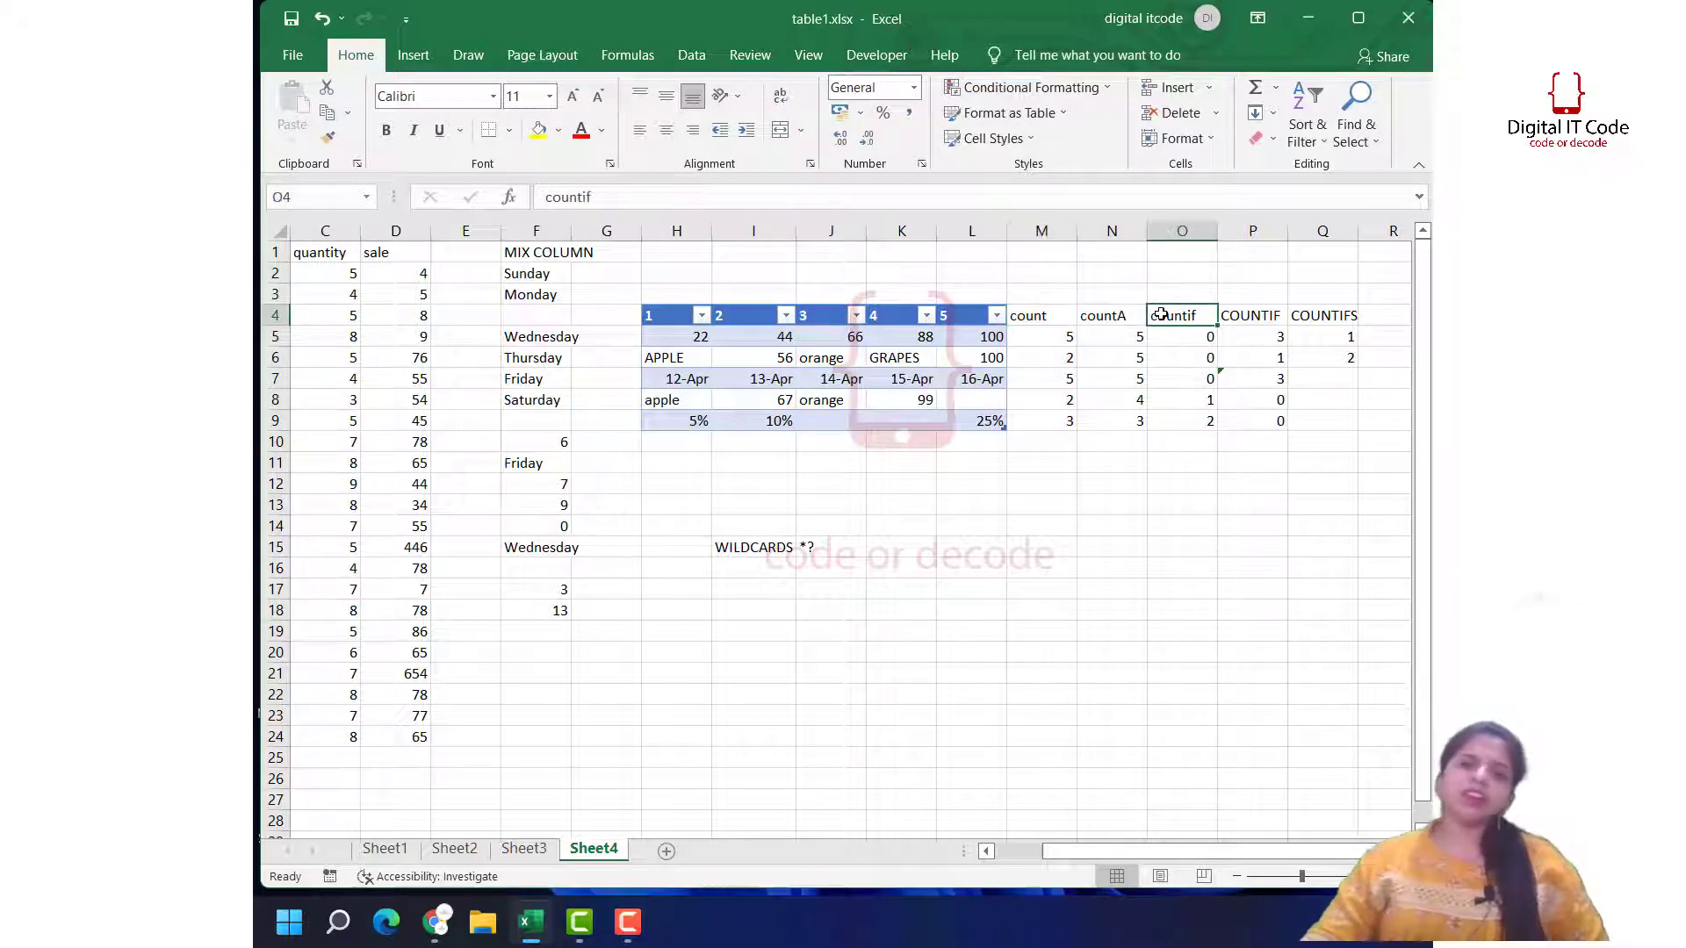